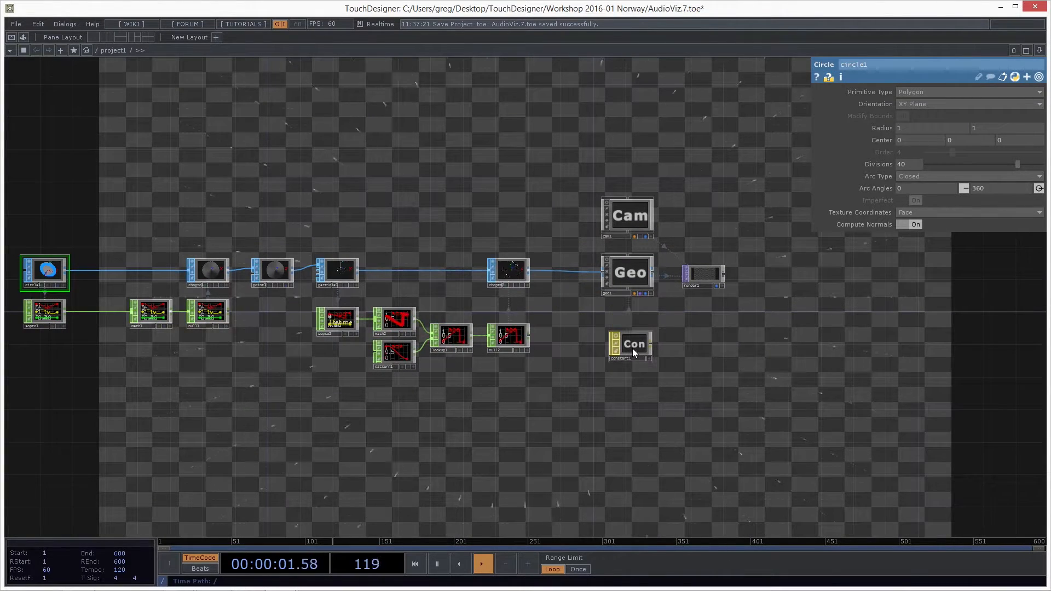
Step: Review the particle network from circle1 to render1, including the Particles parameters of particle1
{"action": "scroll", "coordinate": [671, 348], "scroll_direction": "down", "scroll_amount": 2}
{"action": "scroll", "coordinate": [655, 328], "scroll_direction": "down", "scroll_amount": 2}
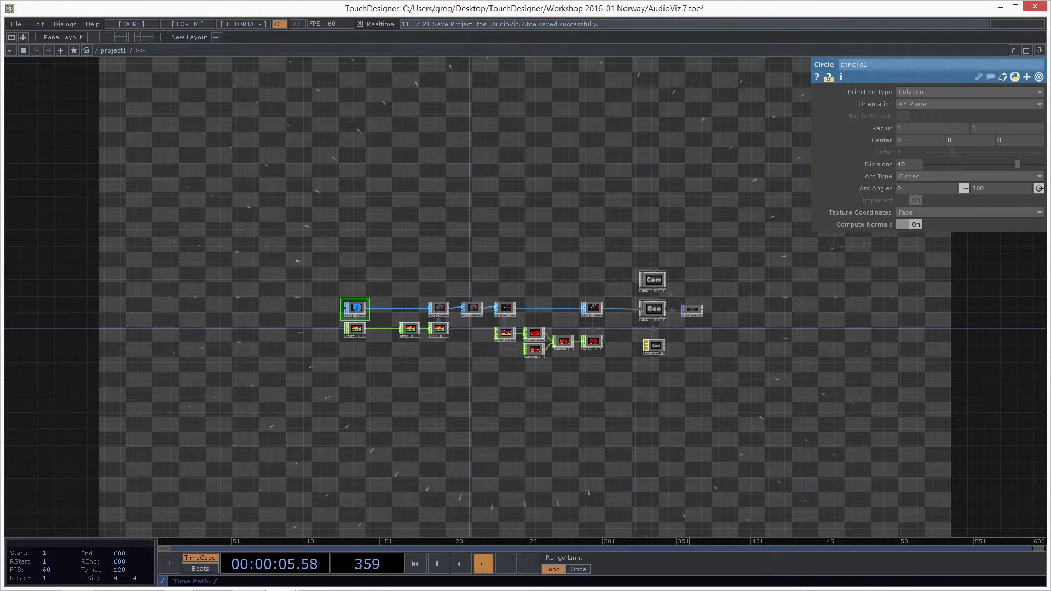
{"action": "scroll", "coordinate": [481, 317], "scroll_direction": "up", "scroll_amount": 5}
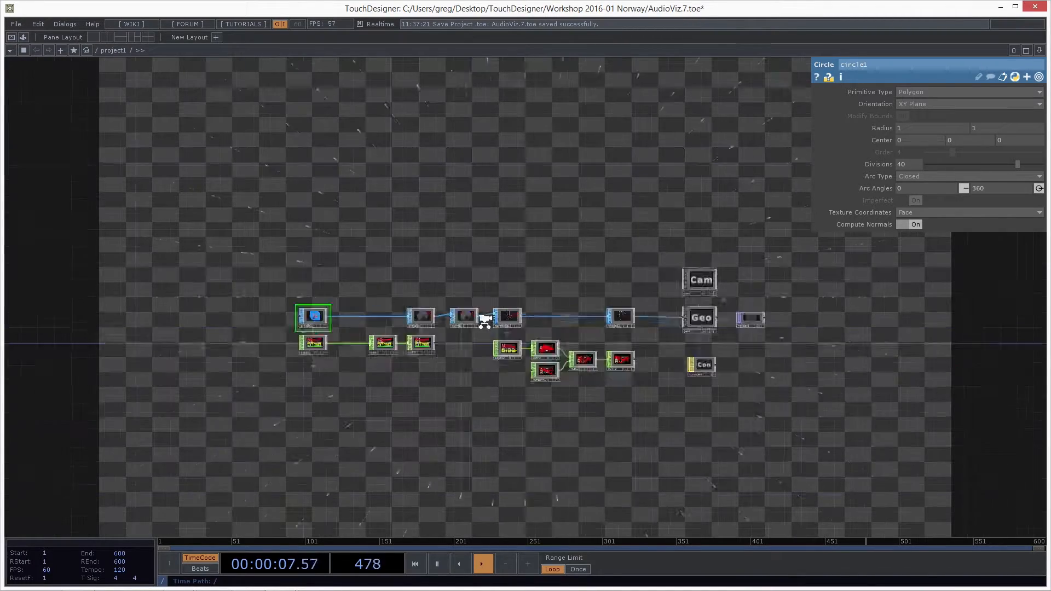
{"action": "scroll", "coordinate": [512, 223], "scroll_direction": "down", "scroll_amount": 2}
{"action": "scroll", "coordinate": [512, 223], "scroll_direction": "up", "scroll_amount": 6}
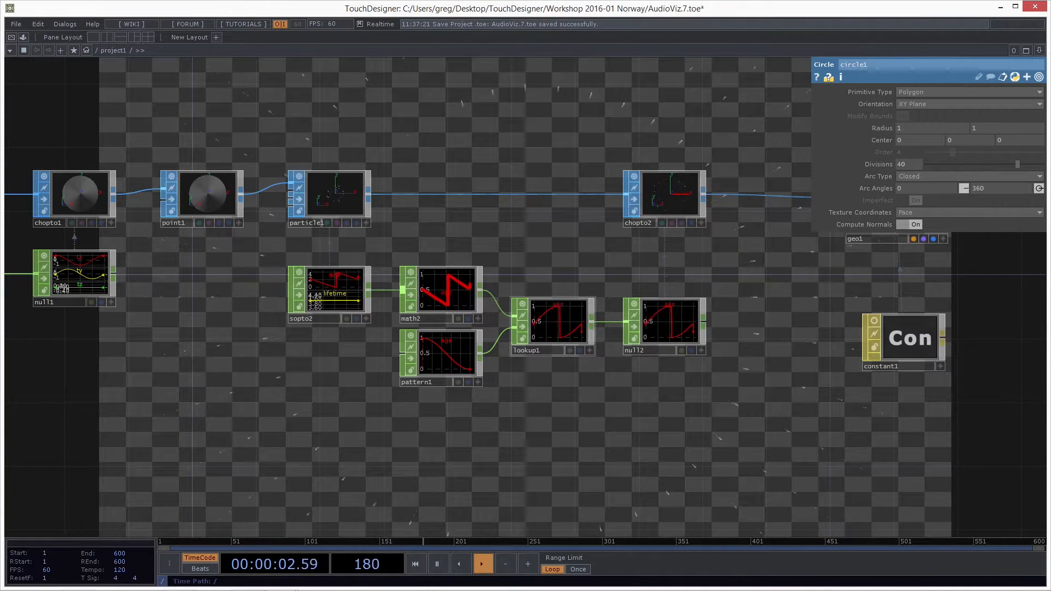
{"action": "scroll", "coordinate": [493, 278], "scroll_direction": "down", "scroll_amount": 5}
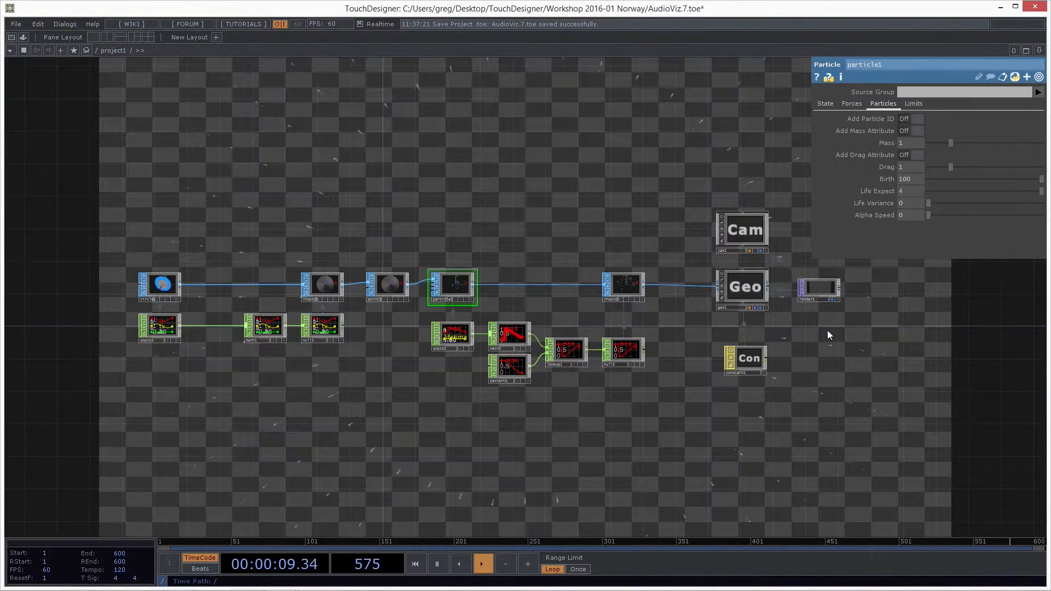
{"action": "scroll", "coordinate": [846, 338], "scroll_direction": "up", "scroll_amount": 5}
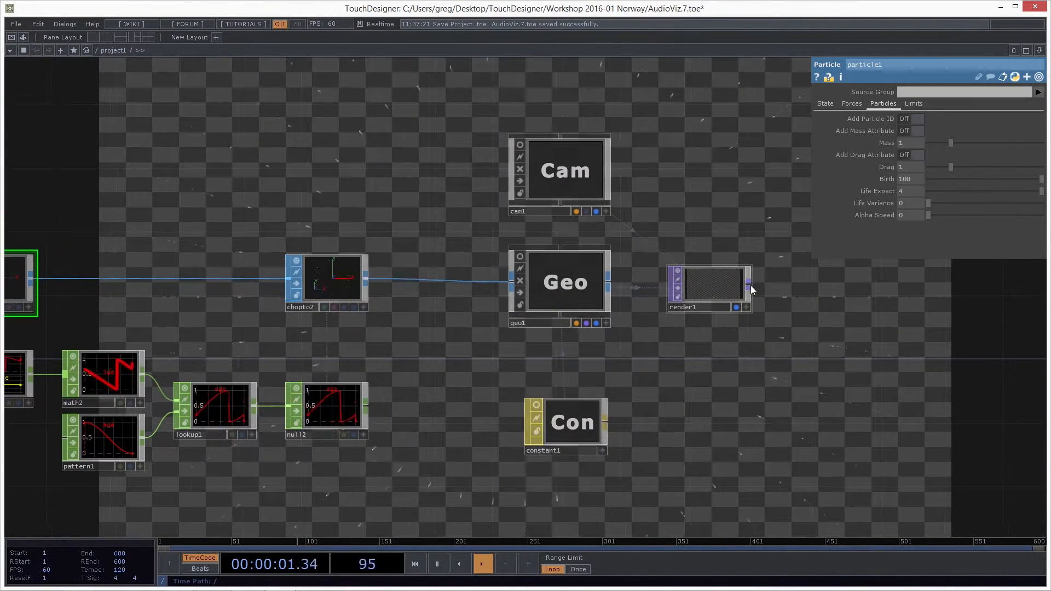
{"action": "right_click", "coordinate": [751, 284]}
{"action": "left_click", "coordinate": [843, 479]}
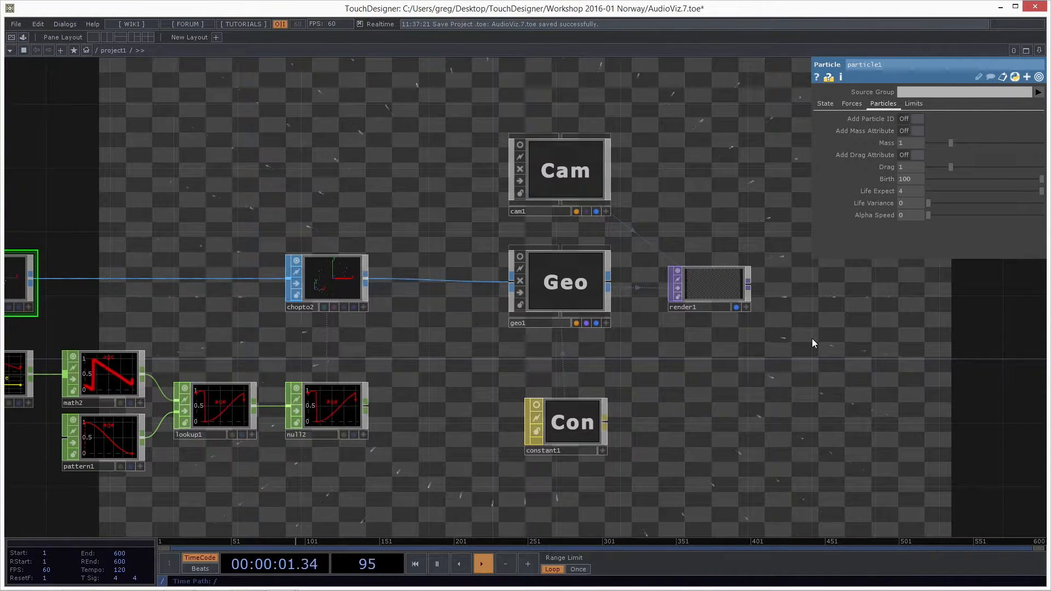
{"action": "scroll", "coordinate": [808, 338], "scroll_direction": "up", "scroll_amount": 5}
{"action": "scroll", "coordinate": [769, 328], "scroll_direction": "up", "scroll_amount": 3}
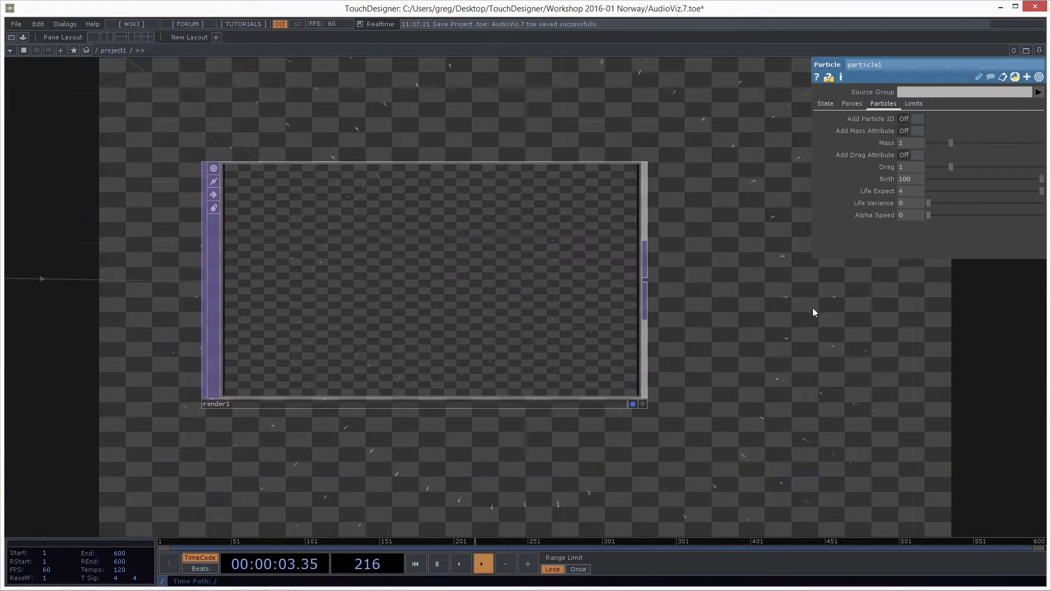
{"action": "scroll", "coordinate": [750, 323], "scroll_direction": "down", "scroll_amount": 8}
{"action": "left_click_drag", "start_coordinate": [709, 306], "coordinate": [603, 301]}
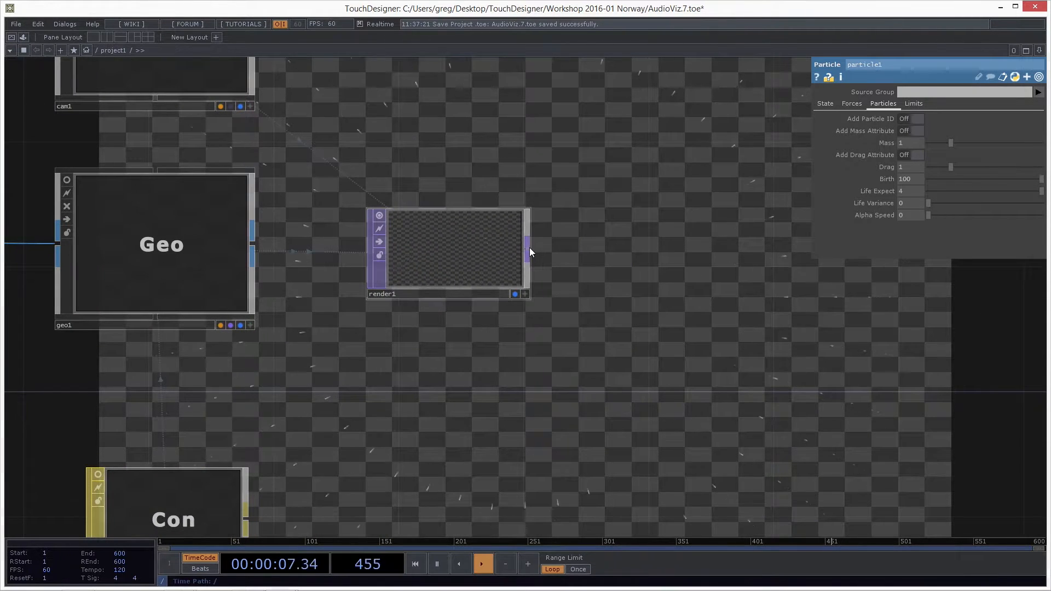
{"action": "right_click", "coordinate": [530, 249]}
{"action": "left_click", "coordinate": [635, 498]}
{"action": "left_click", "coordinate": [562, 339]}
Step: Add a Transform TOP after render1, connected to render1's output
{"action": "right_click", "coordinate": [527, 251]}
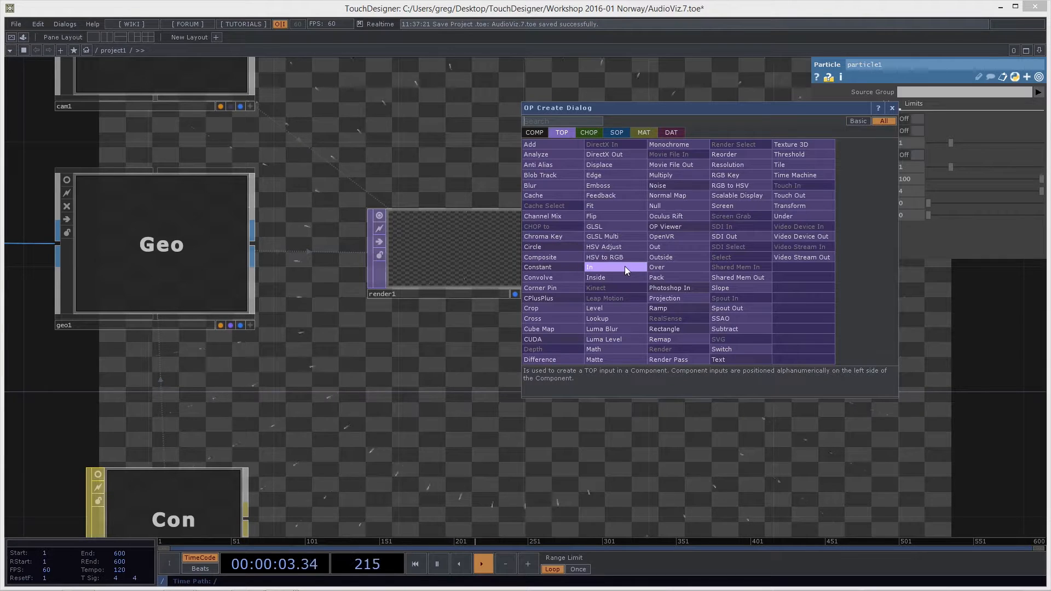
{"action": "type", "text": "tran"}
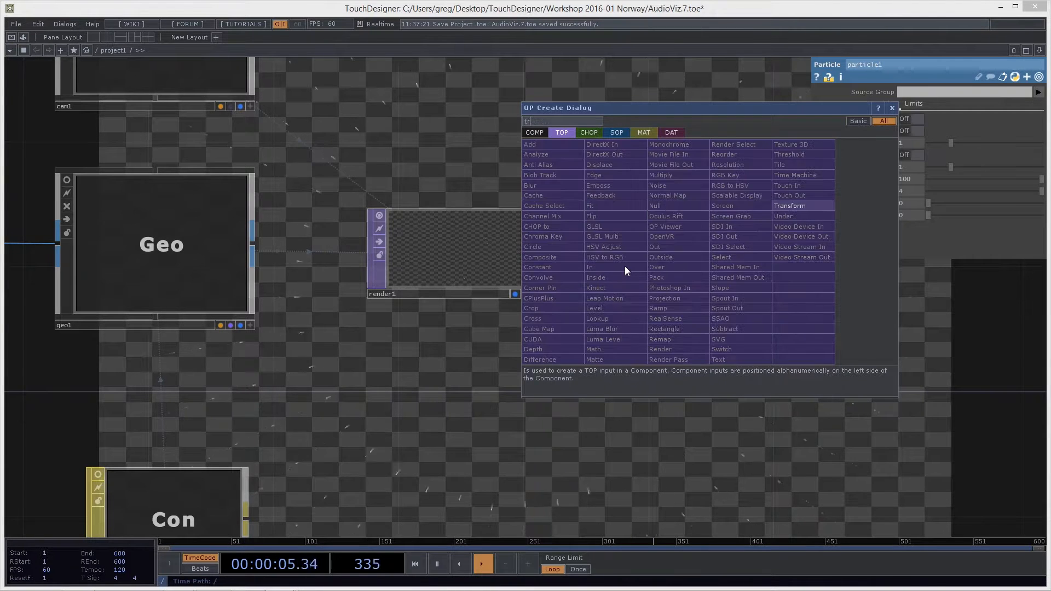
{"action": "left_click", "coordinate": [790, 206]}
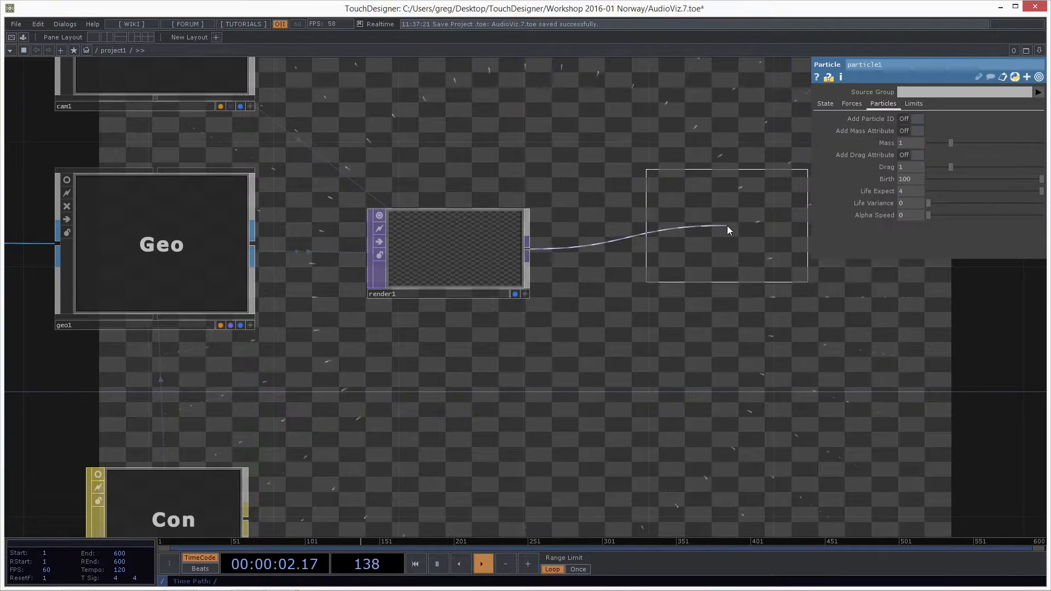
{"action": "left_click", "coordinate": [700, 255]}
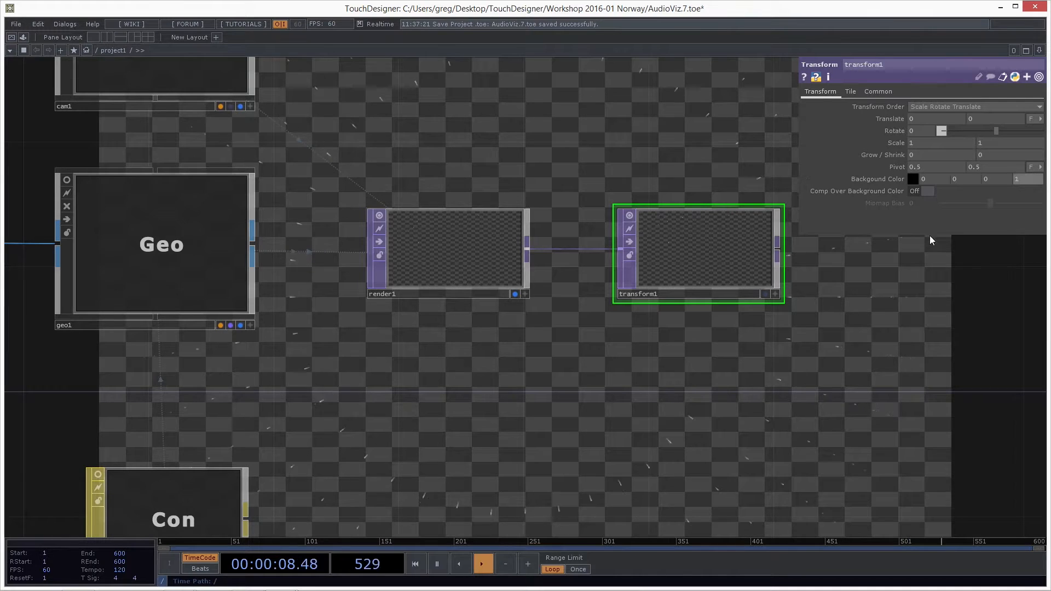
Step: Turn on Comp Over Background Color for transform1 and show transform1 instead of render1 as the network backdrop
{"action": "left_click", "coordinate": [914, 191]}
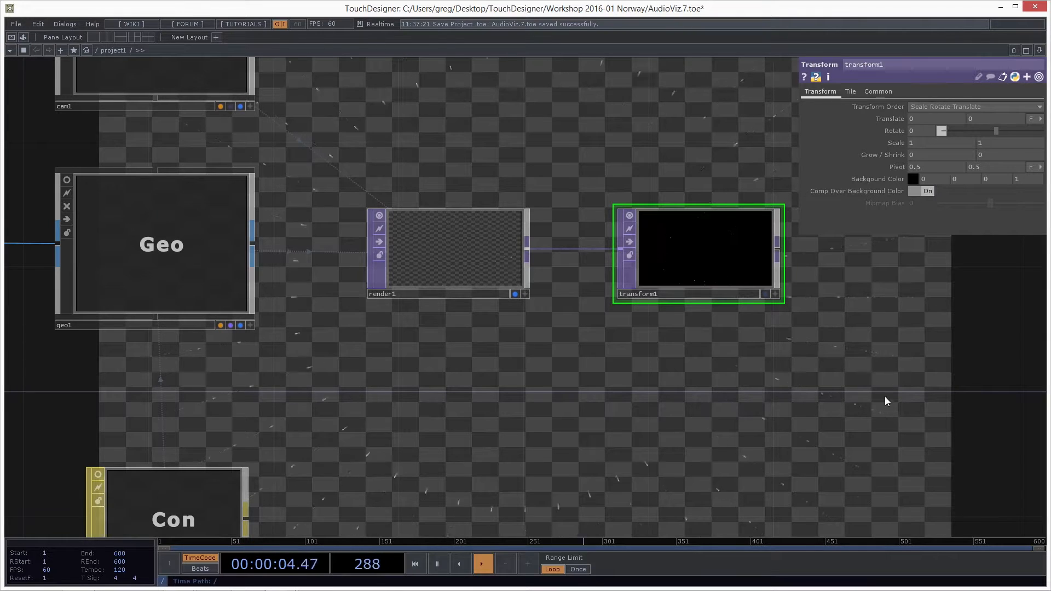
{"action": "left_click", "coordinate": [515, 295]}
{"action": "left_click", "coordinate": [765, 294]}
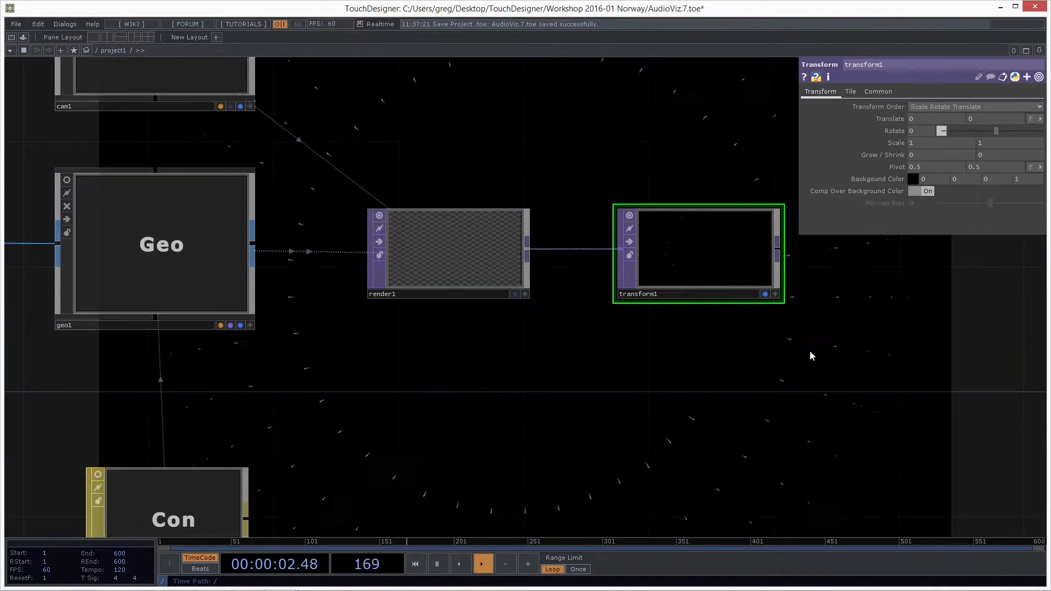
Step: Add an Audio File In CHOP in the empty area below the start of the particle network
{"action": "left_click_drag", "start_coordinate": [917, 360], "coordinate": [854, 360]}
{"action": "scroll", "coordinate": [832, 334], "scroll_direction": "down", "scroll_amount": 5}
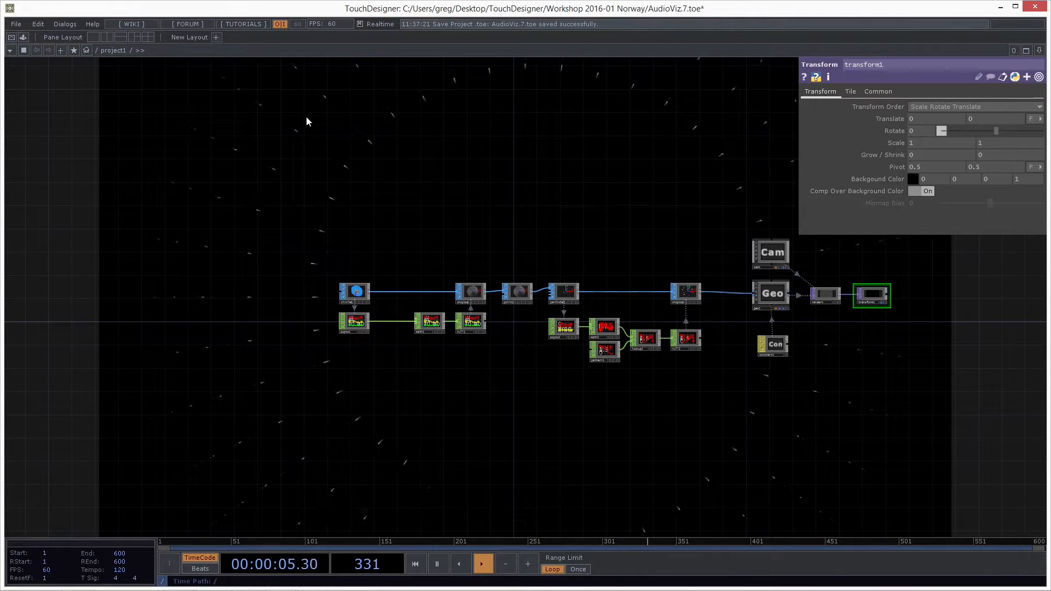
{"action": "left_click_drag", "start_coordinate": [460, 387], "coordinate": [318, 315]}
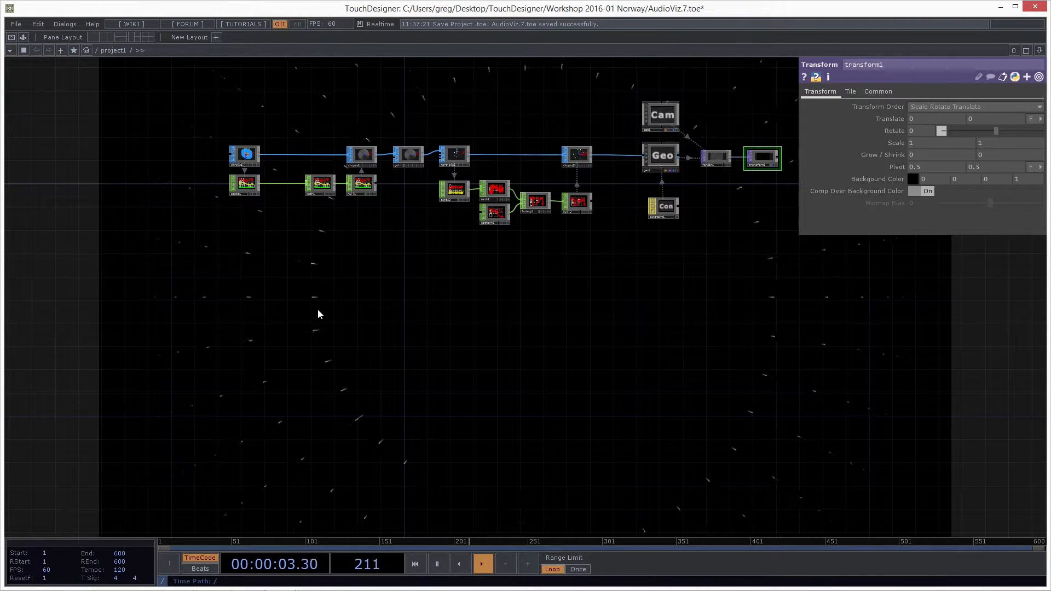
{"action": "left_click_drag", "start_coordinate": [255, 274], "coordinate": [297, 280]}
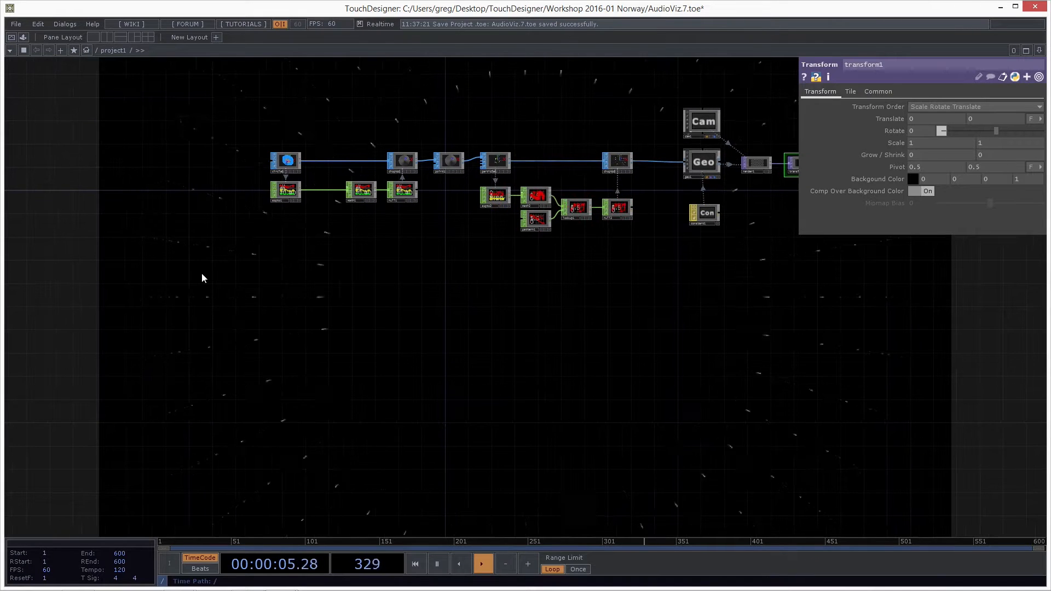
{"action": "key", "text": "Tab"}
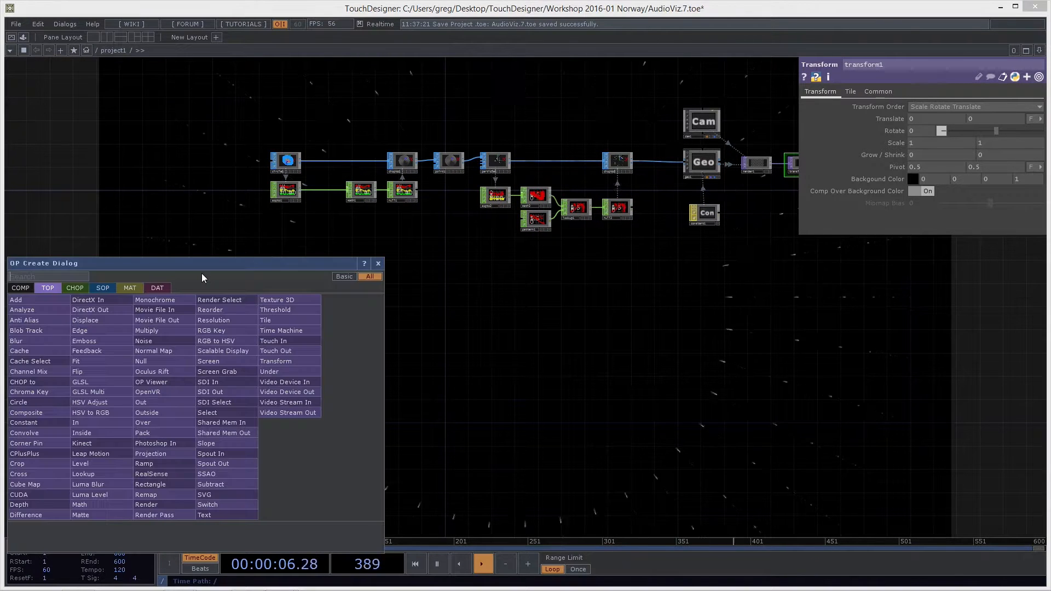
{"action": "left_click", "coordinate": [76, 287]}
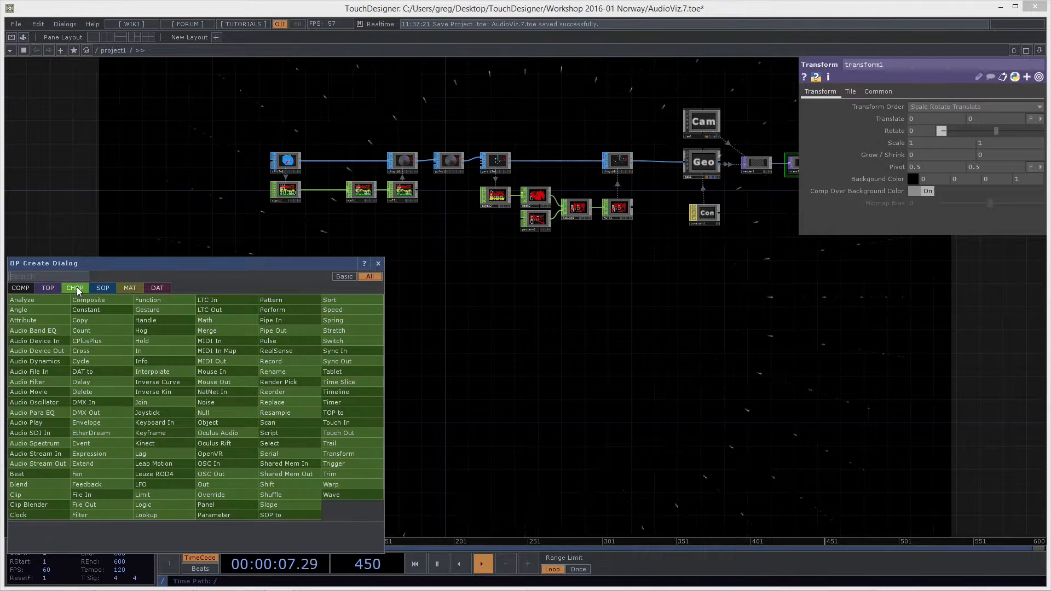
{"action": "type", "text": "a"}
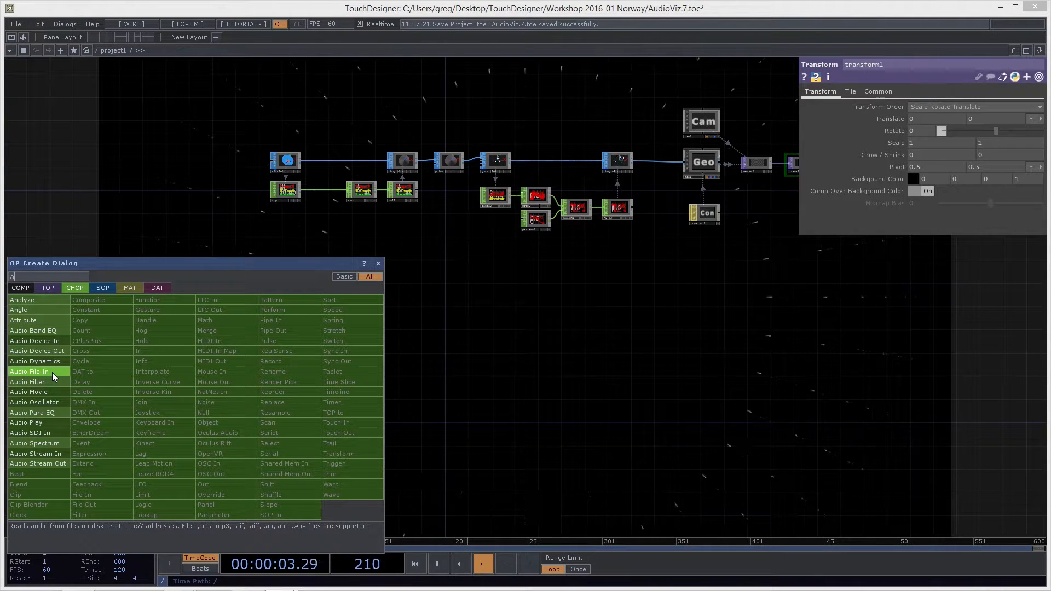
{"action": "left_click", "coordinate": [28, 372]}
{"action": "left_click", "coordinate": [235, 275]}
Step: Connect an Audio Device Out CHOP to the output of audiofilein1 and turn its Active parameter off
{"action": "scroll", "coordinate": [230, 271], "scroll_direction": "up", "scroll_amount": 4}
{"action": "scroll", "coordinate": [229, 272], "scroll_direction": "up", "scroll_amount": 2}
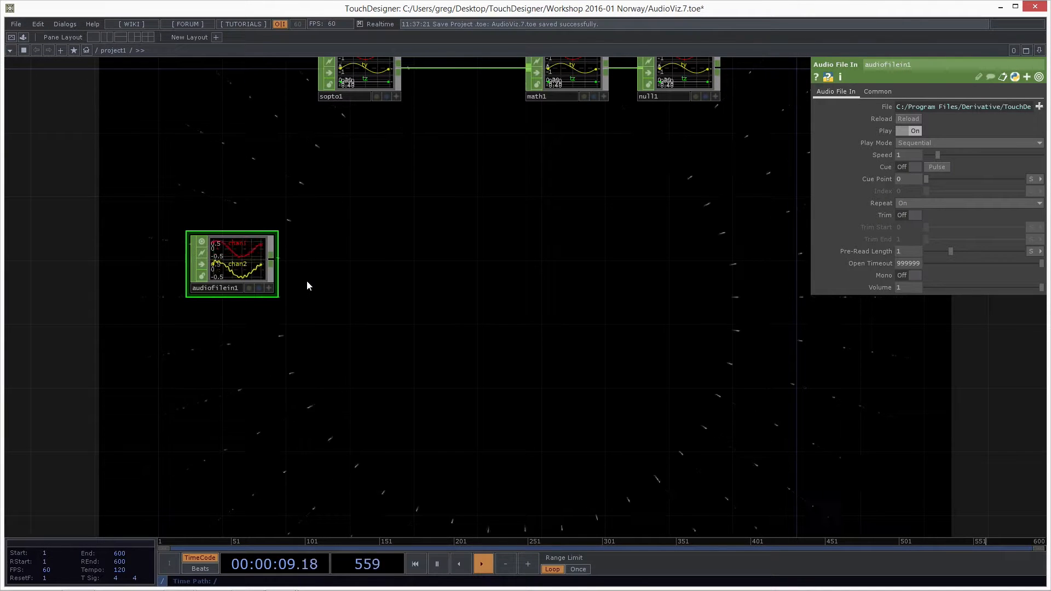
{"action": "middle_click_drag", "start_coordinate": [286, 315], "coordinate": [277, 338]}
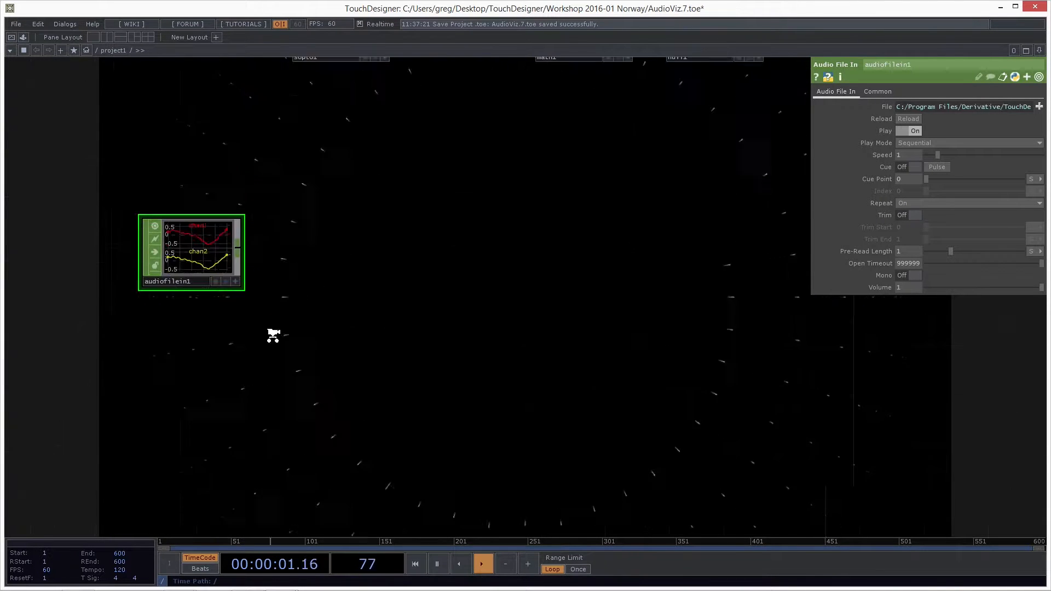
{"action": "left_click_drag", "start_coordinate": [272, 328], "coordinate": [217, 320]}
{"action": "right_click", "coordinate": [181, 252]}
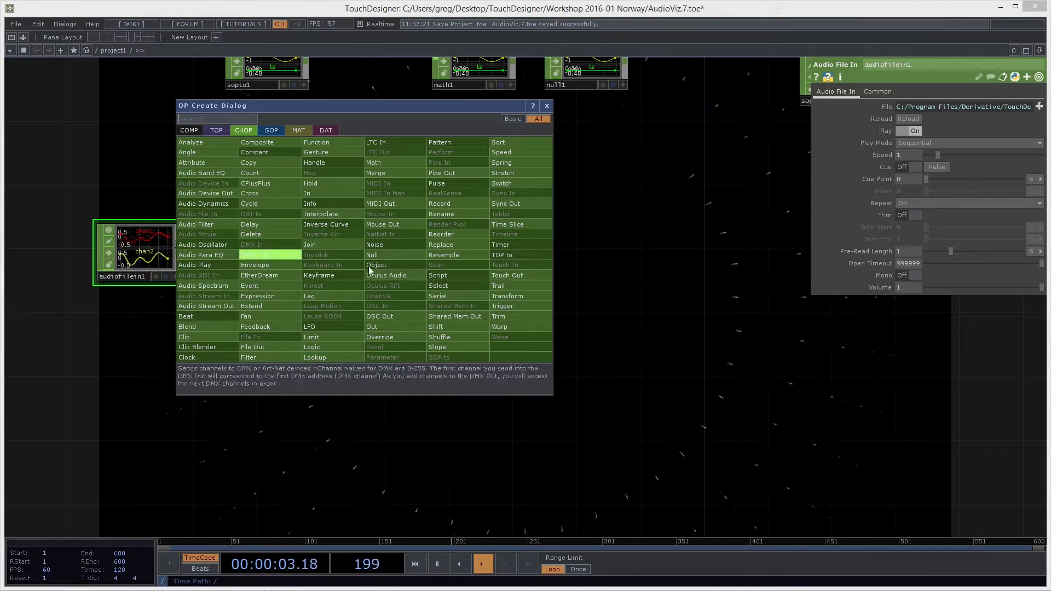
{"action": "left_click", "coordinate": [401, 269]}
{"action": "key", "text": "Escape"}
{"action": "right_click", "coordinate": [179, 248]}
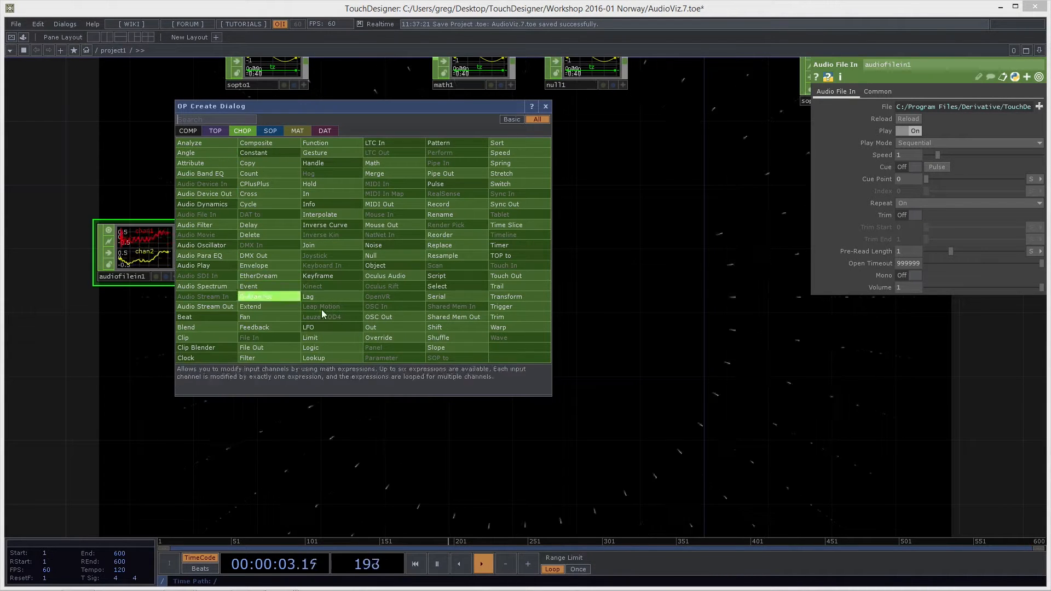
{"action": "left_click", "coordinate": [229, 193]}
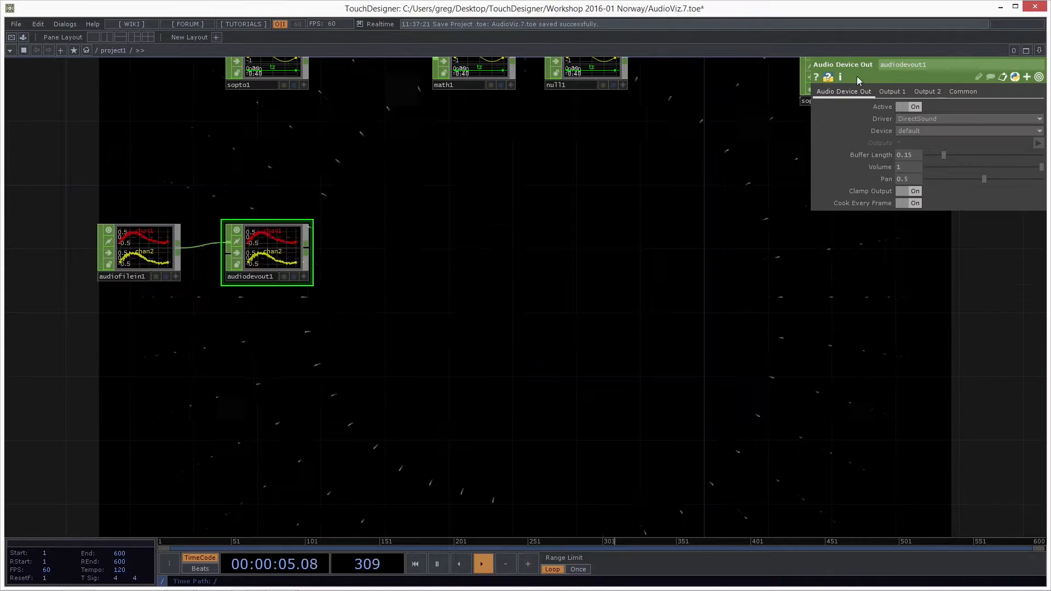
{"action": "left_click", "coordinate": [916, 106]}
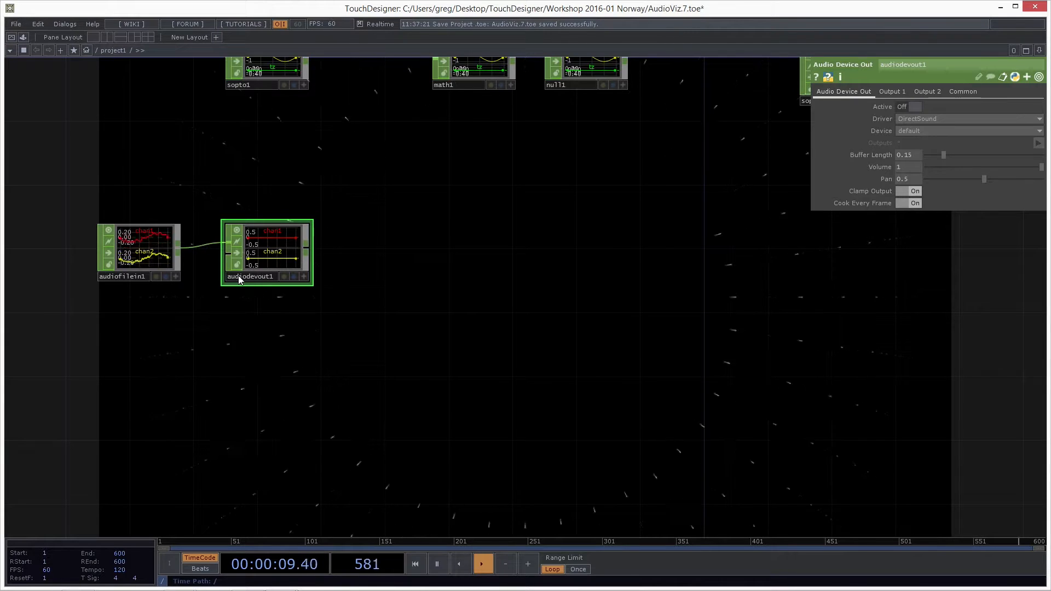
Step: Inspect the operator info of audiofilein1, including its channels and sample rate
{"action": "left_click_drag", "start_coordinate": [425, 354], "coordinate": [492, 325]}
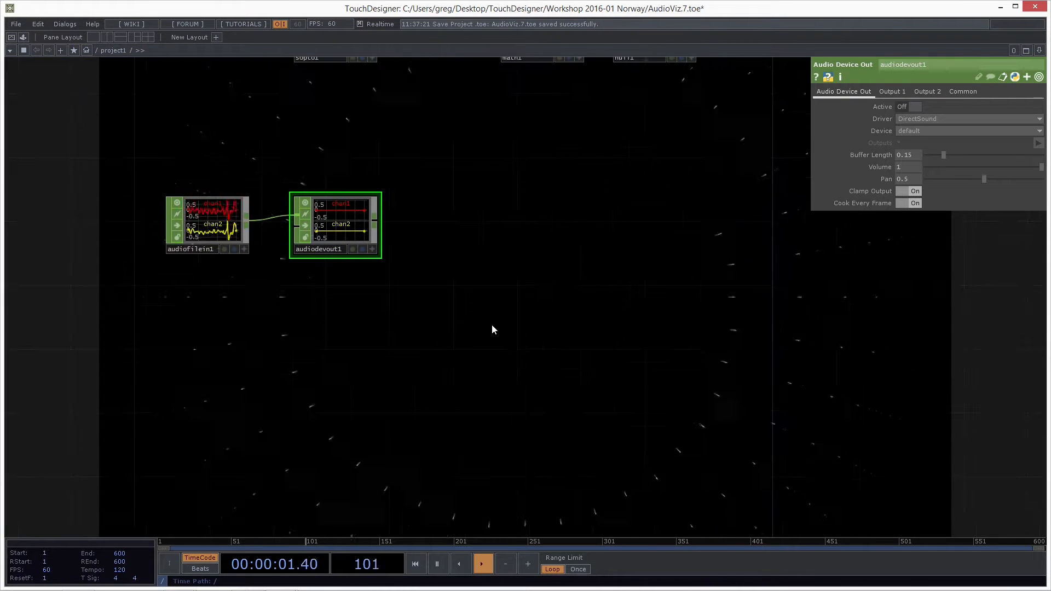
{"action": "left_click_drag", "start_coordinate": [497, 263], "coordinate": [527, 294]}
{"action": "left_click_drag", "start_coordinate": [289, 351], "coordinate": [295, 369]}
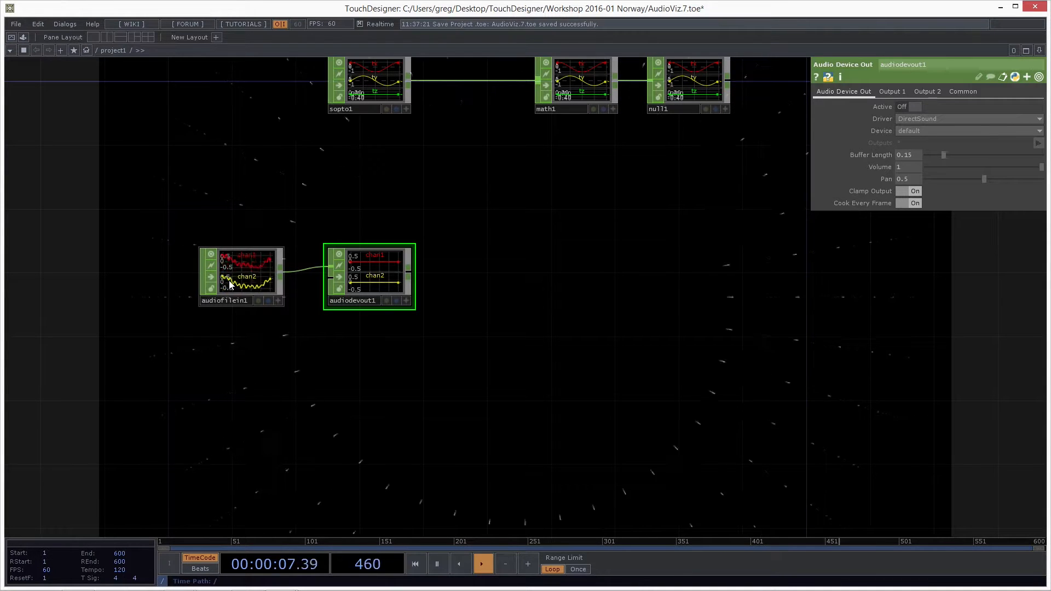
{"action": "middle_click", "coordinate": [247, 281]}
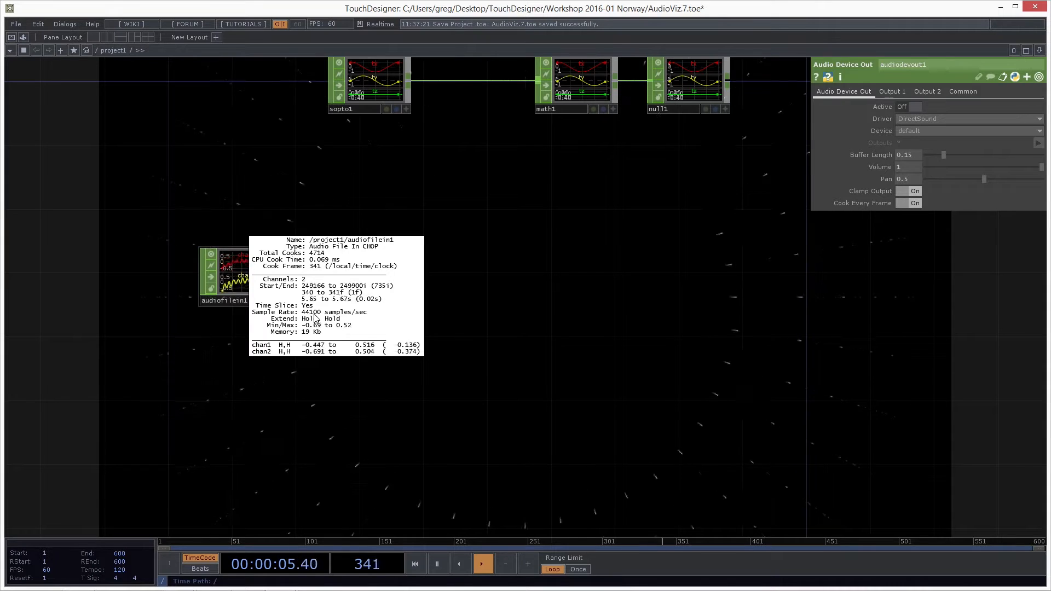
{"action": "middle_click_drag", "start_coordinate": [316, 318], "coordinate": [455, 343]}
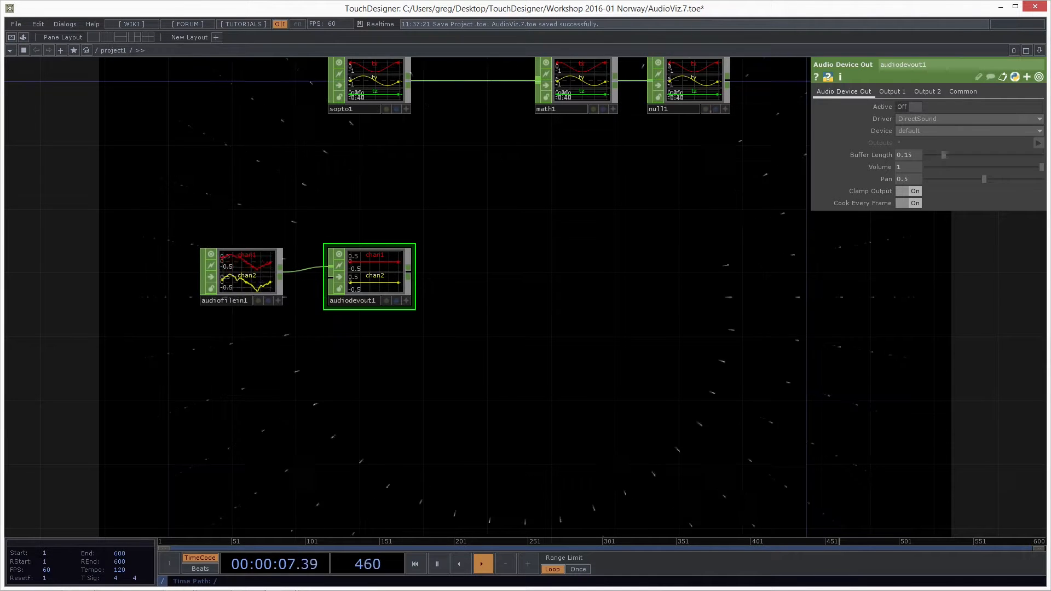
Step: Move audiofilein1 and audiodevout1 up together, closer to the particle network, and place audiodevout1 below and to the right of audiofilein1
{"action": "left_click_drag", "start_coordinate": [458, 299], "coordinate": [441, 295]}
{"action": "right_click_drag", "start_coordinate": [216, 195], "coordinate": [347, 272]}
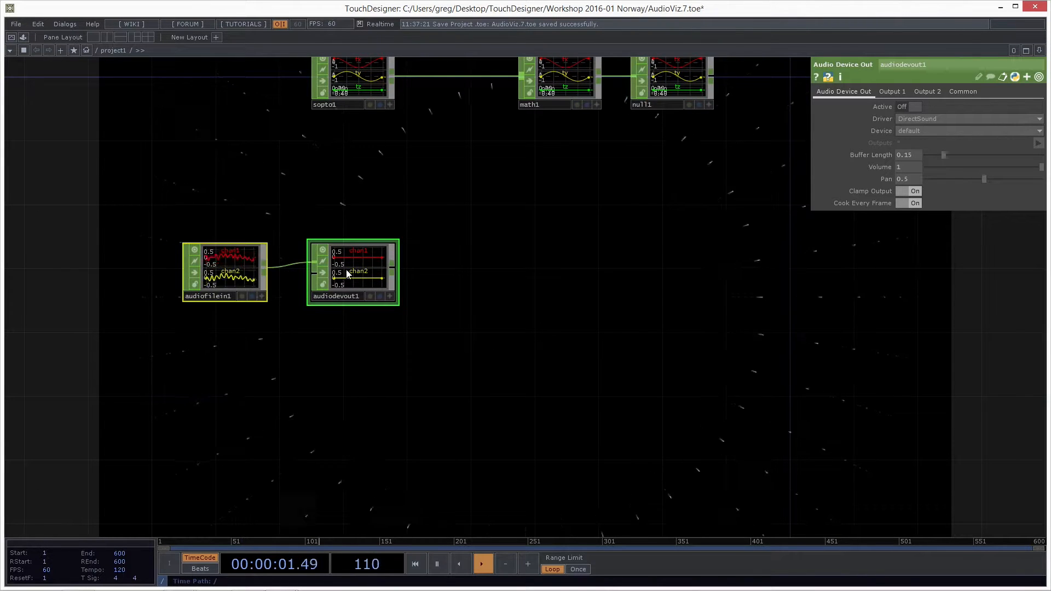
{"action": "left_click_drag", "start_coordinate": [349, 272], "coordinate": [349, 224]}
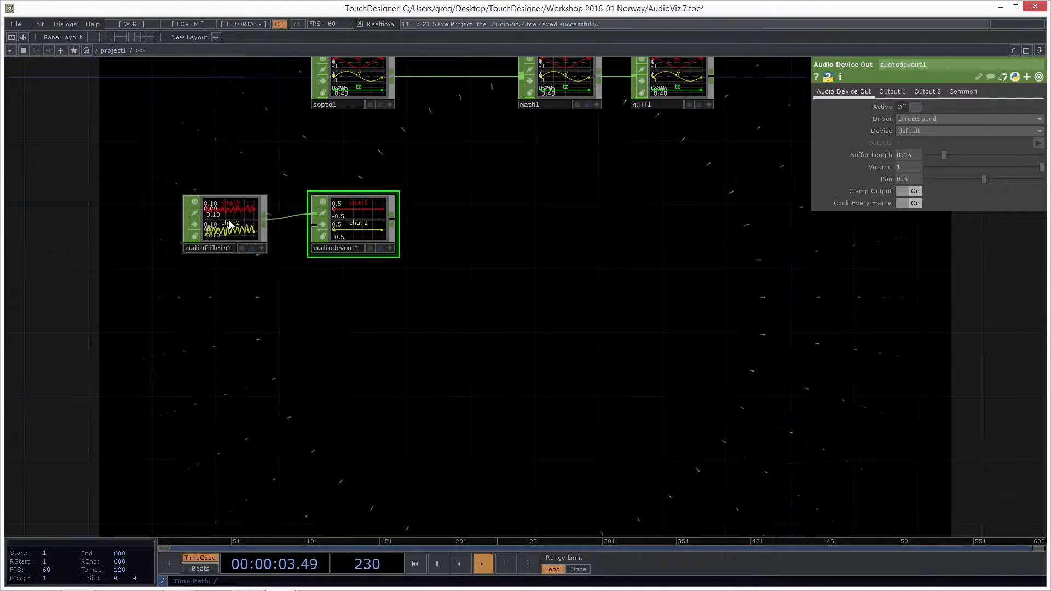
{"action": "scroll", "coordinate": [216, 223], "scroll_direction": "up", "scroll_amount": 3}
{"action": "scroll", "coordinate": [216, 222], "scroll_direction": "down", "scroll_amount": 1}
{"action": "left_click_drag", "start_coordinate": [374, 232], "coordinate": [442, 345]}
{"action": "scroll", "coordinate": [376, 380], "scroll_direction": "down", "scroll_amount": 5}
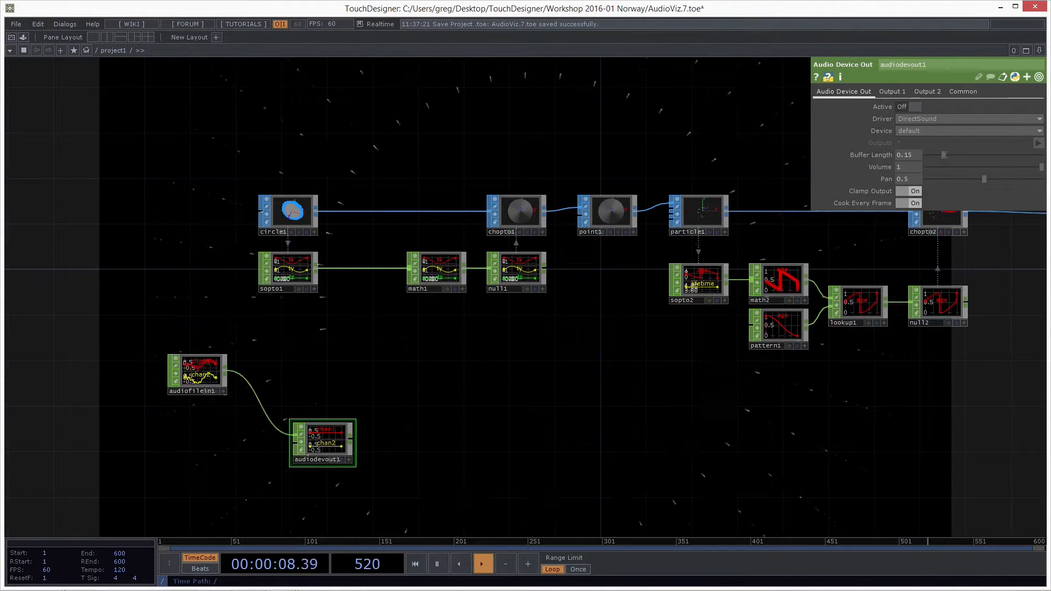
Step: Switch to the other TouchDesigner window with the AudioViz.1.toe project to view its visualization network
{"action": "mouse_move", "coordinate": [128, 589]}
{"action": "mouse_move", "coordinate": [280, 580]}
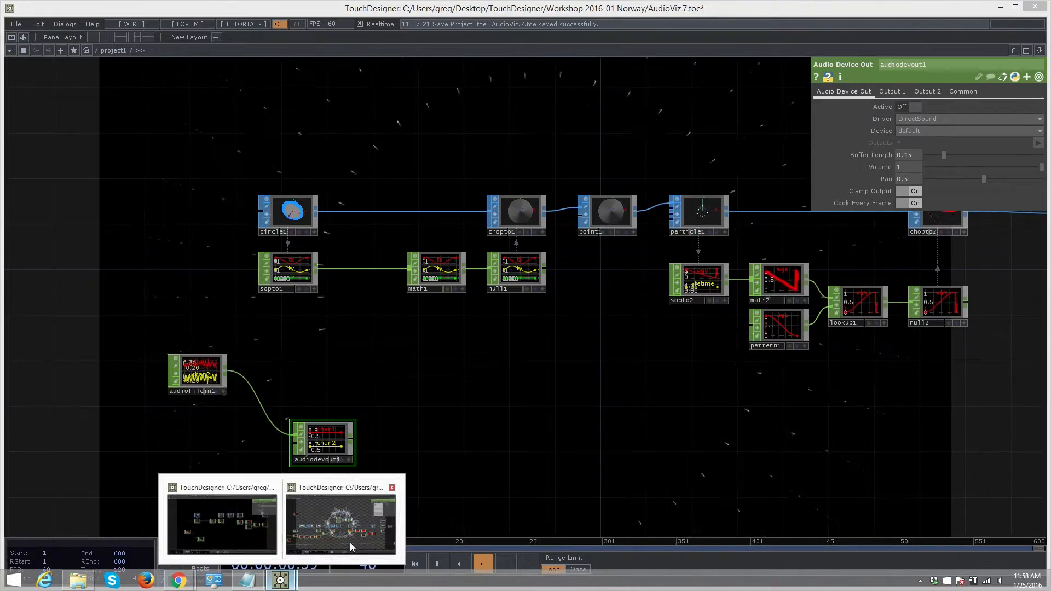
{"action": "left_click", "coordinate": [348, 536]}
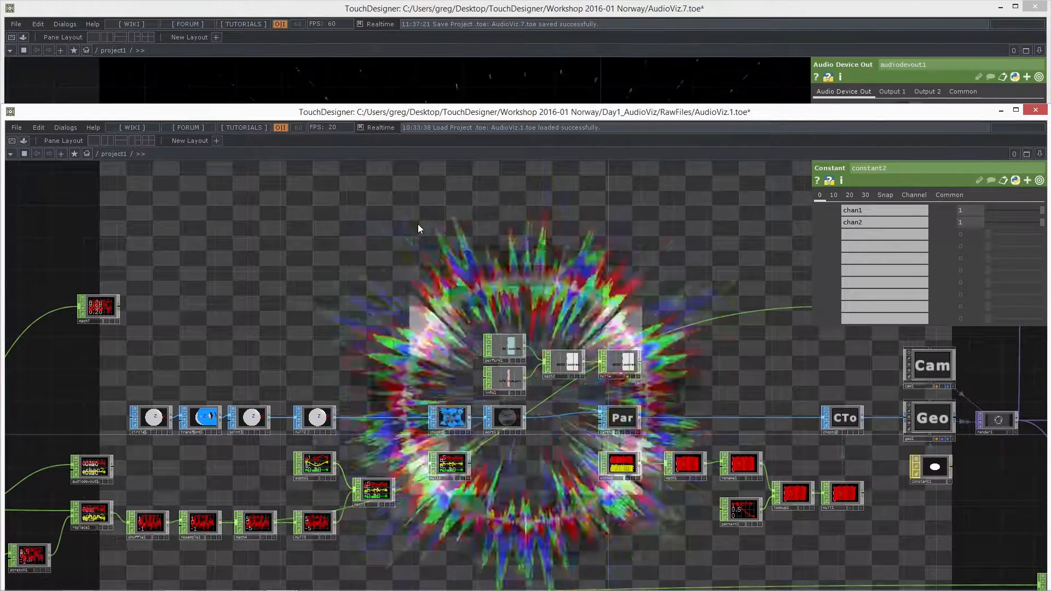
Step: Switch back to the AudioViz.7.toe project window and try different Multiply values on math1, finishing at about 2.86
{"action": "left_click", "coordinate": [367, 80]}
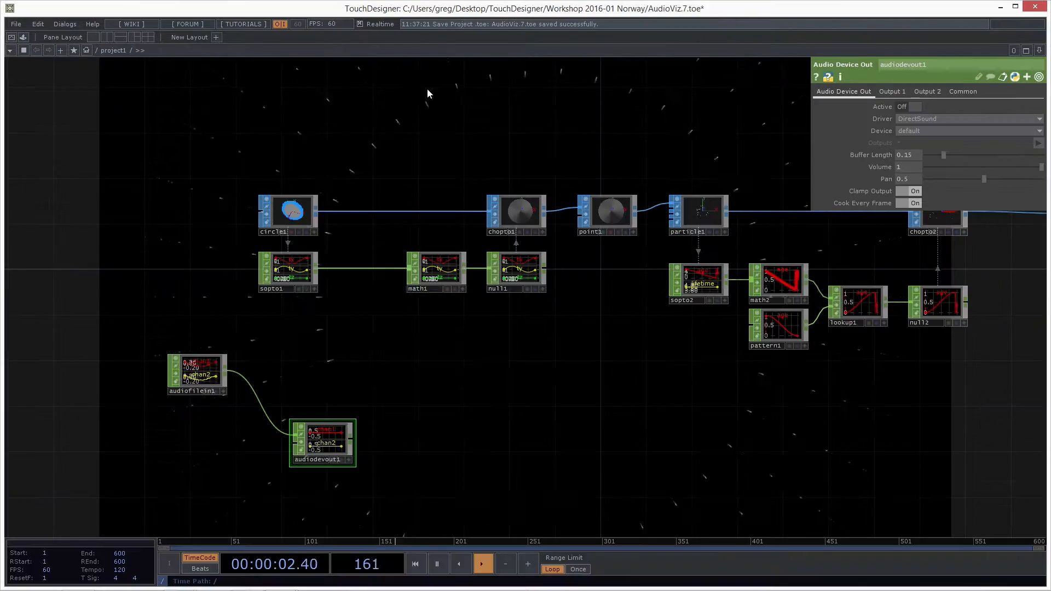
{"action": "left_click_drag", "start_coordinate": [377, 395], "coordinate": [455, 322]}
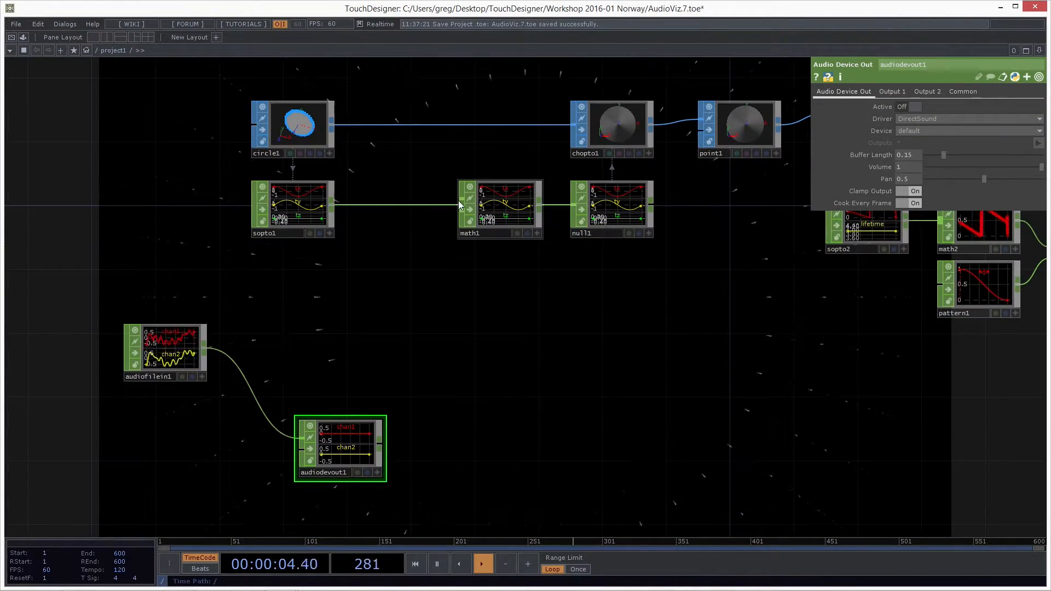
{"action": "left_click", "coordinate": [499, 189]}
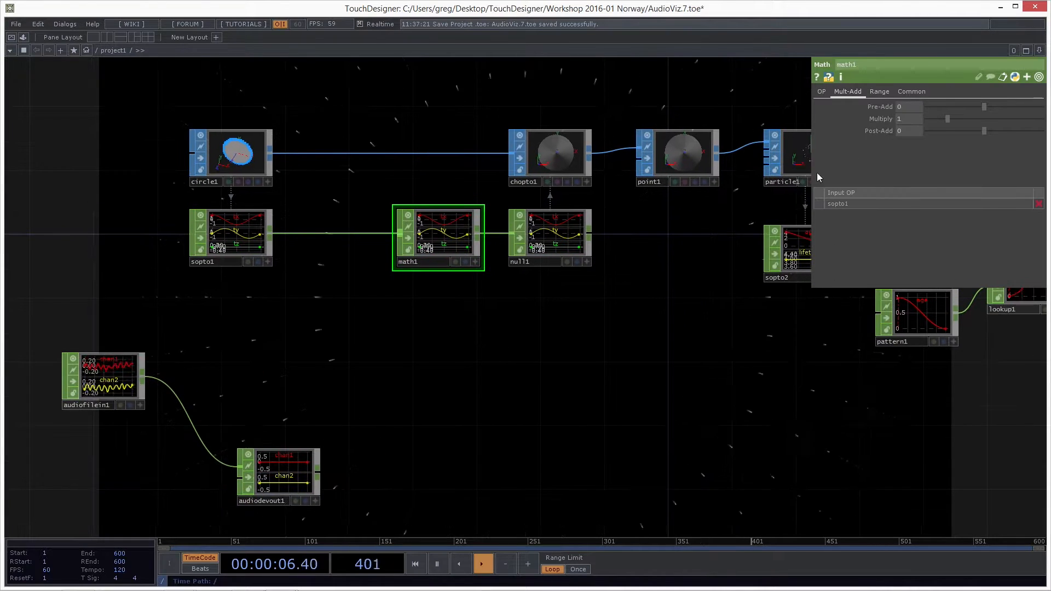
{"action": "left_click_drag", "start_coordinate": [946, 119], "coordinate": [1022, 119]}
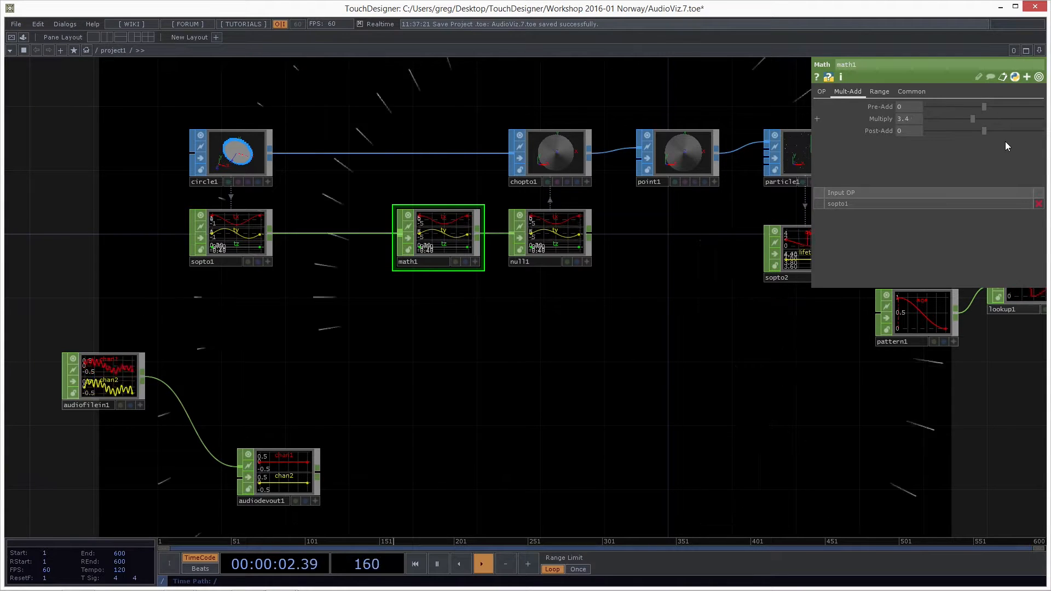
{"action": "left_click_drag", "start_coordinate": [1023, 119], "coordinate": [926, 118]}
{"action": "left_click", "coordinate": [1019, 119]}
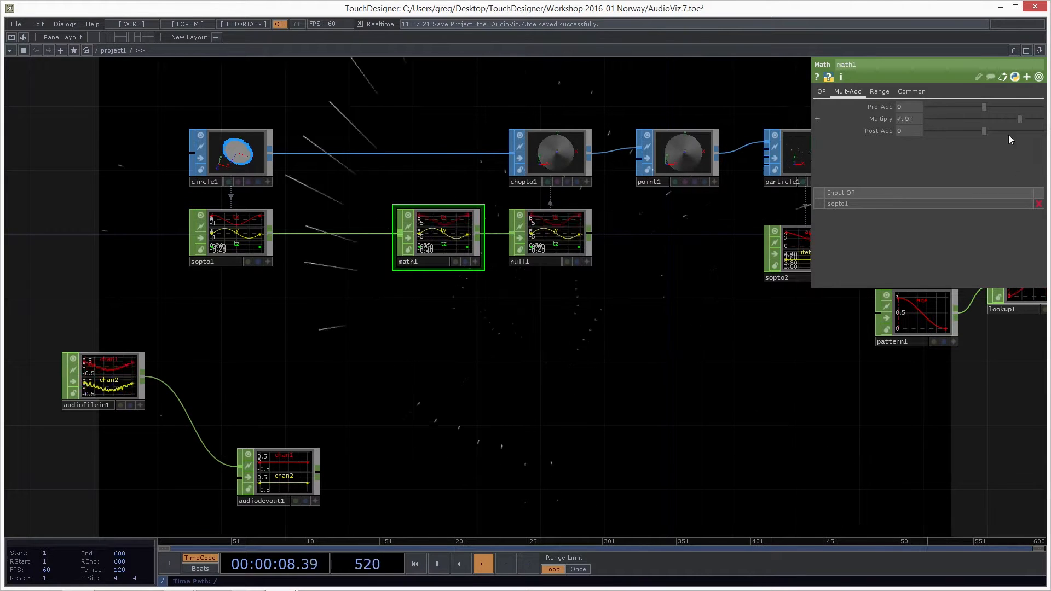
{"action": "left_click_drag", "start_coordinate": [994, 153], "coordinate": [945, 144]}
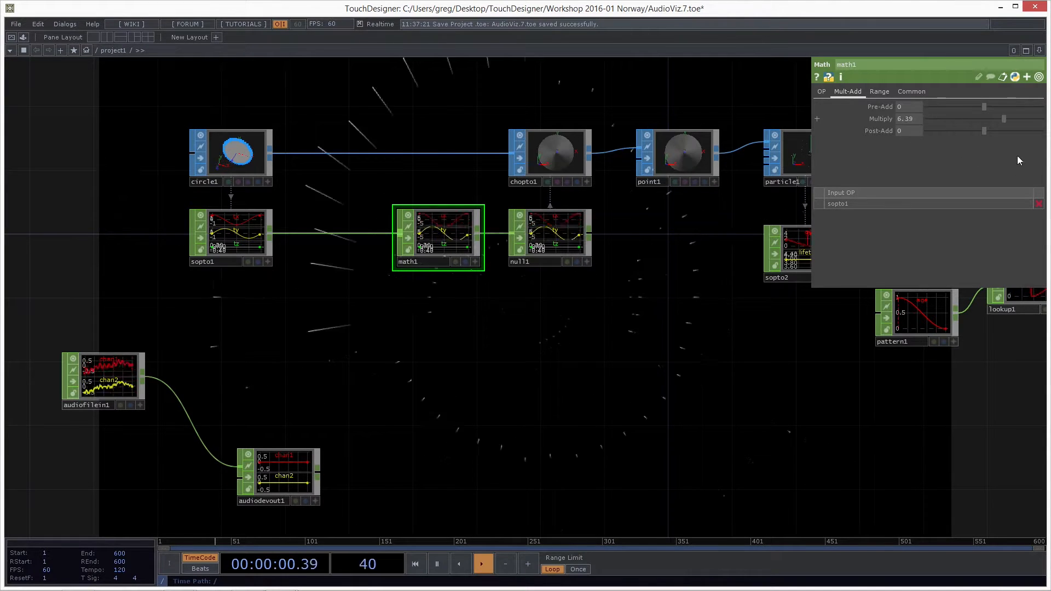
{"action": "mouse_move", "coordinate": [990, 117]}
{"action": "left_mouse_down"}
{"action": "mouse_move", "coordinate": [934, 133]}
{"action": "mouse_move", "coordinate": [1001, 120]}
{"action": "mouse_move", "coordinate": [957, 136]}
{"action": "left_mouse_up"}
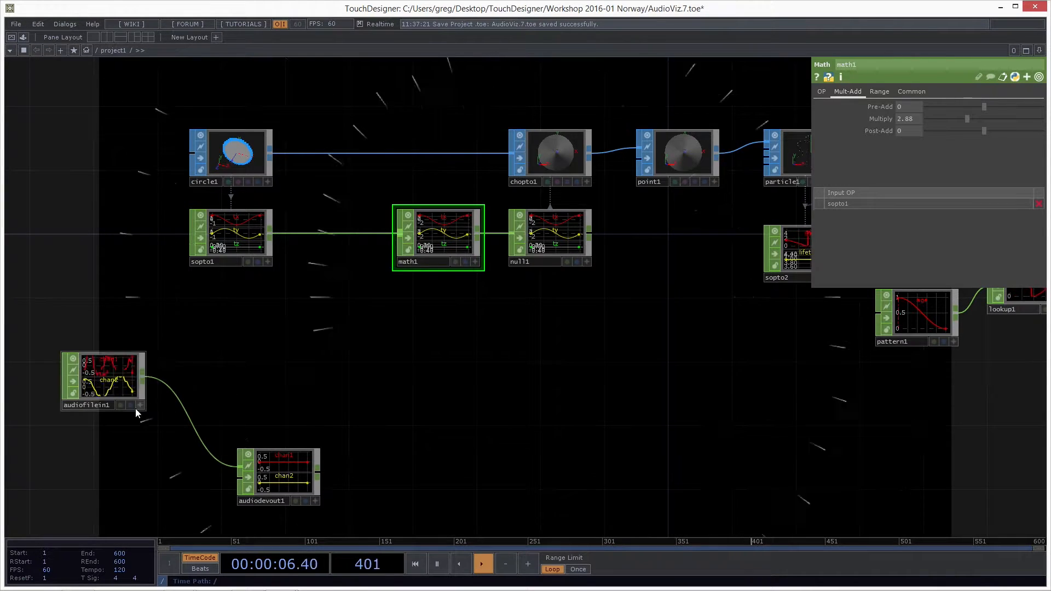
Step: Examine the audiofilein1 waveform up close and compare the operator info of audiofilein1 and sopto1, including their sample rates
{"action": "scroll", "coordinate": [135, 404], "scroll_direction": "up", "scroll_amount": 5}
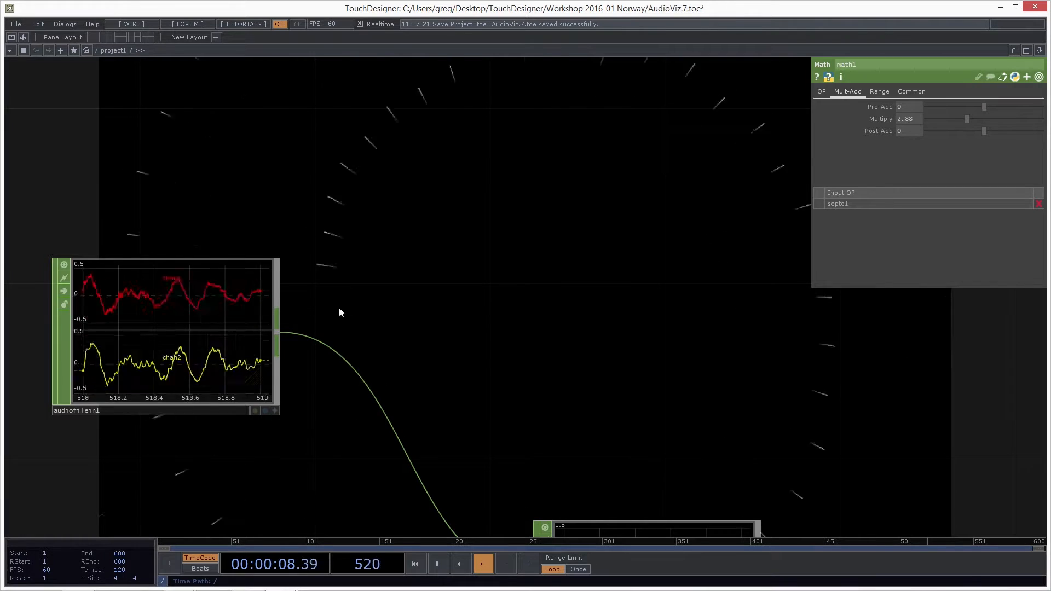
{"action": "scroll", "coordinate": [375, 290], "scroll_direction": "down", "scroll_amount": 4}
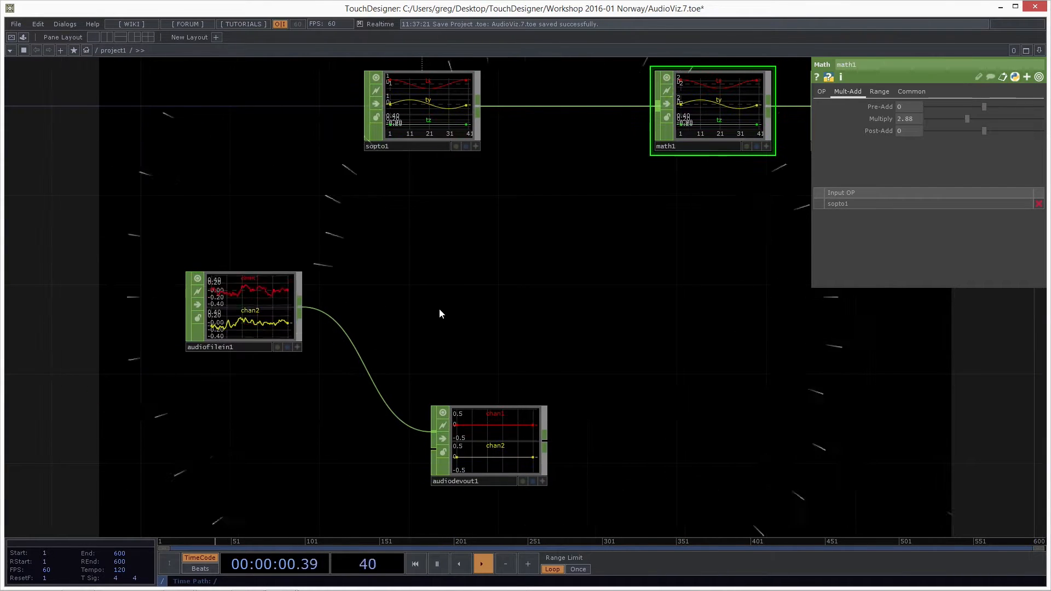
{"action": "middle_click", "coordinate": [258, 320]}
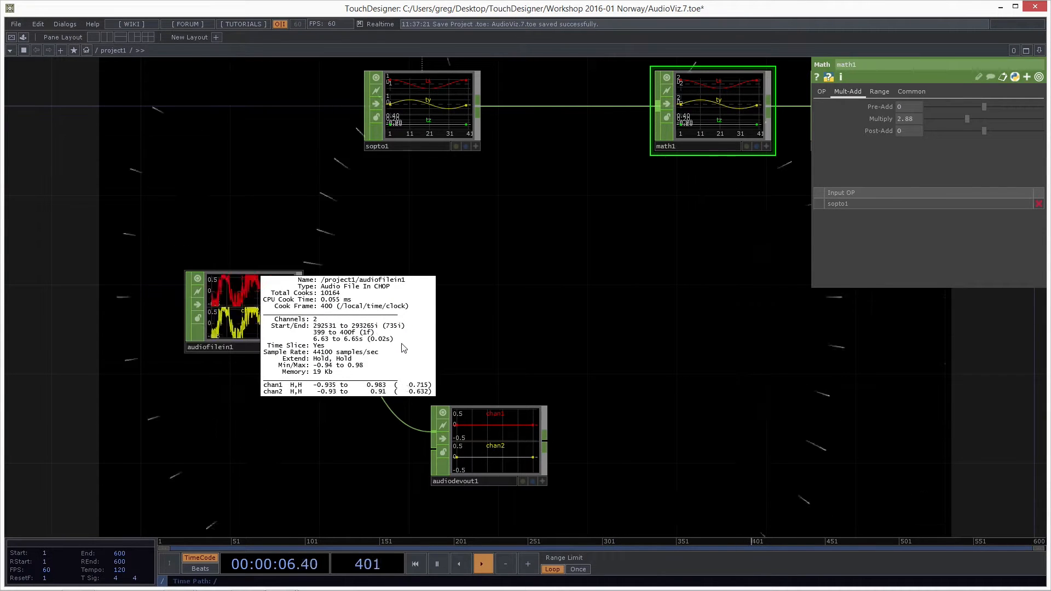
{"action": "middle_click", "coordinate": [431, 131]}
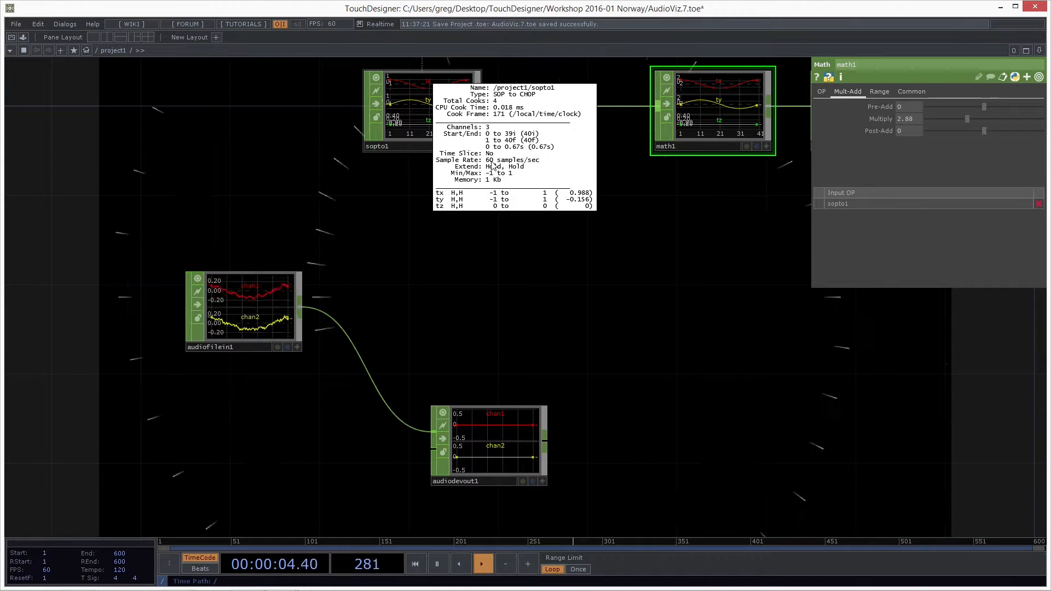
{"action": "left_click", "coordinate": [590, 277]}
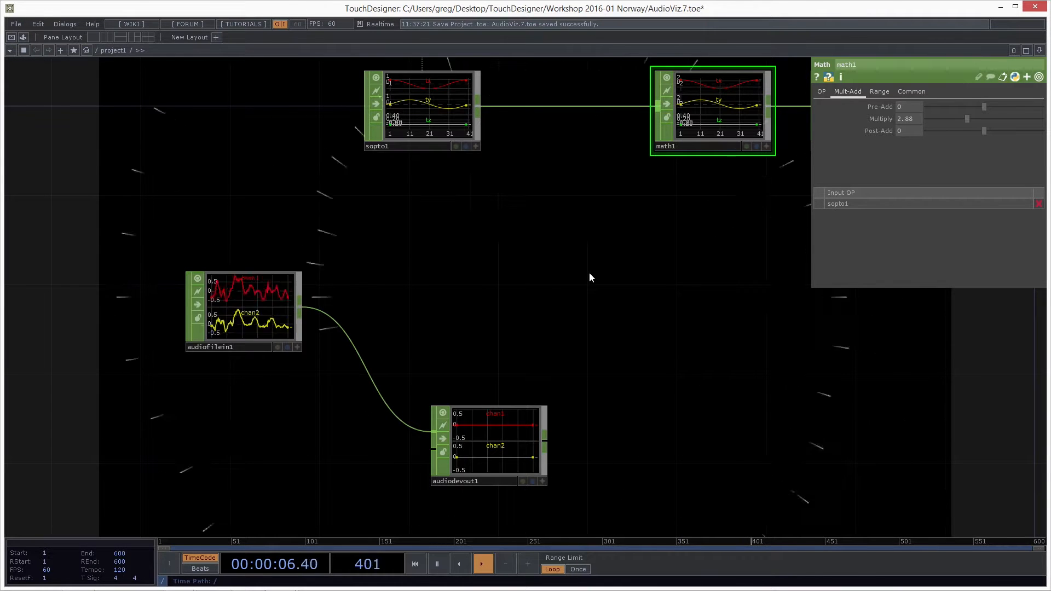
Step: Add a Resample CHOP to the output of audiofilein1 and place it above audiodevout1
{"action": "left_click_drag", "start_coordinate": [402, 348], "coordinate": [366, 361]}
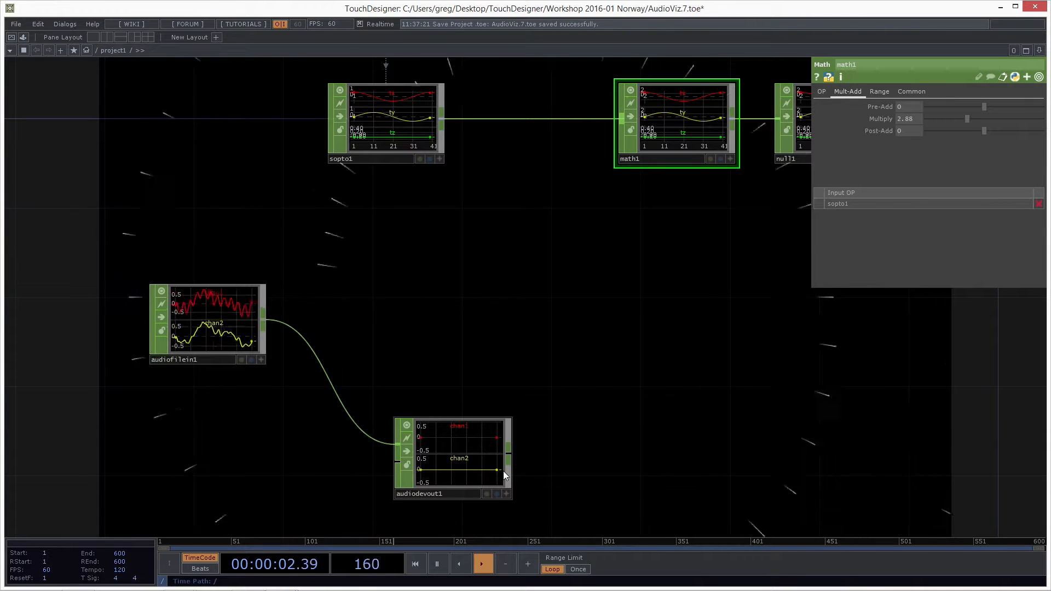
{"action": "right_click", "coordinate": [264, 321]}
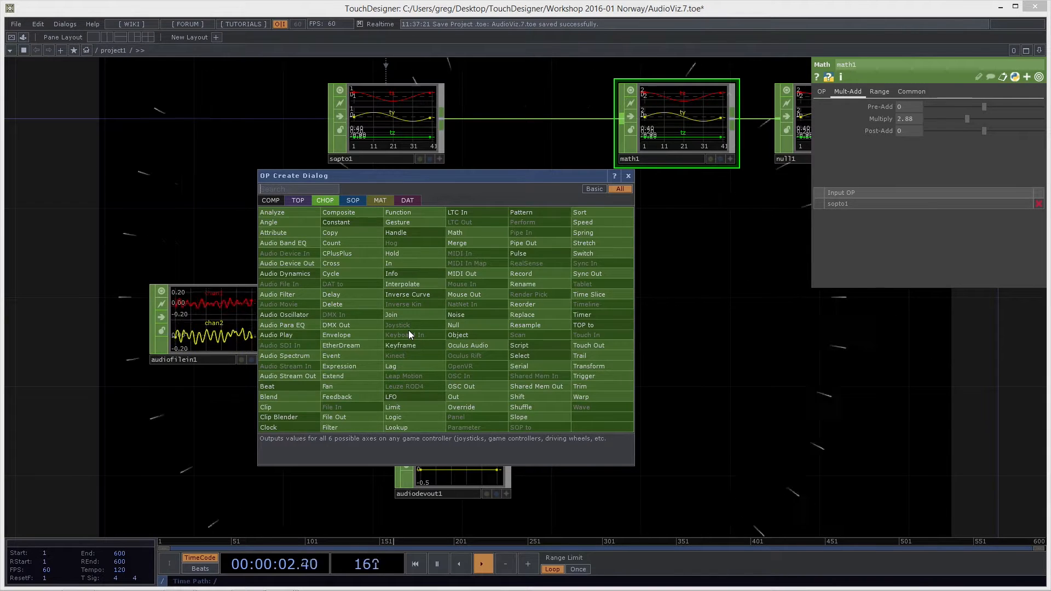
{"action": "type", "text": "res"}
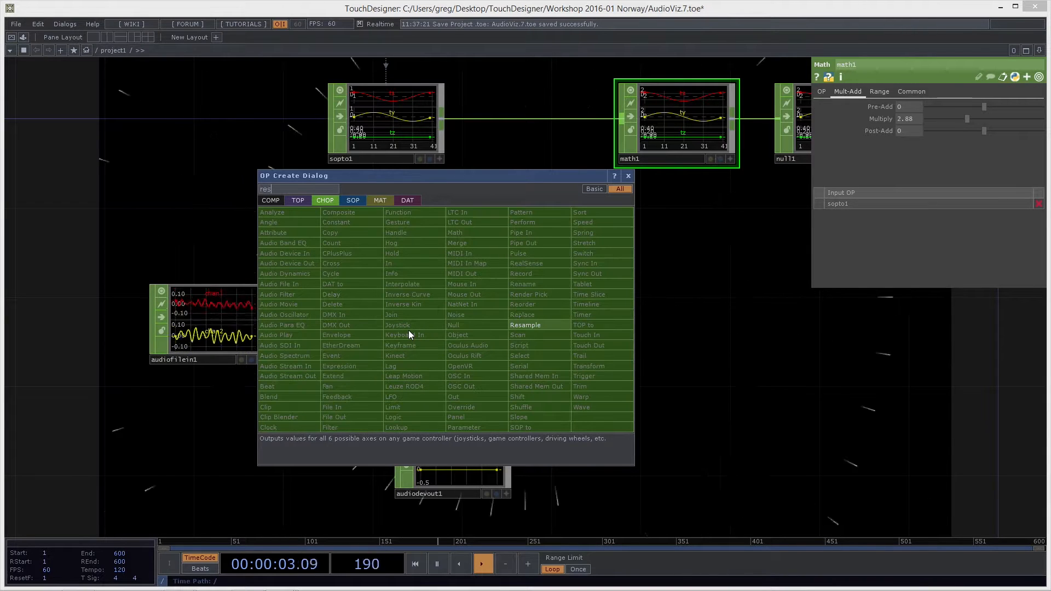
{"action": "left_click", "coordinate": [558, 323]}
{"action": "left_click", "coordinate": [441, 255]}
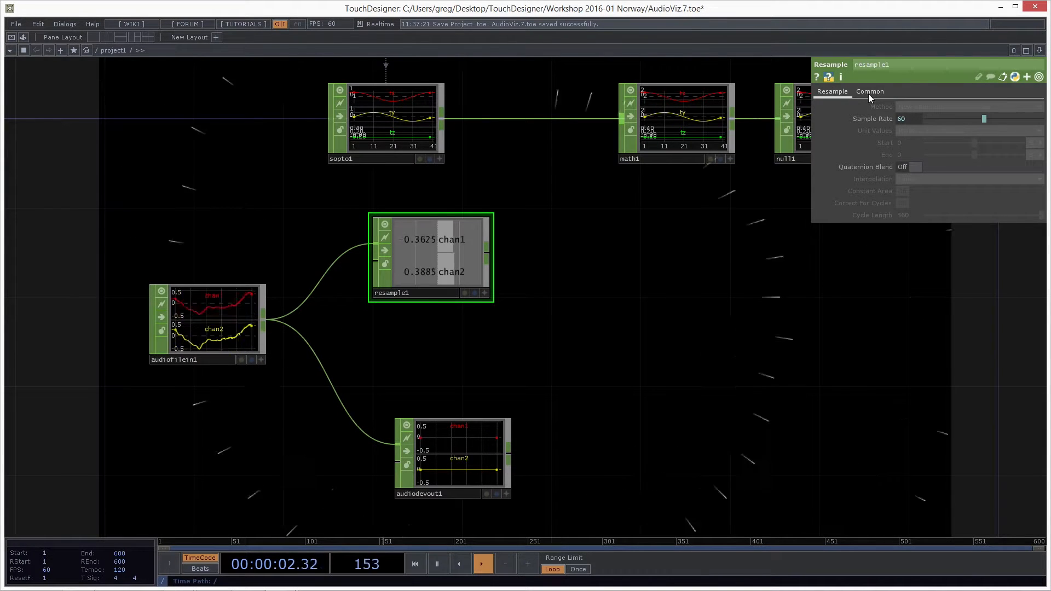
Step: Check the operator info of resample1 and turn its Time Slice parameter off
{"action": "middle_click", "coordinate": [443, 257]}
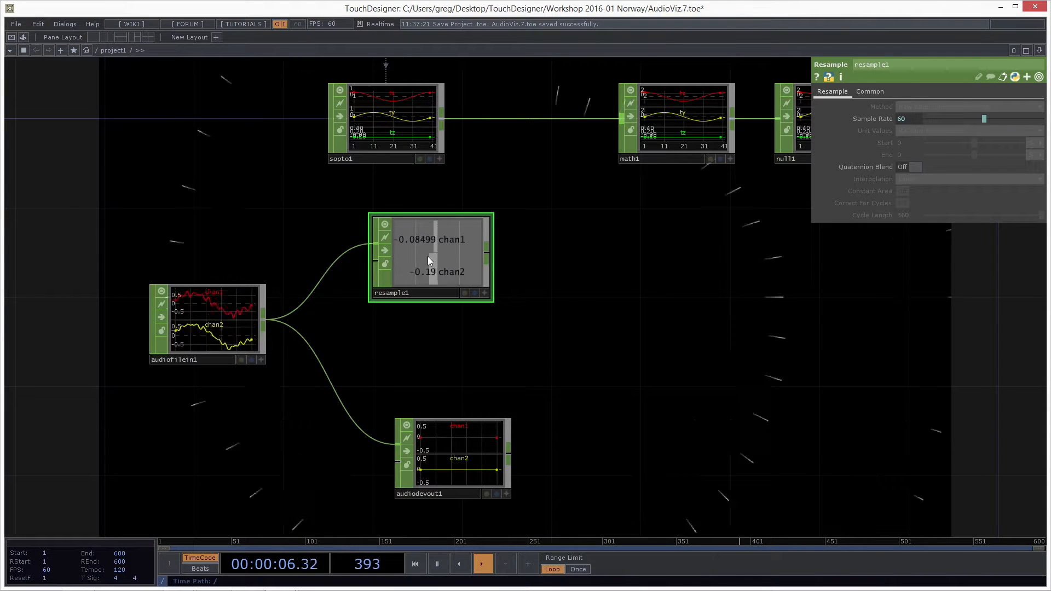
{"action": "left_click", "coordinate": [876, 95]}
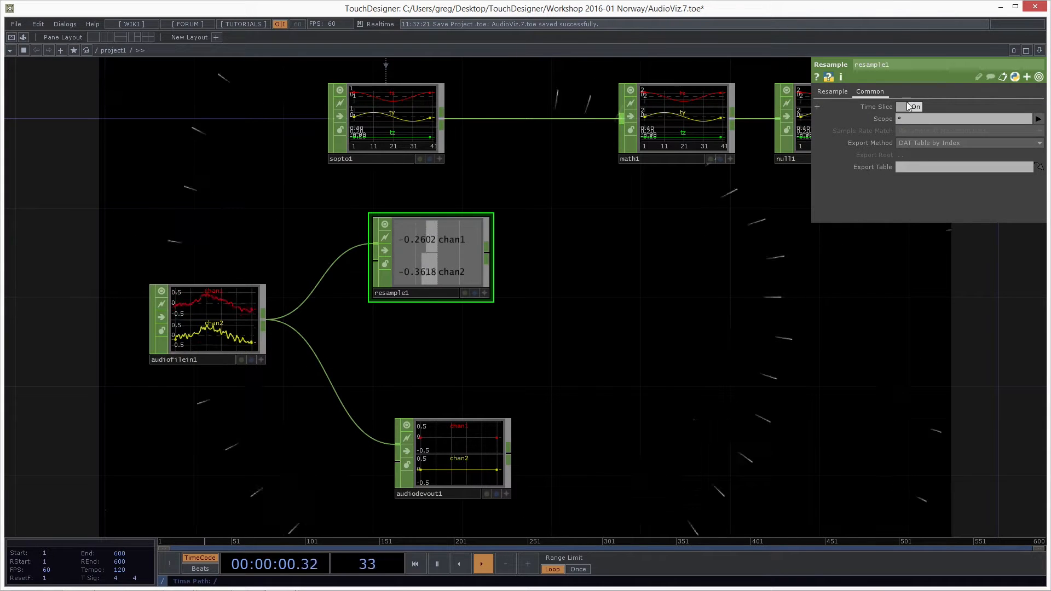
{"action": "left_click", "coordinate": [913, 107]}
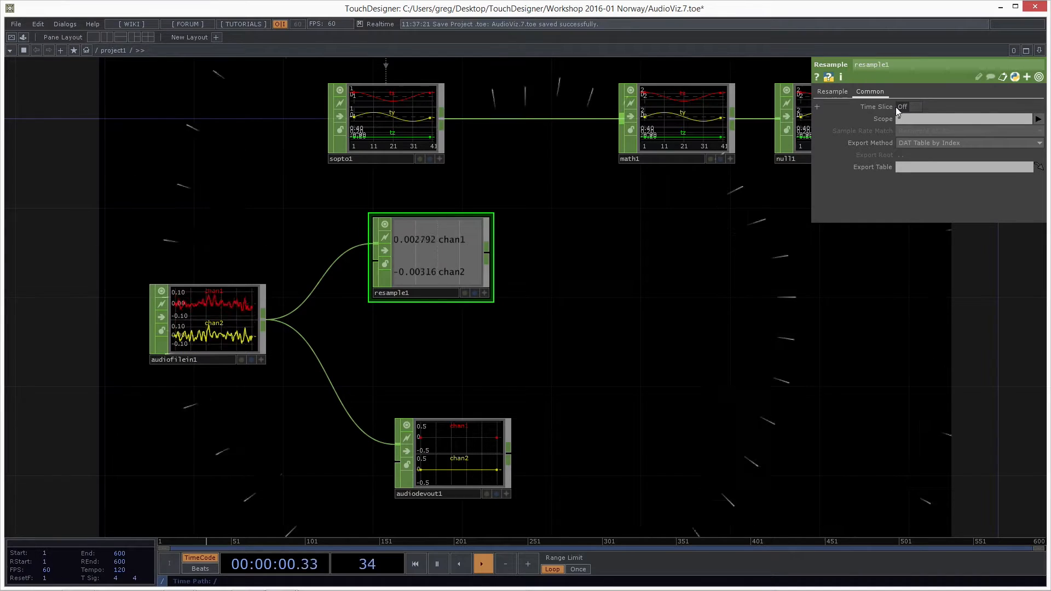
{"action": "left_click", "coordinate": [832, 91]}
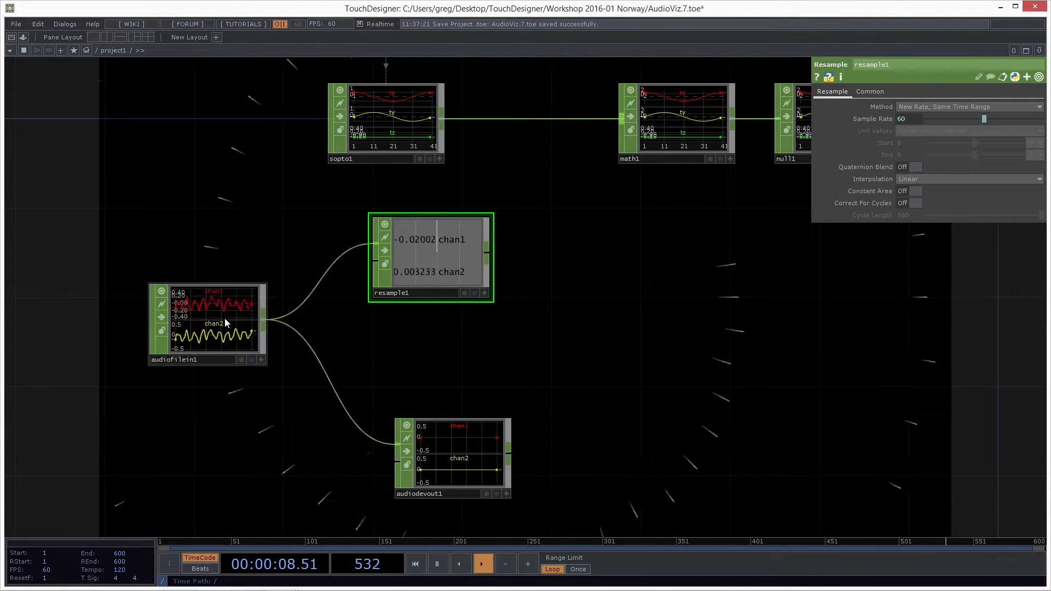
Step: Check the sample range and rate of audiofilein1, and set the Method of resample1 to New Rate, New Interval
{"action": "middle_click", "coordinate": [226, 322]}
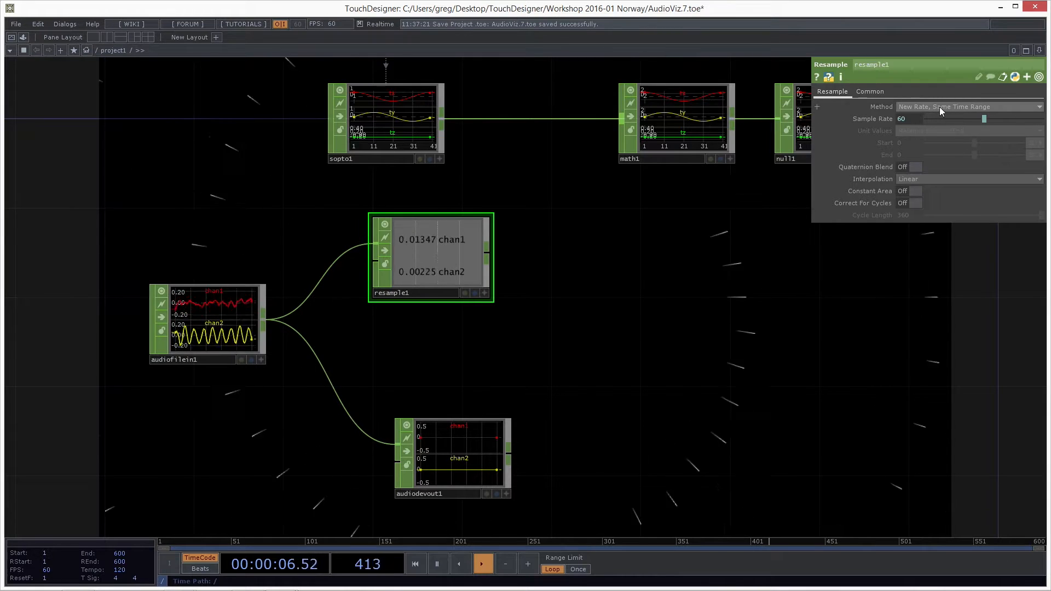
{"action": "middle_click", "coordinate": [220, 316]}
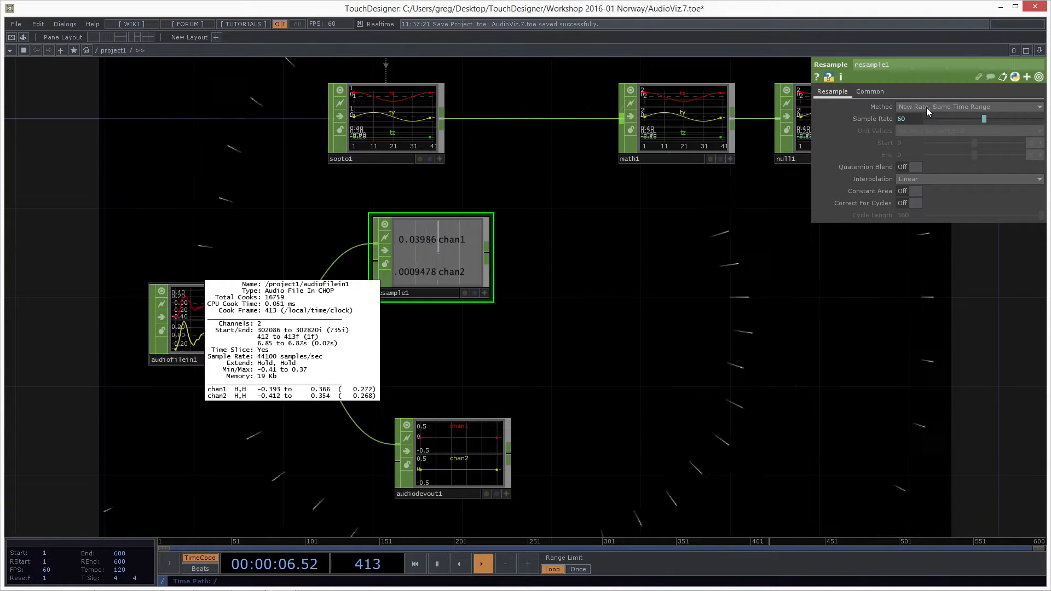
{"action": "left_click", "coordinate": [790, 249]}
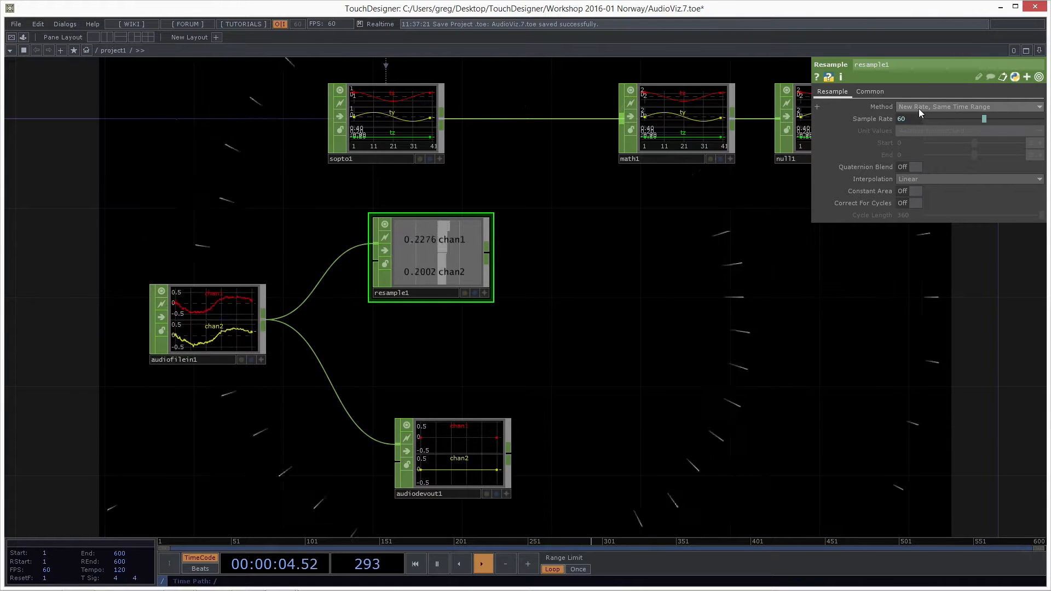
{"action": "left_click", "coordinate": [949, 109]}
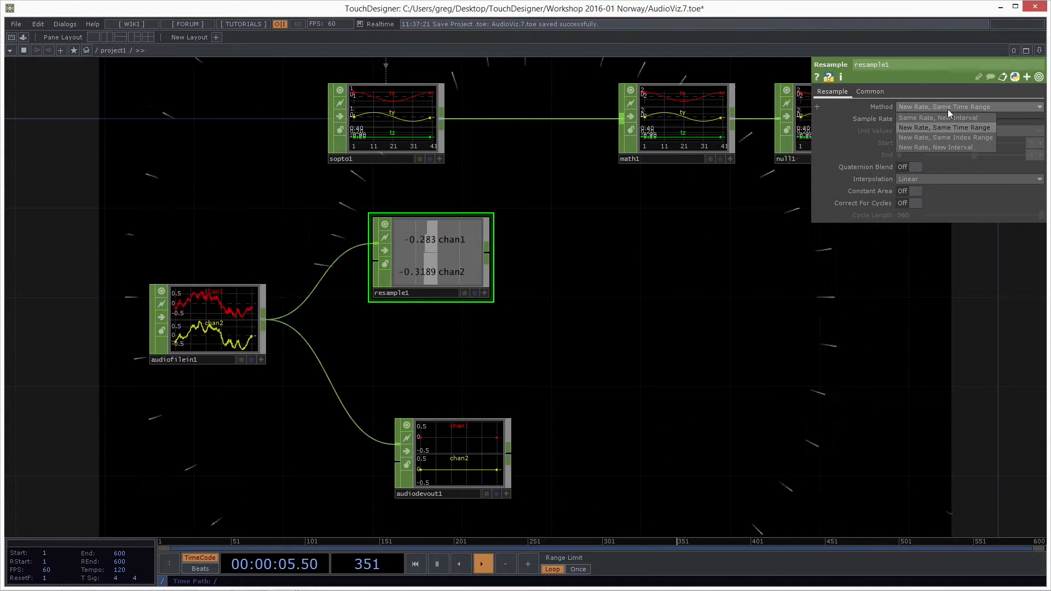
{"action": "left_click", "coordinate": [974, 148]}
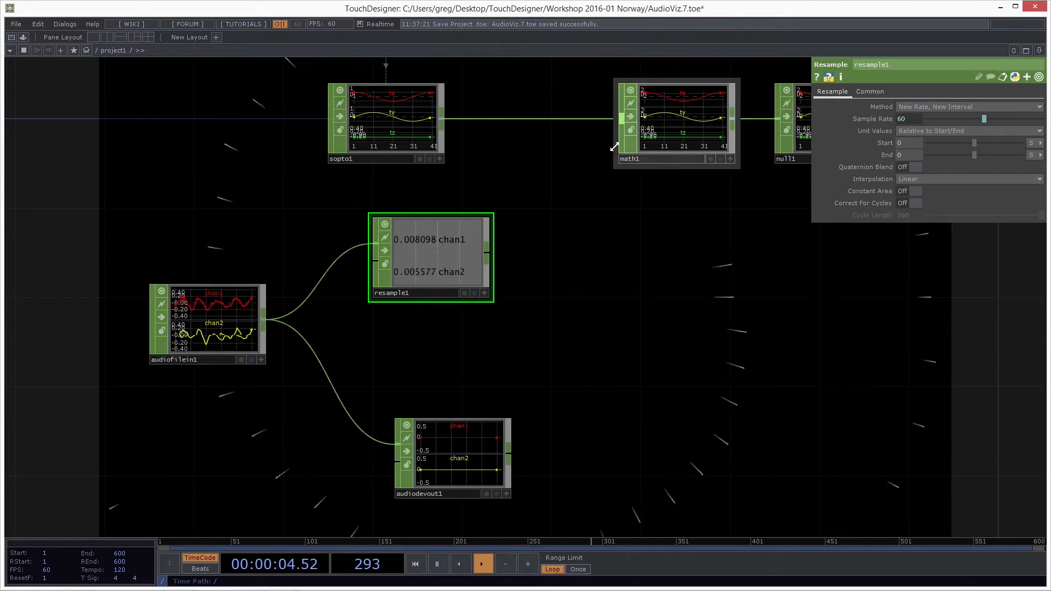
Step: Branch a Merge CHOP off the output of sopto1, place it below math1, and move resample1 directly beneath it
{"action": "right_click", "coordinate": [442, 120]}
{"action": "type", "text": "merg"}
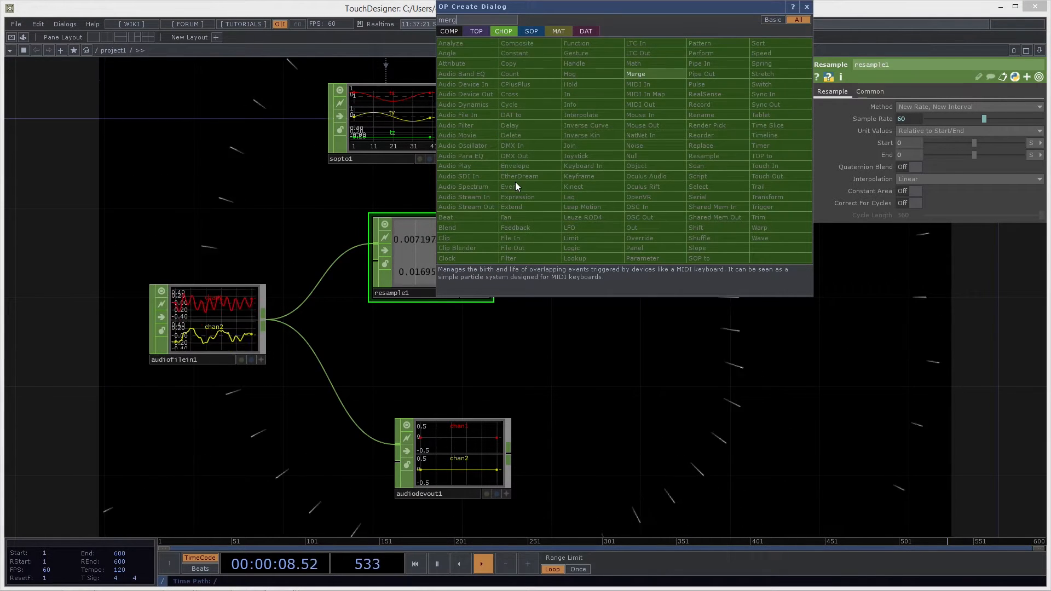
{"action": "left_click", "coordinate": [637, 72]}
{"action": "left_click", "coordinate": [589, 235]}
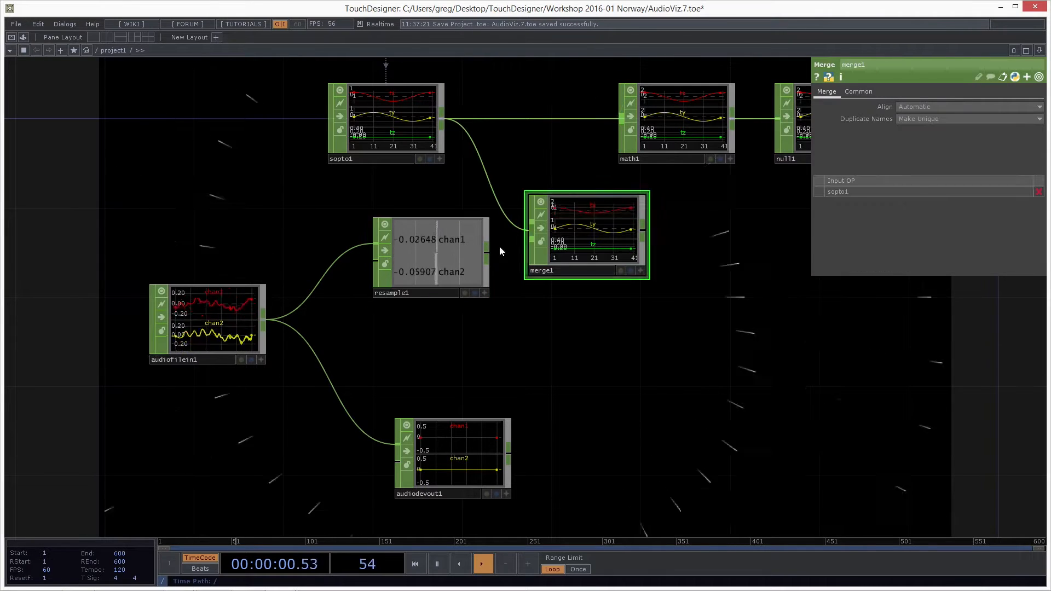
{"action": "left_click_drag", "start_coordinate": [451, 233], "coordinate": [585, 321]}
Step: Inspect the channels, length and sample rate of merge1 and compare them with the operator info of audiofilein1
{"action": "scroll", "coordinate": [606, 247], "scroll_direction": "up", "scroll_amount": 4}
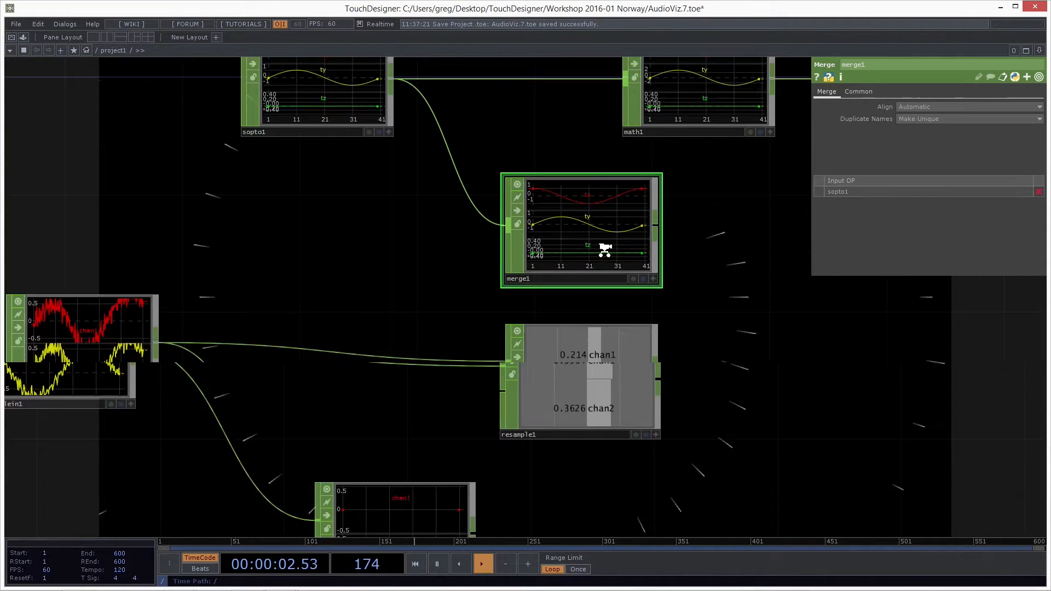
{"action": "middle_click", "coordinate": [602, 236]}
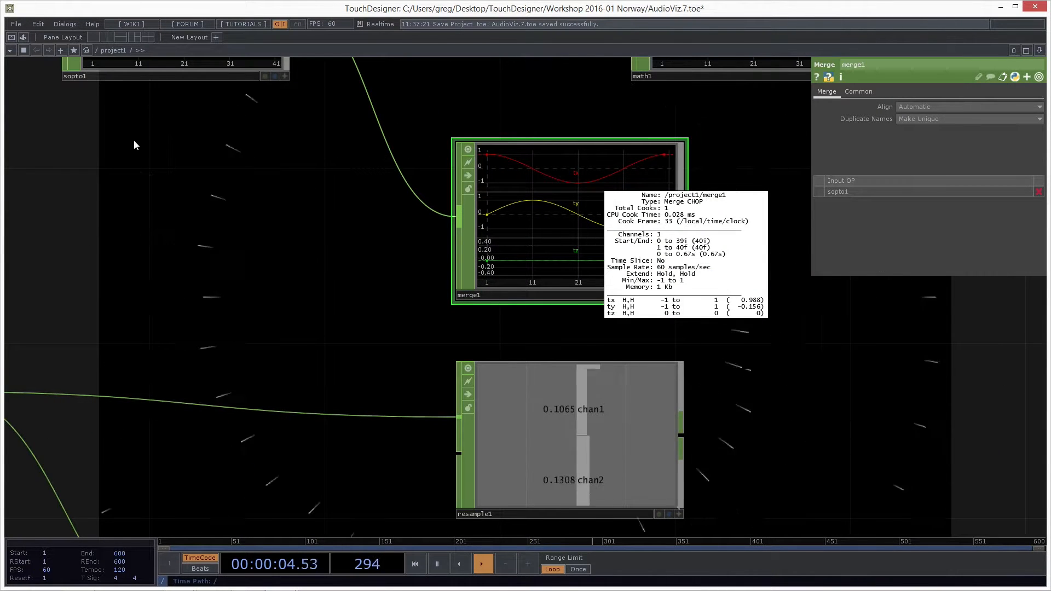
{"action": "scroll", "coordinate": [235, 226], "scroll_direction": "down", "scroll_amount": 2}
{"action": "middle_click", "coordinate": [459, 218]}
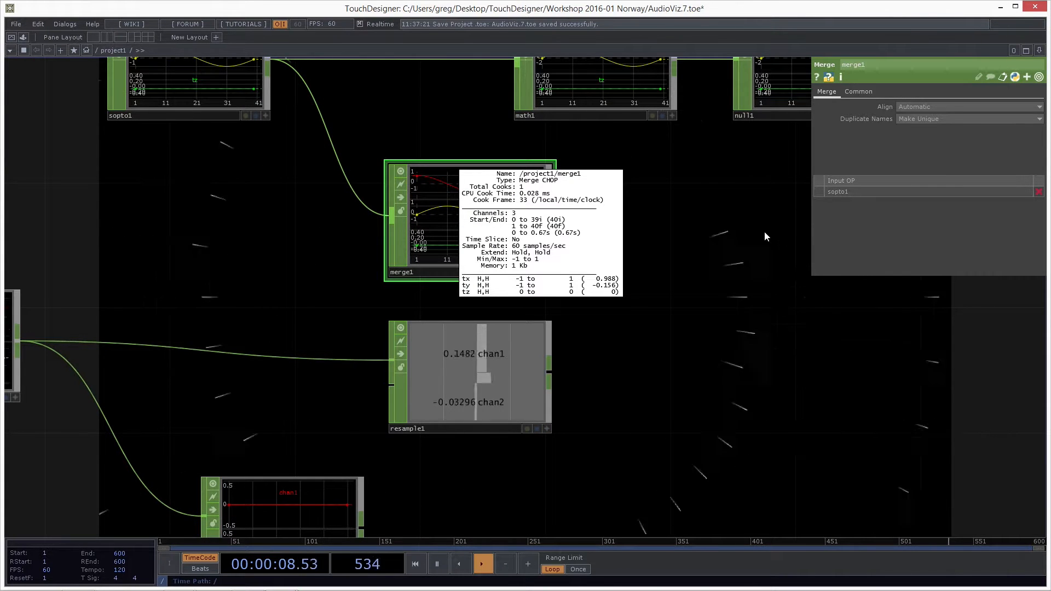
{"action": "scroll", "coordinate": [708, 248], "scroll_direction": "down", "scroll_amount": 3}
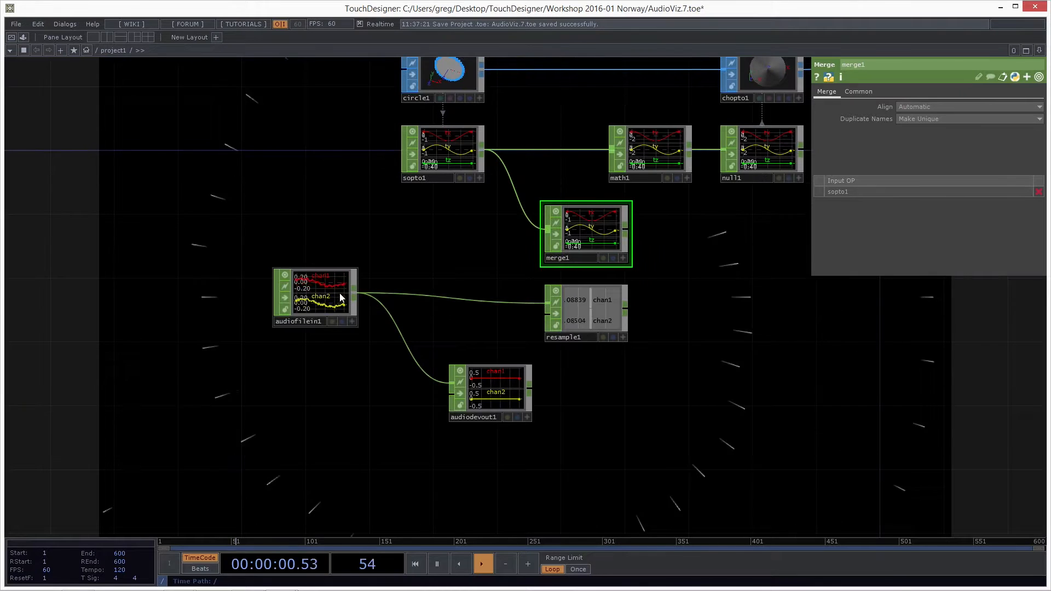
{"action": "middle_click", "coordinate": [329, 302]}
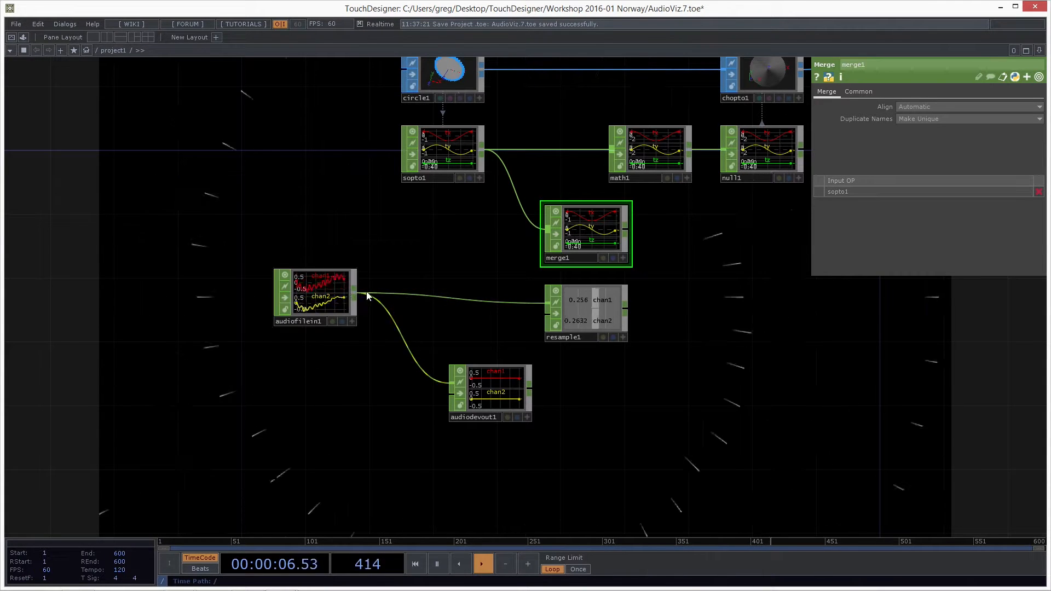
Step: Connect audiofilein1 as a second input of merge1 and inspect the combined channels and operator info
{"action": "left_click_drag", "start_coordinate": [354, 294], "coordinate": [547, 233]}
{"action": "scroll", "coordinate": [683, 321], "scroll_direction": "up", "scroll_amount": 10}
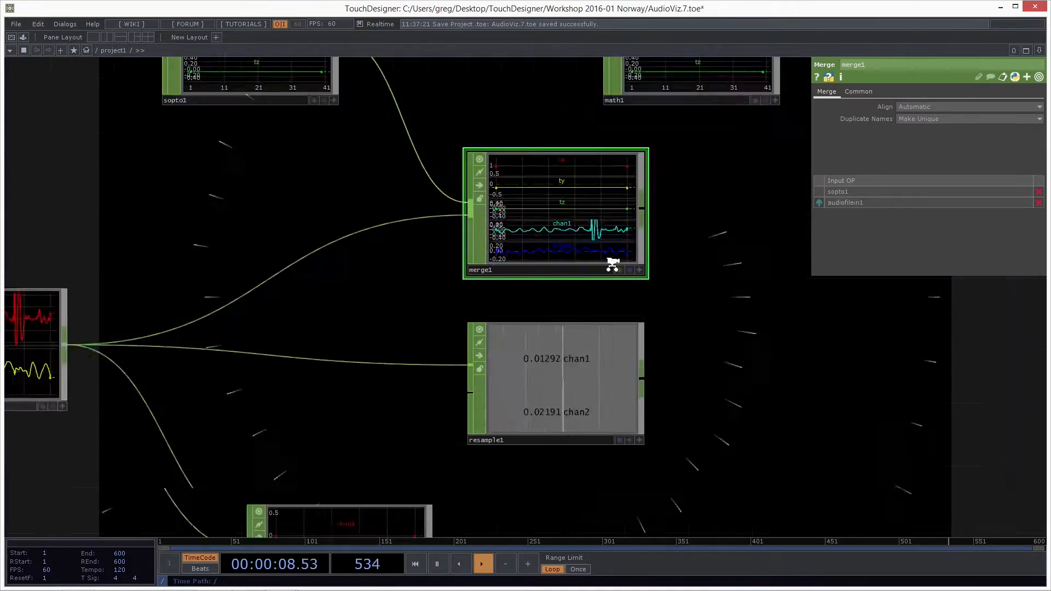
{"action": "scroll", "coordinate": [696, 236], "scroll_direction": "down", "scroll_amount": 5}
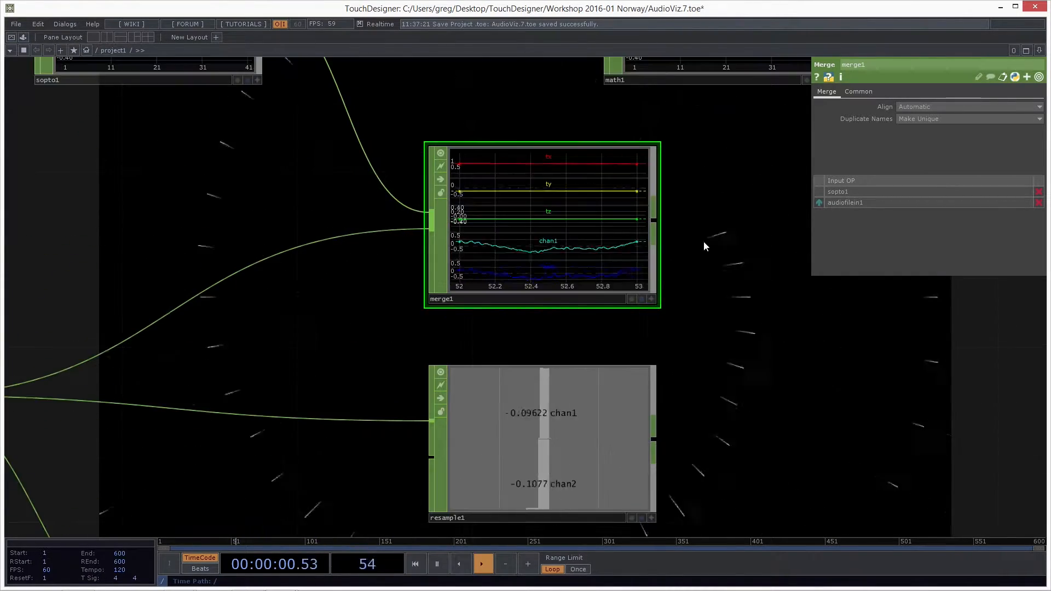
{"action": "scroll", "coordinate": [698, 218], "scroll_direction": "up", "scroll_amount": 3}
{"action": "middle_click", "coordinate": [579, 225]}
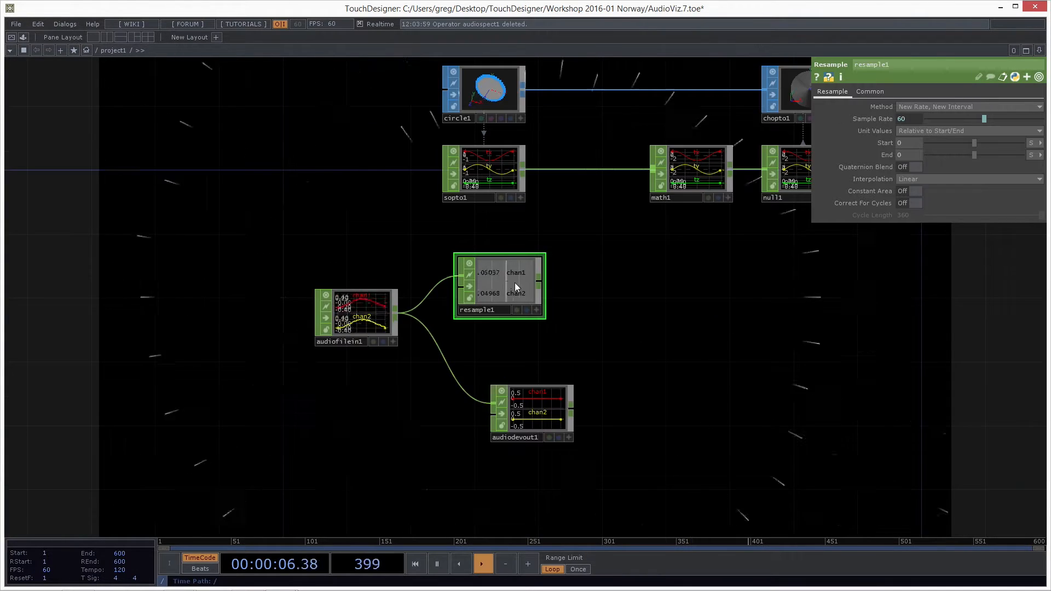
Step: Check the operator info of audiofilein1 and set the Unit Values of resample1 to Absolute
{"action": "scroll", "coordinate": [515, 282], "scroll_direction": "up", "scroll_amount": 4}
{"action": "scroll", "coordinate": [583, 317], "scroll_direction": "down", "scroll_amount": 2}
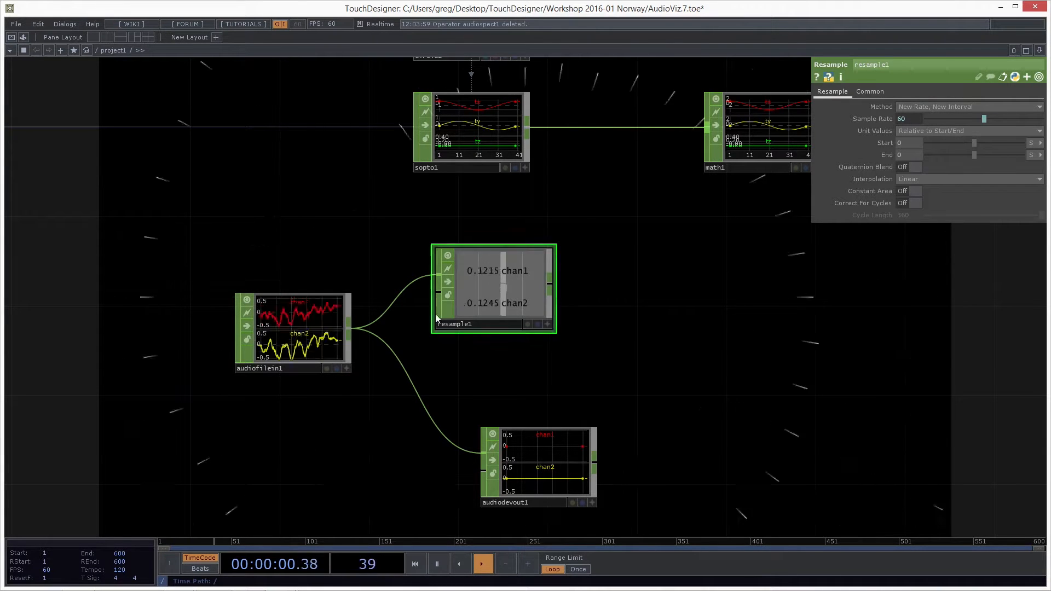
{"action": "middle_click", "coordinate": [301, 320]}
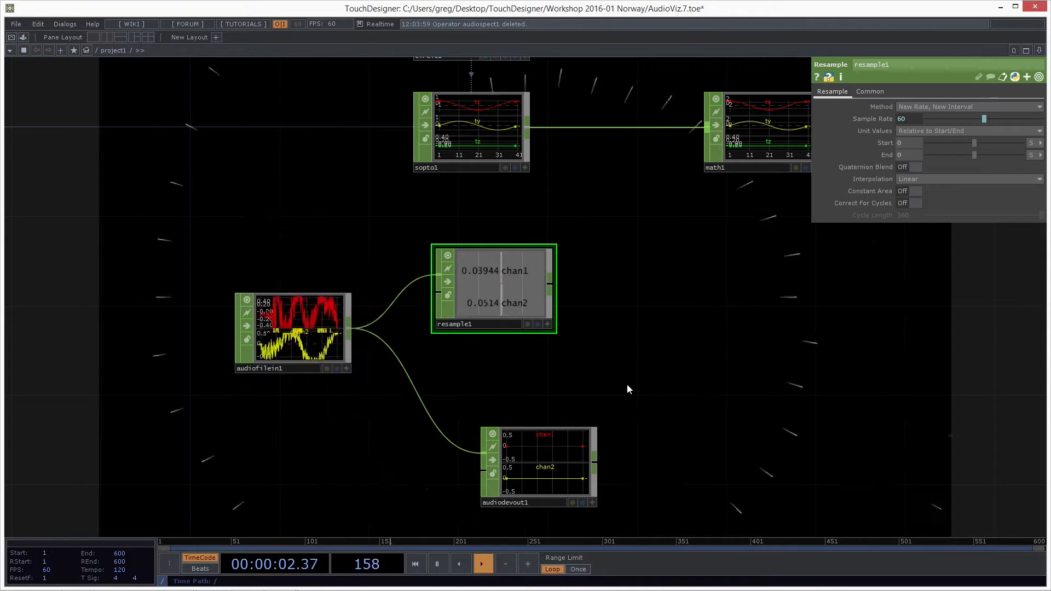
{"action": "left_click", "coordinate": [915, 132]}
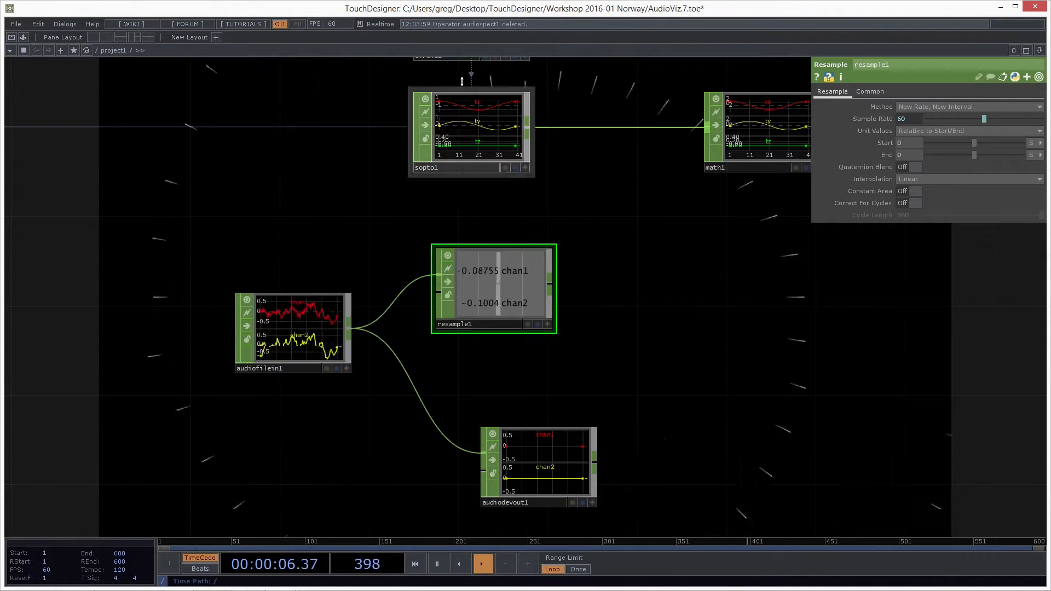
{"action": "left_click", "coordinate": [929, 133]}
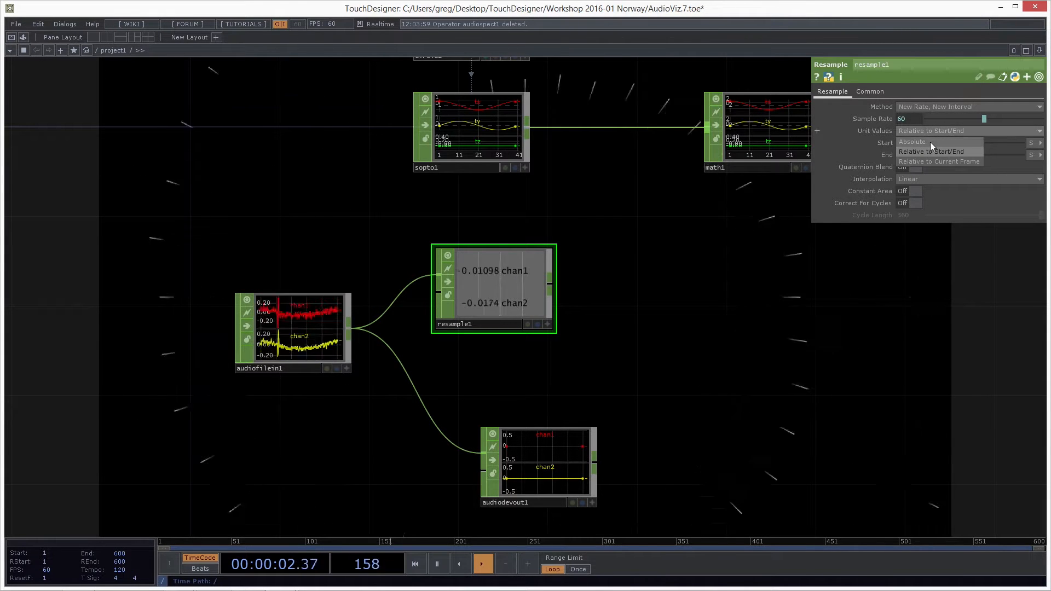
{"action": "left_click", "coordinate": [928, 143]}
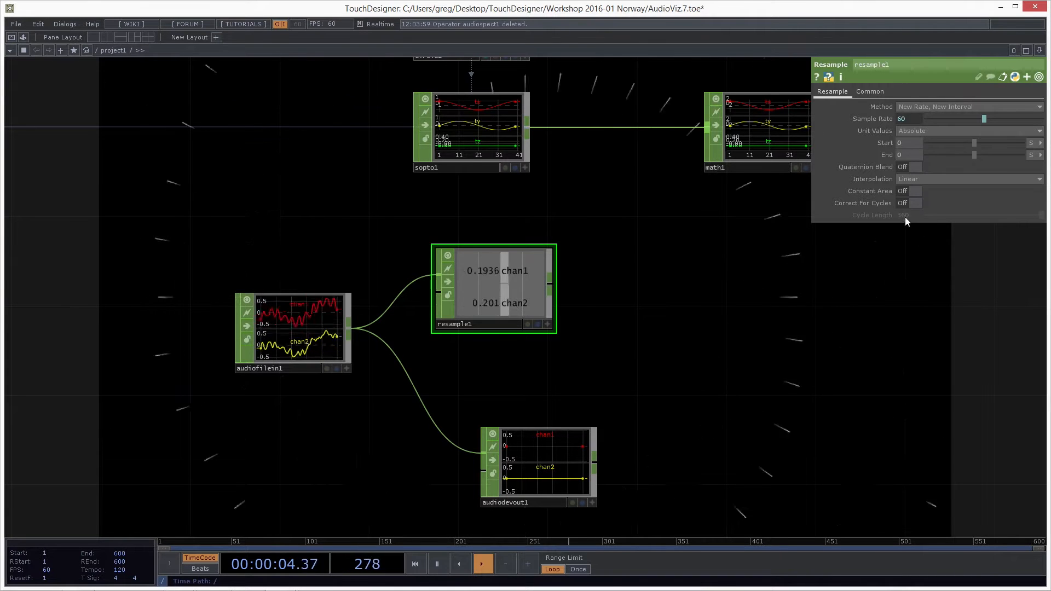
Step: Set the units of both the Start and End parameters of resample1 to Samples
{"action": "left_click_drag", "start_coordinate": [629, 342], "coordinate": [576, 347]}
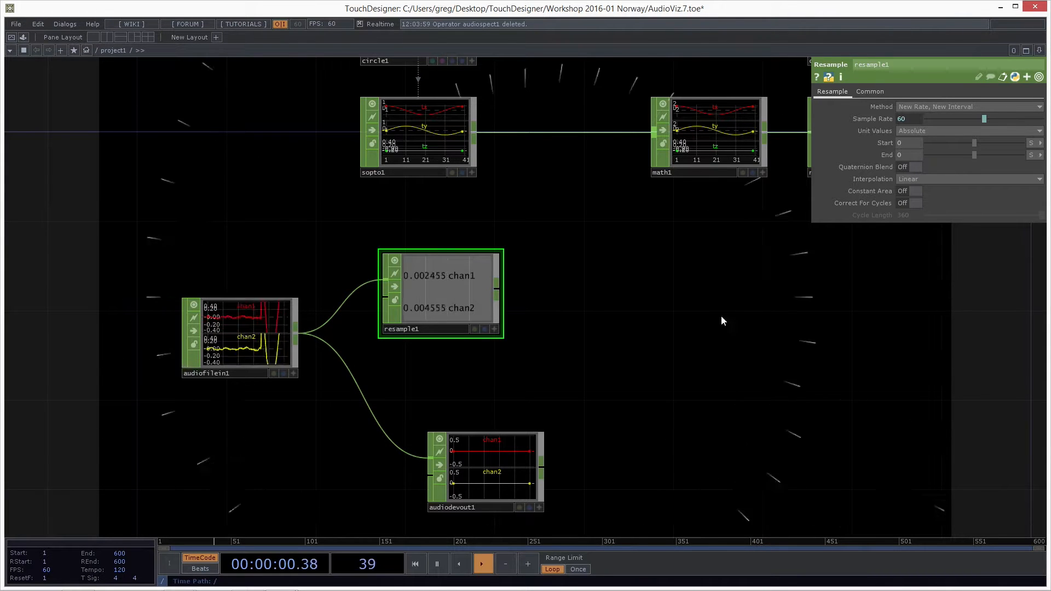
{"action": "middle_click", "coordinate": [254, 324]}
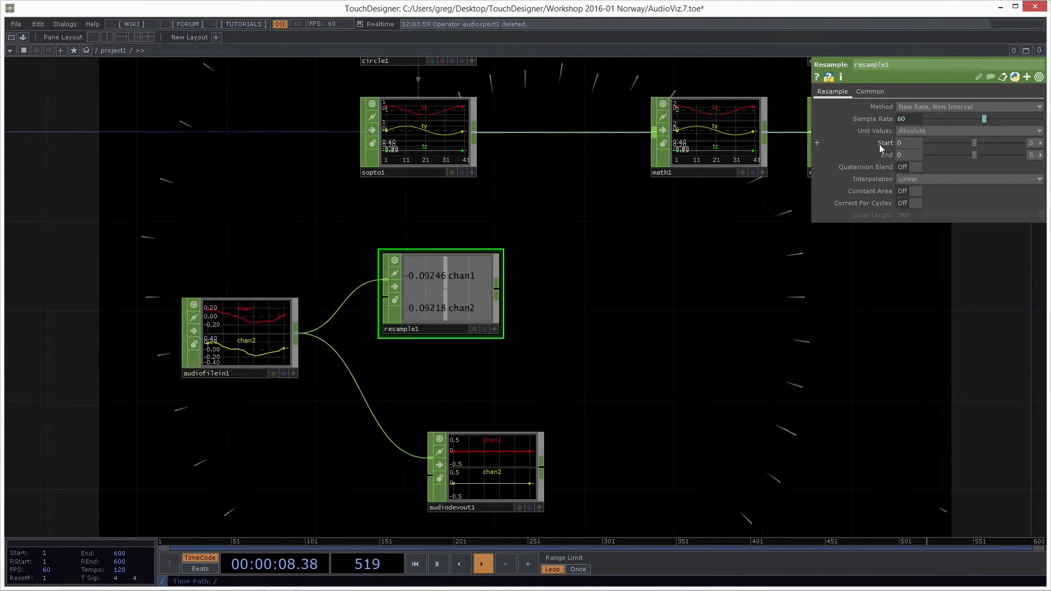
{"action": "left_click", "coordinate": [1032, 143]}
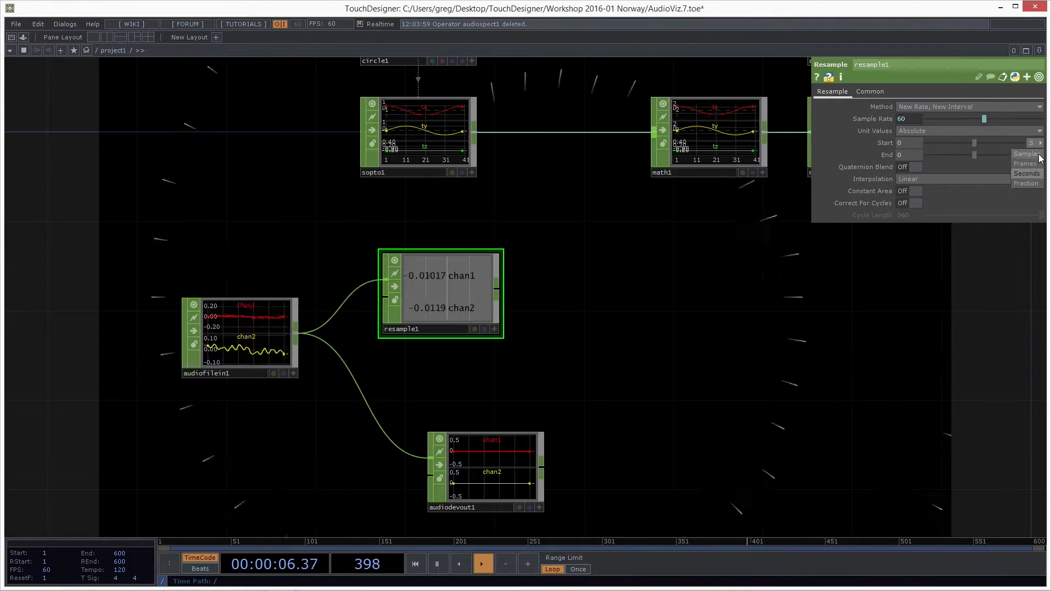
{"action": "left_click", "coordinate": [1037, 184]}
{"action": "left_click", "coordinate": [1040, 156]}
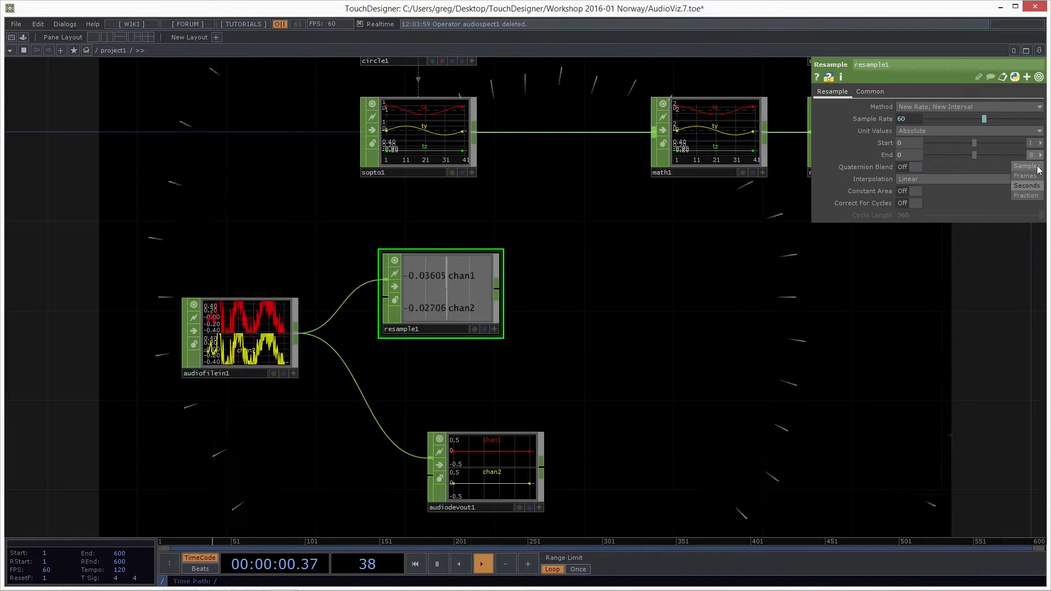
{"action": "left_click", "coordinate": [1026, 195]}
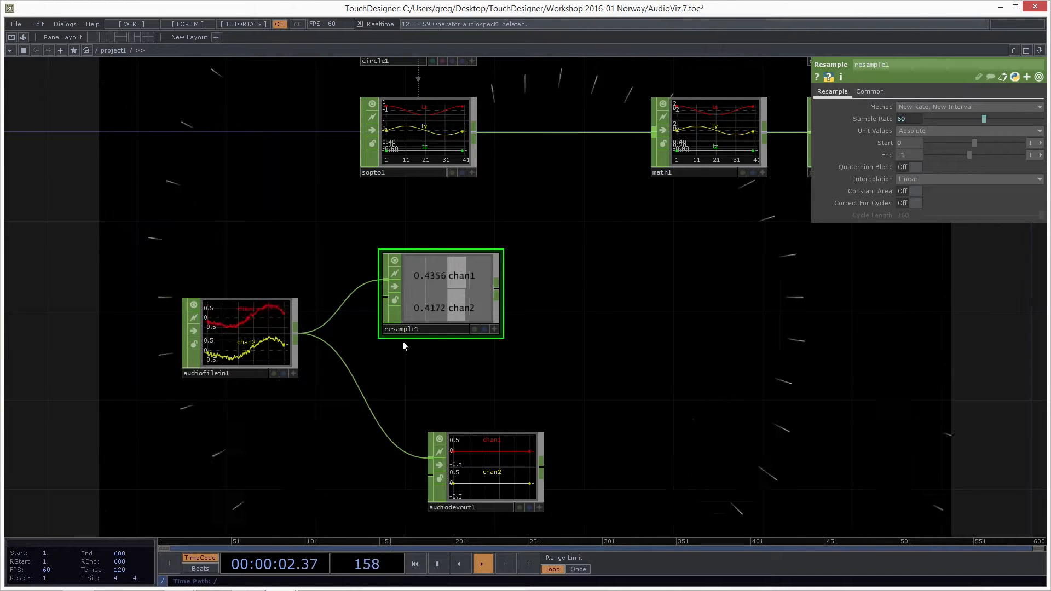
Step: Check the sample range of audiofilein1 and set the End of resample1 to 734
{"action": "middle_click", "coordinate": [256, 326]}
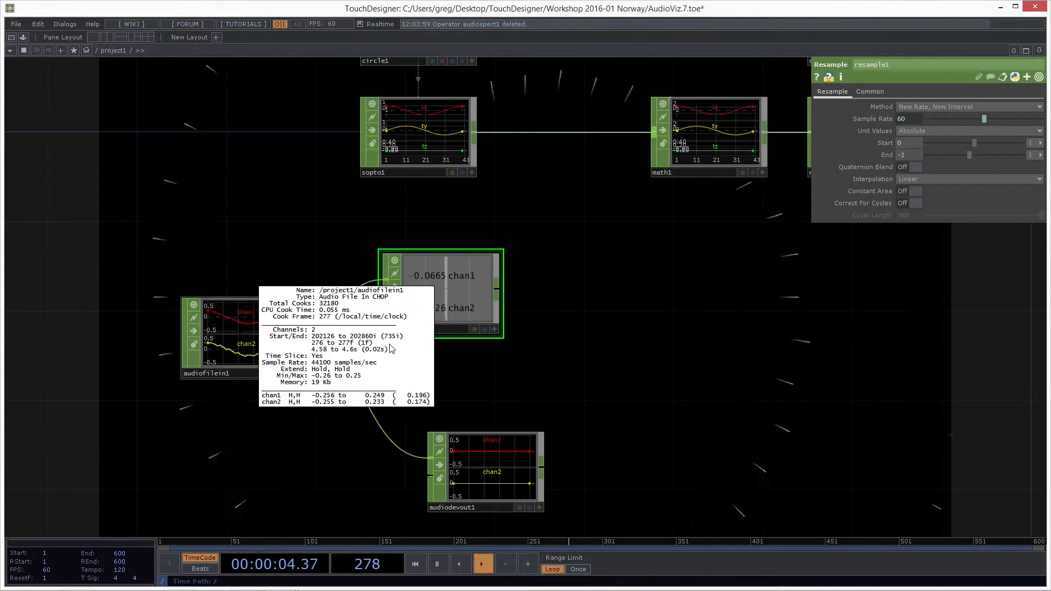
{"action": "left_click", "coordinate": [909, 155]}
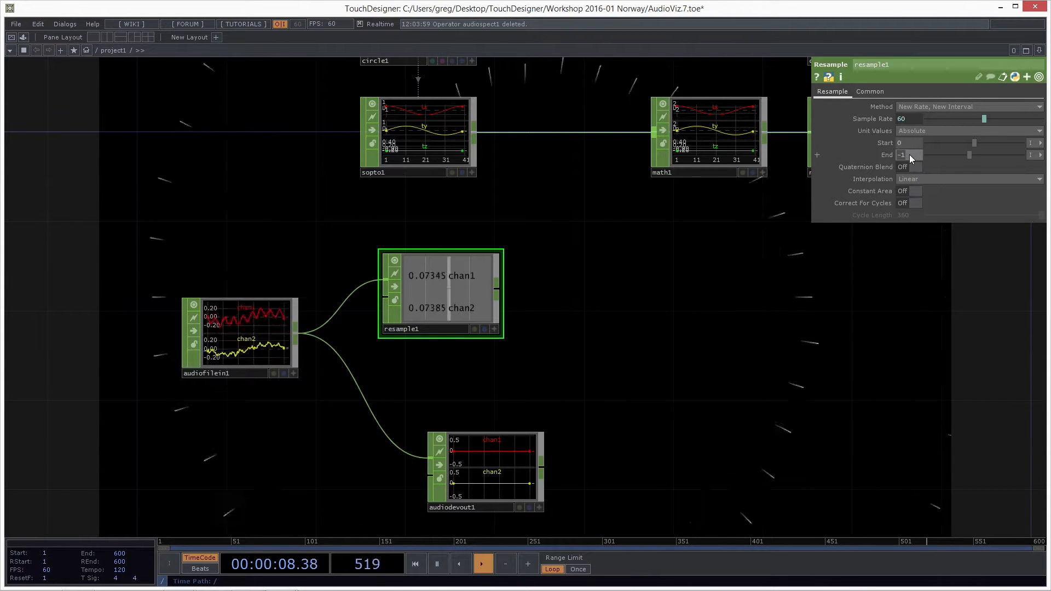
{"action": "type", "text": "73"}
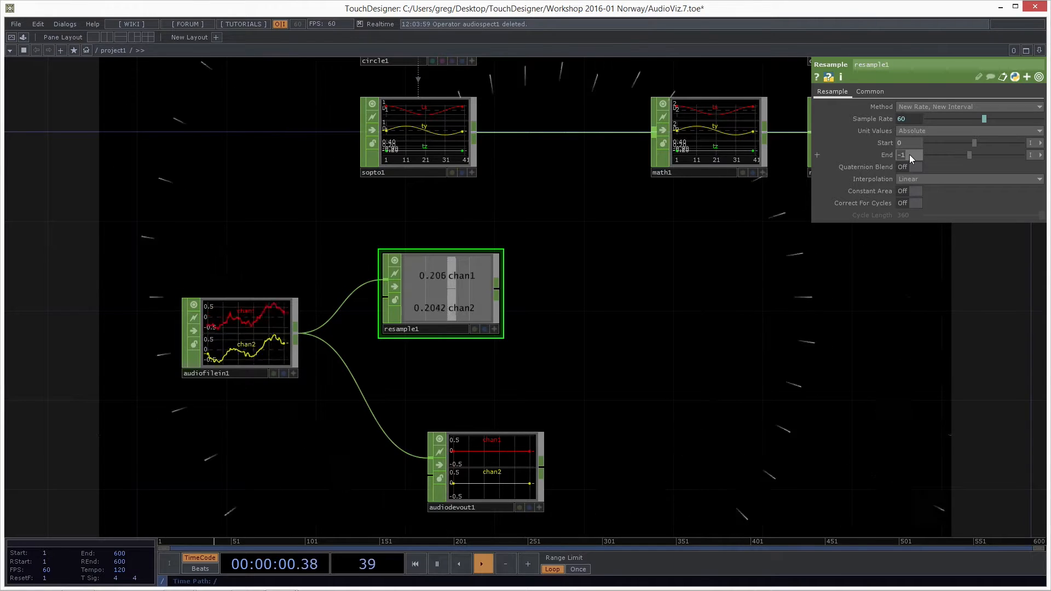
{"action": "type", "text": "4"}
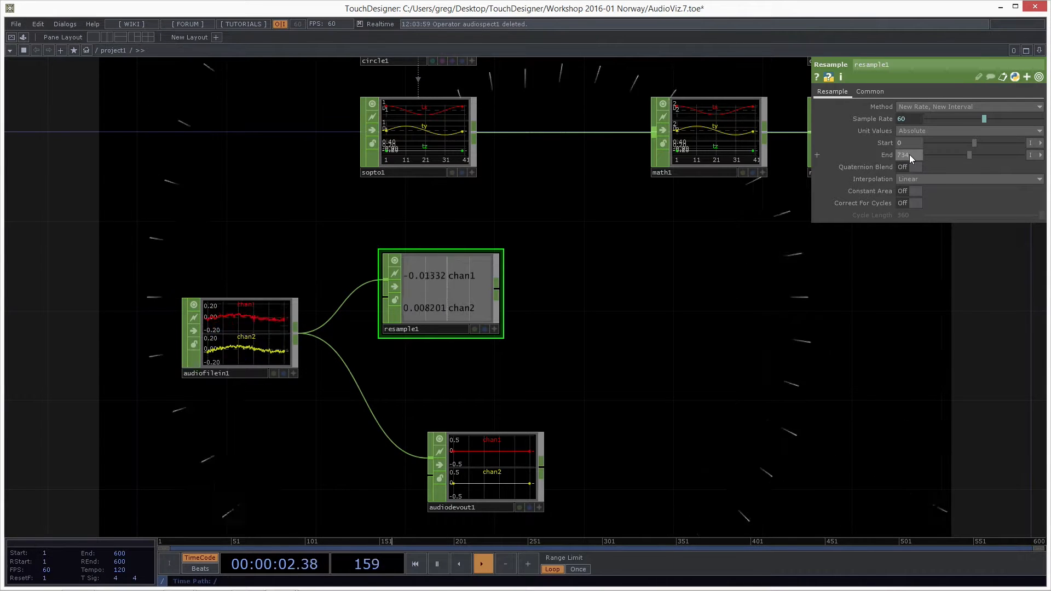
{"action": "key", "text": "Return"}
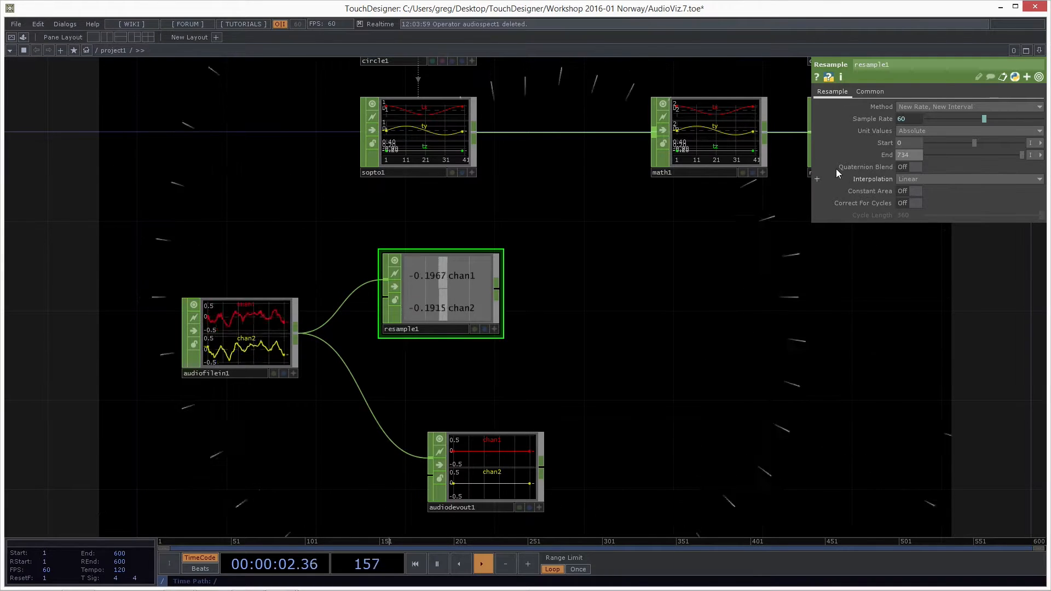
Step: Compare the OP settings of math1 and math2, looking at Combine Channels and Combine CHOPs
{"action": "middle_click_drag", "start_coordinate": [457, 282], "coordinate": [574, 291]}
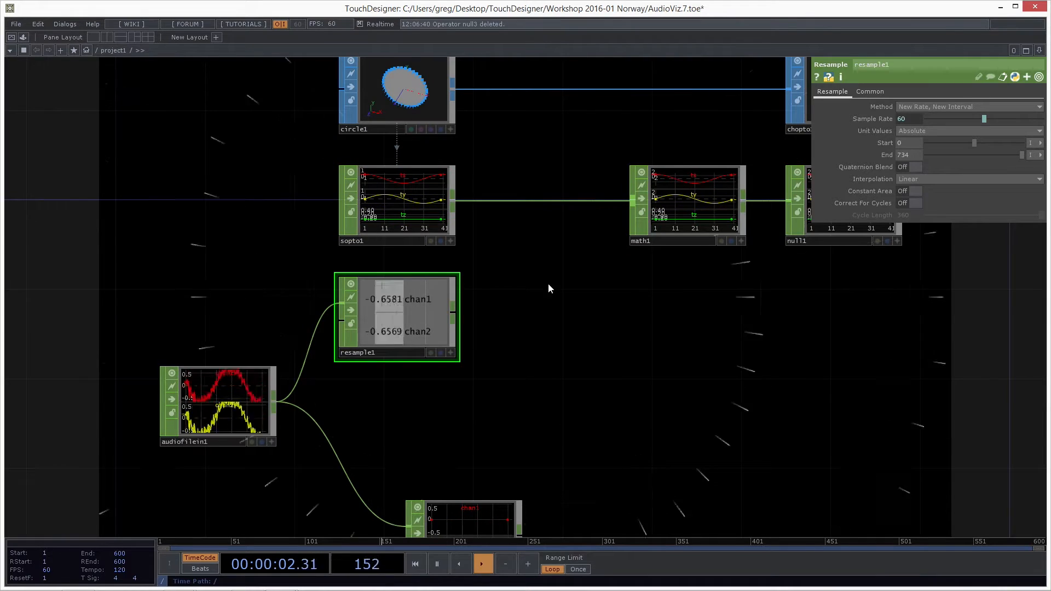
{"action": "left_click_drag", "start_coordinate": [554, 366], "coordinate": [538, 379]}
{"action": "scroll", "coordinate": [538, 378], "scroll_direction": "down", "scroll_amount": 3}
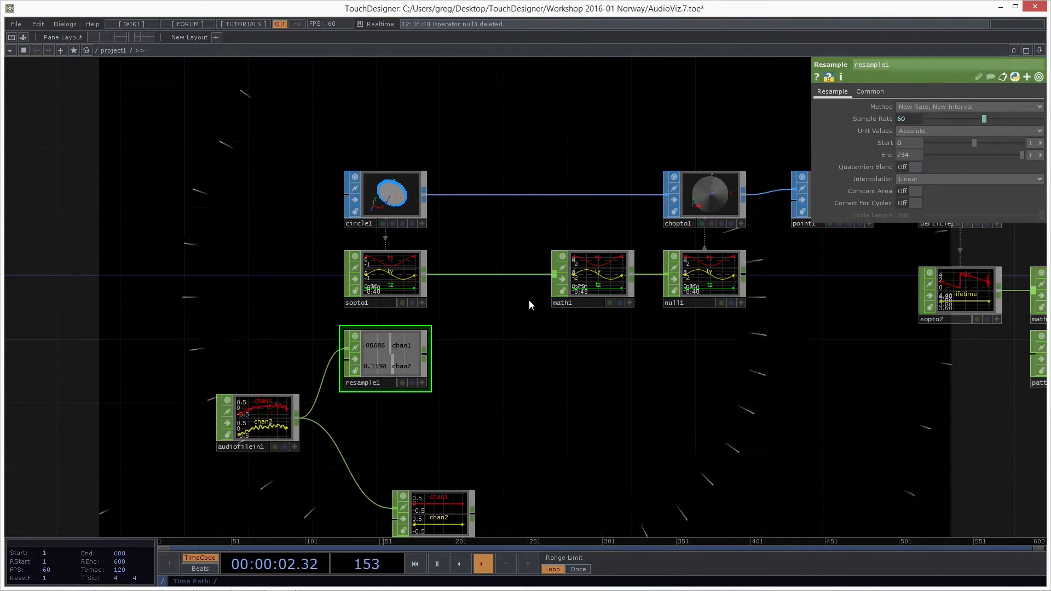
{"action": "left_click", "coordinate": [604, 264]}
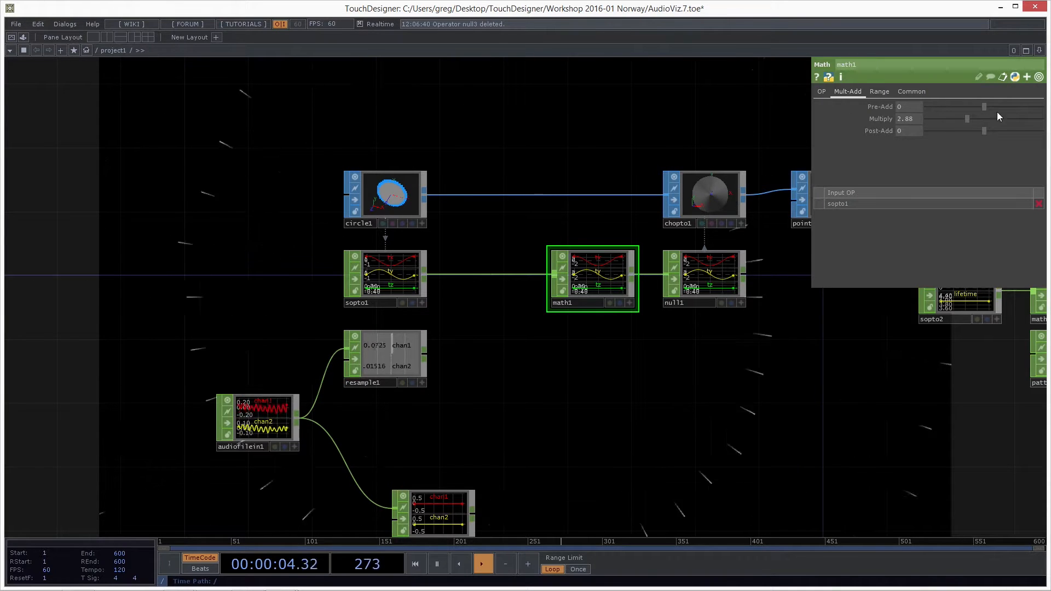
{"action": "left_click", "coordinate": [822, 92]}
{"action": "left_click_drag", "start_coordinate": [849, 408], "coordinate": [394, 328]}
{"action": "scroll", "coordinate": [394, 329], "scroll_direction": "down", "scroll_amount": 3}
{"action": "scroll", "coordinate": [627, 277], "scroll_direction": "up", "scroll_amount": 2}
{"action": "left_click", "coordinate": [526, 233]}
{"action": "scroll", "coordinate": [454, 243], "scroll_direction": "up", "scroll_amount": 3}
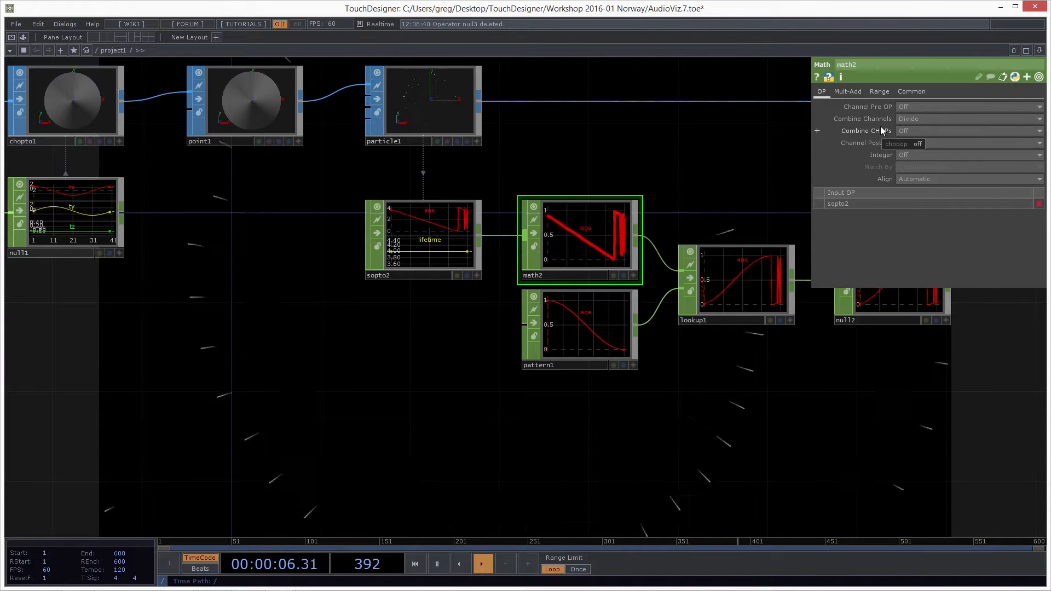
{"action": "scroll", "coordinate": [770, 227], "scroll_direction": "down", "scroll_amount": 5}
{"action": "scroll", "coordinate": [406, 266], "scroll_direction": "up", "scroll_amount": 5}
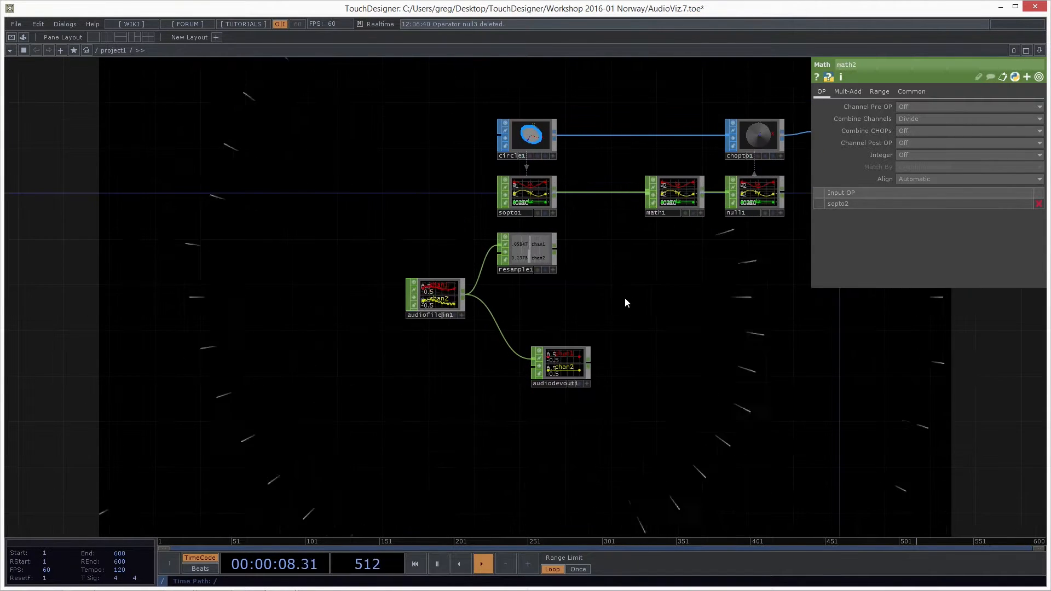
Step: Move resample1 clear of sopto1 and connect its output to math1 as a second input
{"action": "left_click_drag", "start_coordinate": [395, 285], "coordinate": [452, 274]}
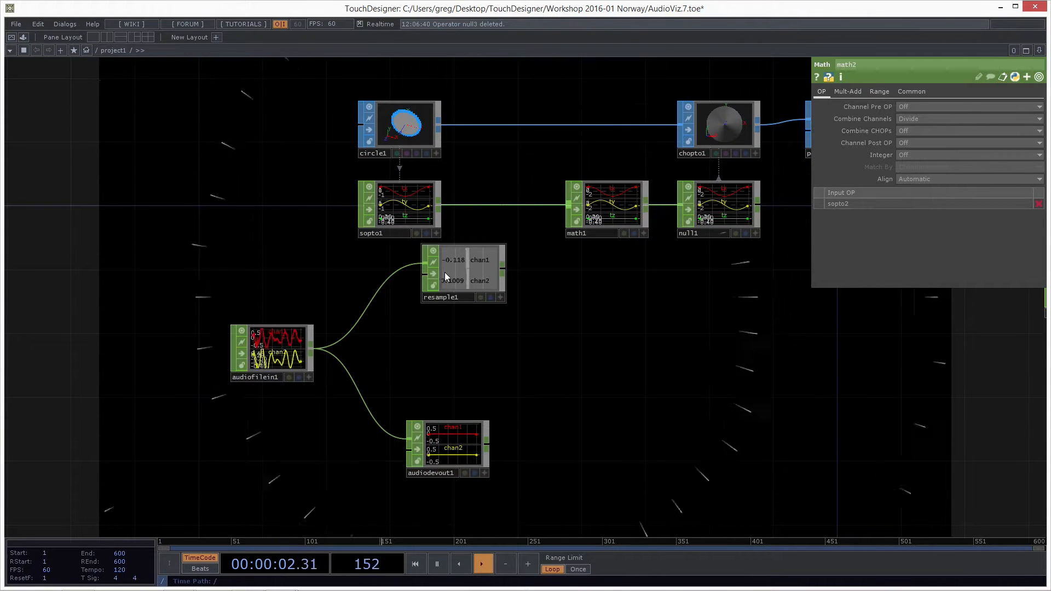
{"action": "left_click_drag", "start_coordinate": [504, 268], "coordinate": [569, 205]}
{"action": "left_click", "coordinate": [459, 271]}
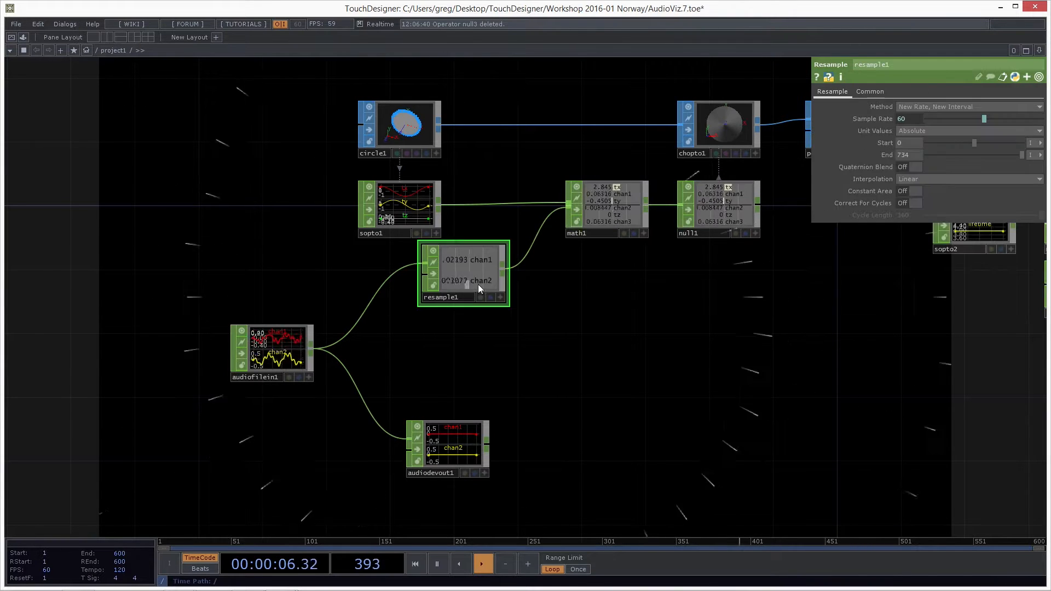
Step: Set Combine CHOPs of math1 to Multiply and move the operator slightly closer to sopto1
{"action": "left_click", "coordinate": [609, 208]}
{"action": "left_click_drag", "start_coordinate": [741, 371], "coordinate": [666, 356]}
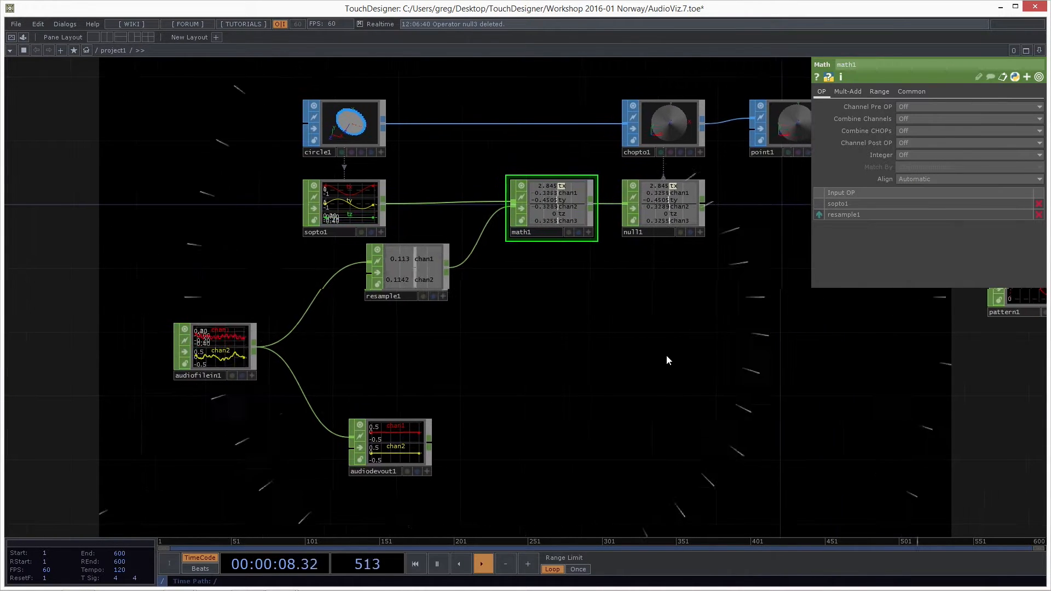
{"action": "left_click", "coordinate": [918, 133]}
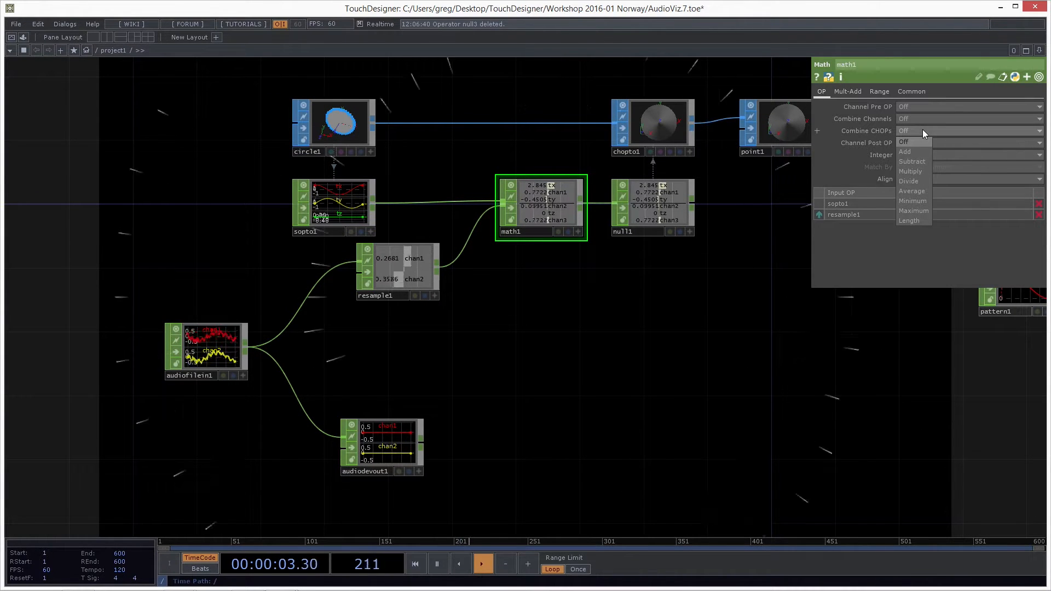
{"action": "left_click", "coordinate": [921, 171]}
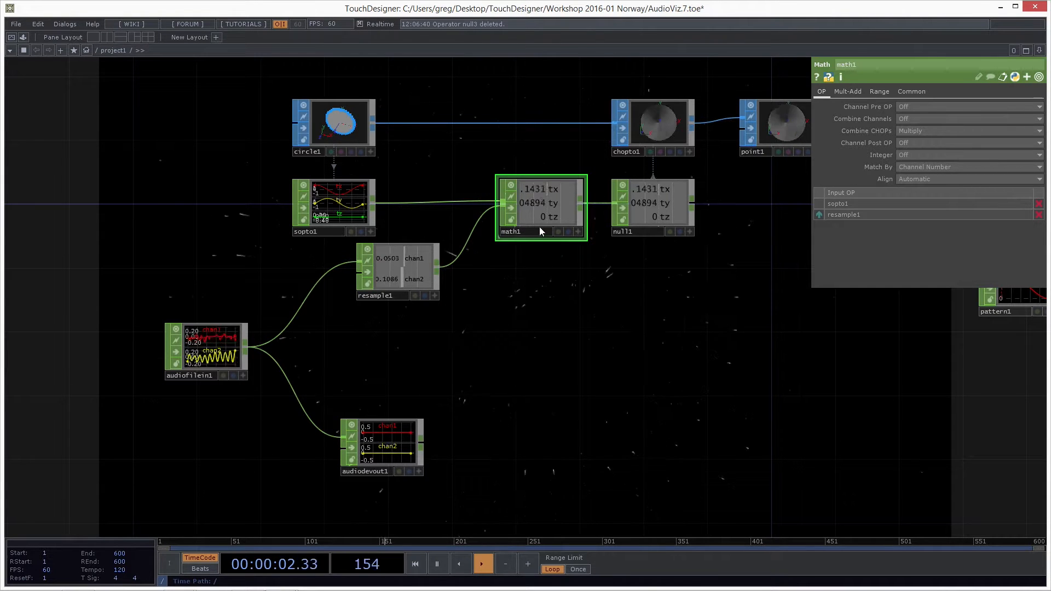
{"action": "left_click", "coordinate": [819, 215]}
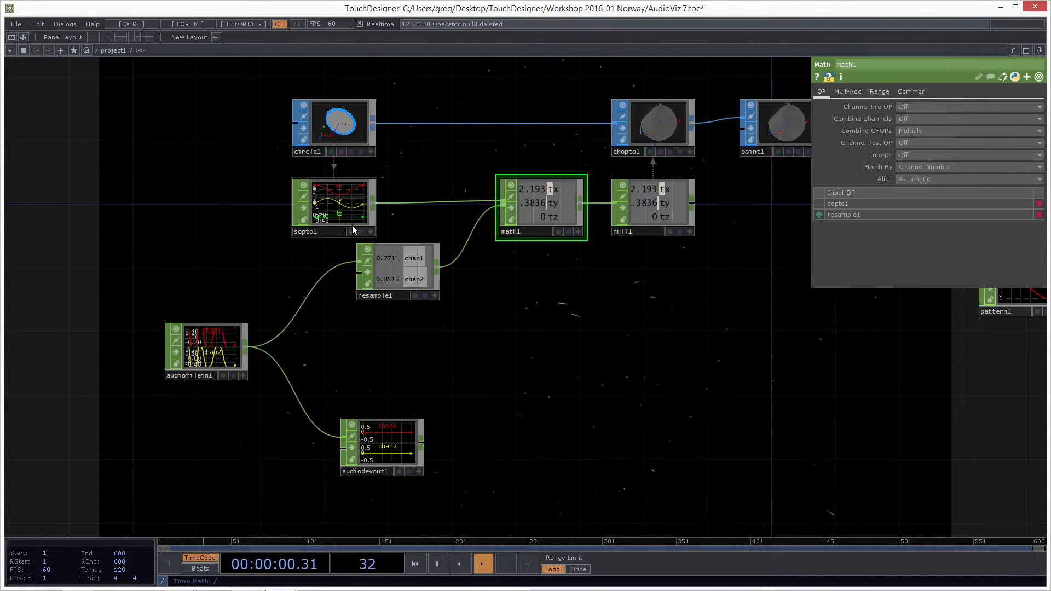
{"action": "left_click_drag", "start_coordinate": [545, 205], "coordinate": [530, 206]}
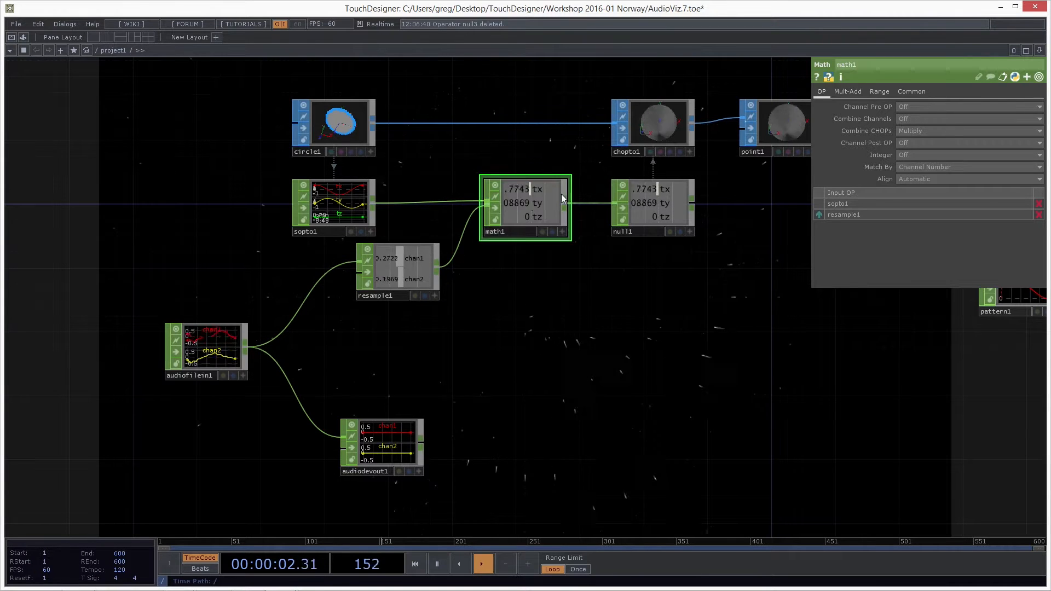
{"action": "left_click", "coordinate": [928, 130]}
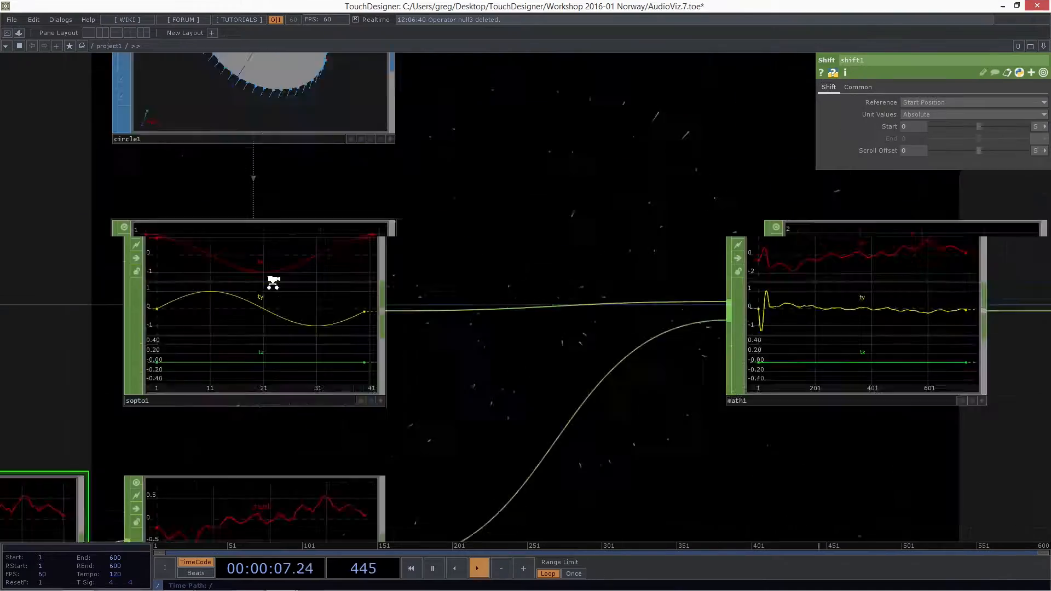
Step: Compare the sample ranges of sopto1 and resample1, and examine the channel graphs of math1
{"action": "scroll", "coordinate": [272, 282], "scroll_direction": "down", "scroll_amount": 5}
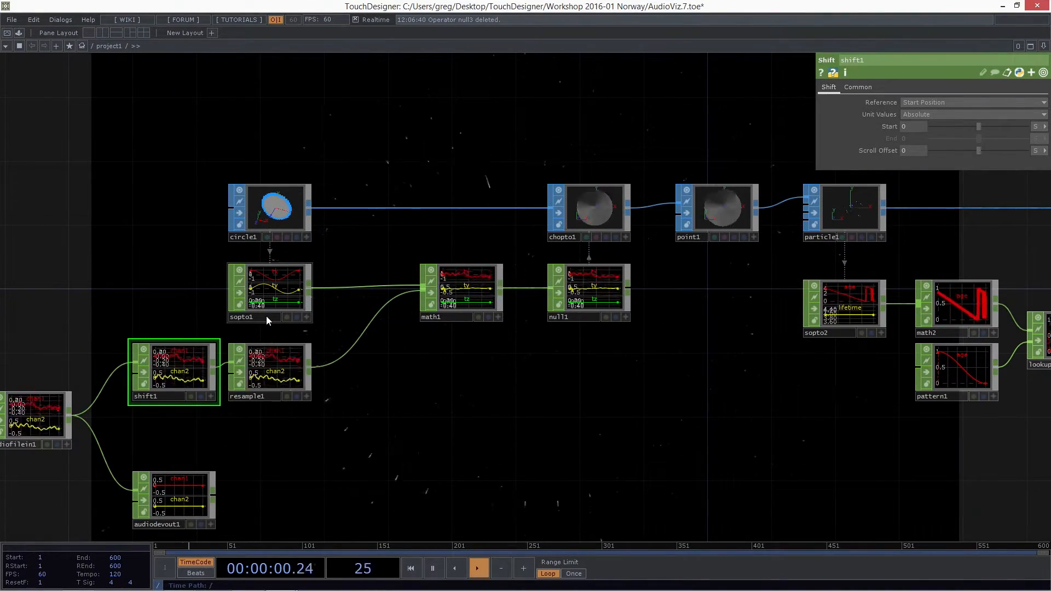
{"action": "scroll", "coordinate": [227, 253], "scroll_direction": "up", "scroll_amount": 3}
{"action": "scroll", "coordinate": [227, 253], "scroll_direction": "up", "scroll_amount": 5}
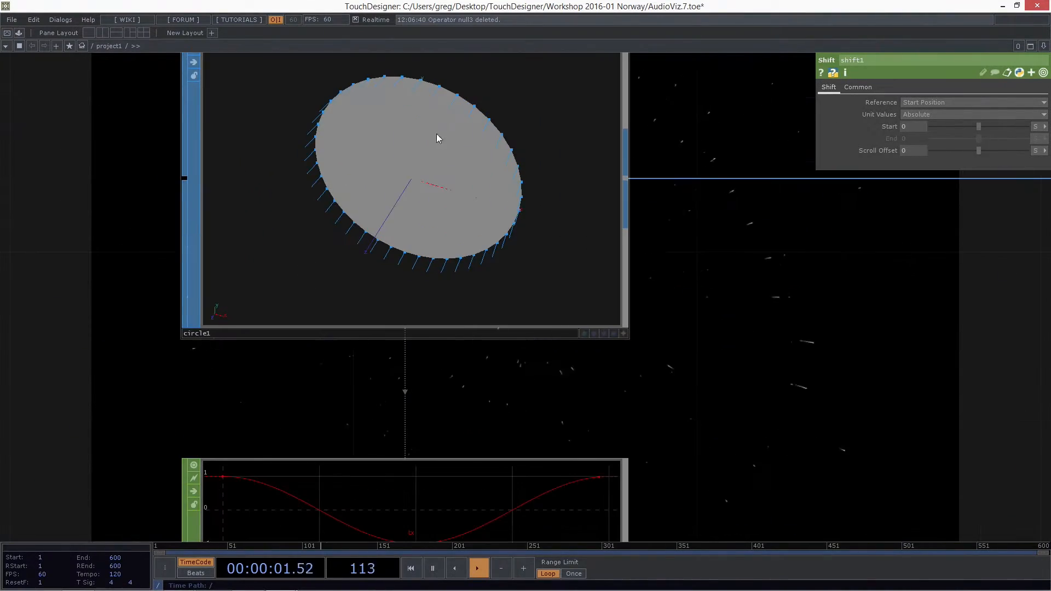
{"action": "middle_click", "coordinate": [464, 279]}
{"action": "scroll", "coordinate": [436, 181], "scroll_direction": "down", "scroll_amount": 5}
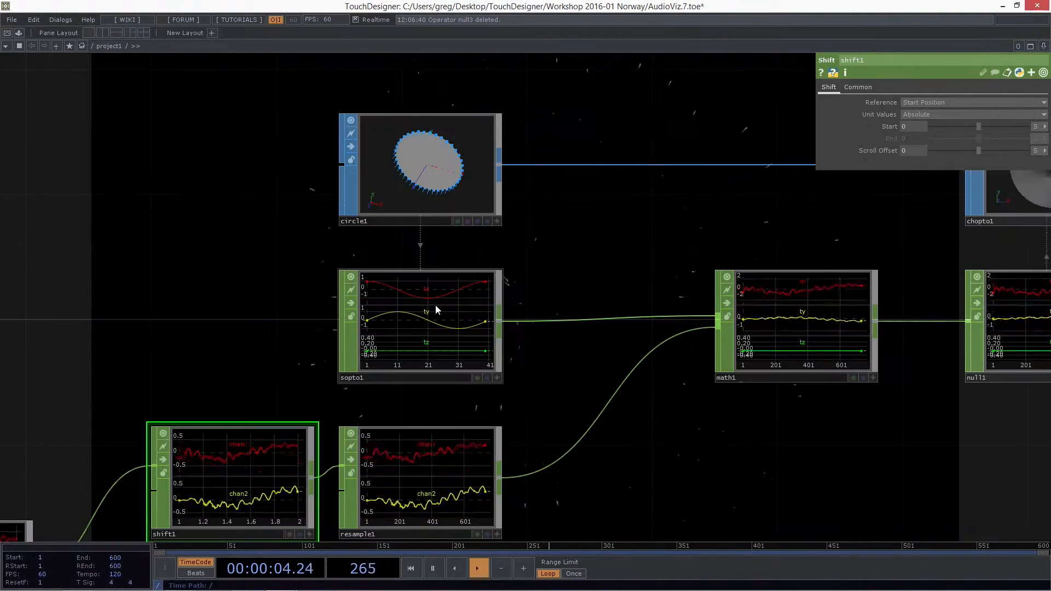
{"action": "middle_click", "coordinate": [438, 304]}
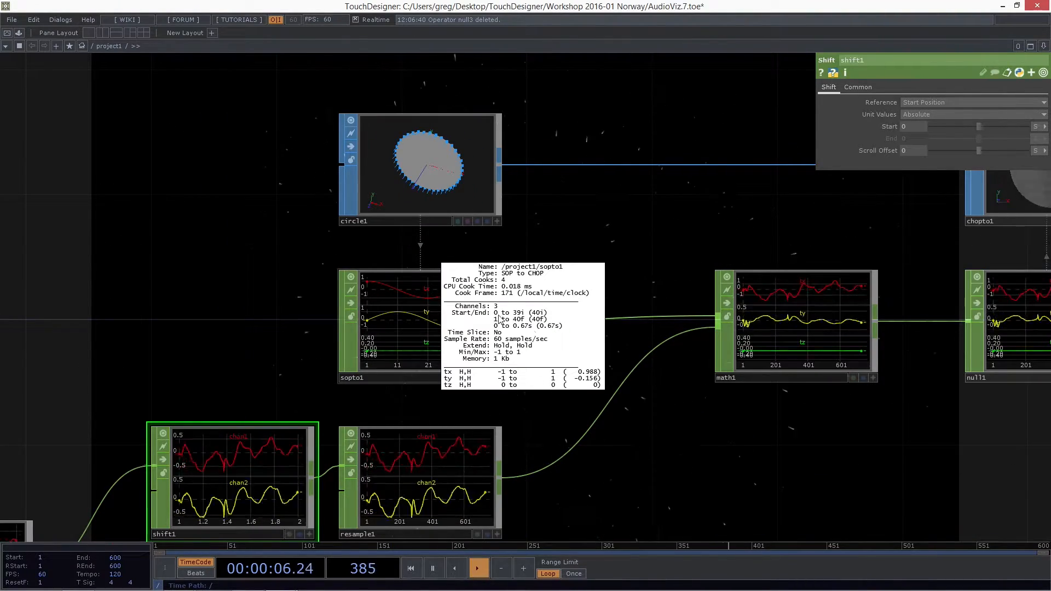
{"action": "scroll", "coordinate": [535, 225], "scroll_direction": "down", "scroll_amount": 3}
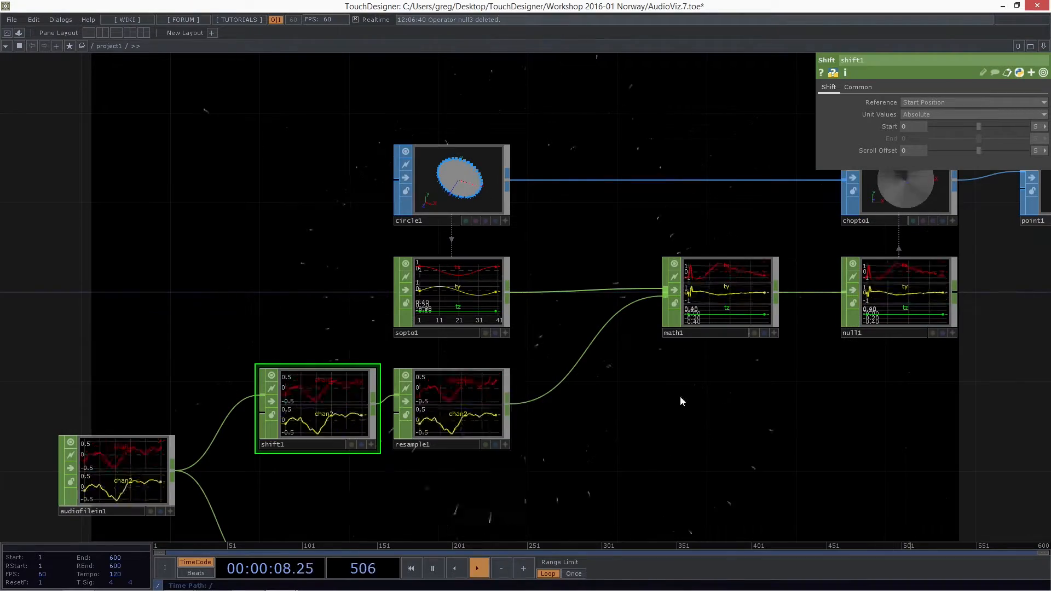
{"action": "middle_click", "coordinate": [436, 403]}
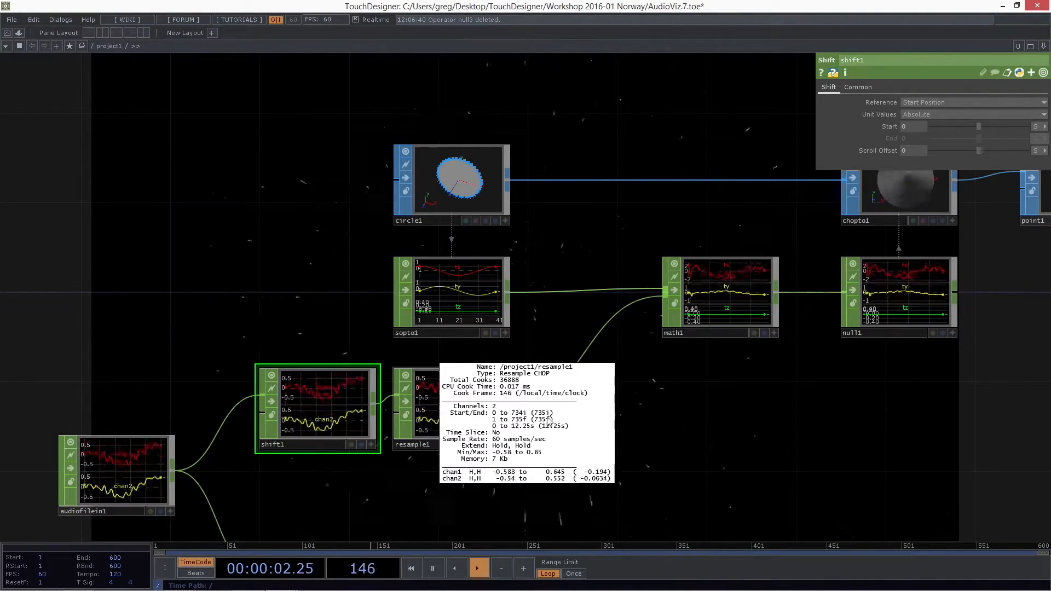
{"action": "scroll", "coordinate": [723, 268], "scroll_direction": "up", "scroll_amount": 1}
{"action": "scroll", "coordinate": [723, 267], "scroll_direction": "up", "scroll_amount": 4}
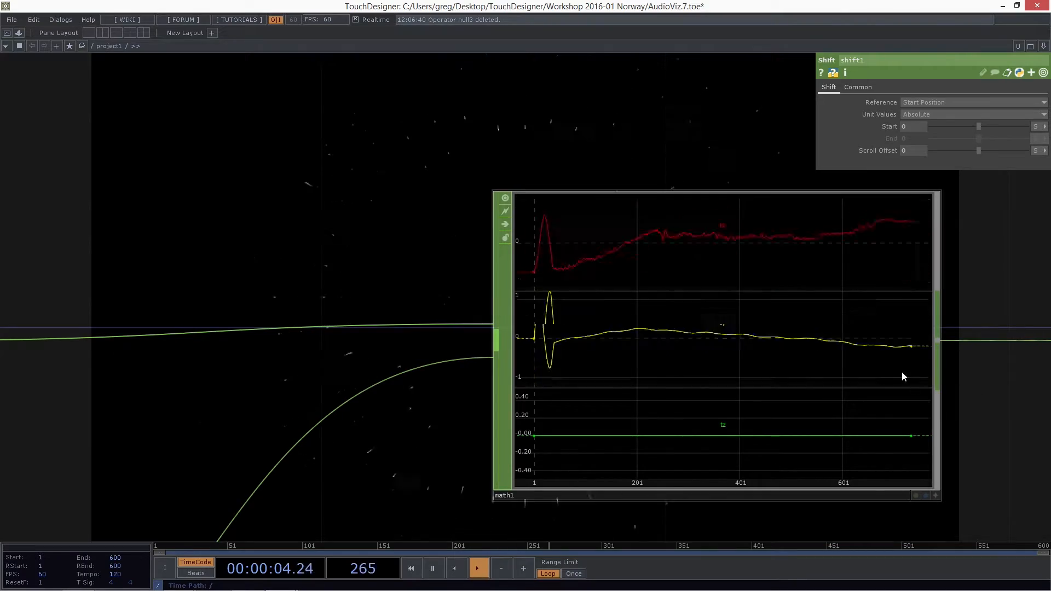
Step: Check the parameters of circle1 and set Life Expect of particle1 to 1
{"action": "scroll", "coordinate": [787, 314], "scroll_direction": "down", "scroll_amount": 5}
{"action": "left_click_drag", "start_coordinate": [721, 441], "coordinate": [525, 431]}
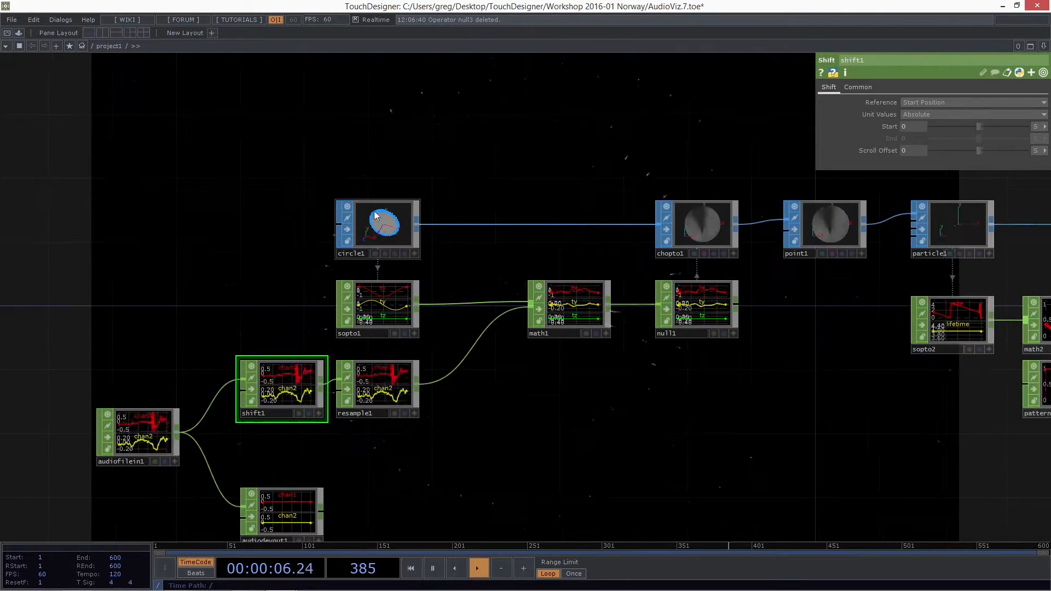
{"action": "left_click", "coordinate": [391, 245]}
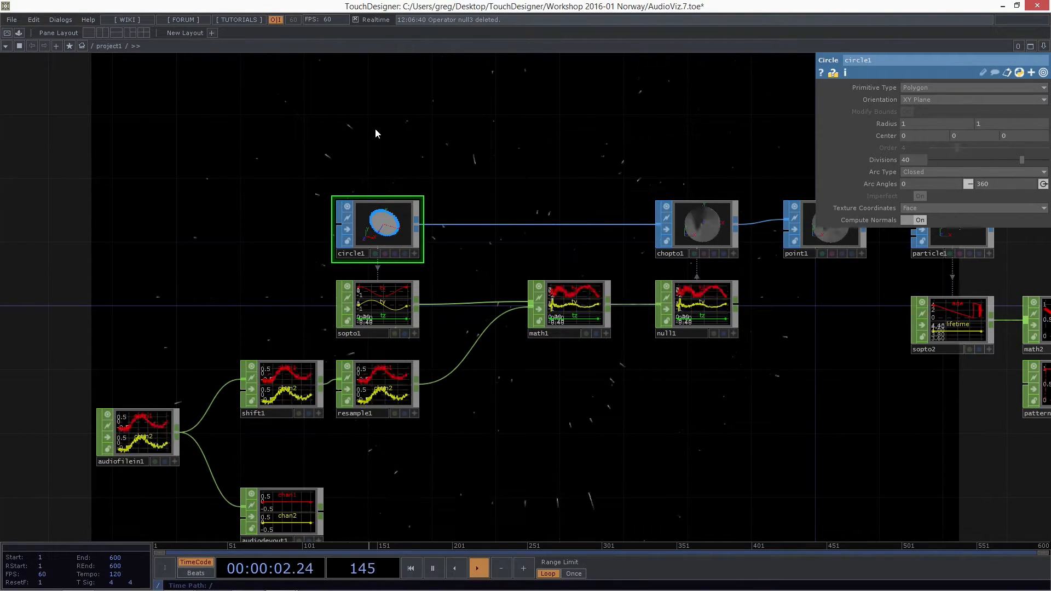
{"action": "left_click_drag", "start_coordinate": [763, 410], "coordinate": [423, 413]}
{"action": "left_click", "coordinate": [617, 224]}
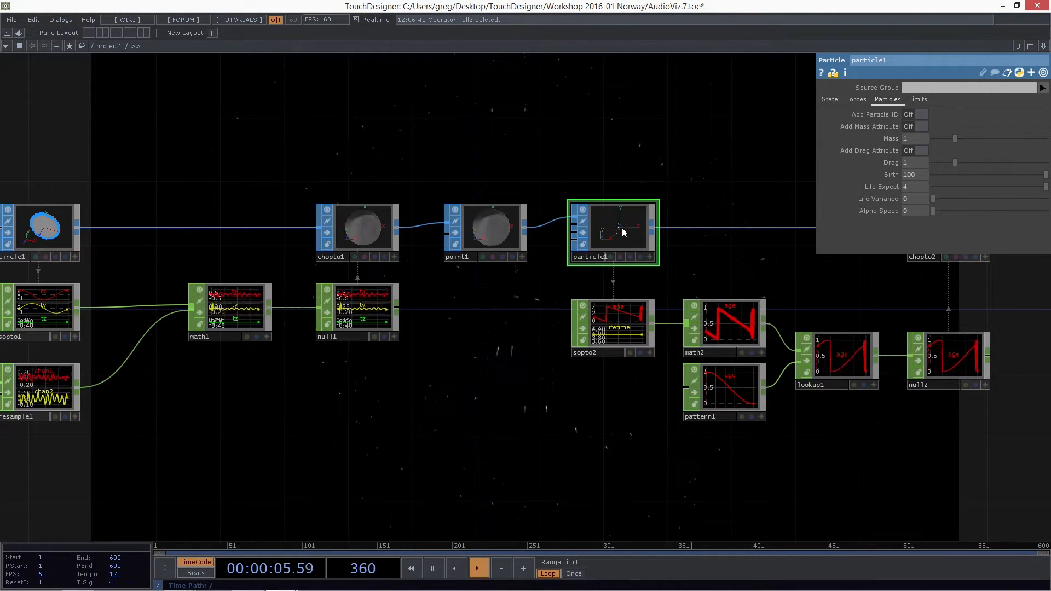
{"action": "left_click", "coordinate": [922, 185]}
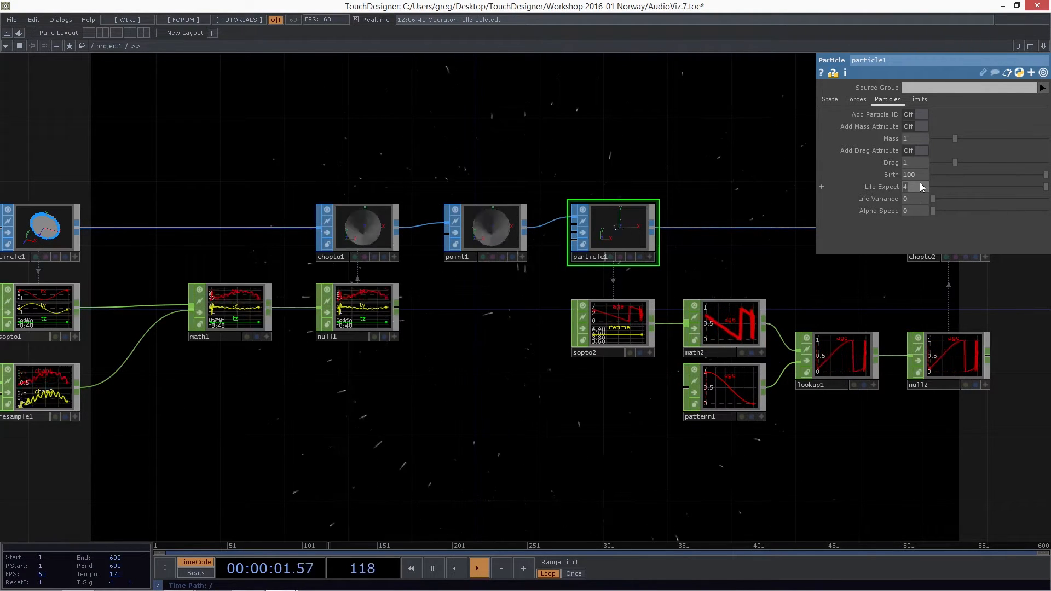
{"action": "key", "text": "BackSpace"}
{"action": "type", "text": "1"}
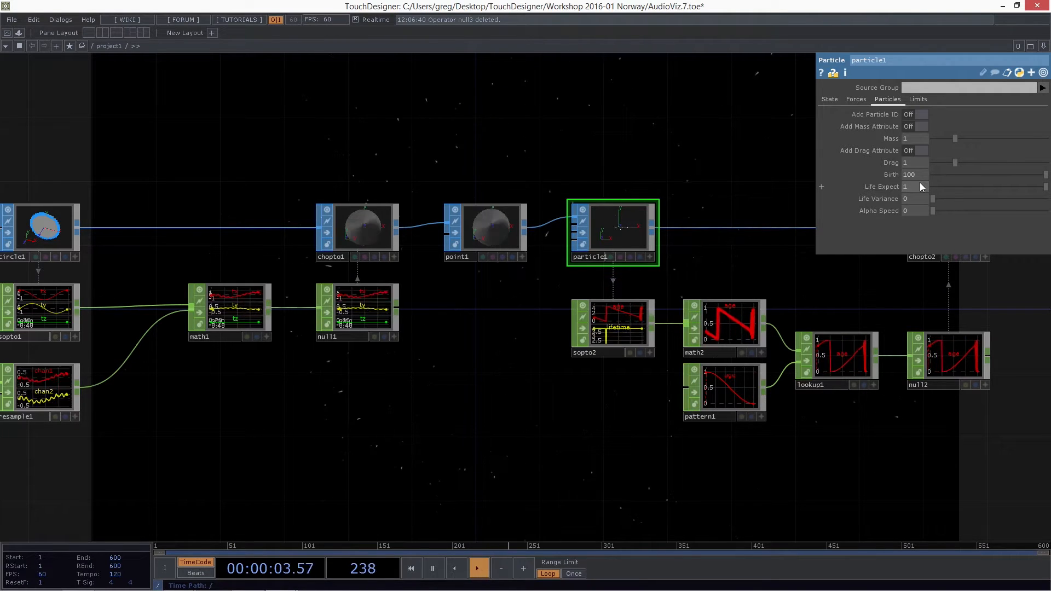
{"action": "left_click", "coordinate": [619, 230]}
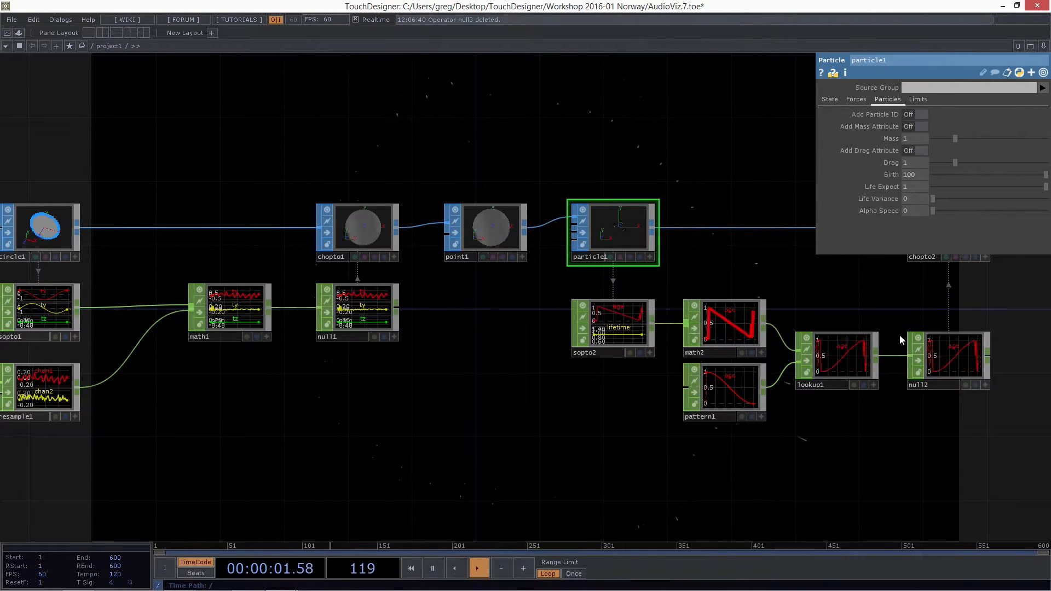
Step: Set Divisions of circle1 to 735, after checking the sample information of resample1
{"action": "scroll", "coordinate": [901, 339], "scroll_direction": "down", "scroll_amount": 3}
{"action": "left_click_drag", "start_coordinate": [731, 418], "coordinate": [697, 425]}
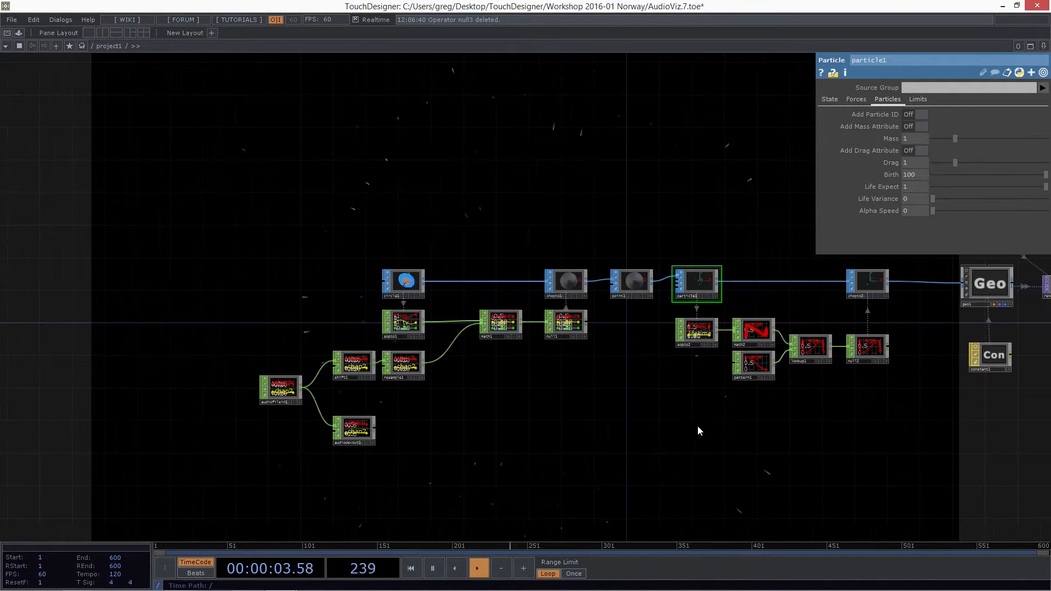
{"action": "left_click_drag", "start_coordinate": [611, 183], "coordinate": [591, 184]}
{"action": "left_click", "coordinate": [383, 280]}
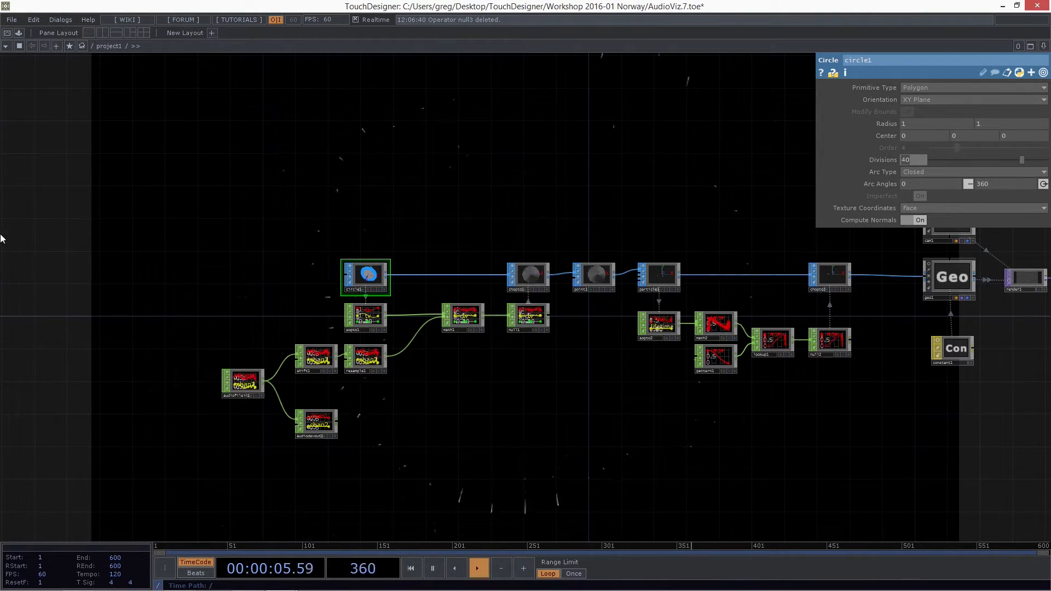
{"action": "scroll", "coordinate": [423, 310], "scroll_direction": "up", "scroll_amount": 5}
{"action": "scroll", "coordinate": [525, 329], "scroll_direction": "down", "scroll_amount": 2}
{"action": "scroll", "coordinate": [493, 268], "scroll_direction": "up", "scroll_amount": 4}
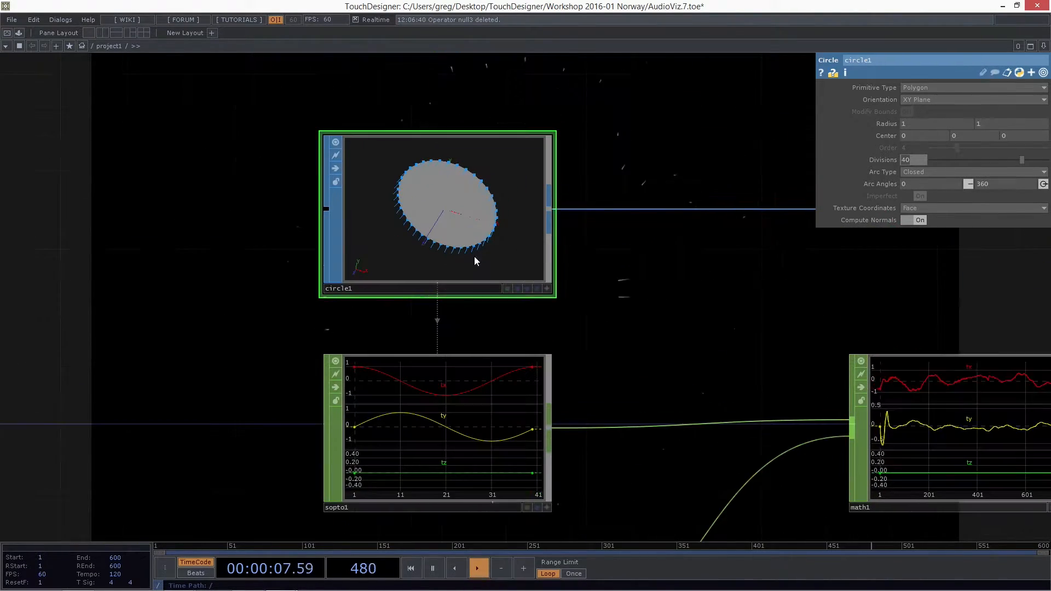
{"action": "scroll", "coordinate": [438, 214], "scroll_direction": "down", "scroll_amount": 4}
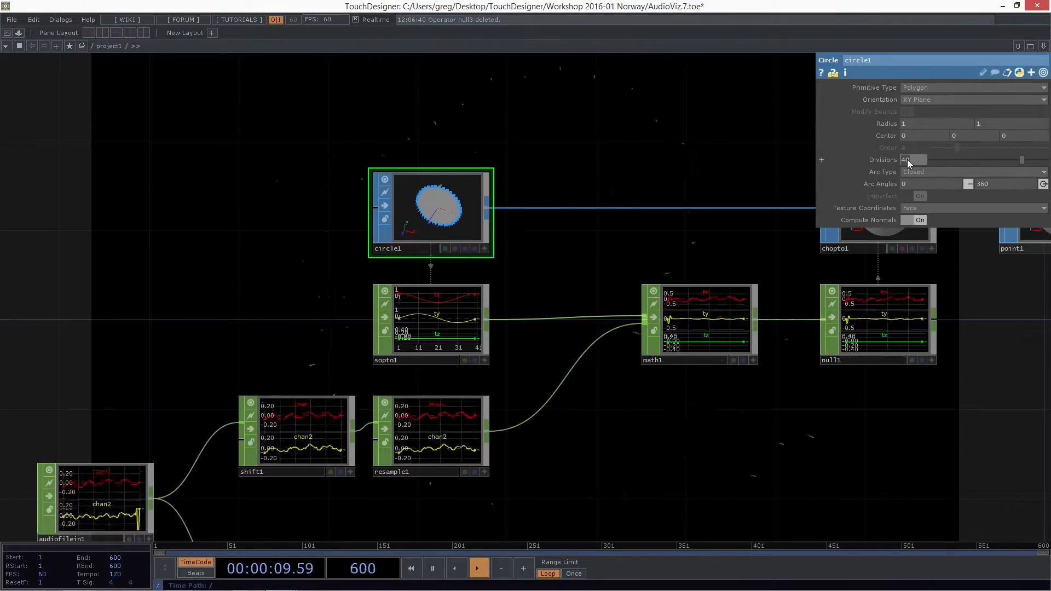
{"action": "middle_click", "coordinate": [425, 422]}
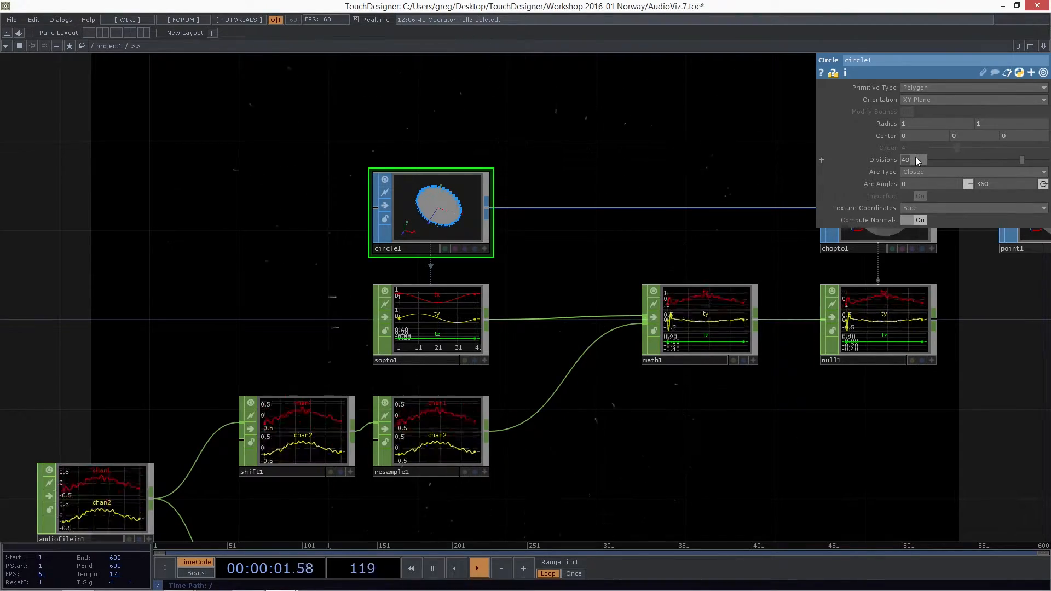
{"action": "type", "text": "735"}
{"action": "key", "text": "Return"}
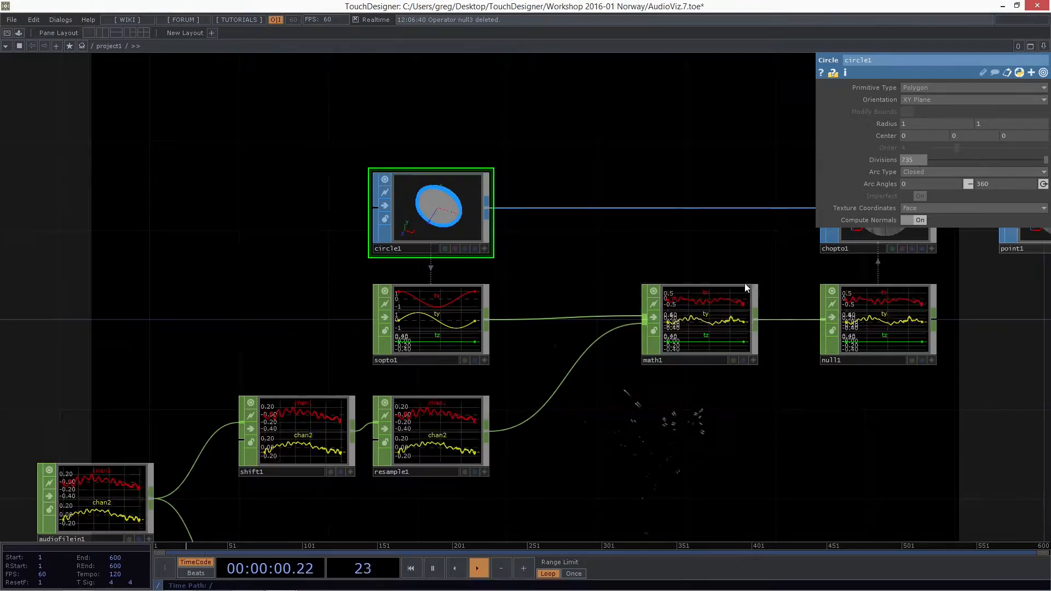
Step: Compare the channel output of resample1, math1 and null1 with shift1 bypassed and active
{"action": "scroll", "coordinate": [712, 279], "scroll_direction": "up", "scroll_amount": 3}
{"action": "scroll", "coordinate": [708, 329], "scroll_direction": "down", "scroll_amount": 5}
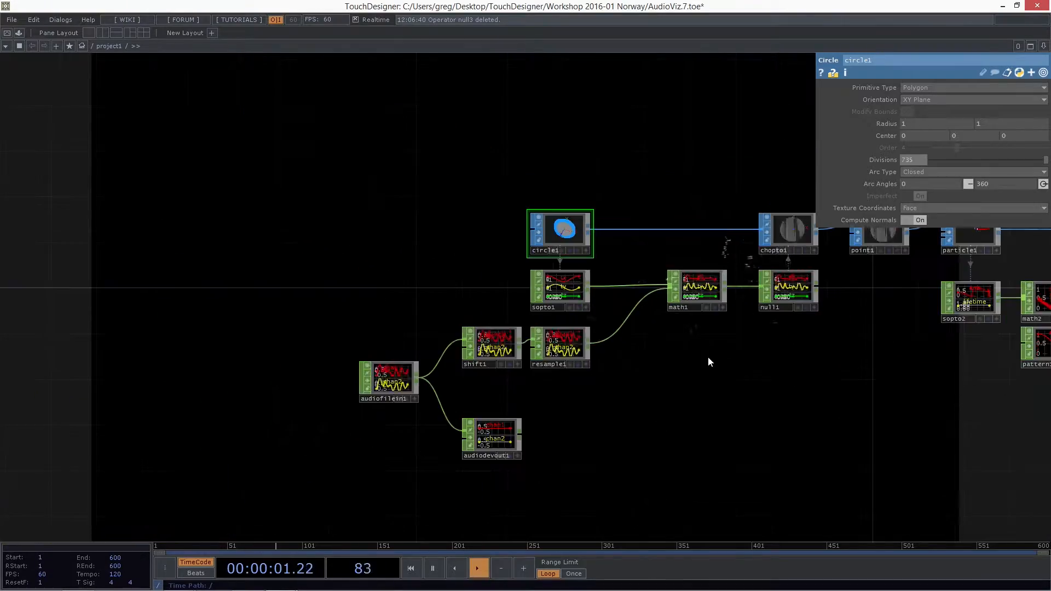
{"action": "scroll", "coordinate": [701, 350], "scroll_direction": "up", "scroll_amount": 4}
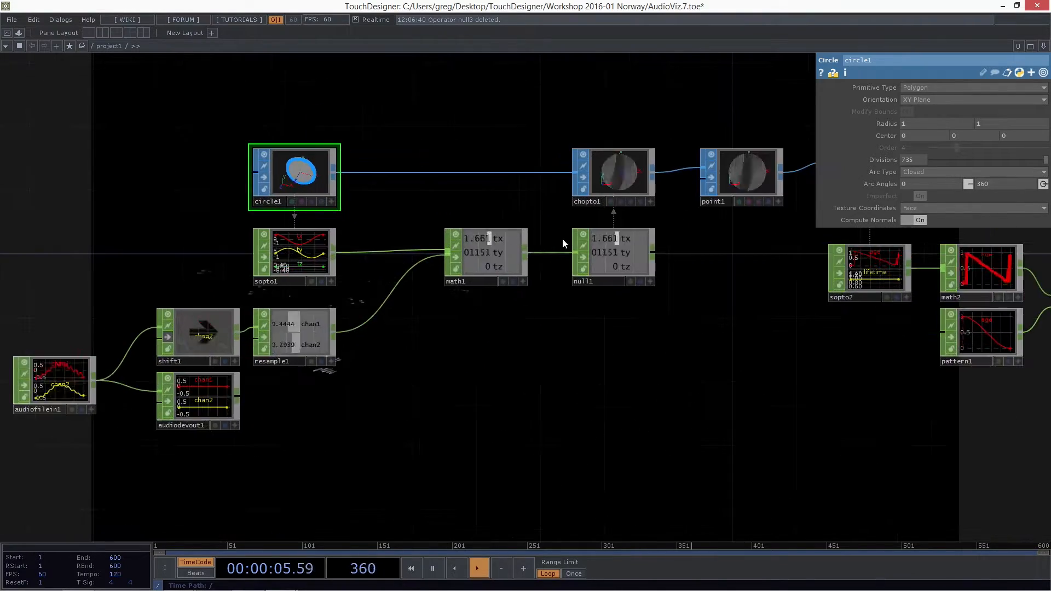
{"action": "scroll", "coordinate": [549, 347], "scroll_direction": "down", "scroll_amount": 2}
{"action": "scroll", "coordinate": [433, 268], "scroll_direction": "up", "scroll_amount": 4}
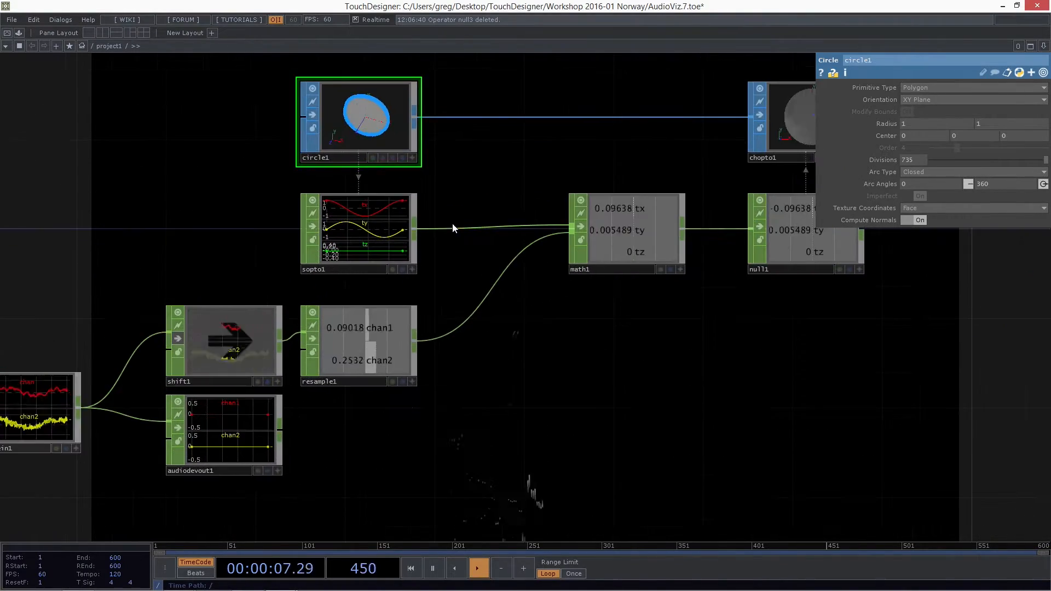
{"action": "scroll", "coordinate": [470, 219], "scroll_direction": "down", "scroll_amount": 3}
{"action": "scroll", "coordinate": [285, 334], "scroll_direction": "up", "scroll_amount": 4}
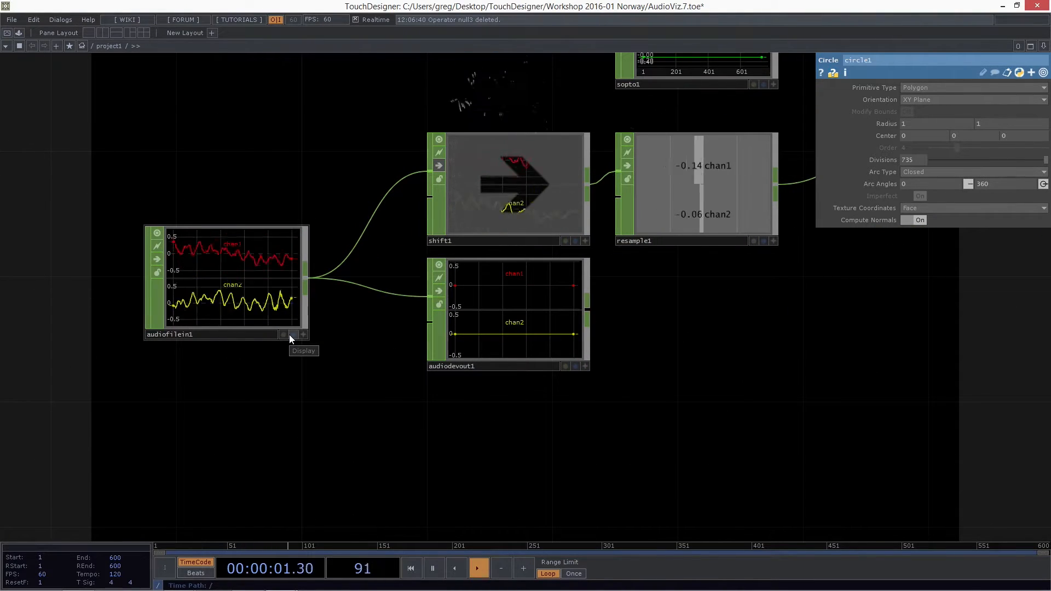
{"action": "scroll", "coordinate": [257, 300], "scroll_direction": "down", "scroll_amount": 3}
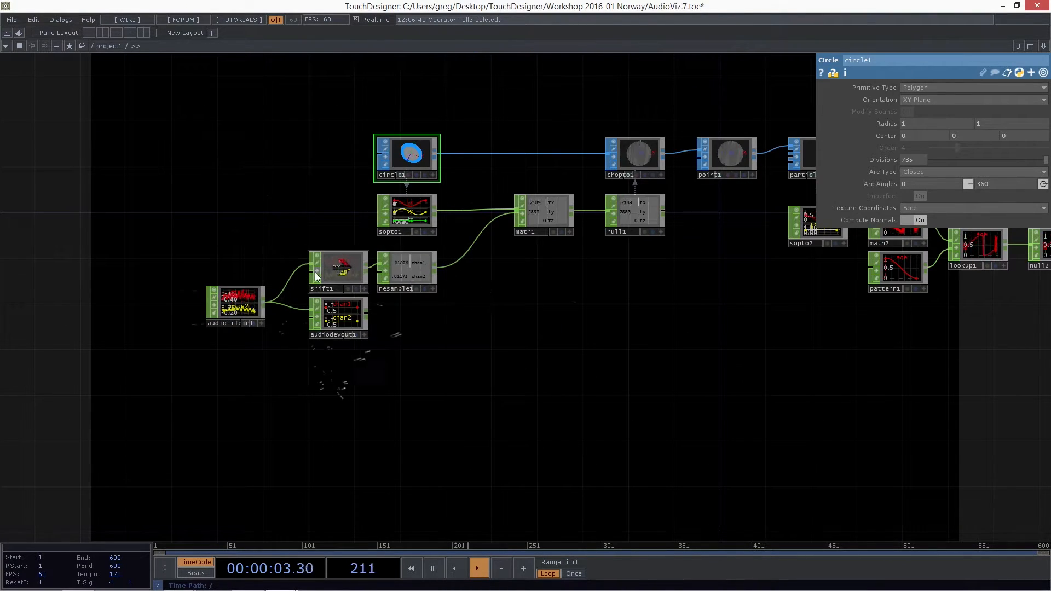
{"action": "left_click_drag", "start_coordinate": [657, 415], "coordinate": [452, 399]}
{"action": "scroll", "coordinate": [350, 217], "scroll_direction": "up", "scroll_amount": 5}
{"action": "left_click_drag", "start_coordinate": [365, 217], "coordinate": [493, 409]}
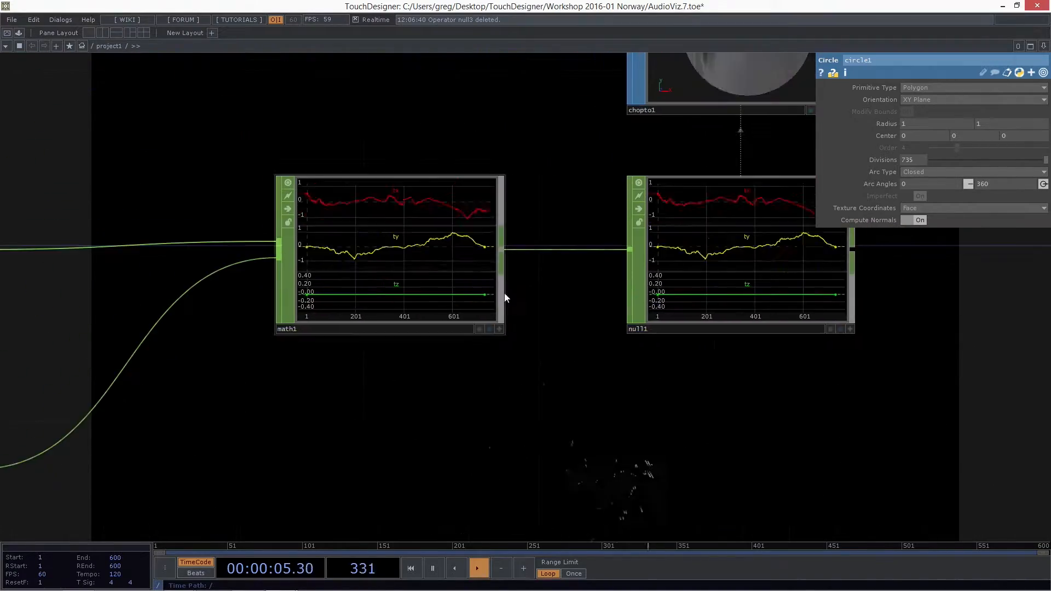
{"action": "scroll", "coordinate": [553, 297], "scroll_direction": "down", "scroll_amount": 3}
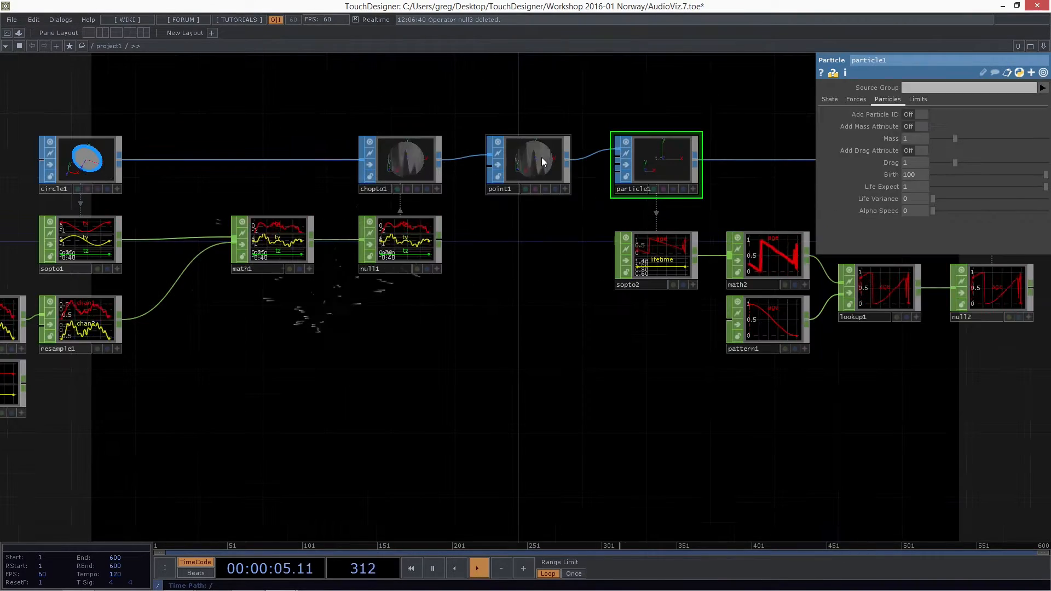
Step: Check the information of point1 and set Birth of particle1 to 735
{"action": "middle_click", "coordinate": [542, 161]}
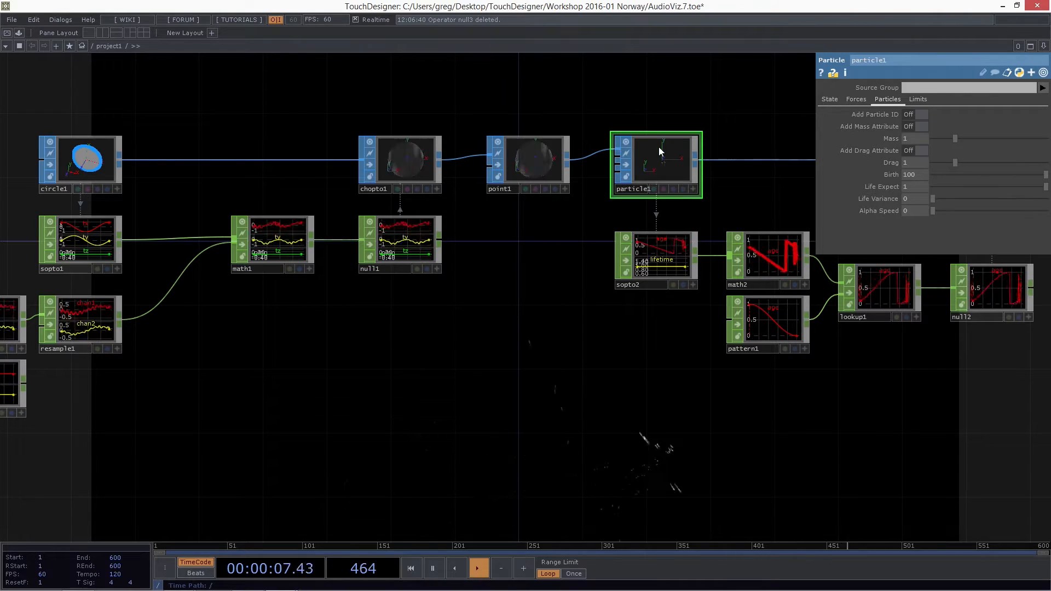
{"action": "left_click", "coordinate": [923, 176]}
{"action": "type", "text": "7"}
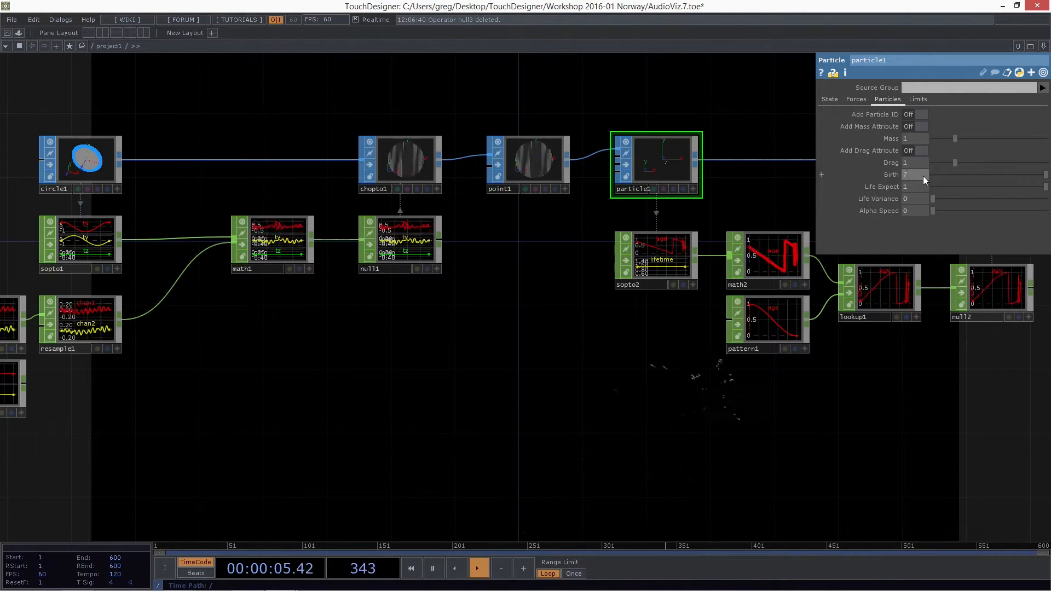
{"action": "type", "text": "35"}
{"action": "key", "text": "Return"}
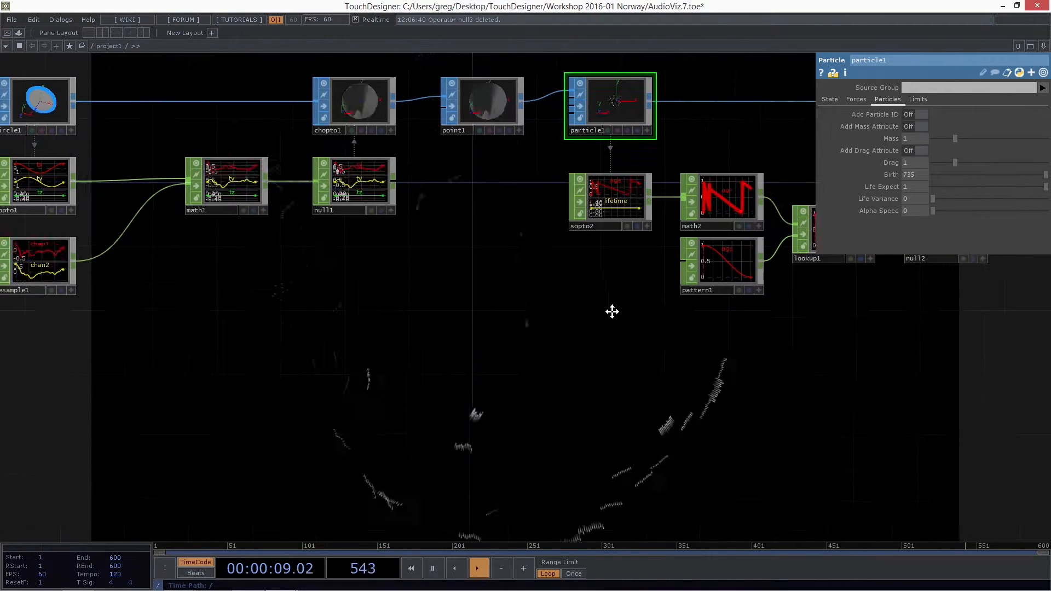
{"action": "left_click_drag", "start_coordinate": [633, 344], "coordinate": [600, 313]}
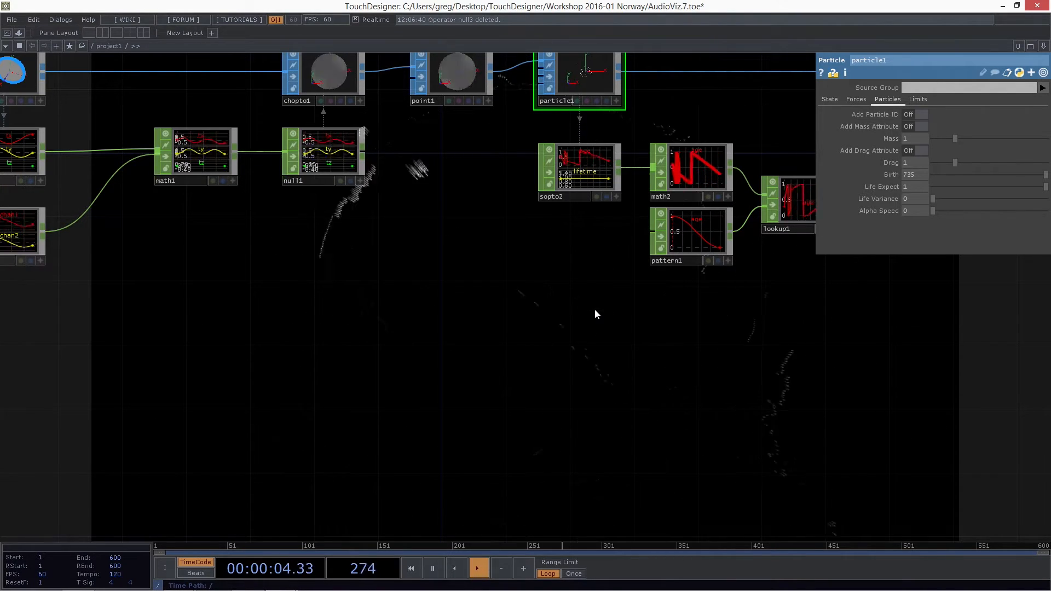
Step: Set Life Expect of particle1 to 0.1 and extend its Birth value to the expression 735*60
{"action": "left_click", "coordinate": [918, 186]}
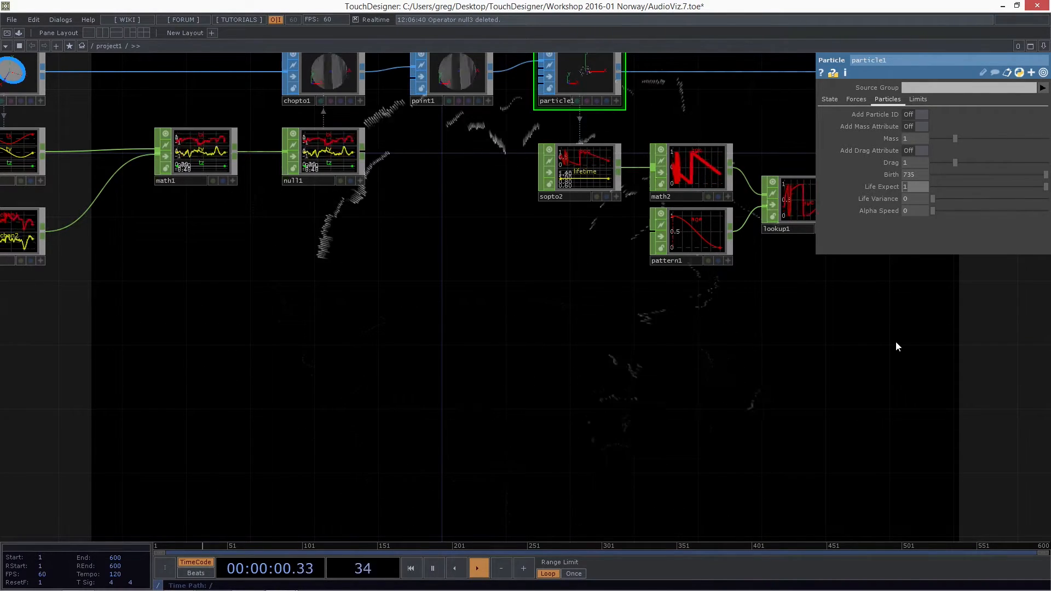
{"action": "left_click", "coordinate": [915, 288]}
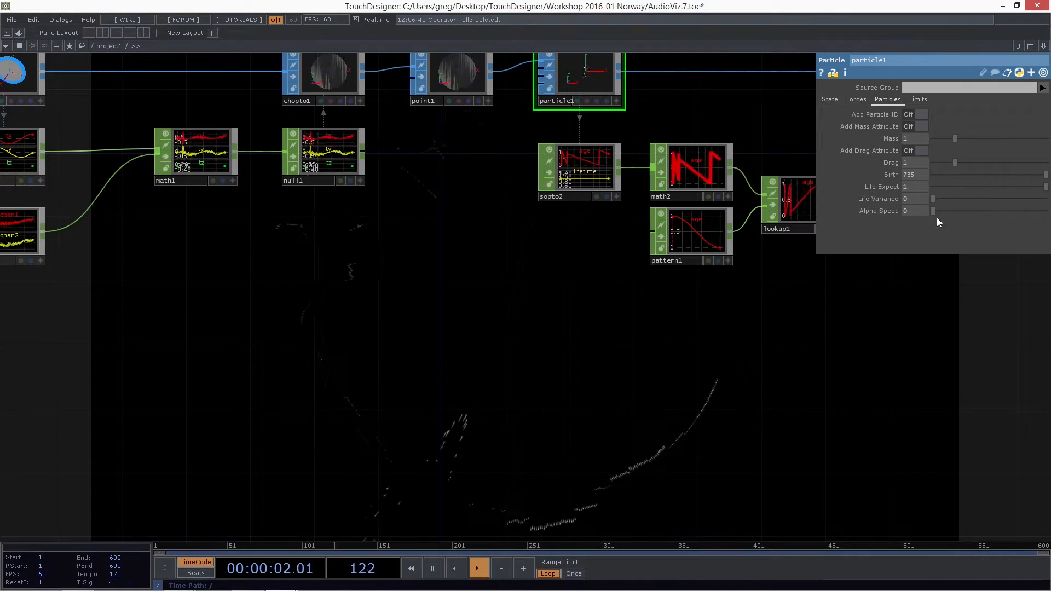
{"action": "left_click", "coordinate": [909, 188]}
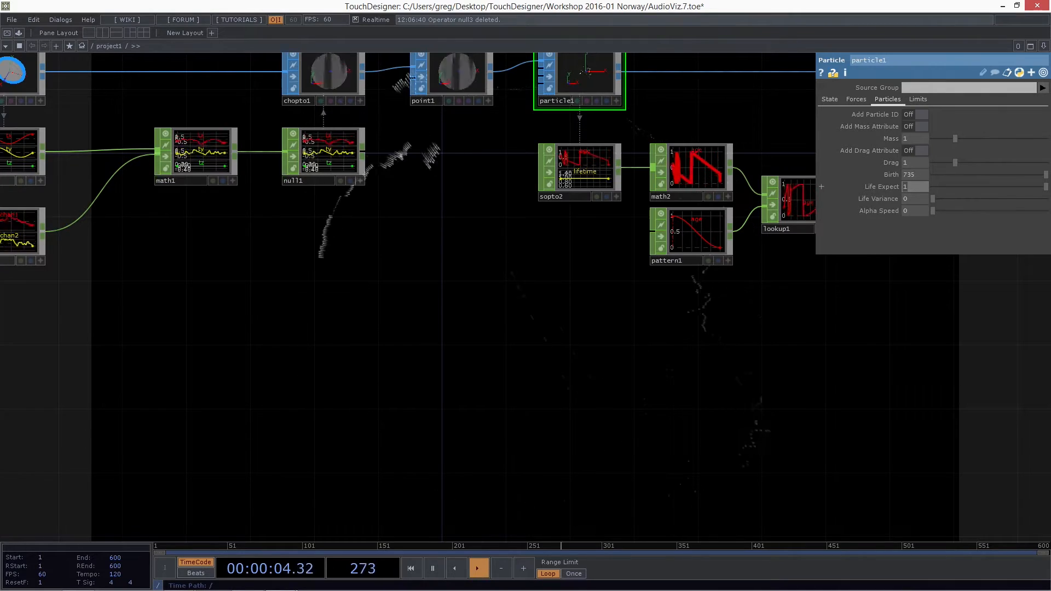
{"action": "type", "text": "0.1"}
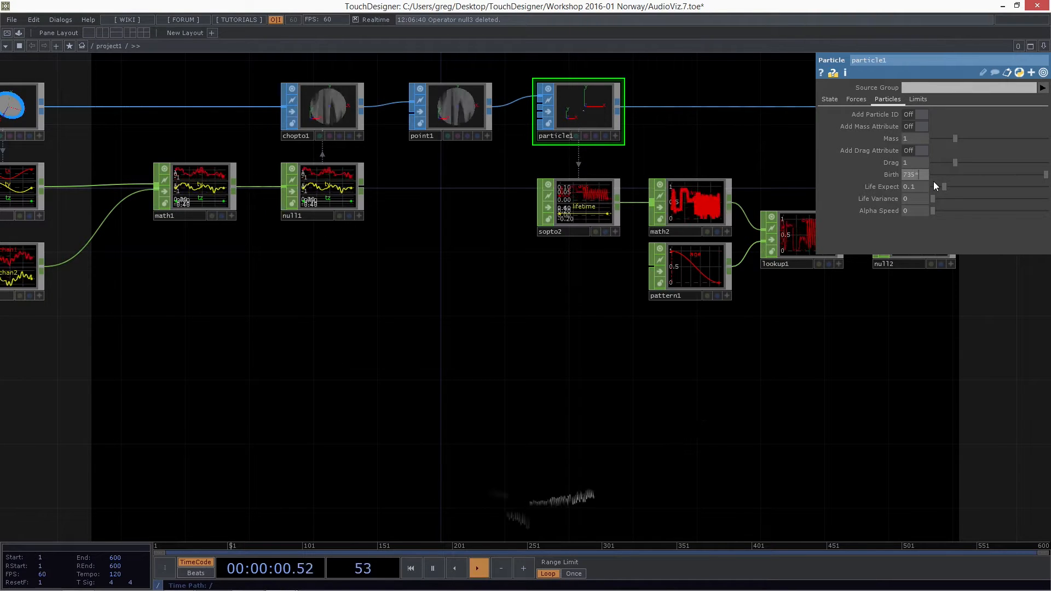
{"action": "type", "text": "60"}
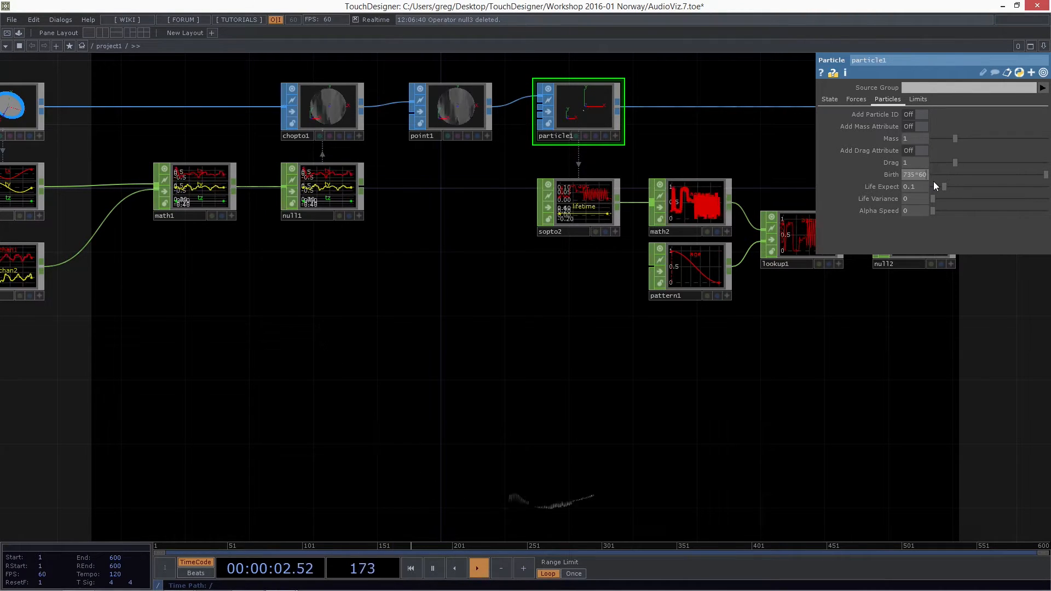
{"action": "key", "text": "Return"}
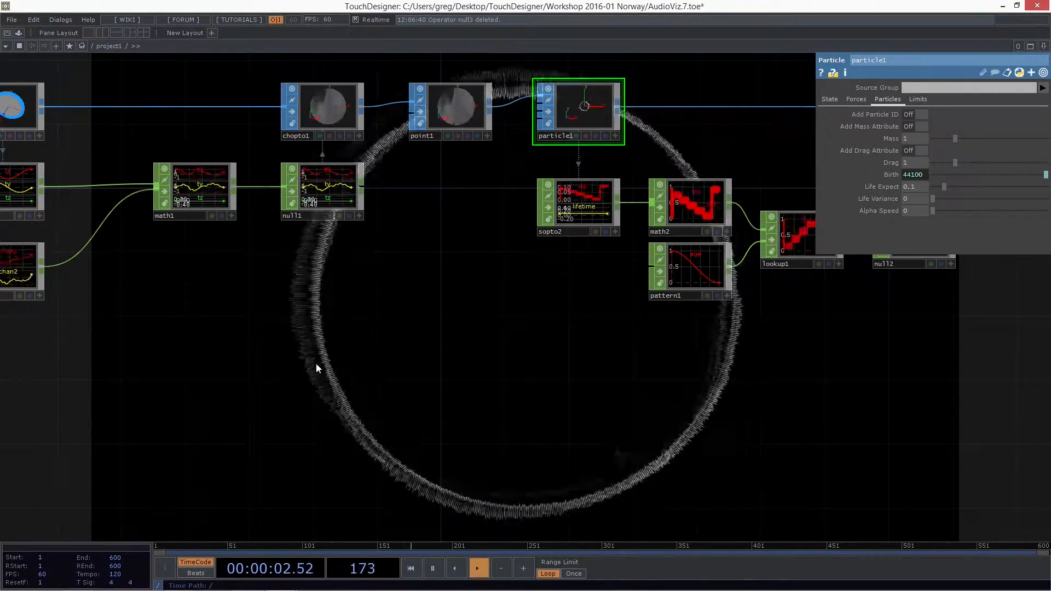
Step: Raise the Multiply value of math1 to about 4.29 to amplify the audio displacement of the ring
{"action": "left_click_drag", "start_coordinate": [316, 363], "coordinate": [394, 357]}
{"action": "left_click", "coordinate": [315, 191]}
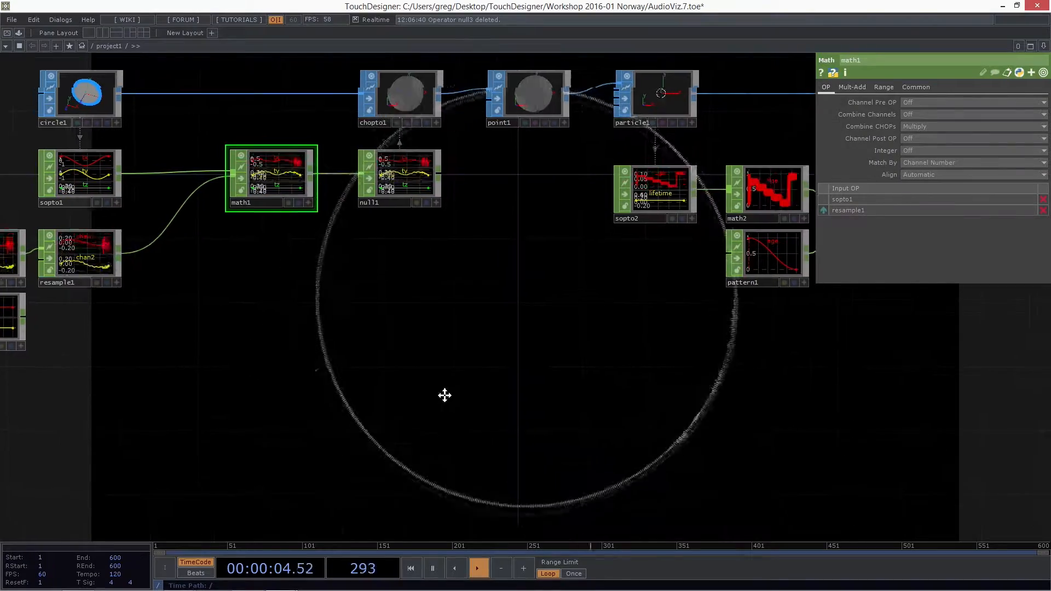
{"action": "scroll", "coordinate": [438, 376], "scroll_direction": "down", "scroll_amount": 3}
{"action": "left_click_drag", "start_coordinate": [509, 373], "coordinate": [530, 425]}
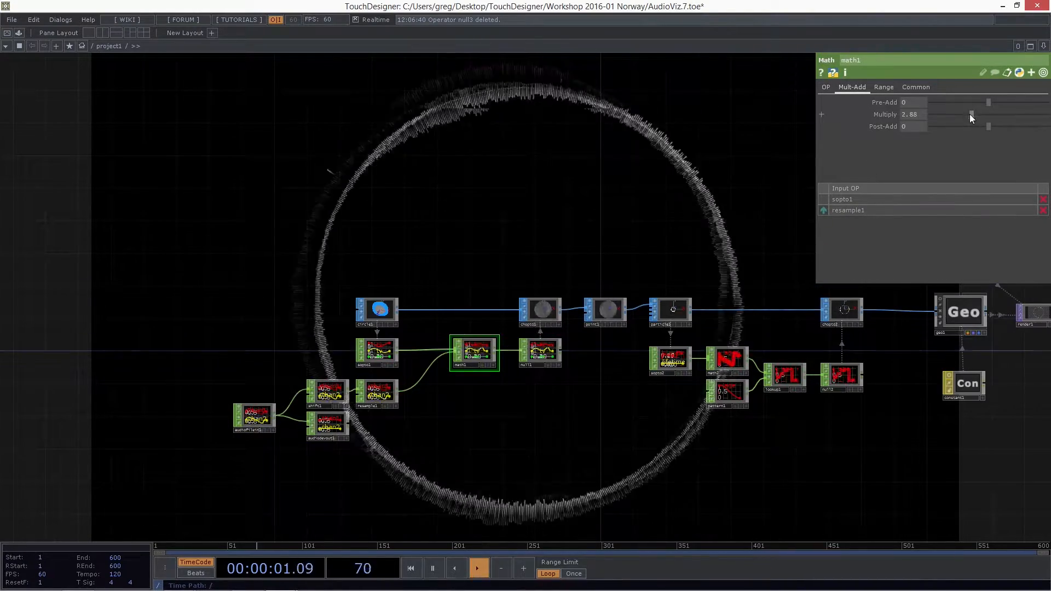
{"action": "left_click_drag", "start_coordinate": [970, 114], "coordinate": [1020, 113]}
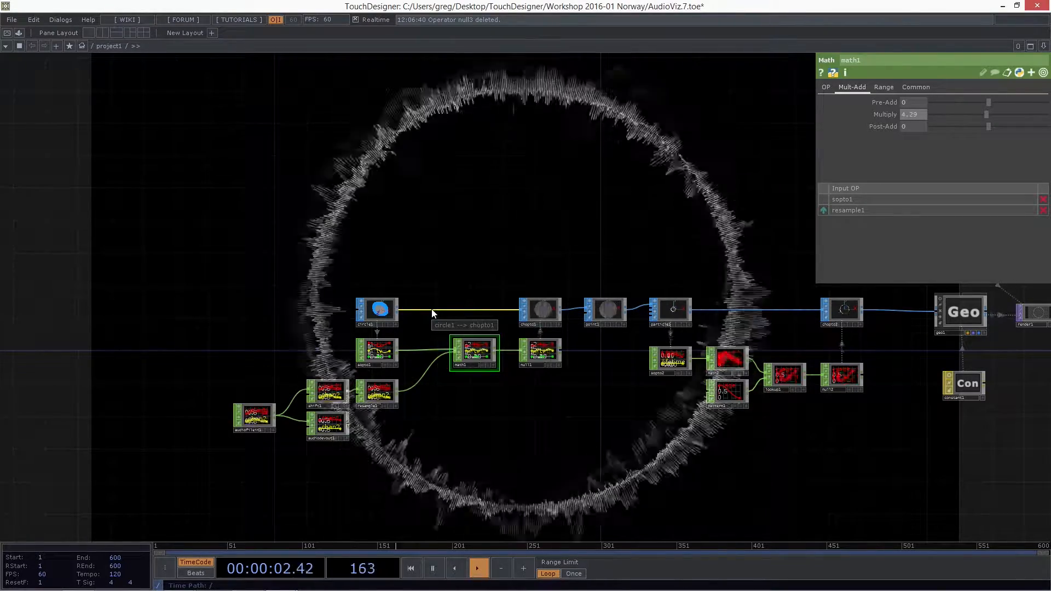
Step: Switch to the AudioViz.1 project window, examine its shuffle chain and render1 output, and return to the AudioViz.7 project
{"action": "left_click_drag", "start_coordinate": [509, 493], "coordinate": [521, 411]}
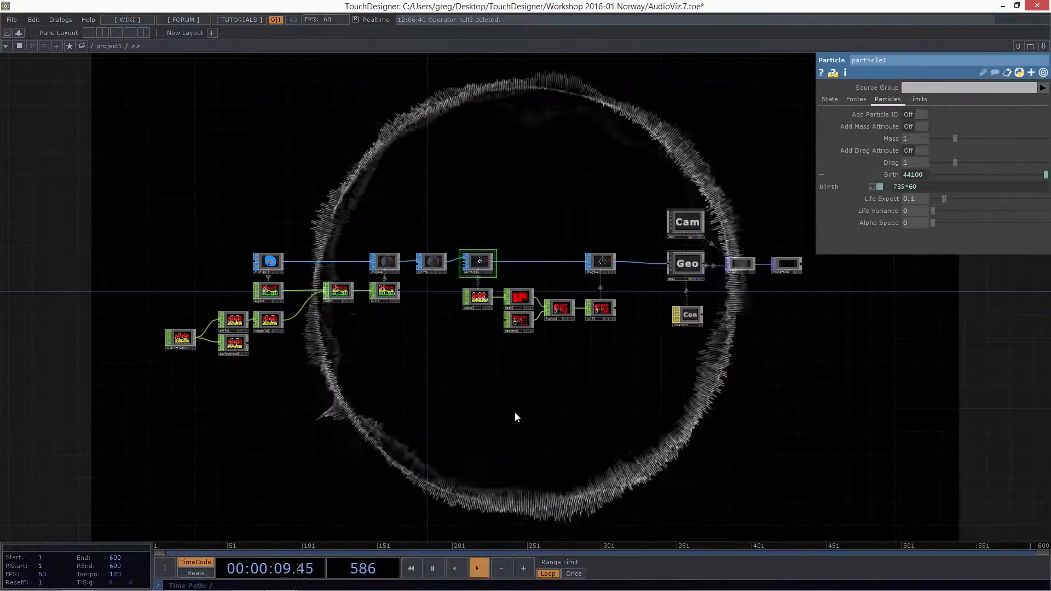
{"action": "scroll", "coordinate": [235, 318], "scroll_direction": "up", "scroll_amount": 5}
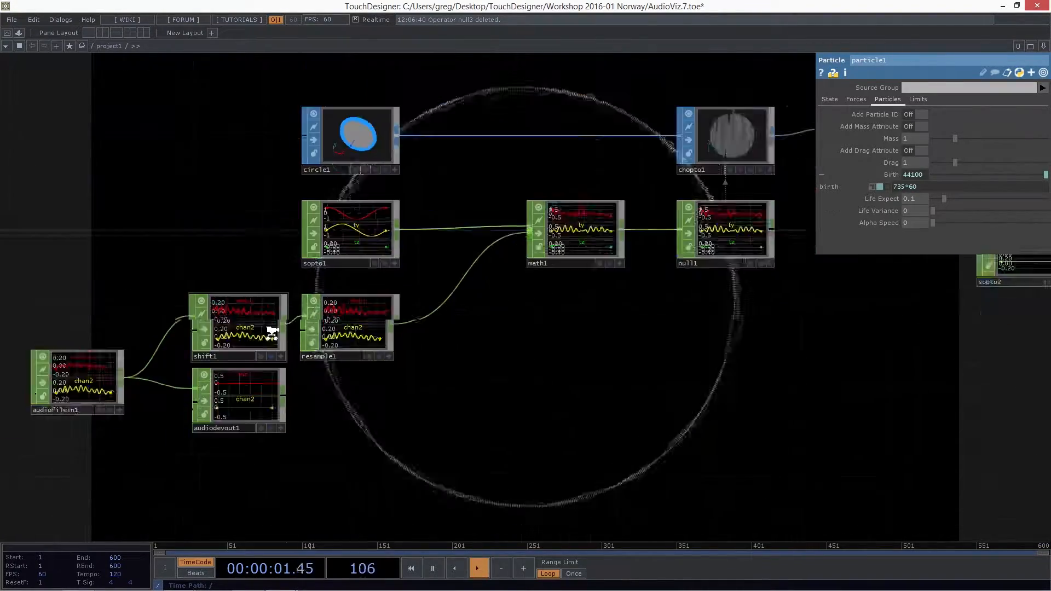
{"action": "scroll", "coordinate": [273, 330], "scroll_direction": "down", "scroll_amount": 5}
{"action": "mouse_move", "coordinate": [280, 582]}
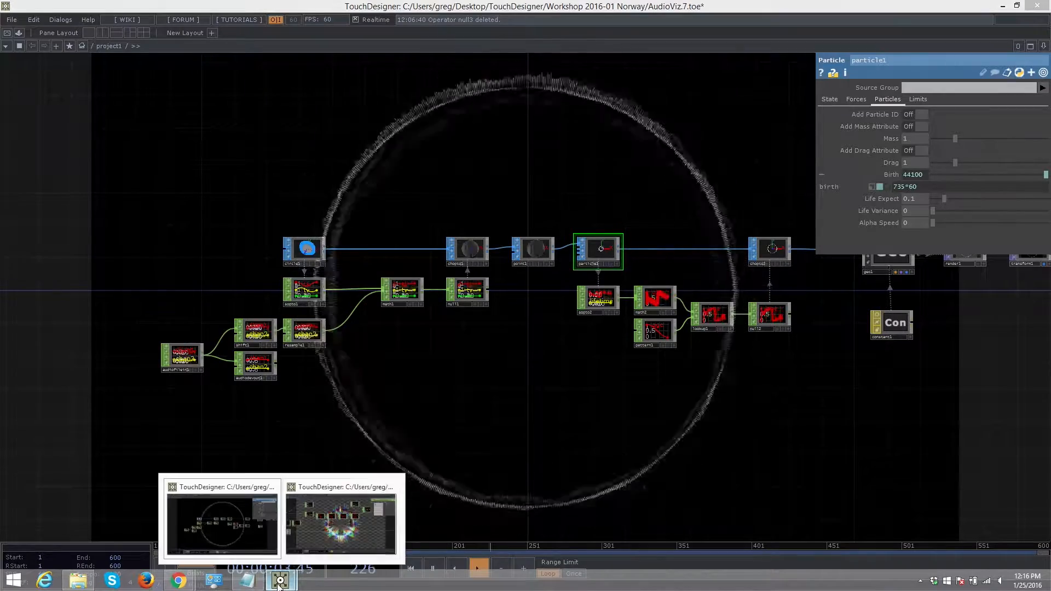
{"action": "left_click", "coordinate": [320, 531]}
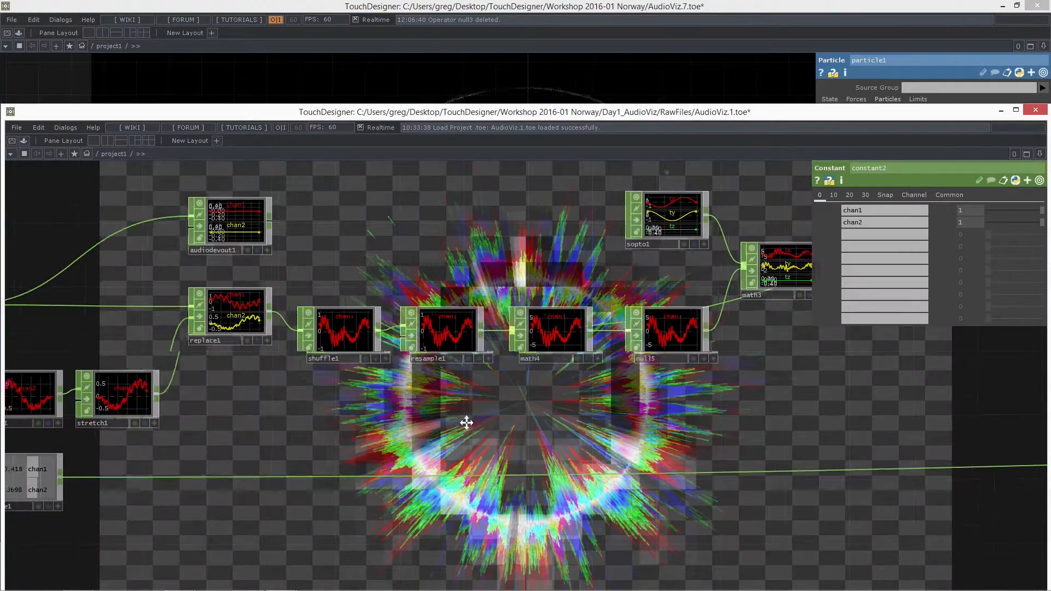
{"action": "left_click_drag", "start_coordinate": [466, 423], "coordinate": [990, 397]}
{"action": "scroll", "coordinate": [368, 457], "scroll_direction": "down", "scroll_amount": 6}
{"action": "left_click_drag", "start_coordinate": [845, 514], "coordinate": [200, 477]}
{"action": "scroll", "coordinate": [303, 376], "scroll_direction": "up", "scroll_amount": 5}
{"action": "left_click_drag", "start_coordinate": [302, 376], "coordinate": [311, 517]}
{"action": "scroll", "coordinate": [293, 446], "scroll_direction": "up", "scroll_amount": 3}
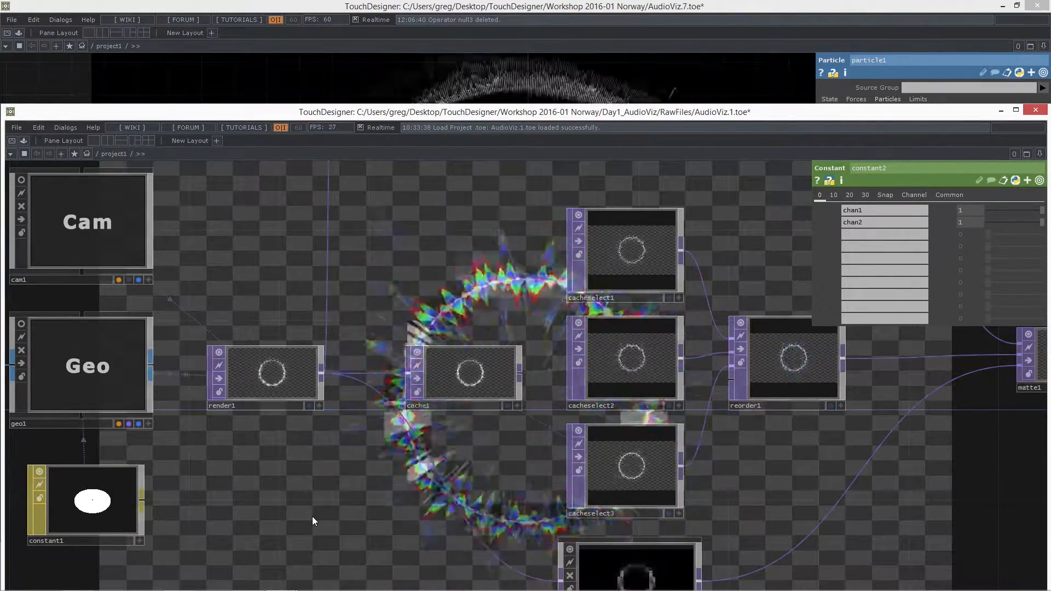
{"action": "scroll", "coordinate": [192, 359], "scroll_direction": "up", "scroll_amount": 5}
{"action": "scroll", "coordinate": [465, 296], "scroll_direction": "up", "scroll_amount": 6}
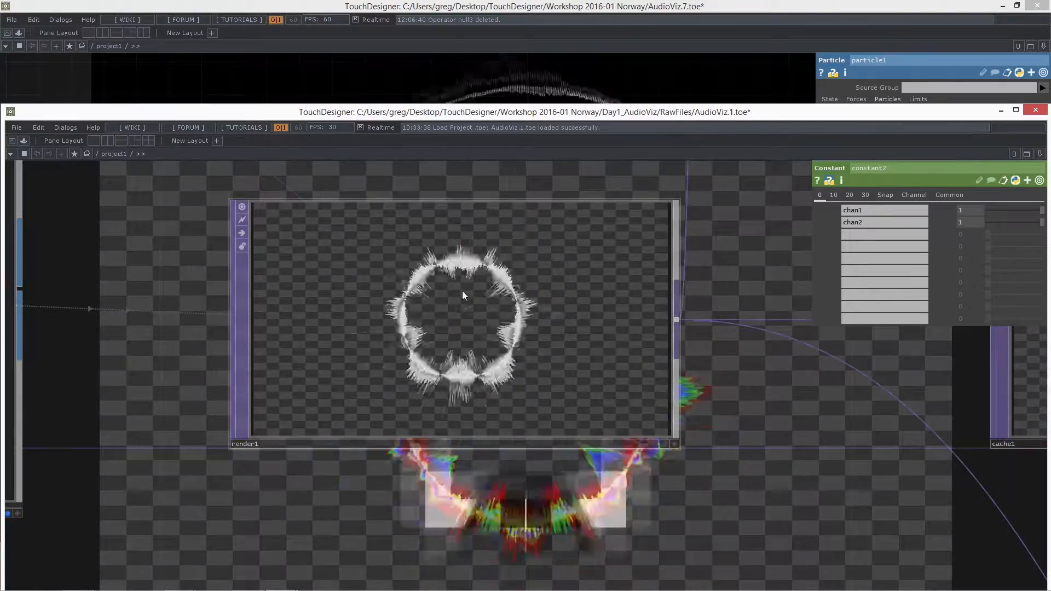
{"action": "left_click_drag", "start_coordinate": [455, 116], "coordinate": [508, 80]}
{"action": "left_click_drag", "start_coordinate": [355, 76], "coordinate": [362, 428]}
{"action": "left_click", "coordinate": [497, 185]}
Step: Examine the audio chain from audiofilein1 through shift1 and resample1 to math1, including the audiodevout1 parameters
{"action": "scroll", "coordinate": [368, 367], "scroll_direction": "up", "scroll_amount": 10}
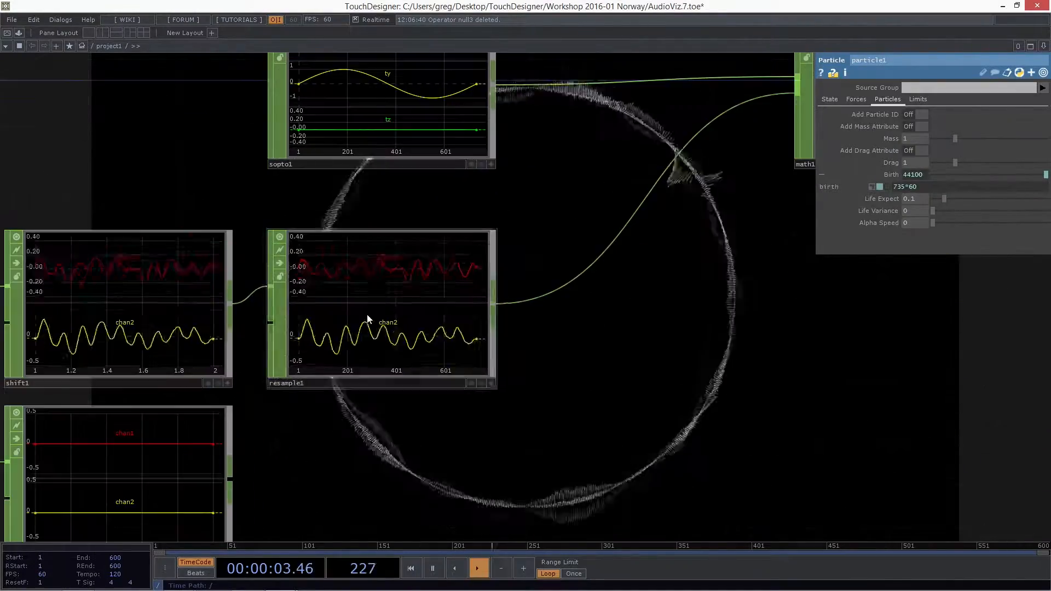
{"action": "left_click_drag", "start_coordinate": [416, 387], "coordinate": [447, 313]}
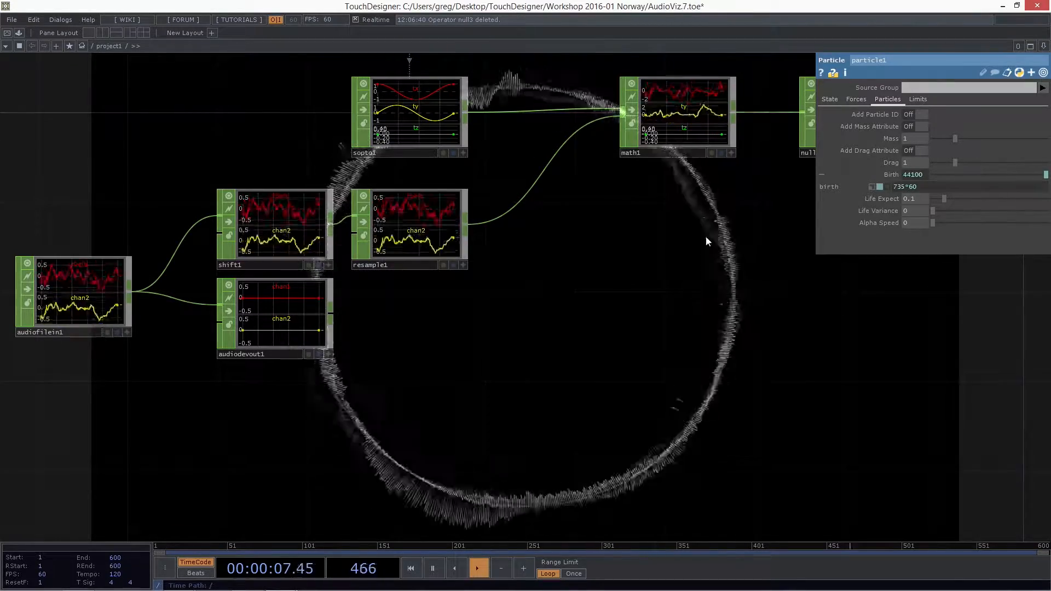
{"action": "left_click_drag", "start_coordinate": [743, 88], "coordinate": [641, 142]}
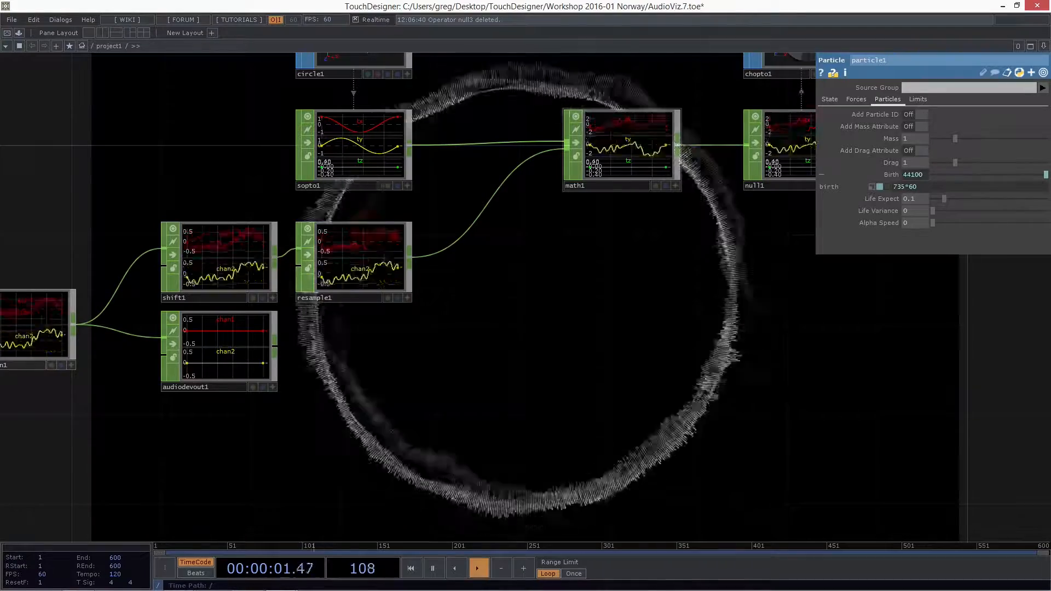
{"action": "middle_click_drag", "start_coordinate": [700, 211], "coordinate": [696, 295]}
{"action": "left_click_drag", "start_coordinate": [603, 335], "coordinate": [630, 324]}
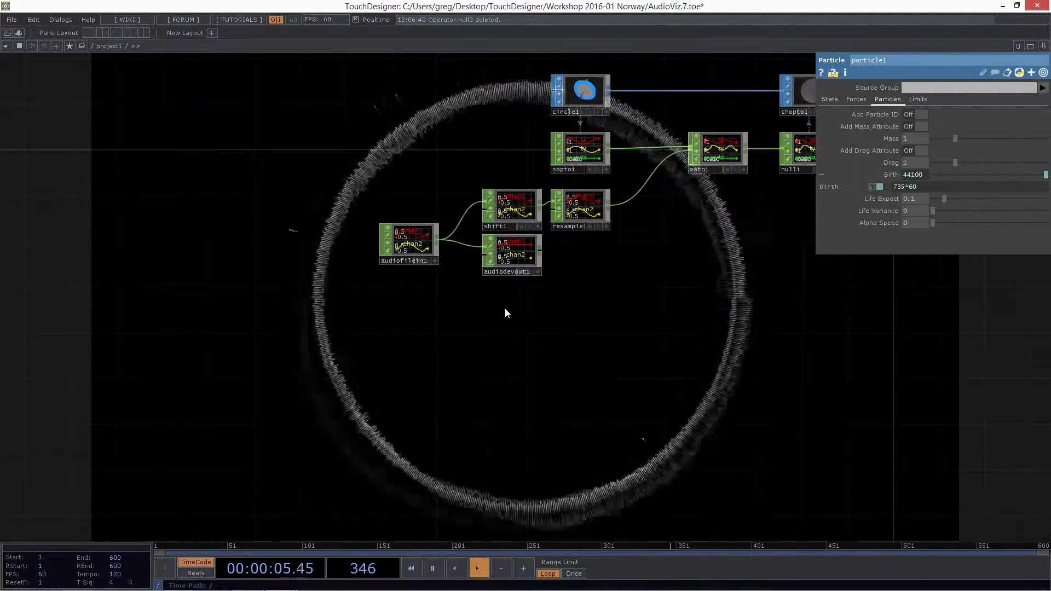
{"action": "left_click", "coordinate": [511, 256]}
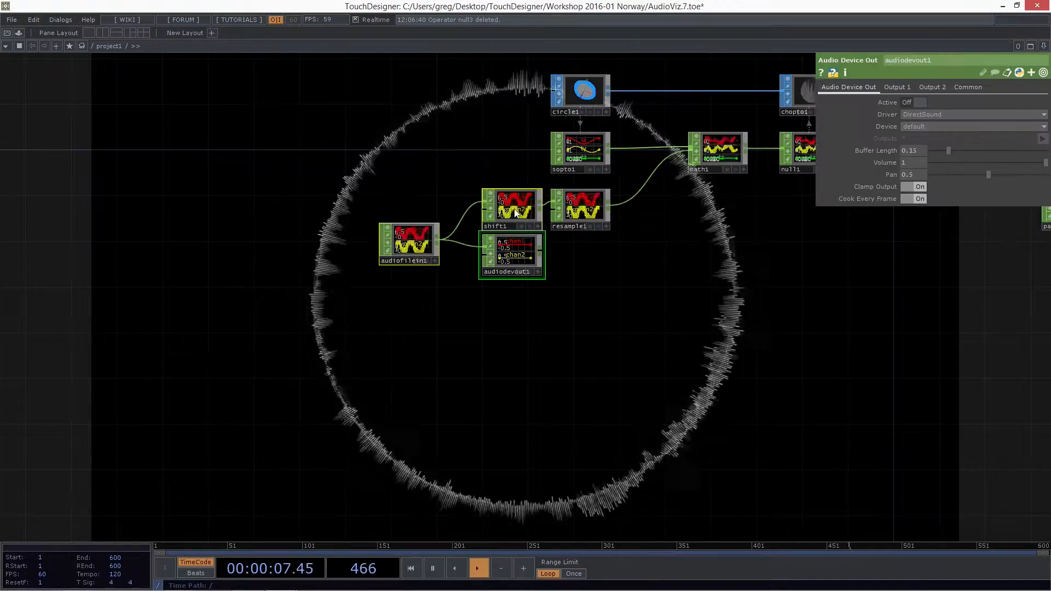
{"action": "right_click_drag", "start_coordinate": [619, 344], "coordinate": [363, 186]}
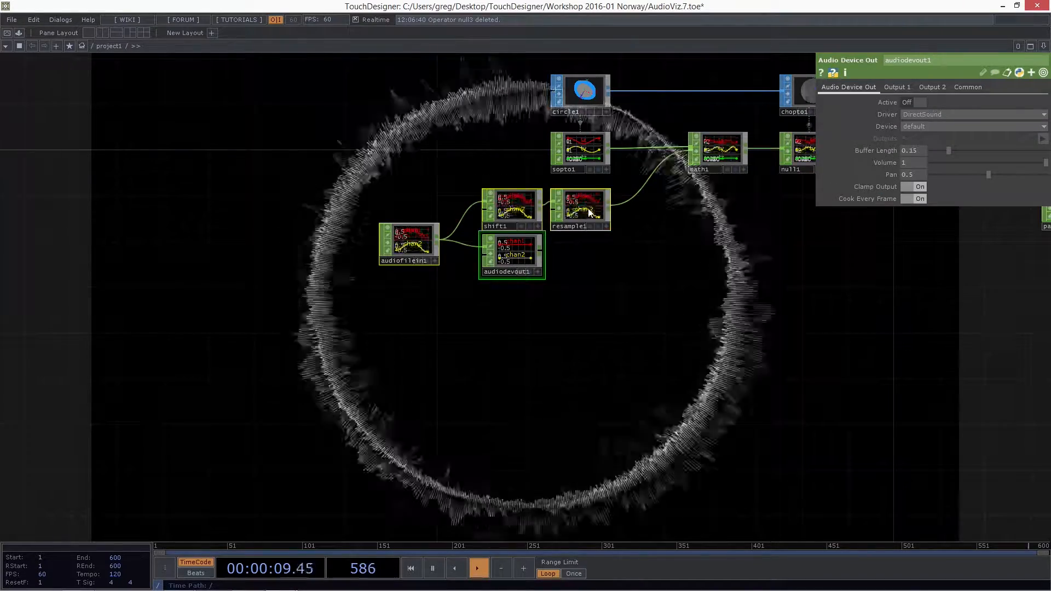
{"action": "left_click_drag", "start_coordinate": [590, 212], "coordinate": [463, 229]}
{"action": "scroll", "coordinate": [464, 229], "scroll_direction": "up", "scroll_amount": 5}
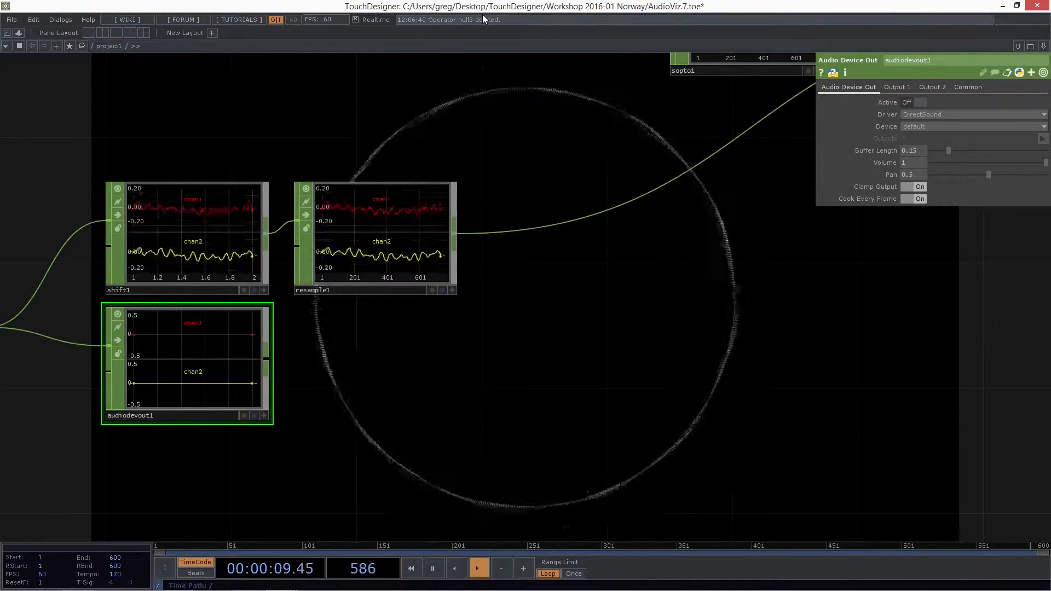
Step: Insert a Shuffle CHOP after resample1, on its connection to math1
{"action": "right_click", "coordinate": [454, 234]}
{"action": "left_click", "coordinate": [630, 280]}
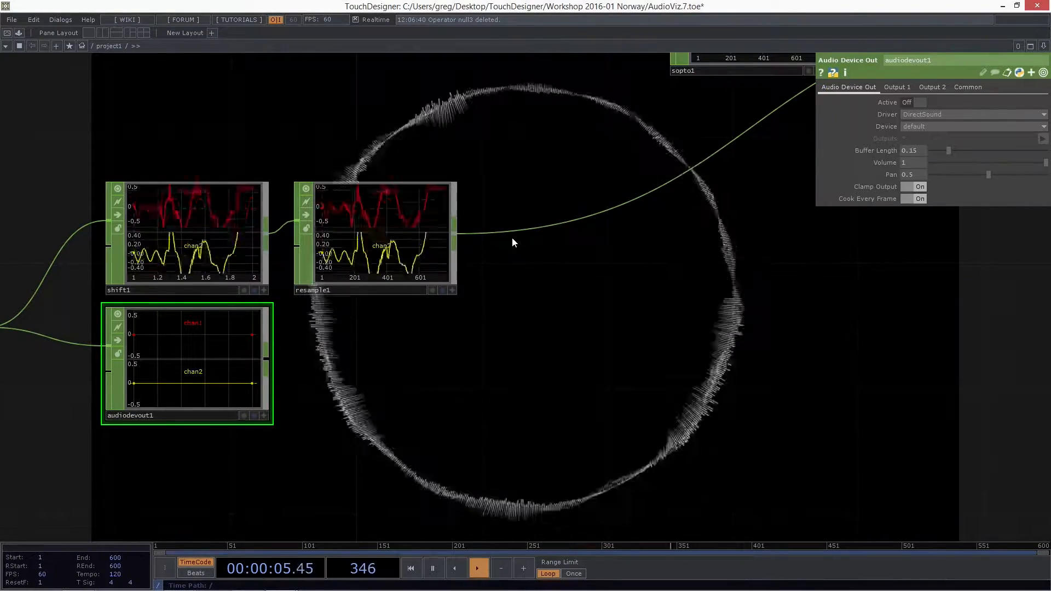
{"action": "right_click", "coordinate": [454, 234]}
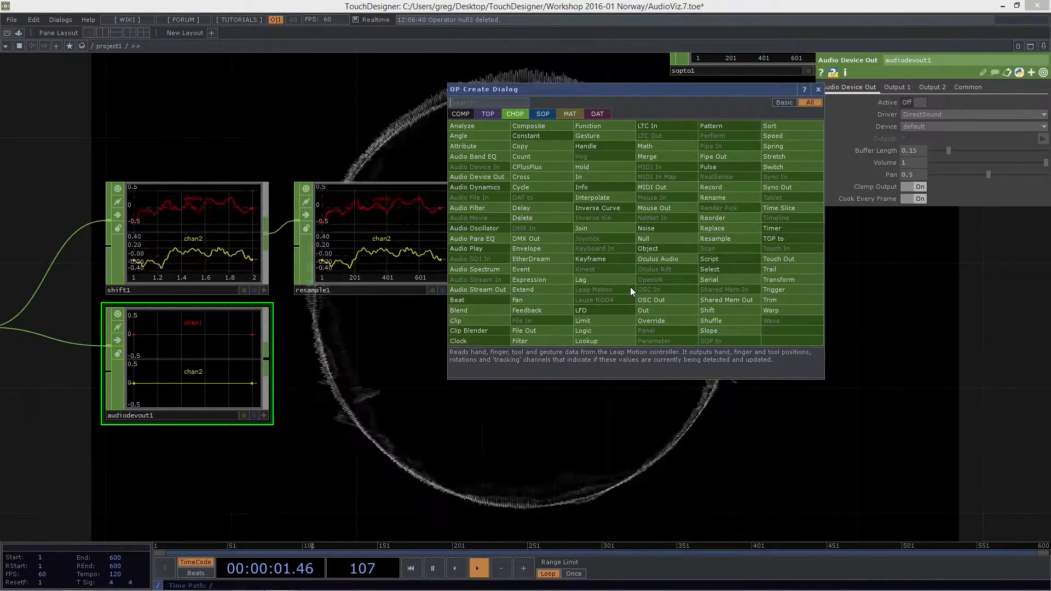
{"action": "type", "text": "shu"}
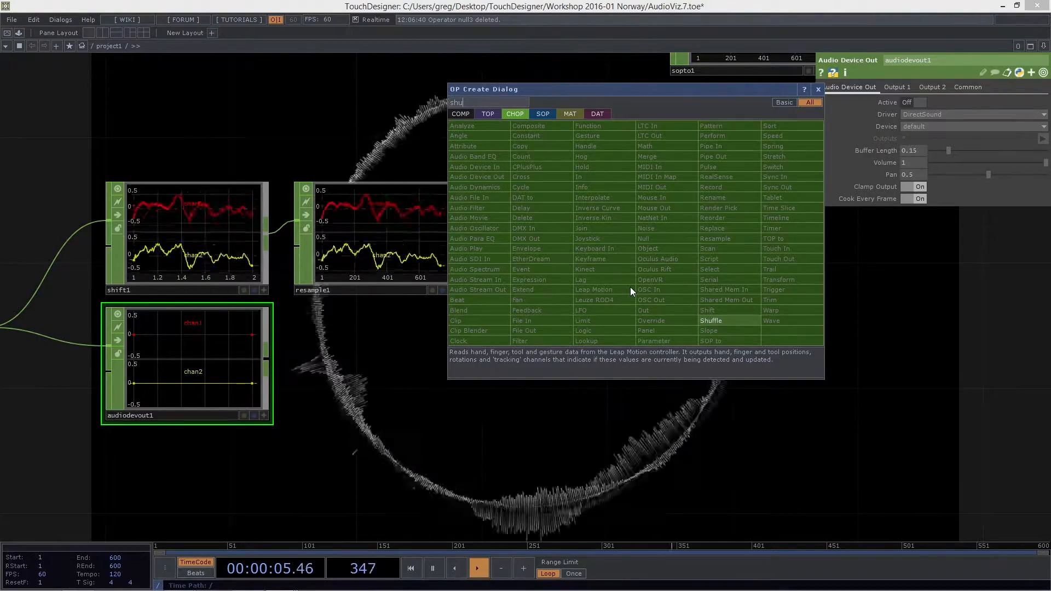
{"action": "left_click", "coordinate": [717, 321]}
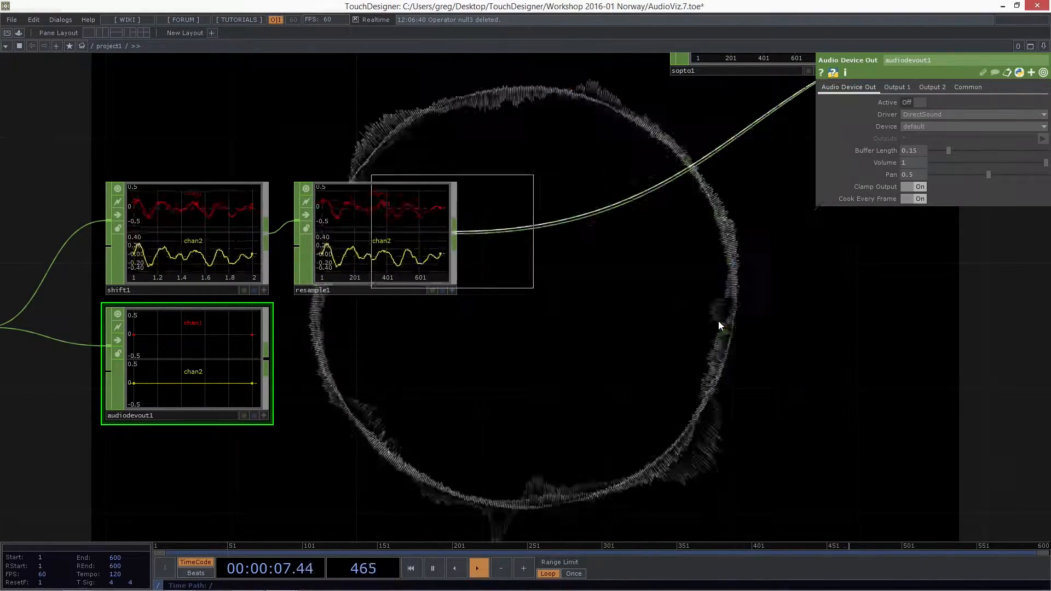
{"action": "left_click", "coordinate": [560, 240]}
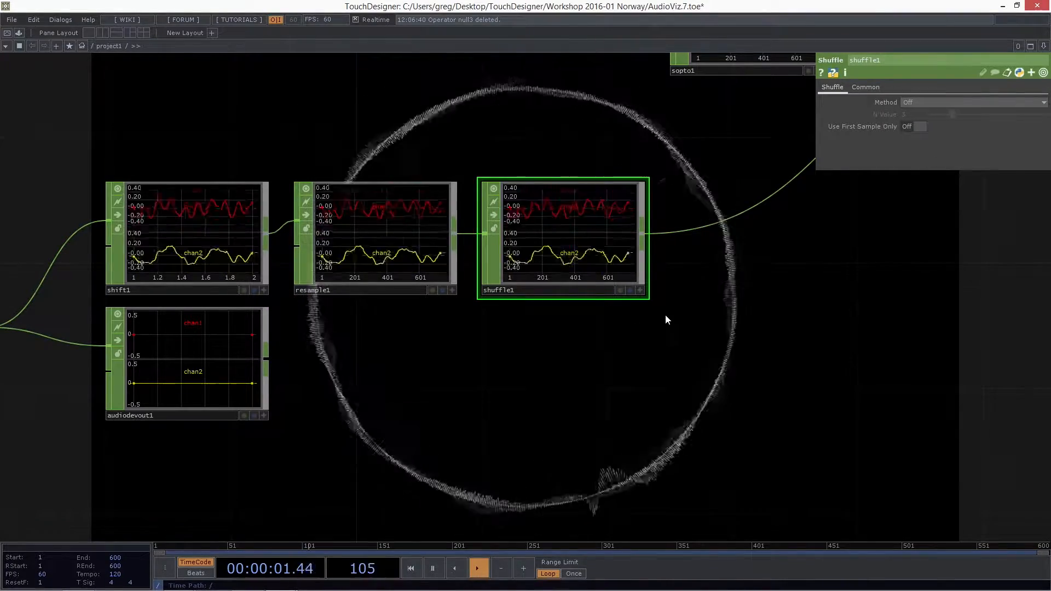
Step: Set Method of shuffle1 to Sequence All Channels and check the operator's sample information
{"action": "left_click", "coordinate": [923, 102]}
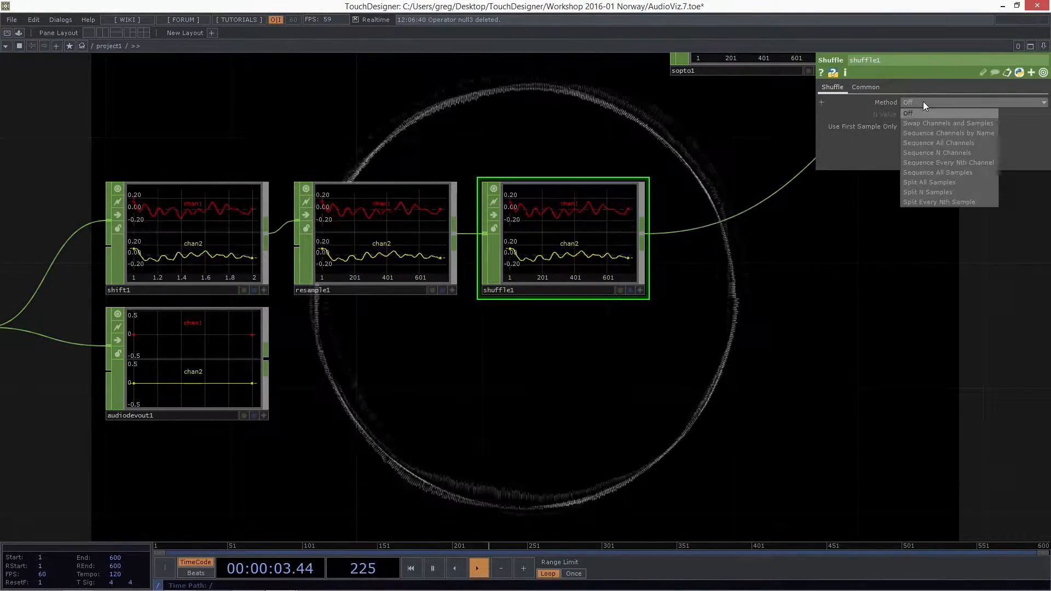
{"action": "left_click", "coordinate": [920, 102]}
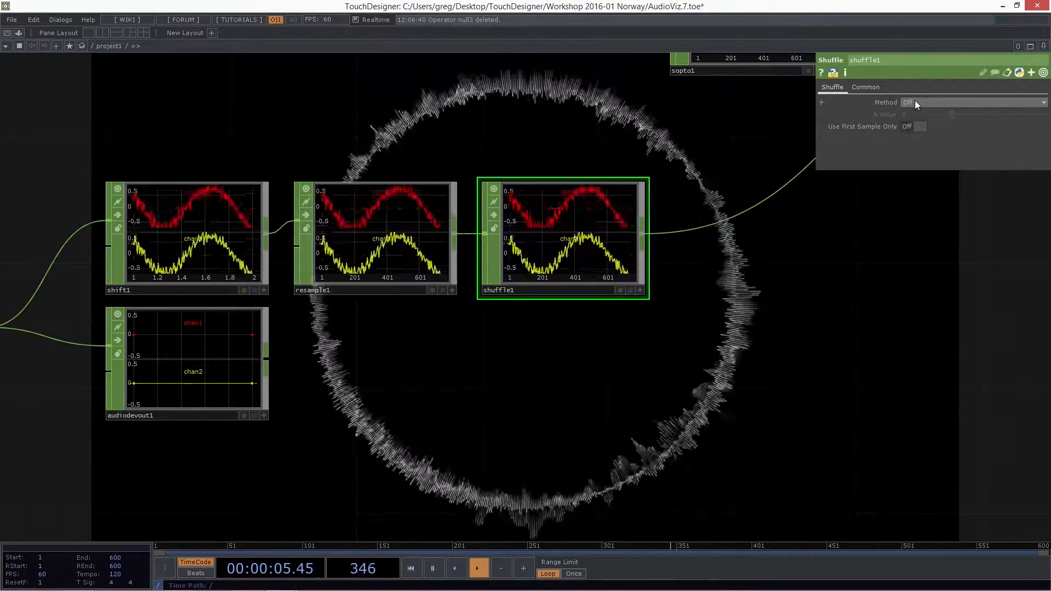
{"action": "left_click", "coordinate": [915, 101]}
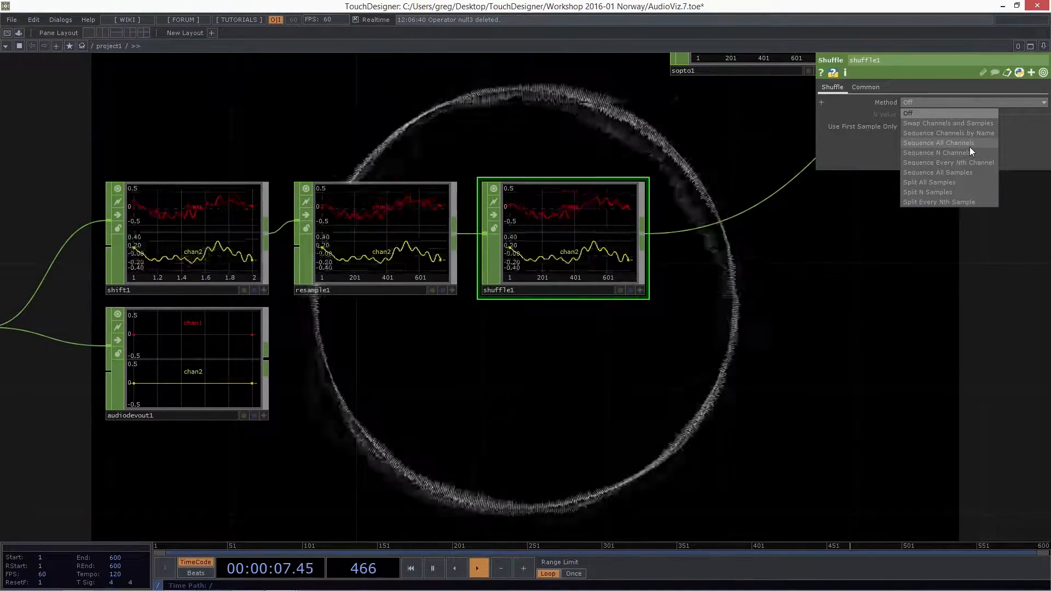
{"action": "left_click", "coordinate": [890, 339]}
{"action": "middle_click", "coordinate": [399, 249]}
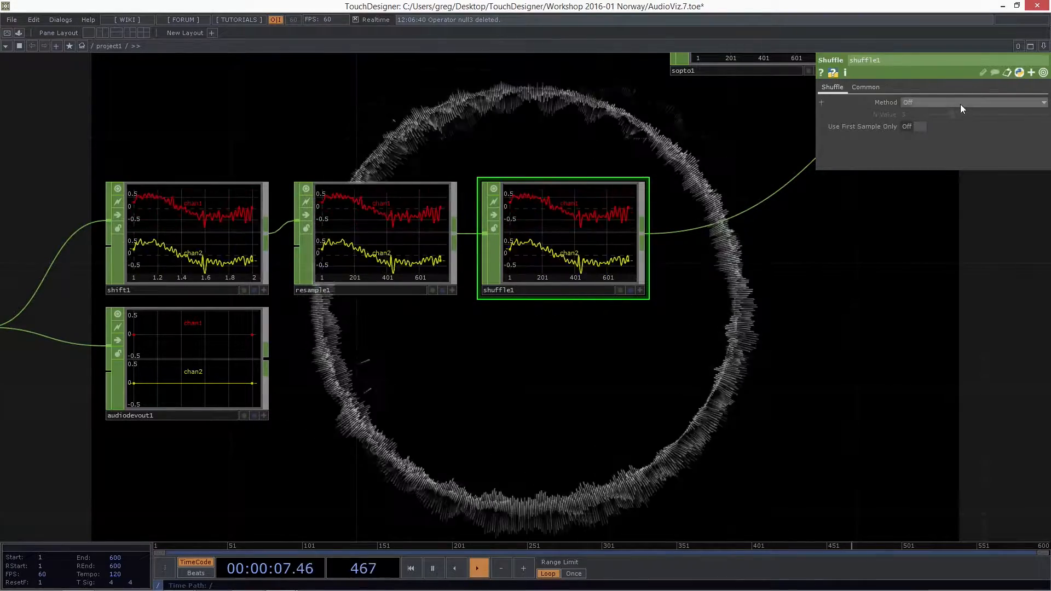
{"action": "left_click", "coordinate": [957, 103]}
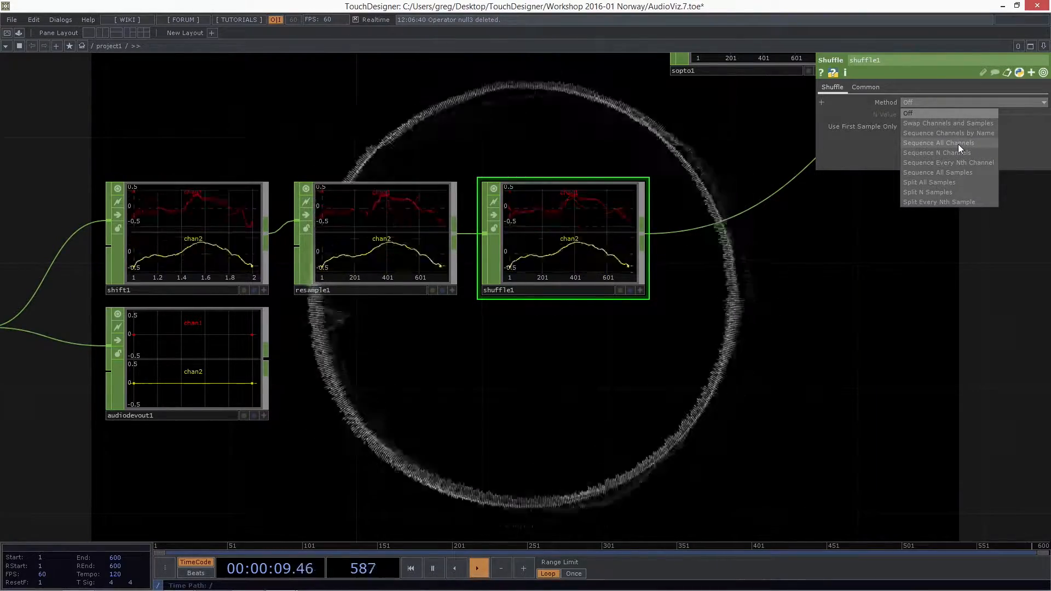
{"action": "left_click", "coordinate": [958, 143]}
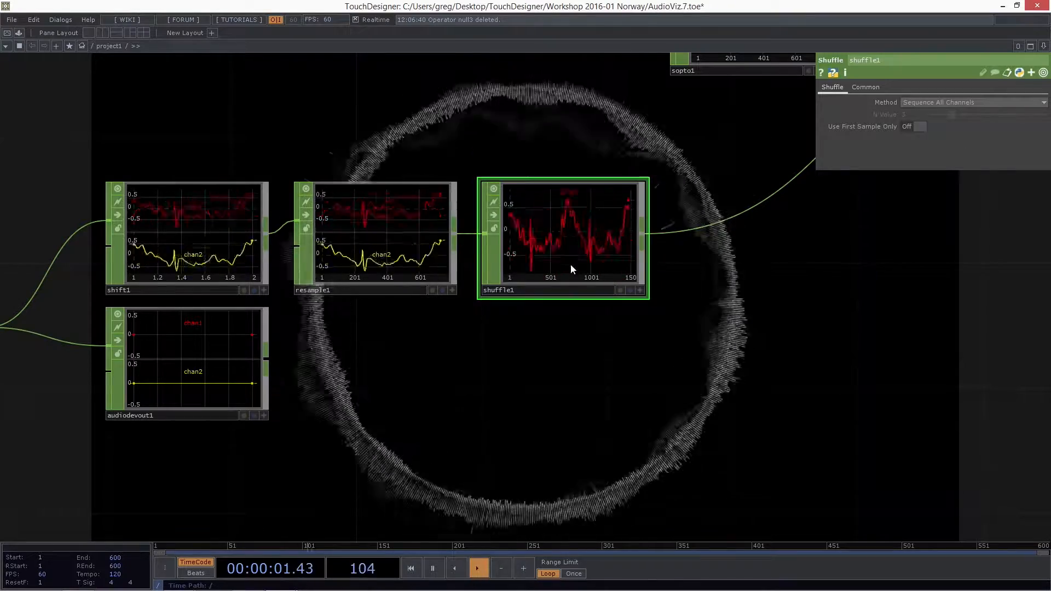
{"action": "middle_click", "coordinate": [578, 236]}
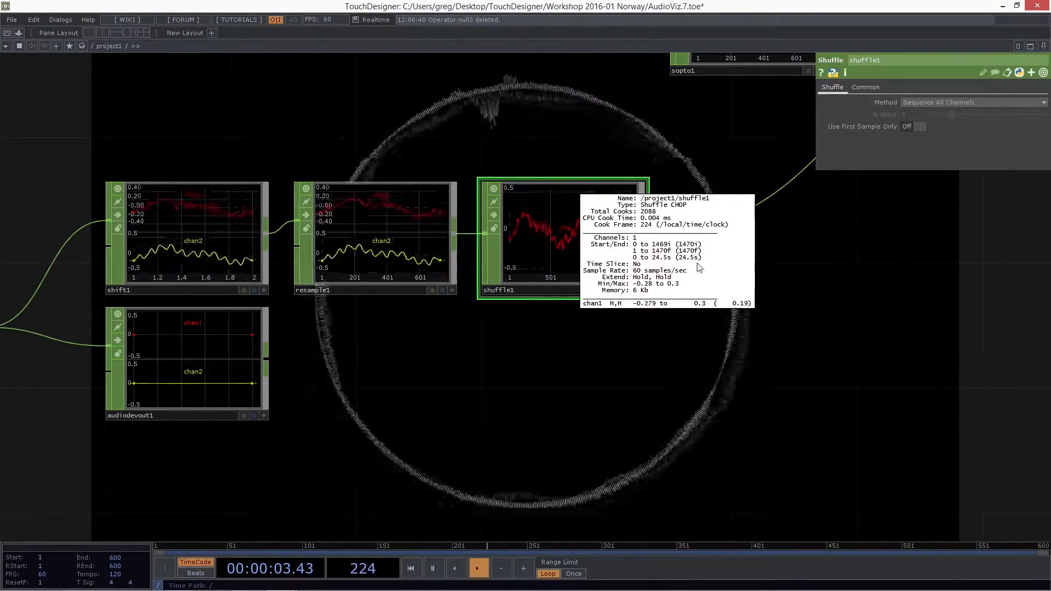
Step: Set Divisions of circle1 to the expression 735*2
{"action": "left_click", "coordinate": [847, 293]}
{"action": "left_click_drag", "start_coordinate": [832, 291], "coordinate": [631, 405]}
{"action": "scroll", "coordinate": [631, 405], "scroll_direction": "down", "scroll_amount": 4}
{"action": "left_click_drag", "start_coordinate": [663, 437], "coordinate": [502, 432]}
{"action": "left_click_drag", "start_coordinate": [714, 405], "coordinate": [701, 429]}
{"action": "left_click_drag", "start_coordinate": [671, 356], "coordinate": [687, 390]}
{"action": "middle_click_drag", "start_coordinate": [687, 390], "coordinate": [646, 378]}
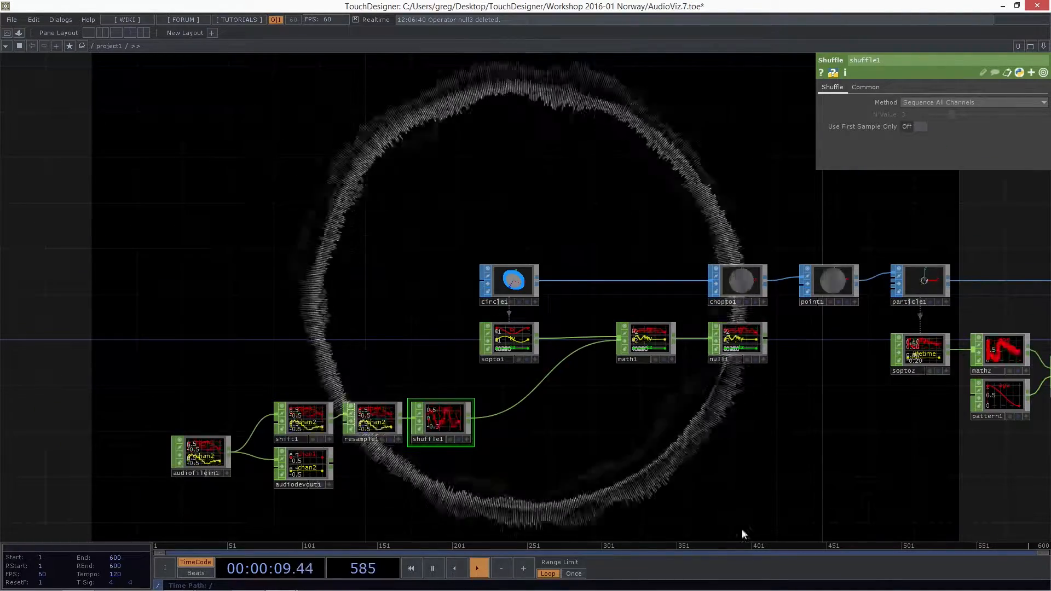
{"action": "scroll", "coordinate": [574, 307], "scroll_direction": "up", "scroll_amount": 5}
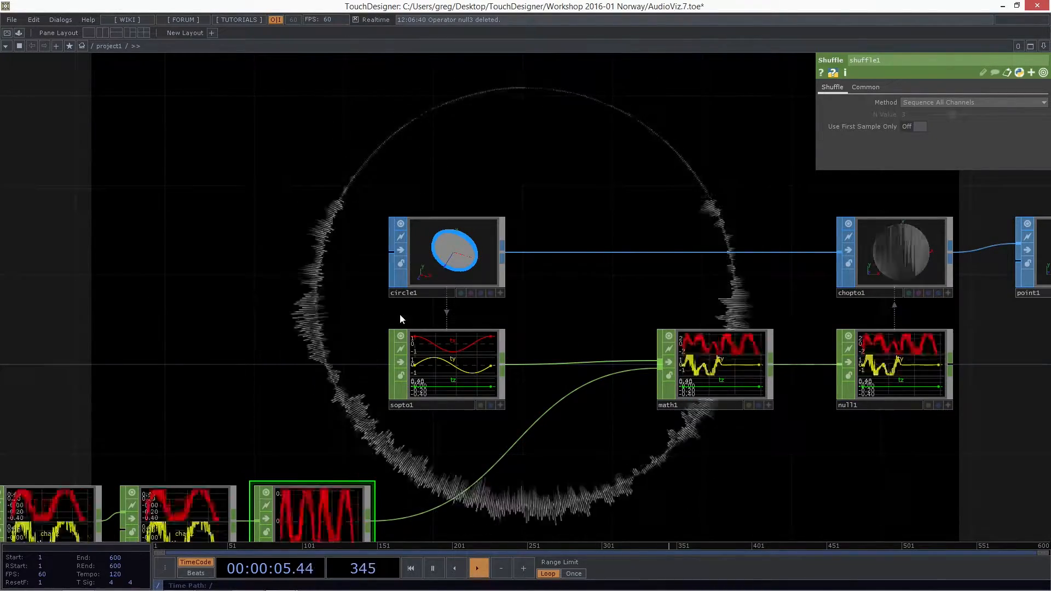
{"action": "left_click", "coordinate": [416, 293]}
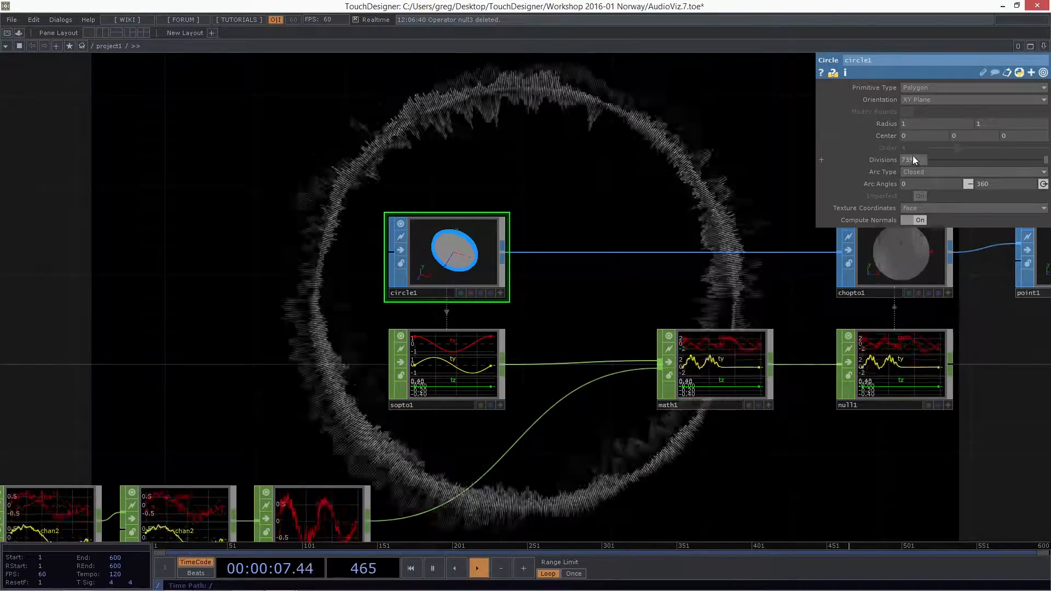
{"action": "scroll", "coordinate": [505, 160], "scroll_direction": "down", "scroll_amount": 4}
{"action": "scroll", "coordinate": [574, 104], "scroll_direction": "up", "scroll_amount": 1}
{"action": "scroll", "coordinate": [577, 235], "scroll_direction": "up", "scroll_amount": 1}
{"action": "scroll", "coordinate": [577, 235], "scroll_direction": "down", "scroll_amount": 2}
{"action": "scroll", "coordinate": [285, 383], "scroll_direction": "up", "scroll_amount": 6}
{"action": "scroll", "coordinate": [284, 383], "scroll_direction": "down", "scroll_amount": 5}
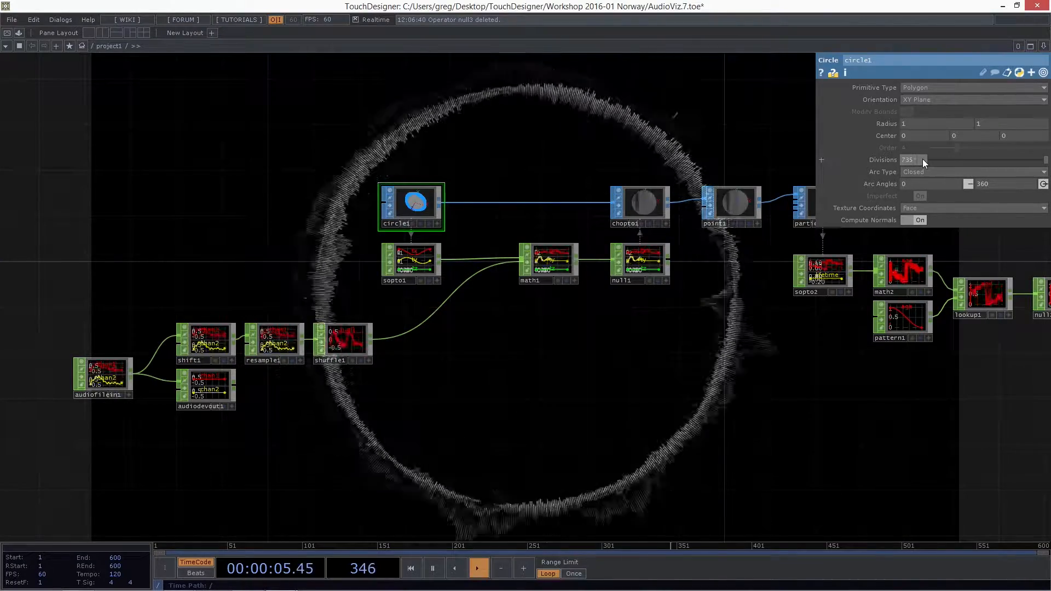
{"action": "key", "text": "Return"}
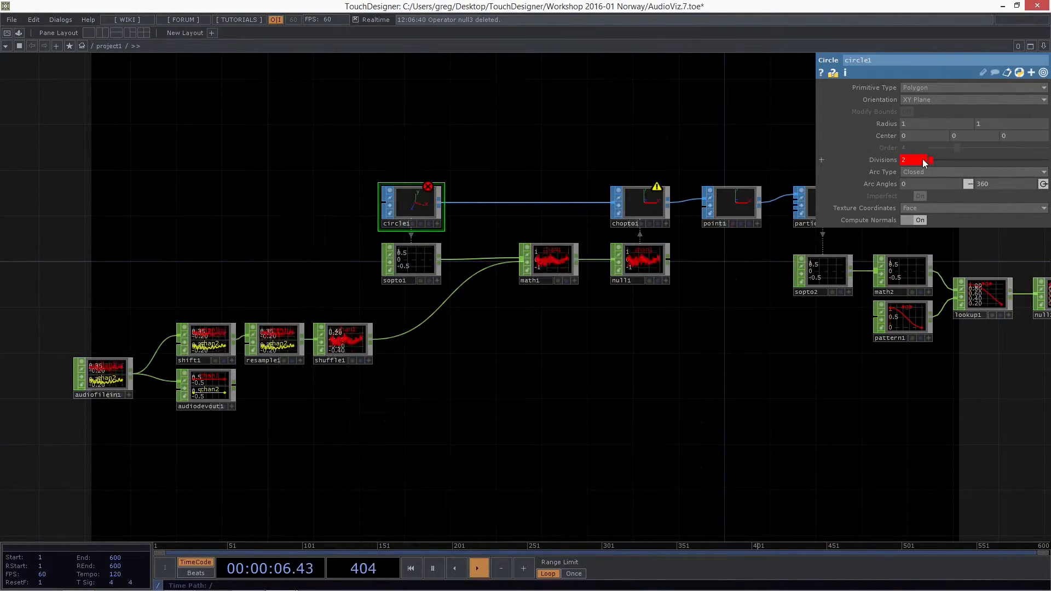
{"action": "left_click", "coordinate": [892, 162]}
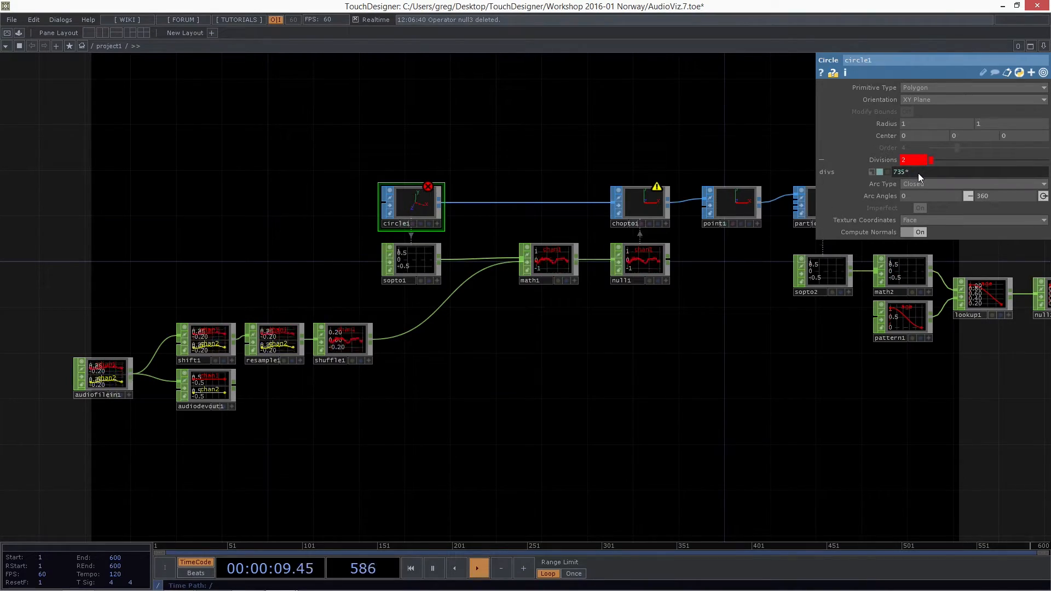
{"action": "type", "text": "2"}
{"action": "key", "text": "Return"}
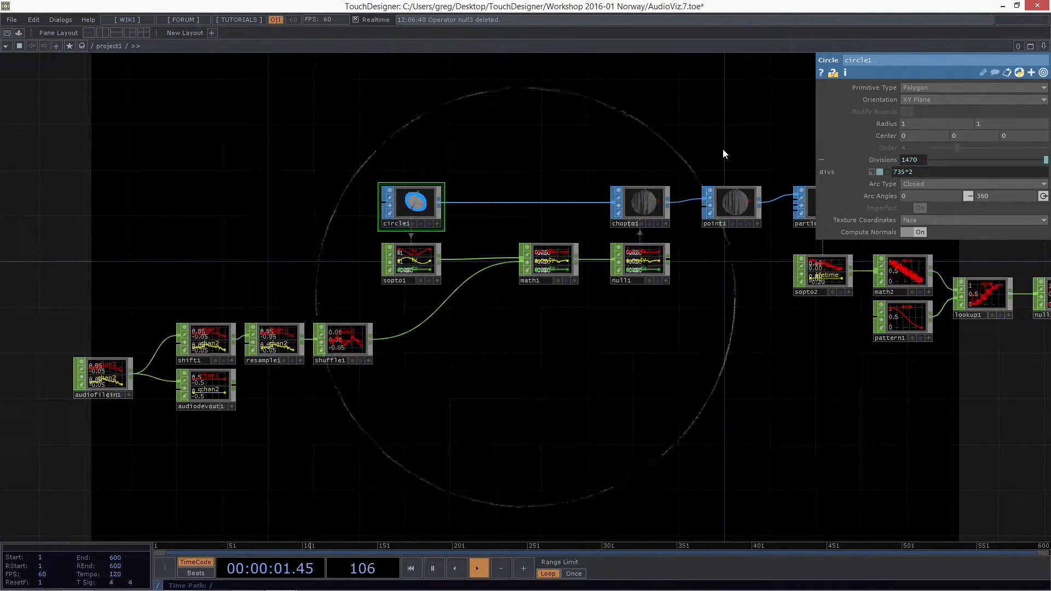
Step: Bypass shift1 and select shuffle1 to show its parameters
{"action": "left_click", "coordinate": [359, 347]}
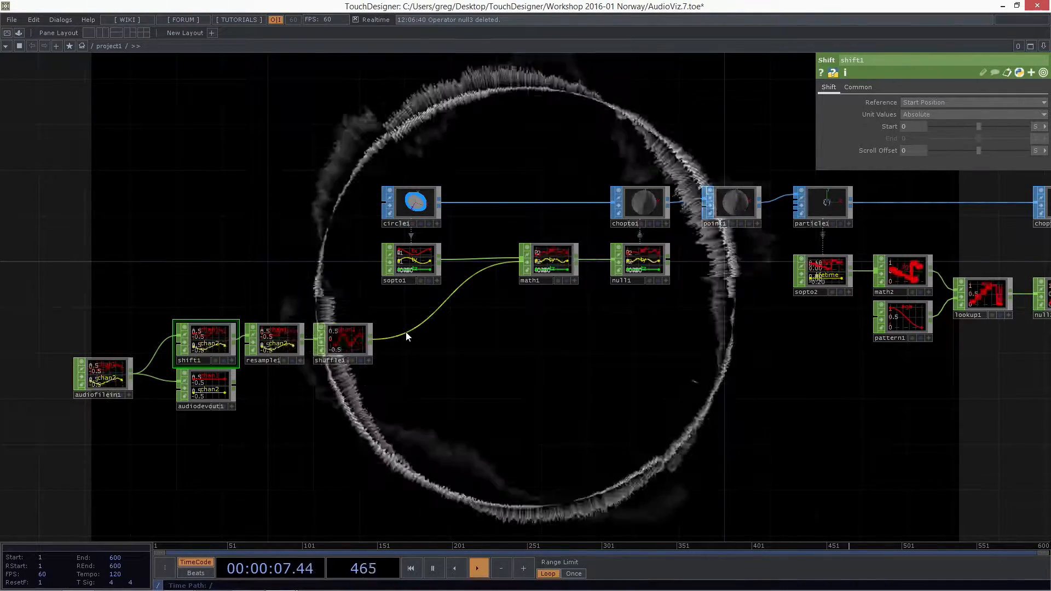
{"action": "left_click", "coordinate": [186, 343]}
{"action": "left_click", "coordinate": [350, 330]}
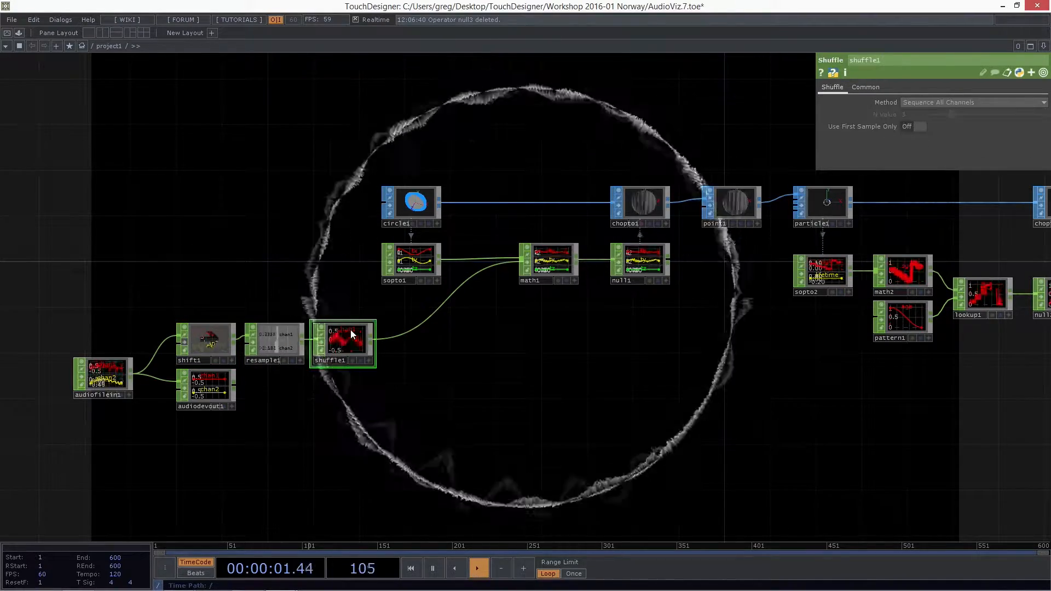
{"action": "scroll", "coordinate": [284, 345], "scroll_direction": "up", "scroll_amount": 3}
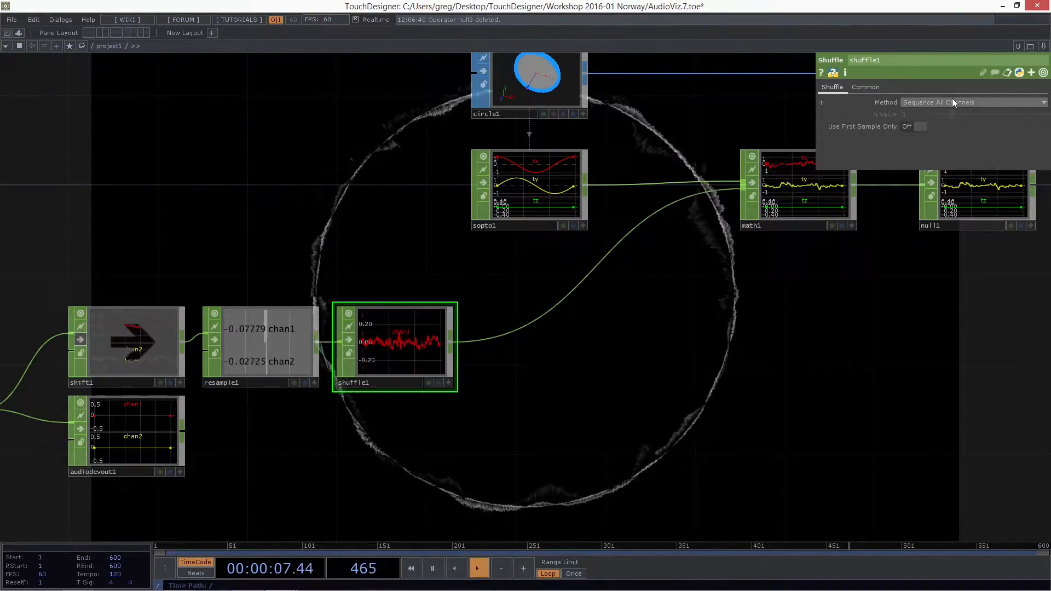
Step: Compare shuffle1's sample information with circle1's Divisions setting and point information
{"action": "left_click_drag", "start_coordinate": [809, 282], "coordinate": [544, 347]}
{"action": "scroll", "coordinate": [544, 348], "scroll_direction": "down", "scroll_amount": 3}
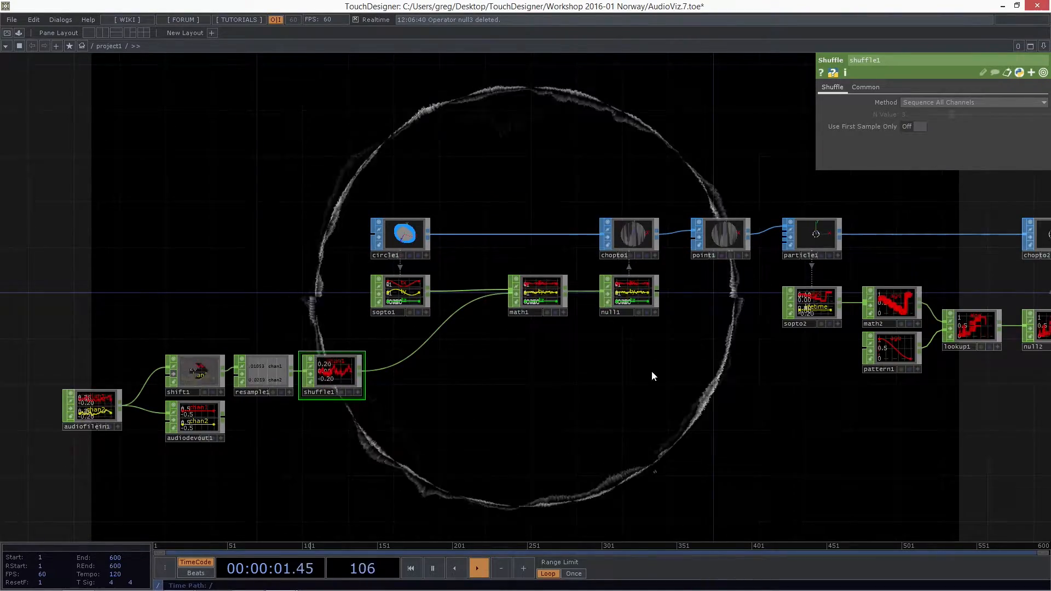
{"action": "left_click_drag", "start_coordinate": [647, 367], "coordinate": [641, 351]}
{"action": "left_click", "coordinate": [409, 216]}
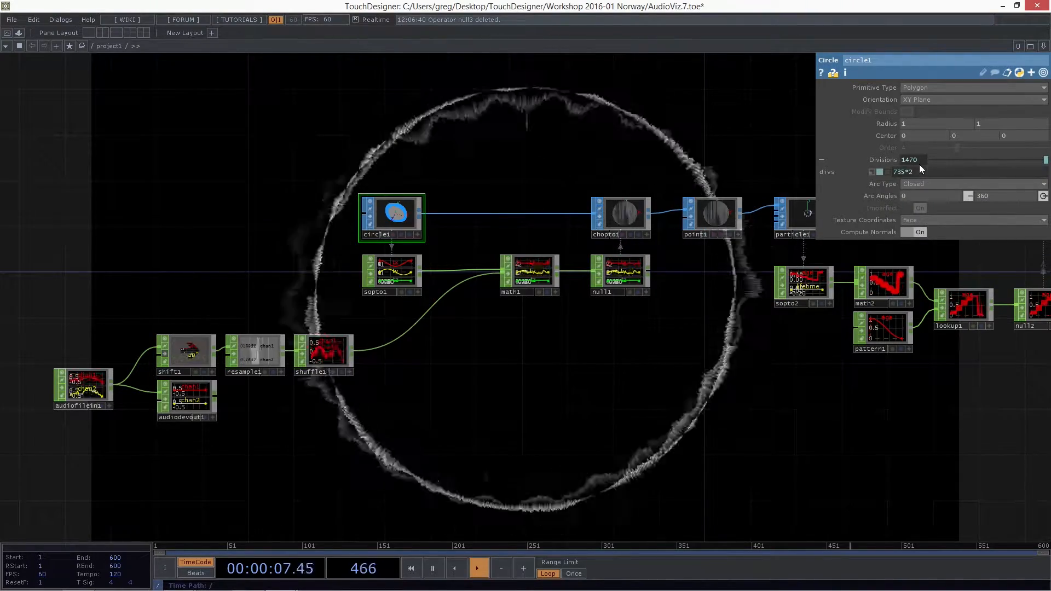
{"action": "scroll", "coordinate": [317, 378], "scroll_direction": "up", "scroll_amount": 5}
{"action": "scroll", "coordinate": [274, 328], "scroll_direction": "down", "scroll_amount": 7}
{"action": "scroll", "coordinate": [282, 343], "scroll_direction": "up", "scroll_amount": 5}
{"action": "middle_click", "coordinate": [278, 346]}
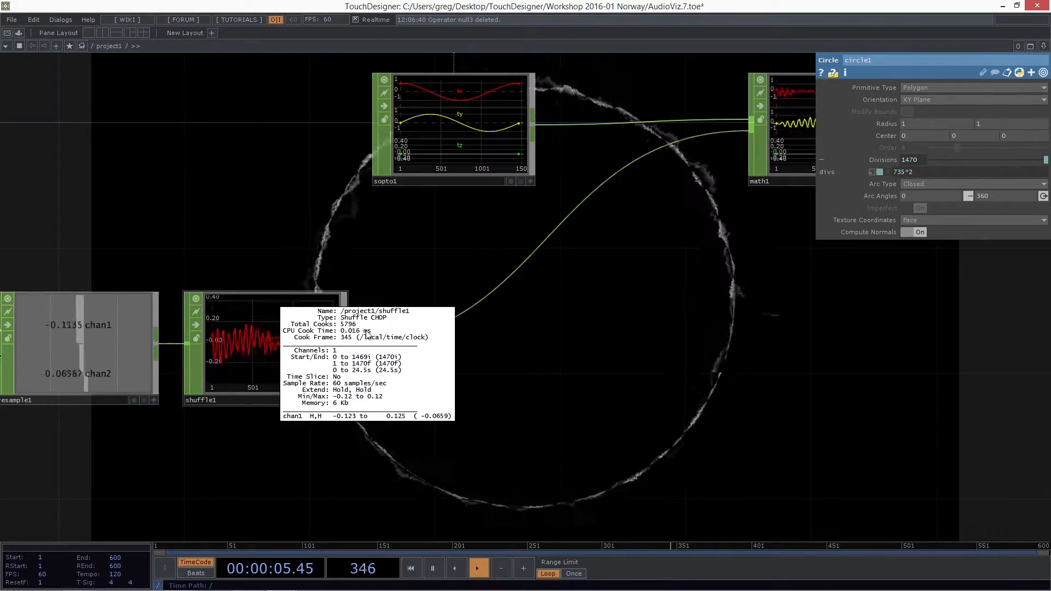
{"action": "scroll", "coordinate": [146, 266], "scroll_direction": "down", "scroll_amount": 6}
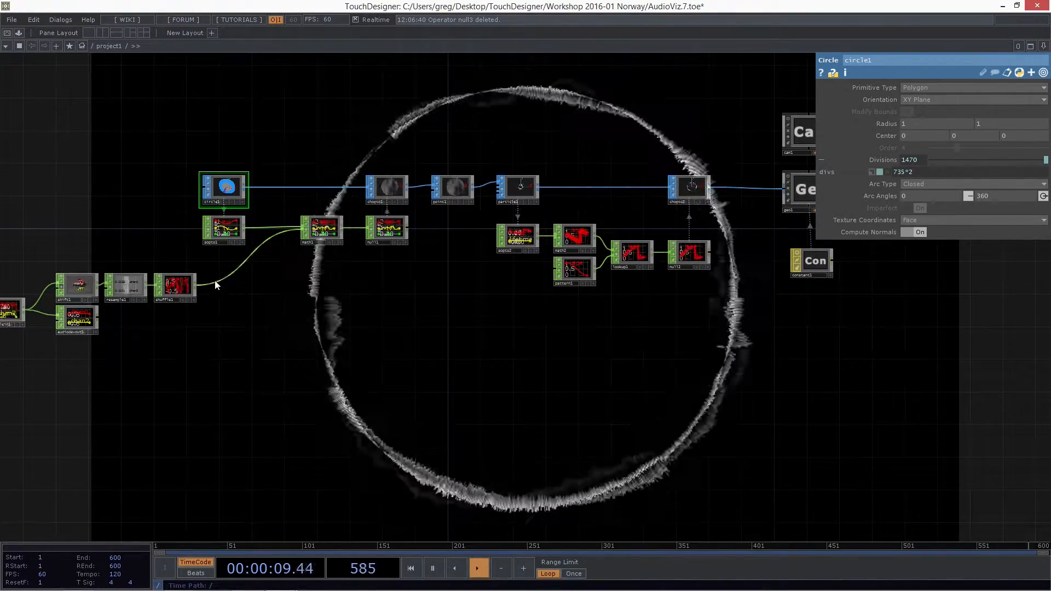
{"action": "middle_click", "coordinate": [175, 286]}
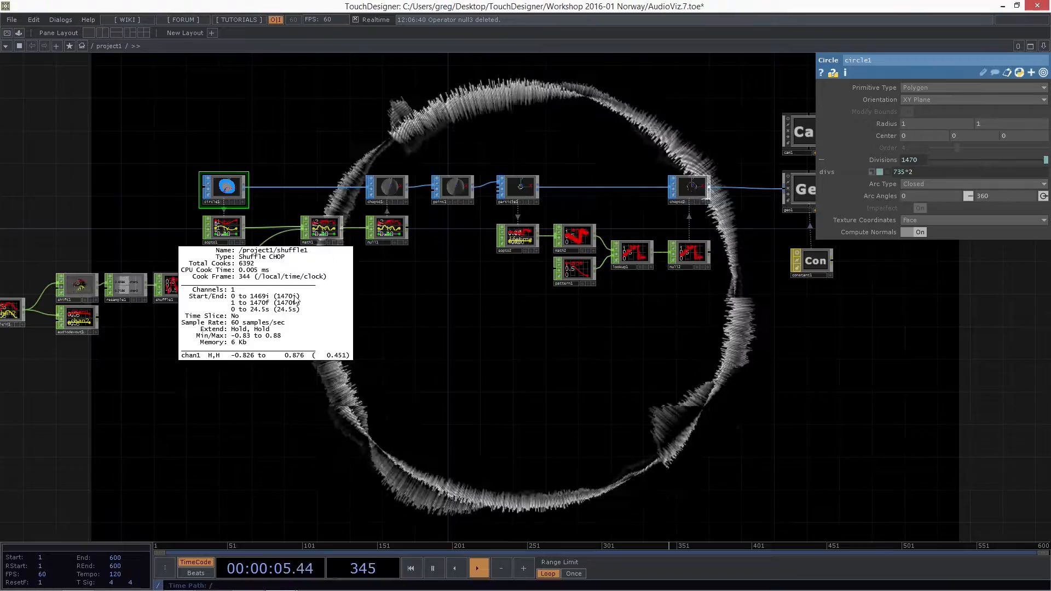
{"action": "middle_click", "coordinate": [229, 191]}
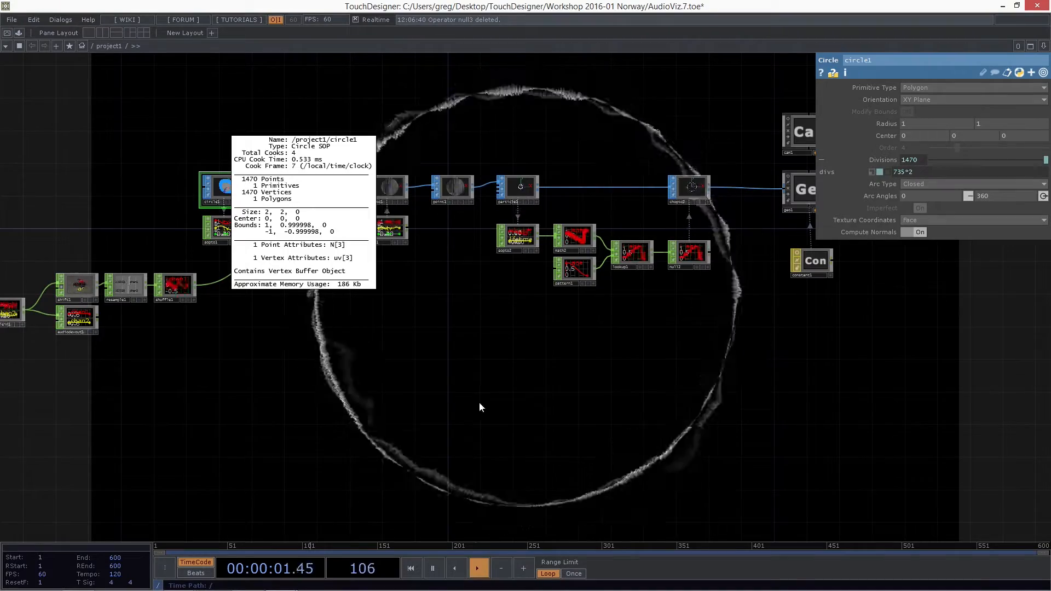
Step: Set Birth of particle1 to the expression 1470*60
{"action": "left_click_drag", "start_coordinate": [495, 314], "coordinate": [517, 325]}
{"action": "left_click", "coordinate": [543, 200]}
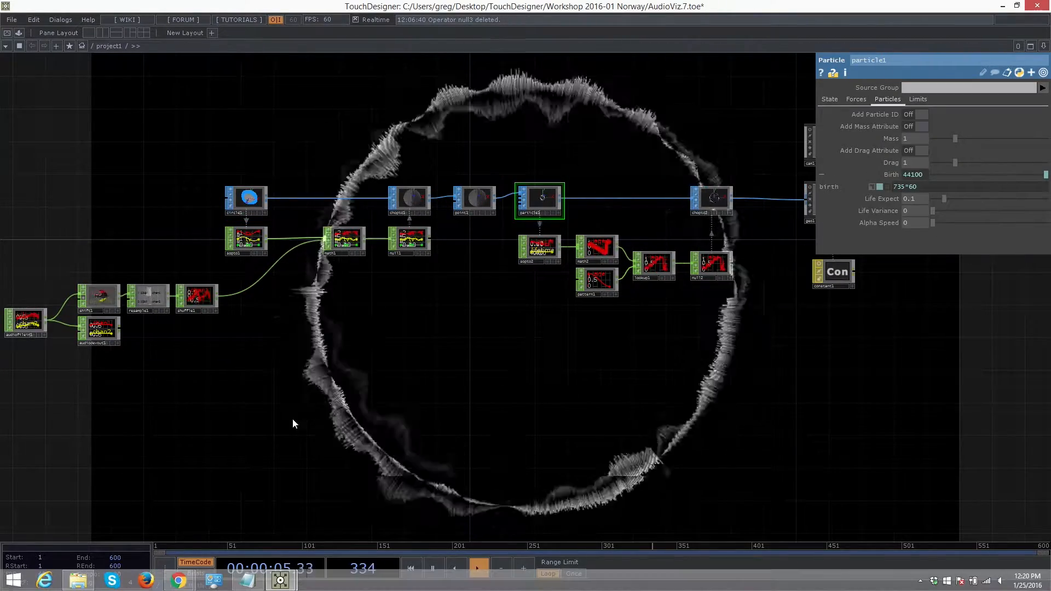
{"action": "double_click", "coordinate": [899, 189]}
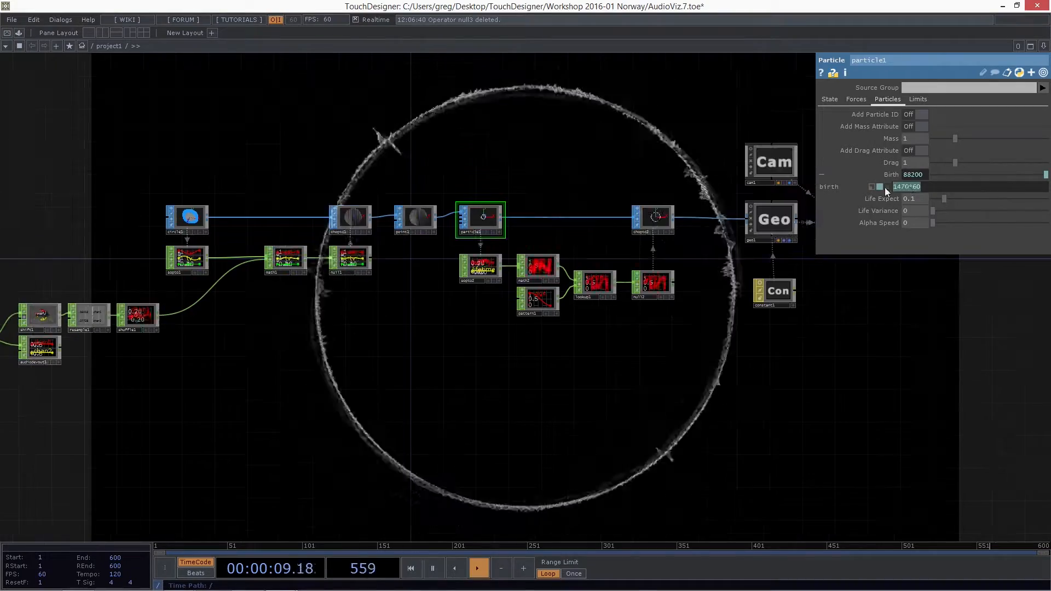
{"action": "left_click", "coordinate": [700, 124]}
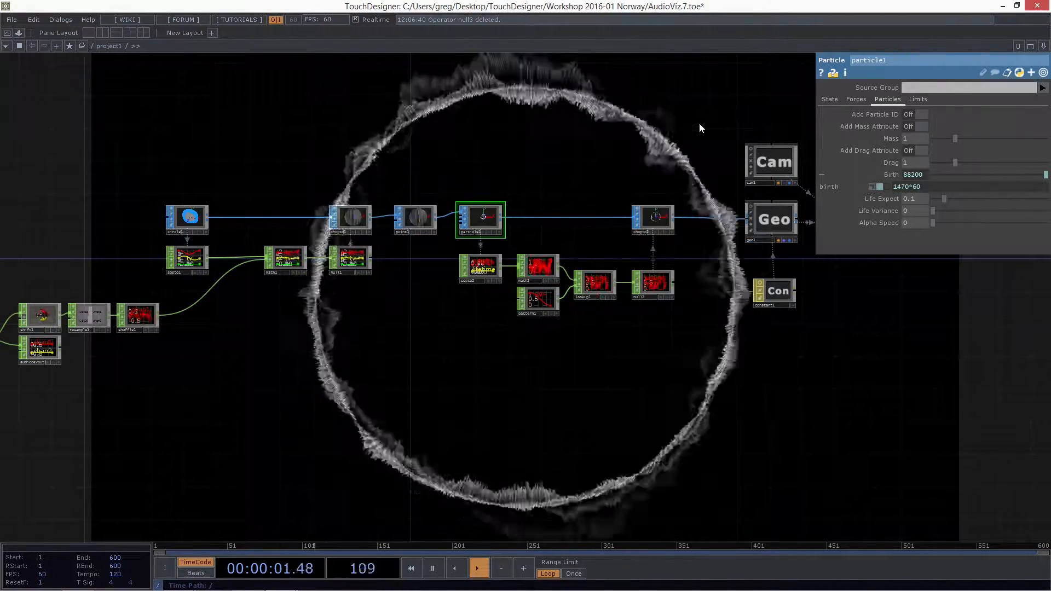
Step: Find and launch the Windows Magnifier to view the particle ring enlarged
{"action": "key", "text": "super+s"}
{"action": "type", "text": "magnifier"}
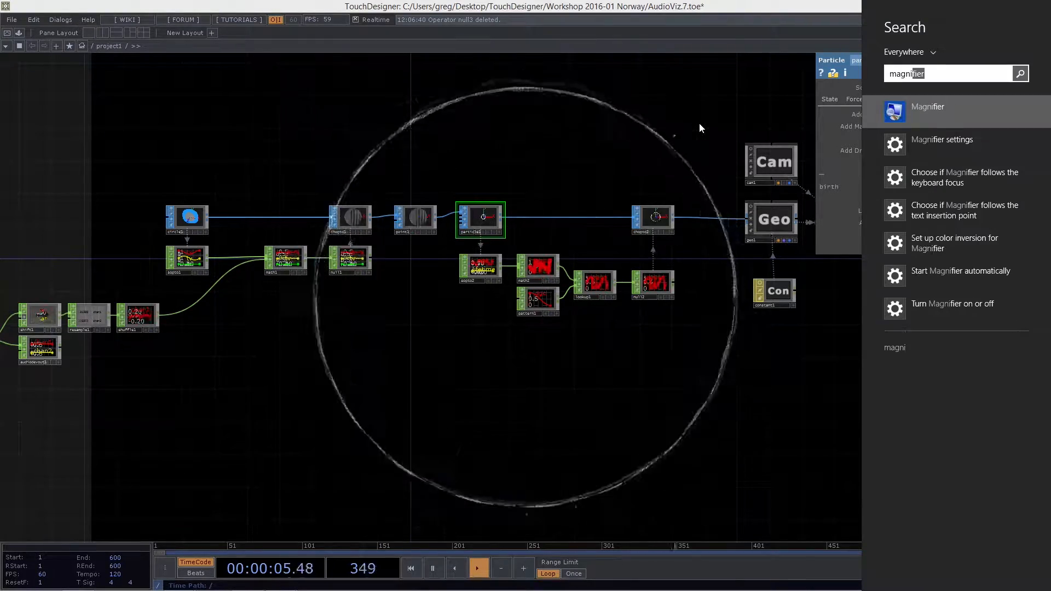
{"action": "left_click", "coordinate": [930, 106]}
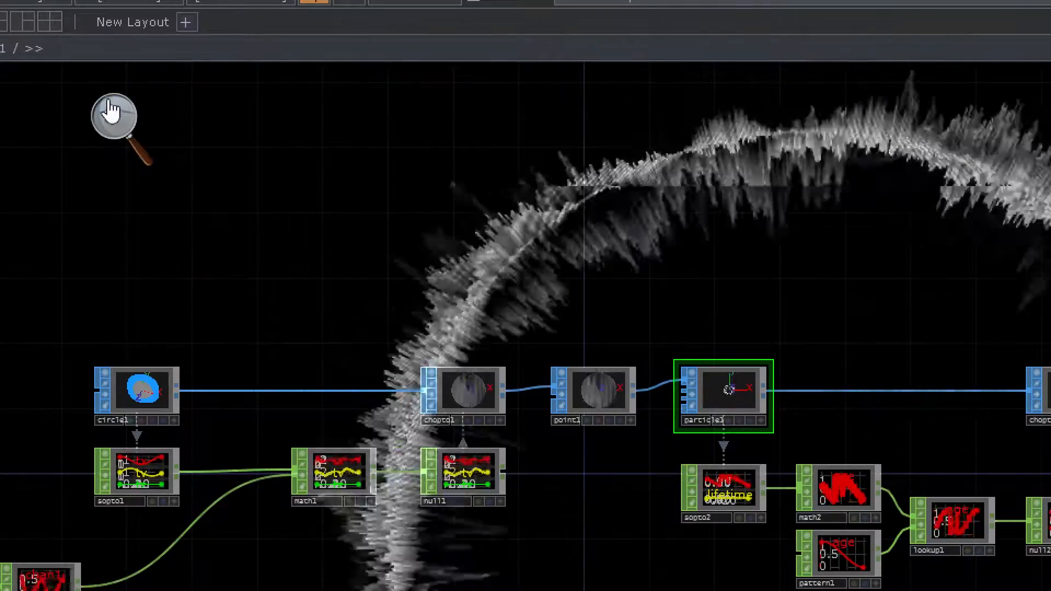
{"action": "left_click", "coordinate": [113, 104]}
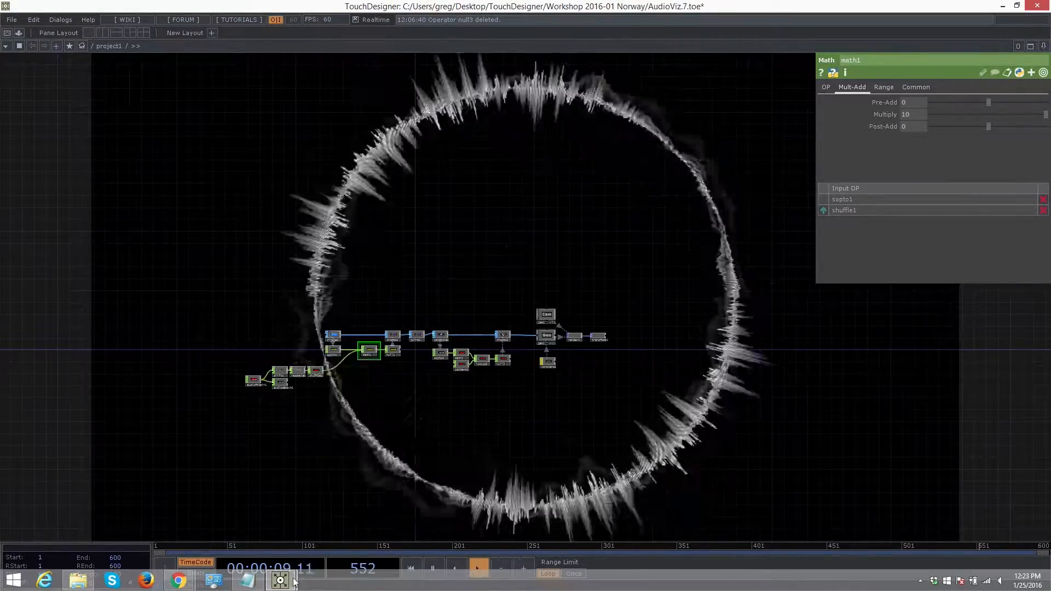
{"action": "mouse_move", "coordinate": [281, 580]}
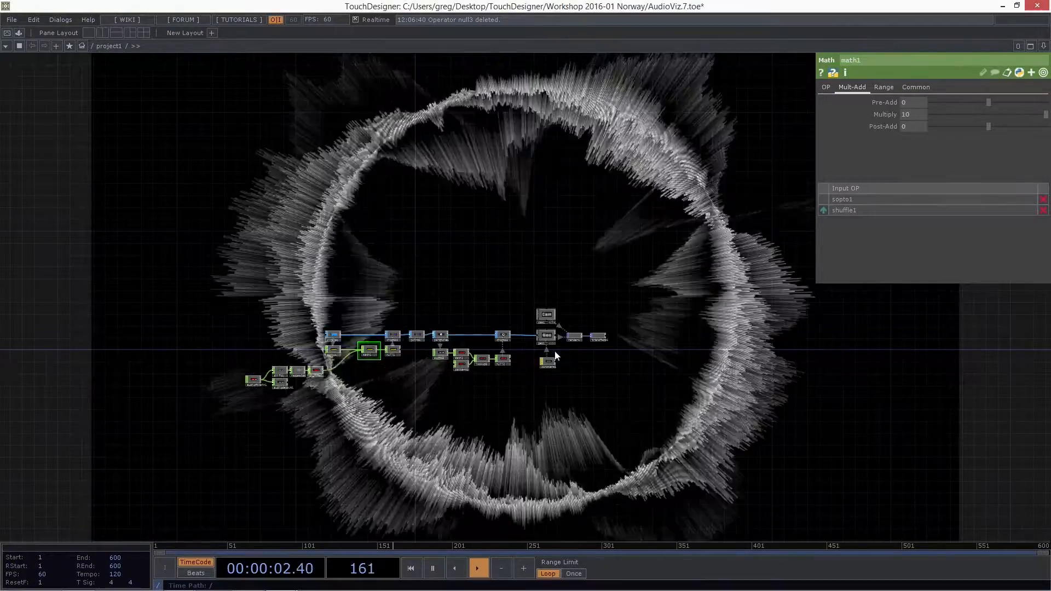
Step: Set Life Expect of particle1 to 0.05 and check the operator's particle information
{"action": "scroll", "coordinate": [502, 334], "scroll_direction": "up", "scroll_amount": 5}
{"action": "left_click", "coordinate": [502, 335]}
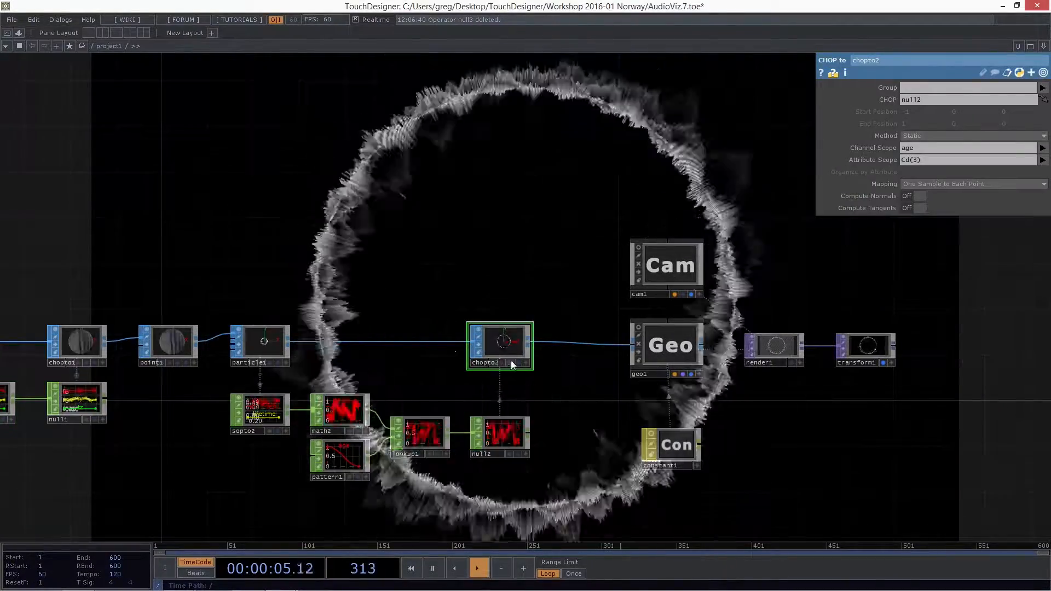
{"action": "left_click", "coordinate": [262, 342]}
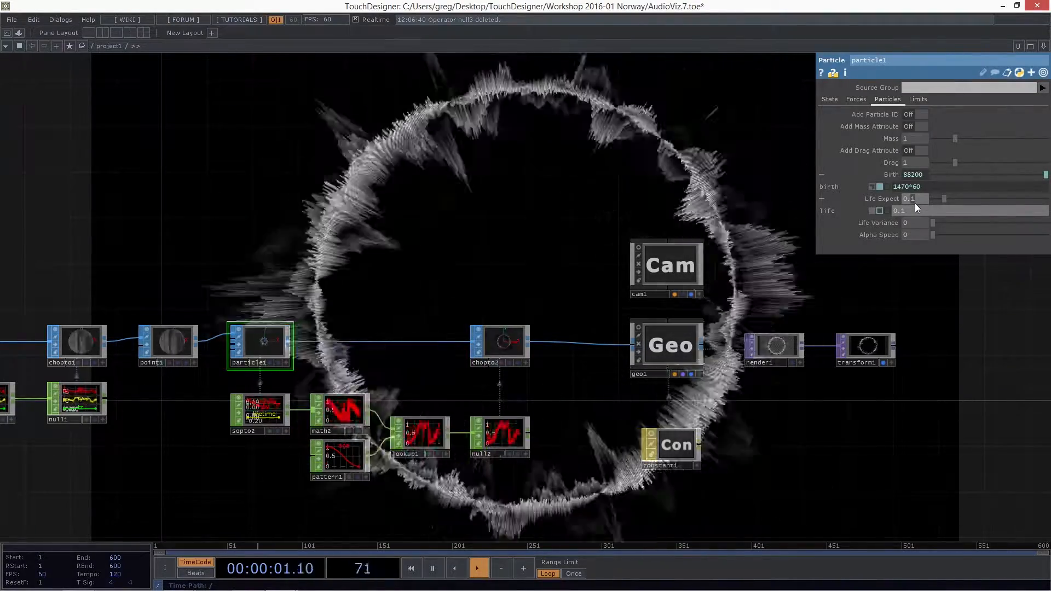
{"action": "type", "text": "05"}
{"action": "key", "text": "Return"}
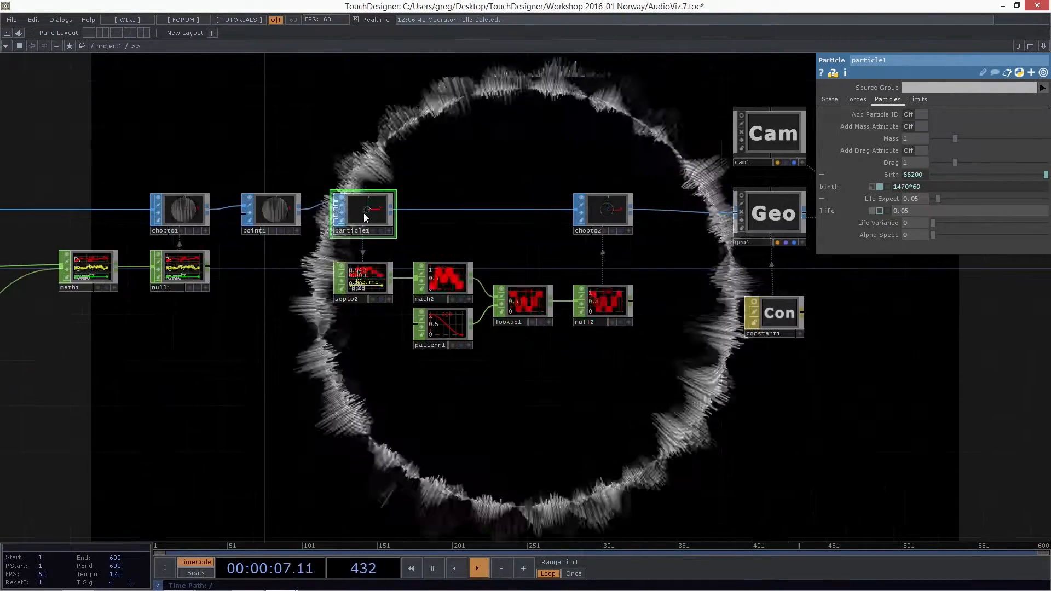
{"action": "middle_click", "coordinate": [365, 213]}
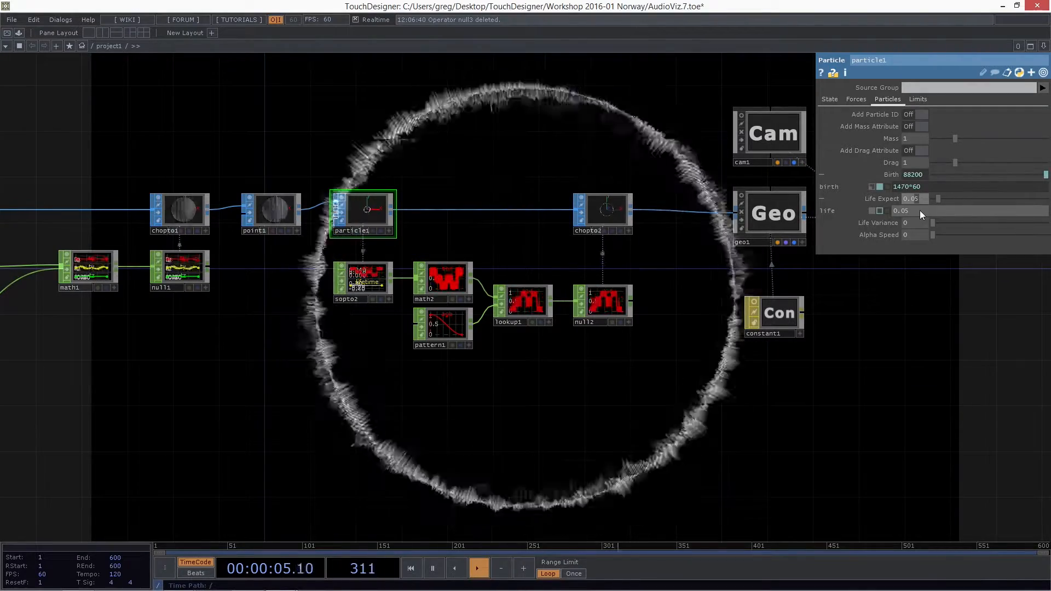
Step: Set Life Expect of particle1 to 0.2 and inspect its particle information
{"action": "key", "text": "BackSpace"}
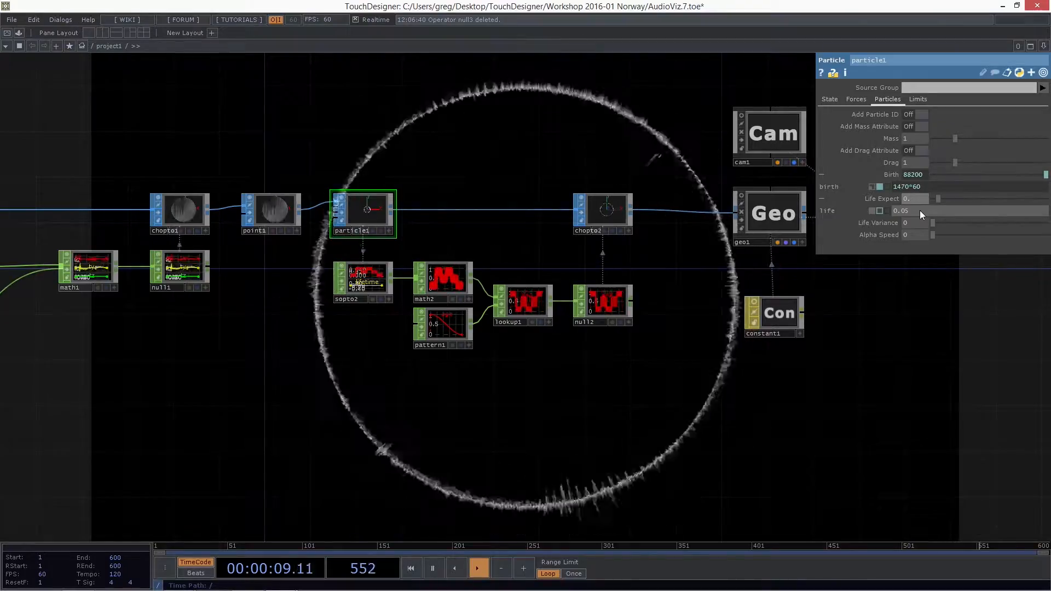
{"action": "key", "text": "BackSpace"}
{"action": "key", "text": "BackSpace"}
{"action": "type", "text": "2"}
{"action": "key", "text": "Return"}
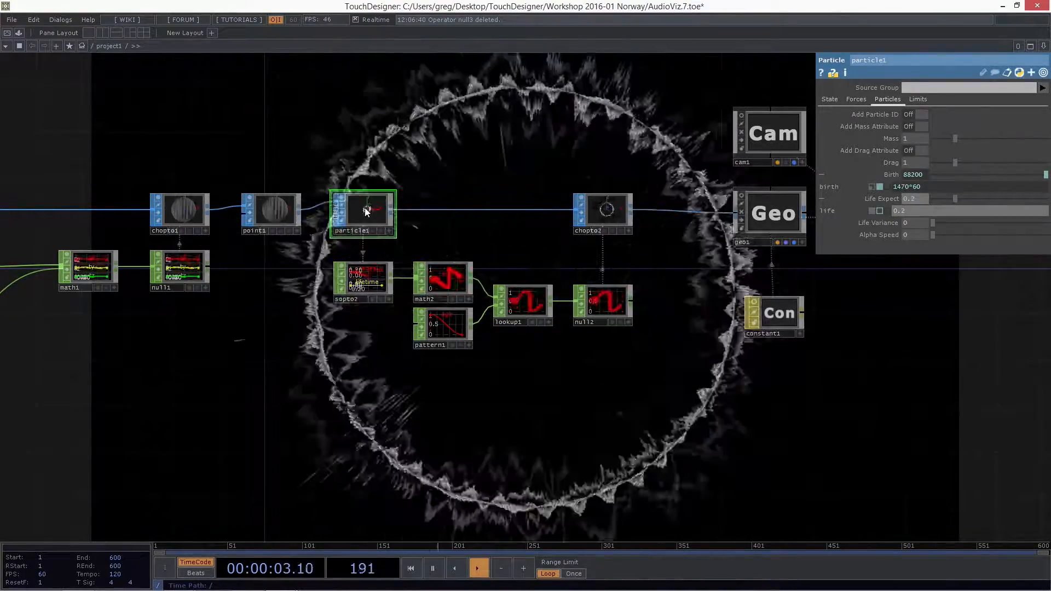
{"action": "middle_click", "coordinate": [378, 216]}
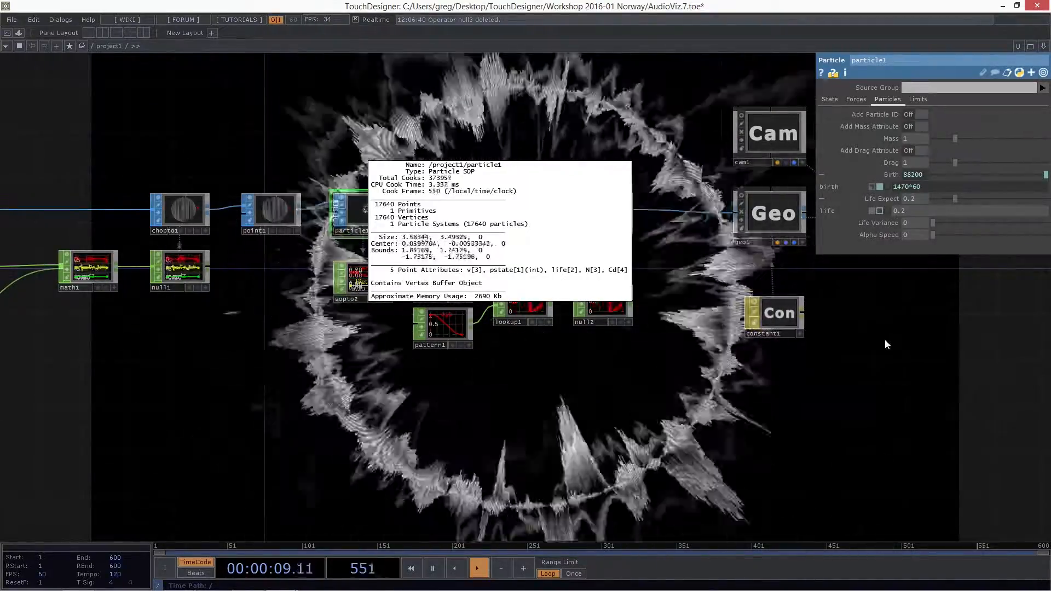
{"action": "left_click", "coordinate": [879, 338]}
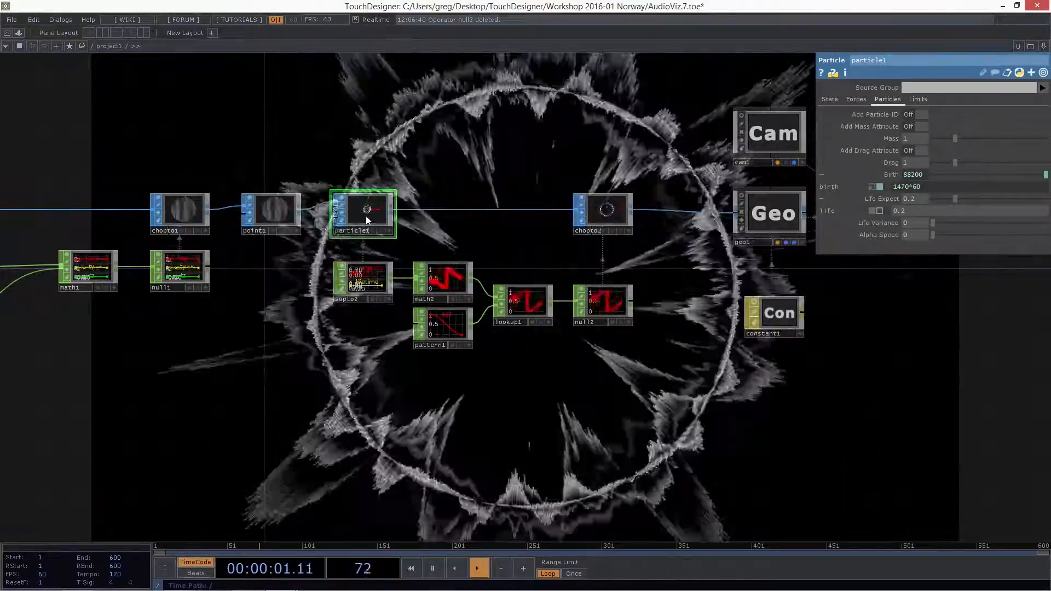
{"action": "middle_click", "coordinate": [366, 215]}
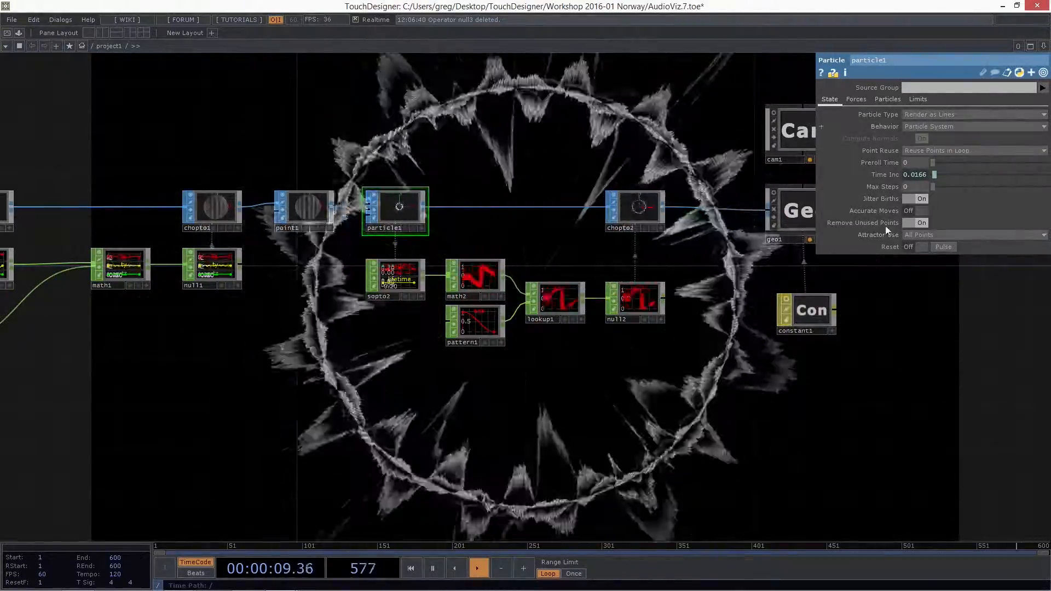
Step: Pulse Reset on particle1 three times to restart the particle system
{"action": "left_click", "coordinate": [941, 246]}
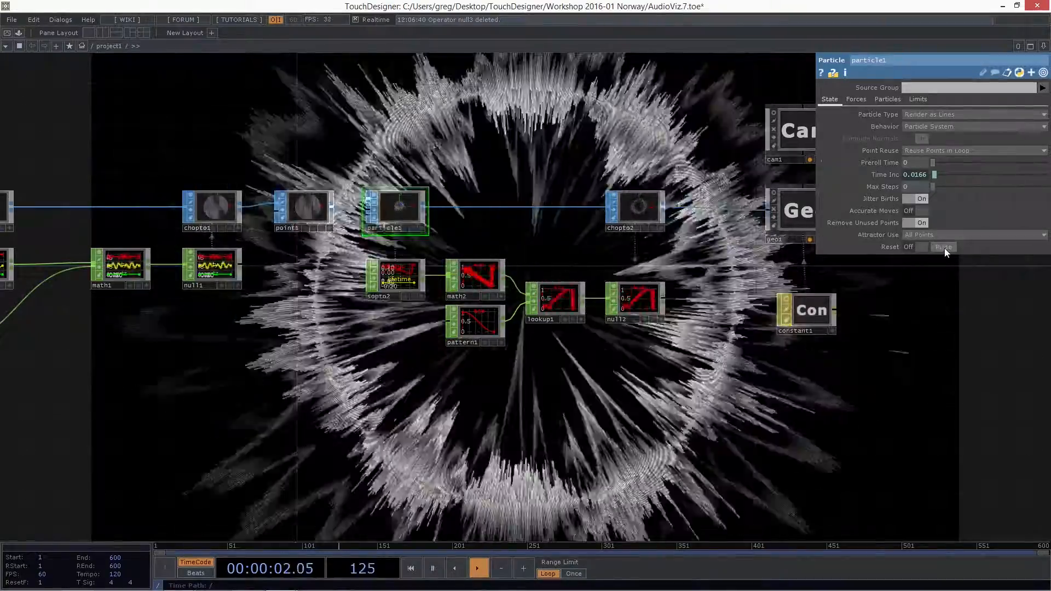
{"action": "left_click", "coordinate": [944, 248]}
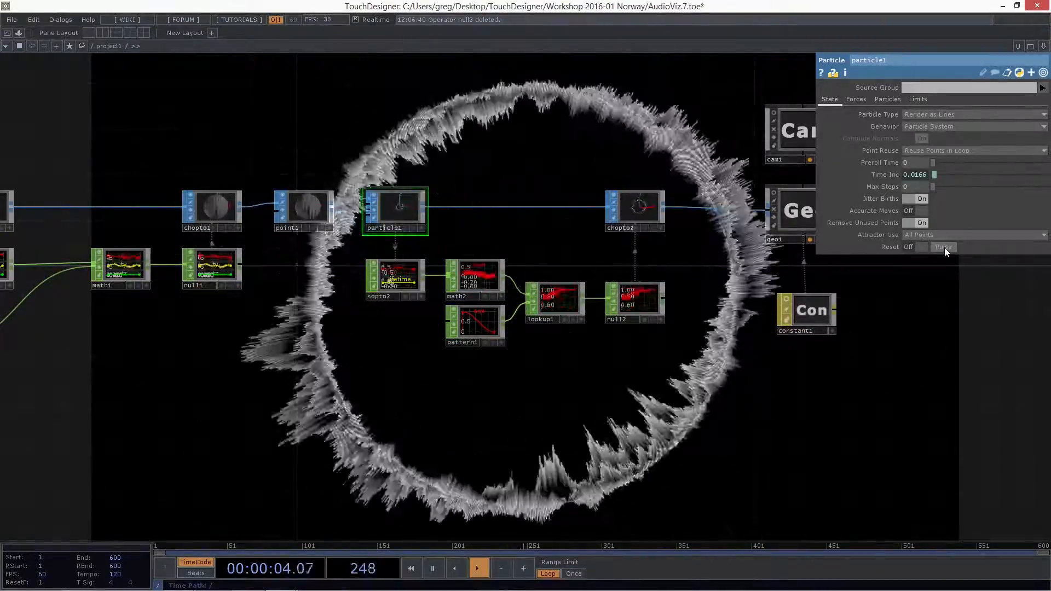
{"action": "left_click", "coordinate": [943, 247]}
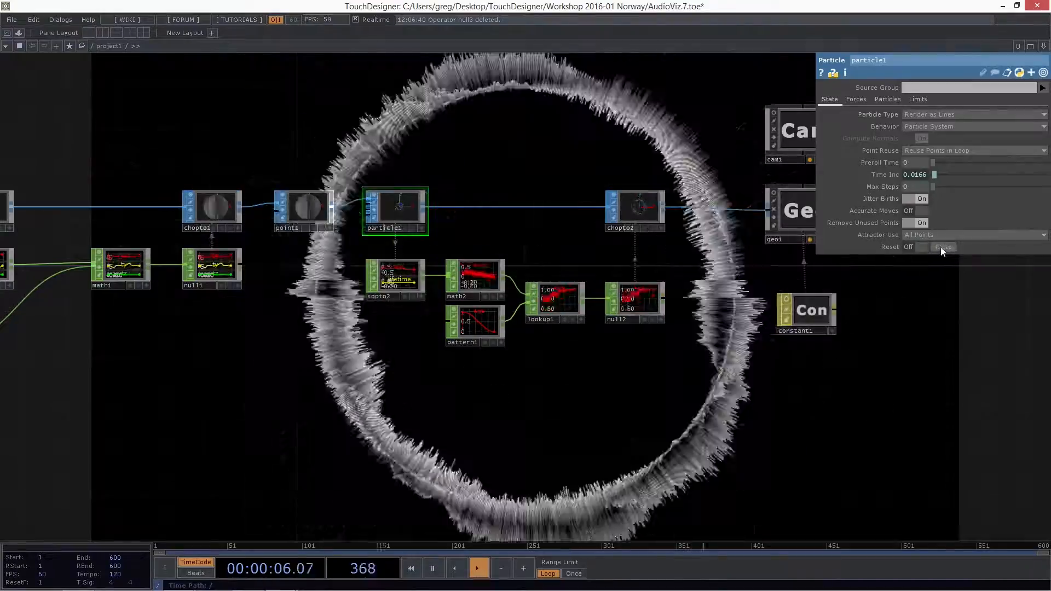
Step: Check point1's operator information and review particle1's birth and life settings
{"action": "middle_click", "coordinate": [305, 211]}
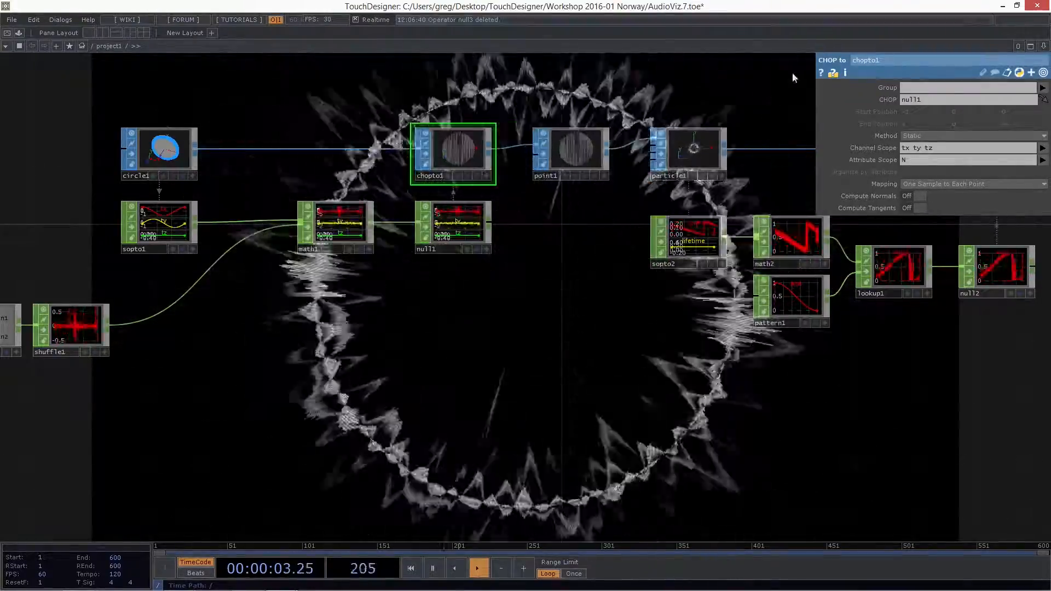
{"action": "left_click", "coordinate": [702, 146]}
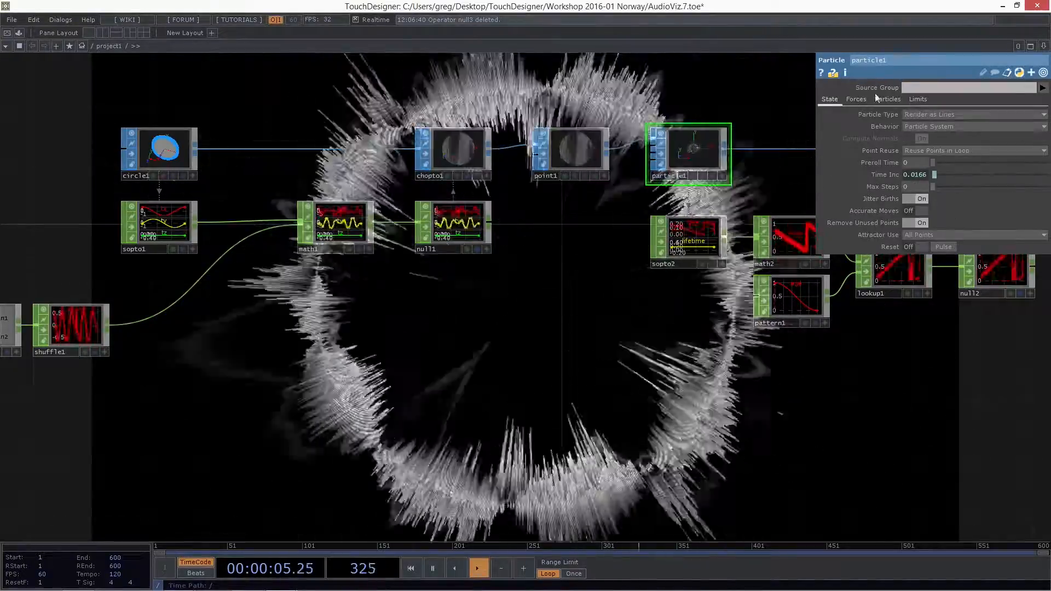
{"action": "left_click", "coordinate": [881, 98]}
{"action": "scroll", "coordinate": [619, 312], "scroll_direction": "down", "scroll_amount": 5}
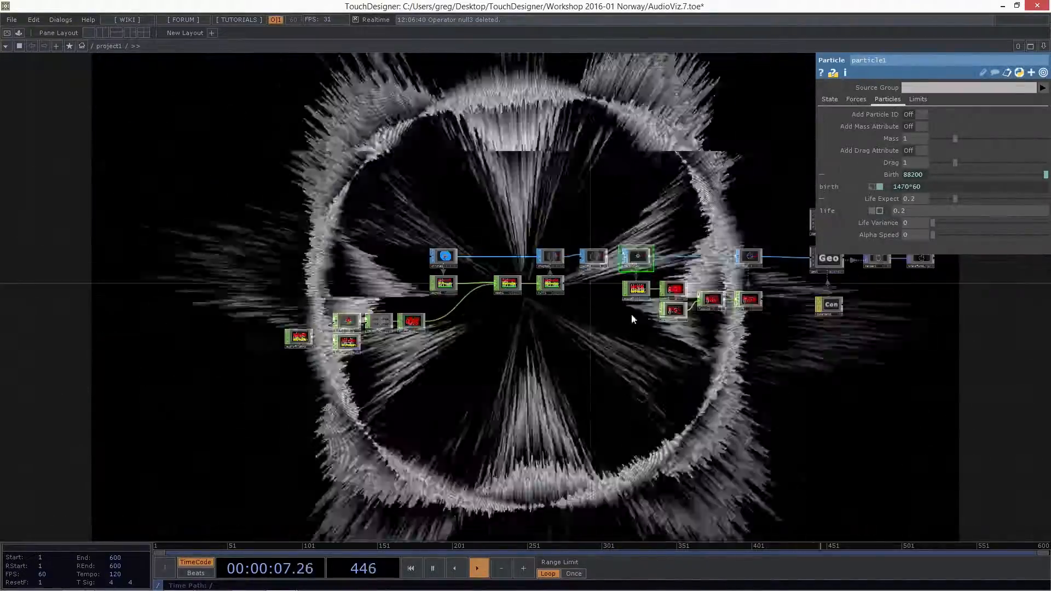
{"action": "scroll", "coordinate": [631, 315], "scroll_direction": "up", "scroll_amount": 8}
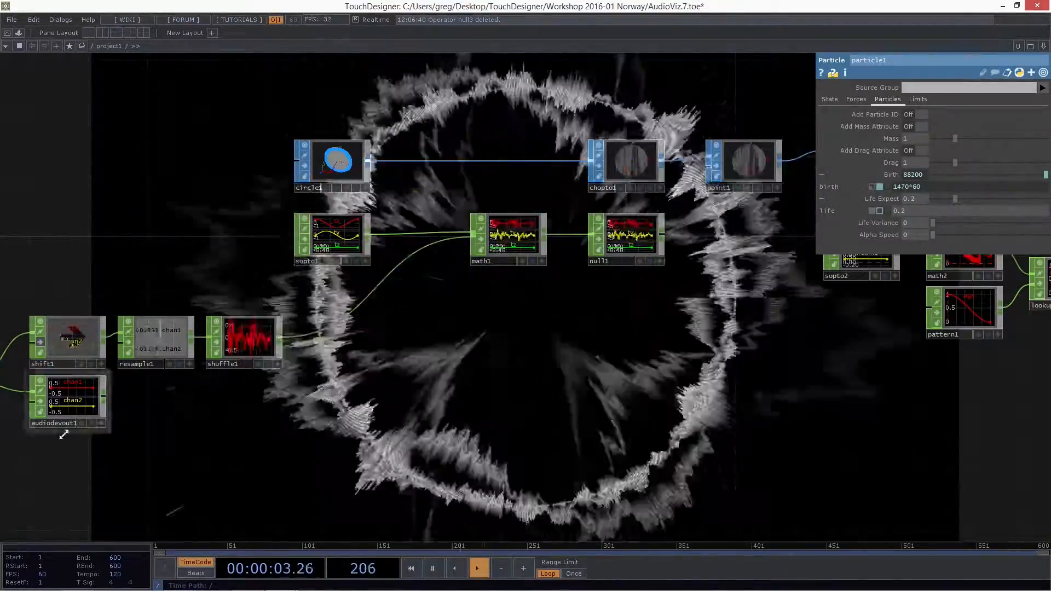
Step: Try adjusting the Multiply value of math1 to change how strongly the audio displaces the ring
{"action": "left_click", "coordinate": [517, 255]}
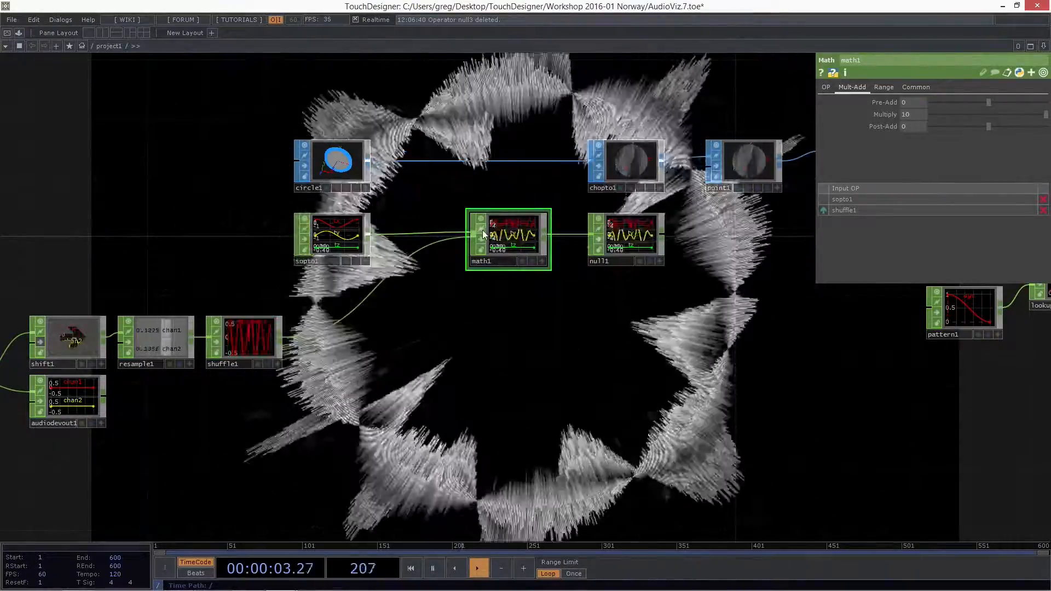
{"action": "left_click_drag", "start_coordinate": [582, 342], "coordinate": [509, 343]}
{"action": "left_click_drag", "start_coordinate": [969, 108], "coordinate": [1043, 113]}
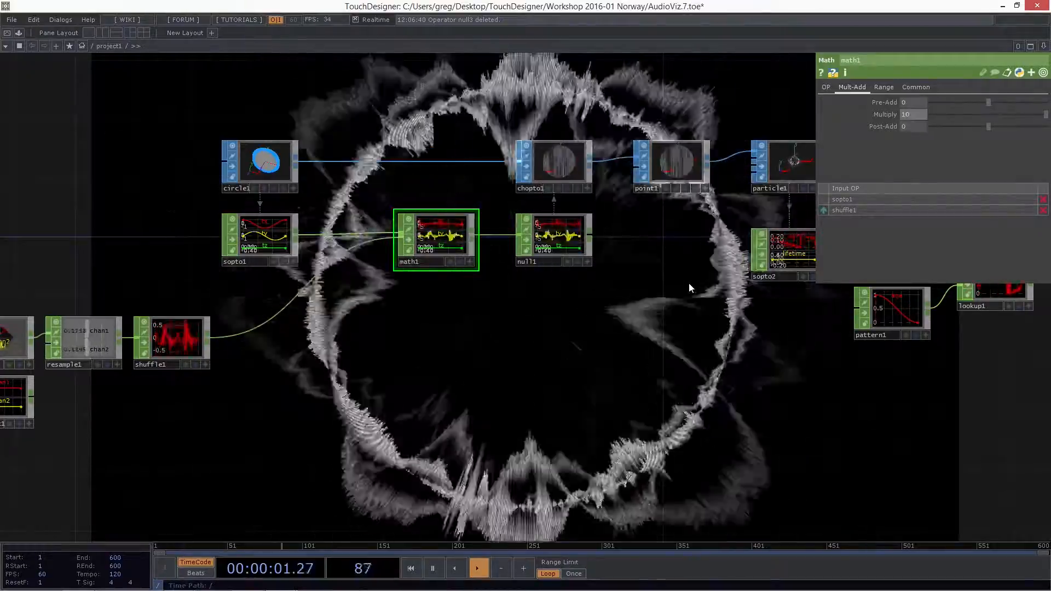
{"action": "mouse_move", "coordinate": [909, 114]}
{"action": "middle_mouse_down"}
{"action": "mouse_move", "coordinate": [911, 90]}
{"action": "mouse_move", "coordinate": [904, 172]}
{"action": "mouse_move", "coordinate": [912, 98]}
{"action": "middle_mouse_up"}
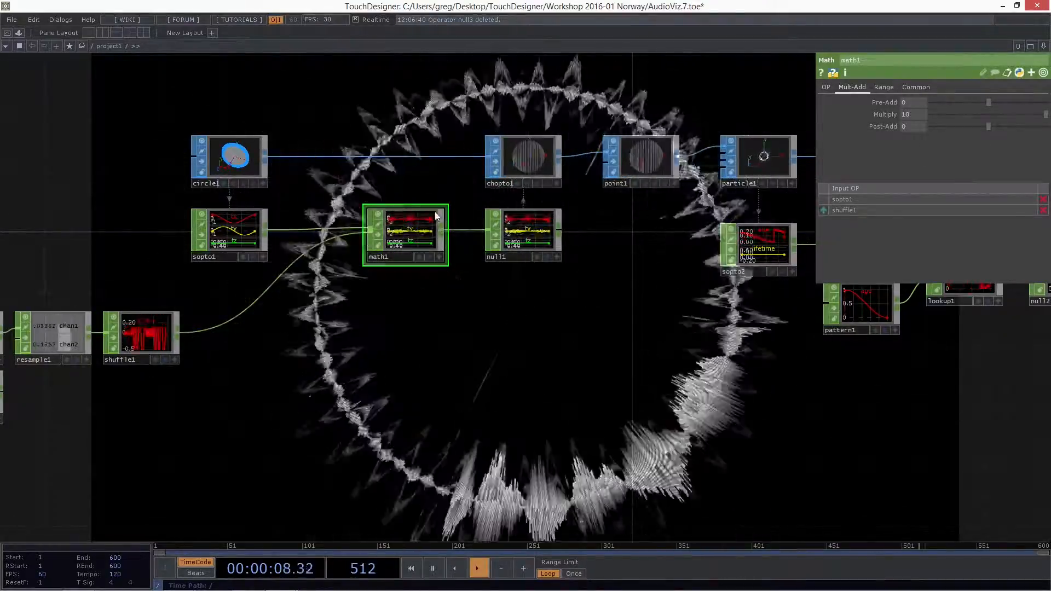
Step: Try rendering particle1 as point sprites, then return its Particle Type to Render as Lines
{"action": "scroll", "coordinate": [498, 294], "scroll_direction": "up", "scroll_amount": 10}
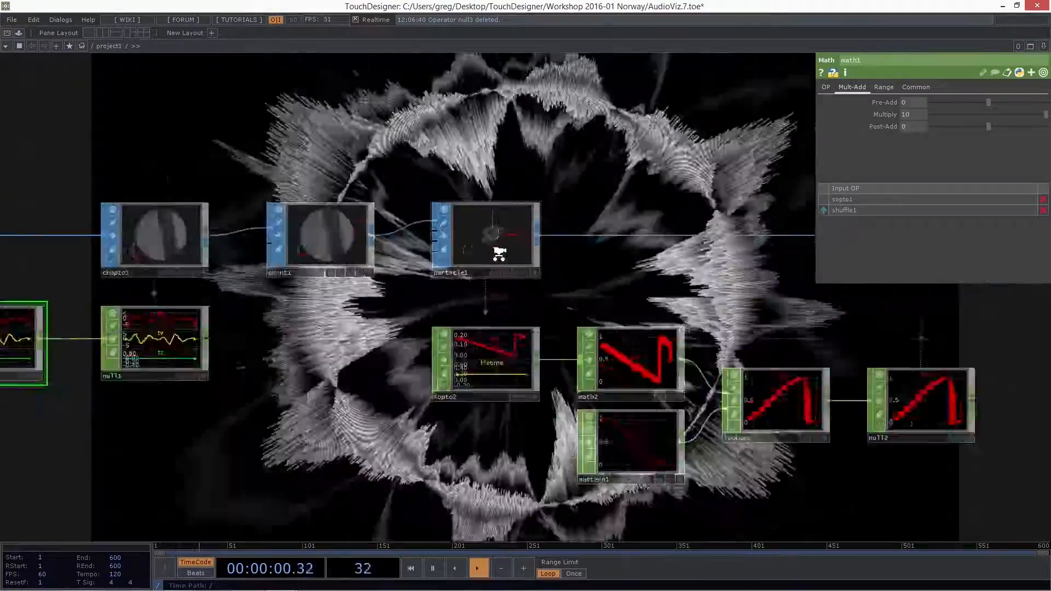
{"action": "left_click", "coordinate": [571, 222]}
{"action": "left_click", "coordinate": [830, 99]}
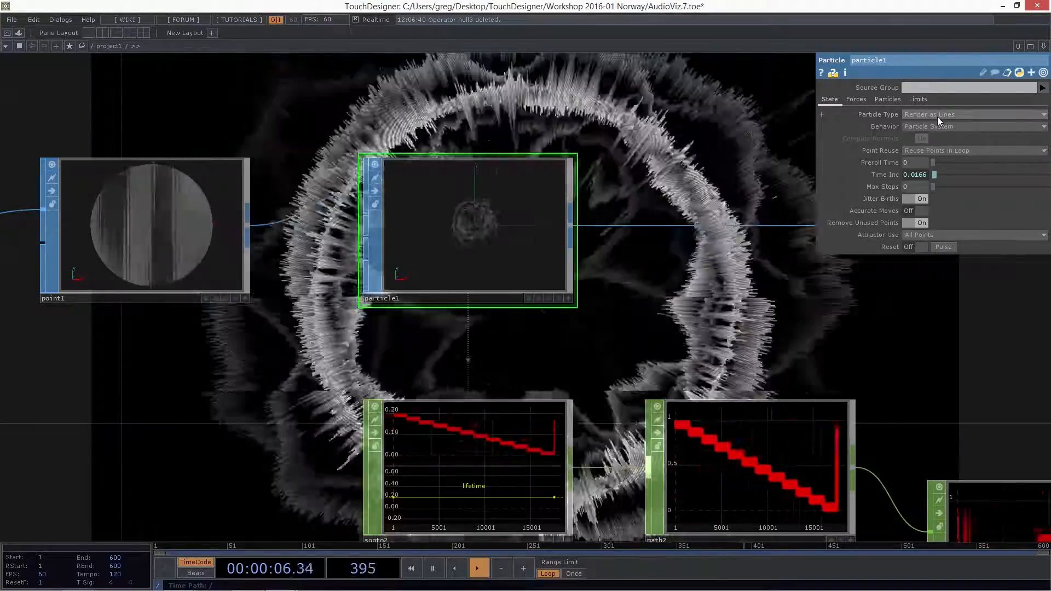
{"action": "left_click", "coordinate": [947, 114]}
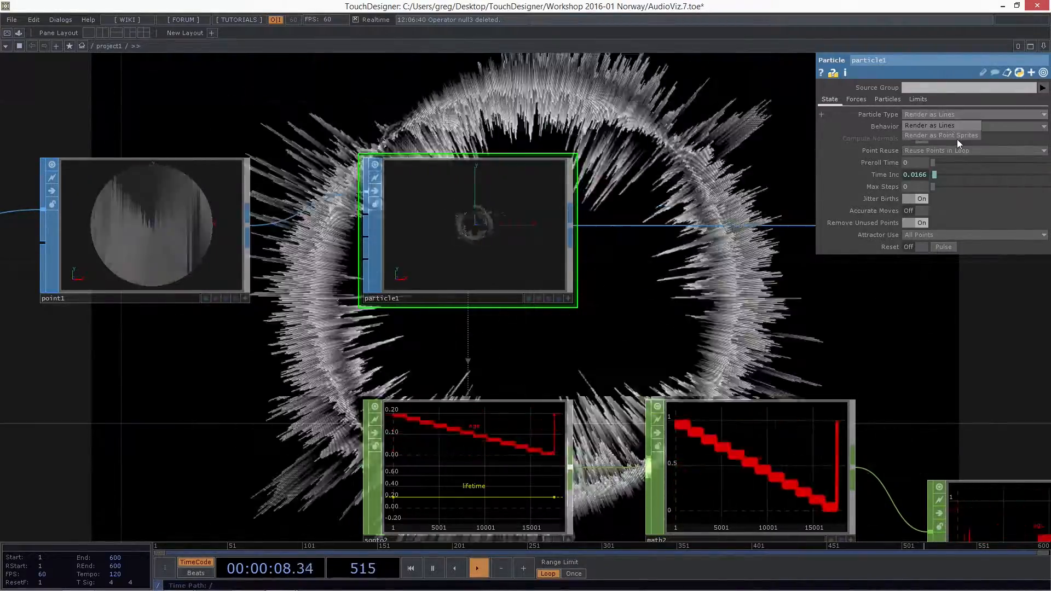
{"action": "left_click", "coordinate": [957, 136]}
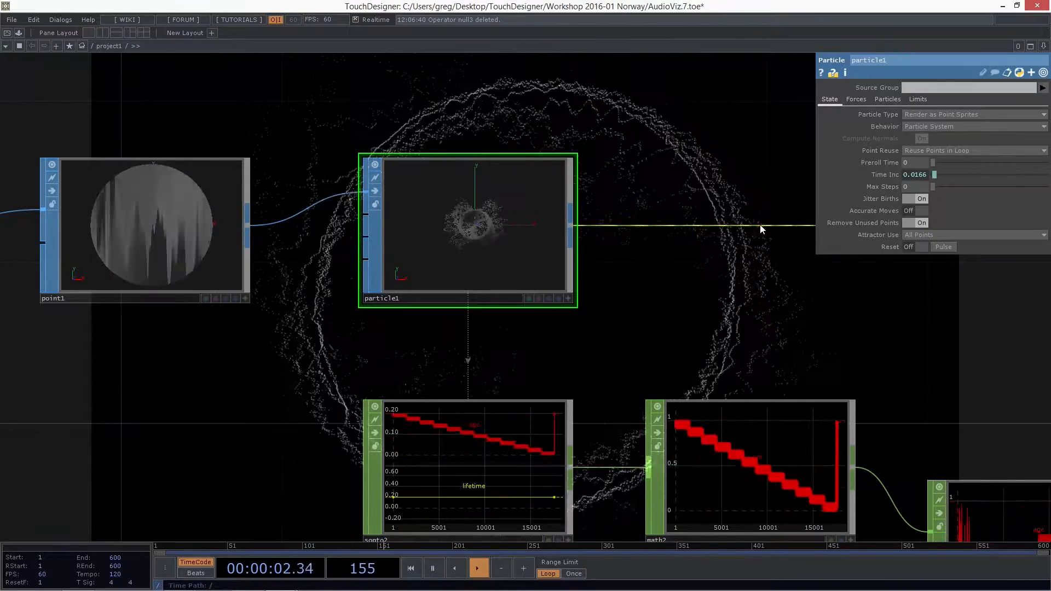
{"action": "left_click", "coordinate": [917, 114]}
{"action": "left_click", "coordinate": [923, 123]}
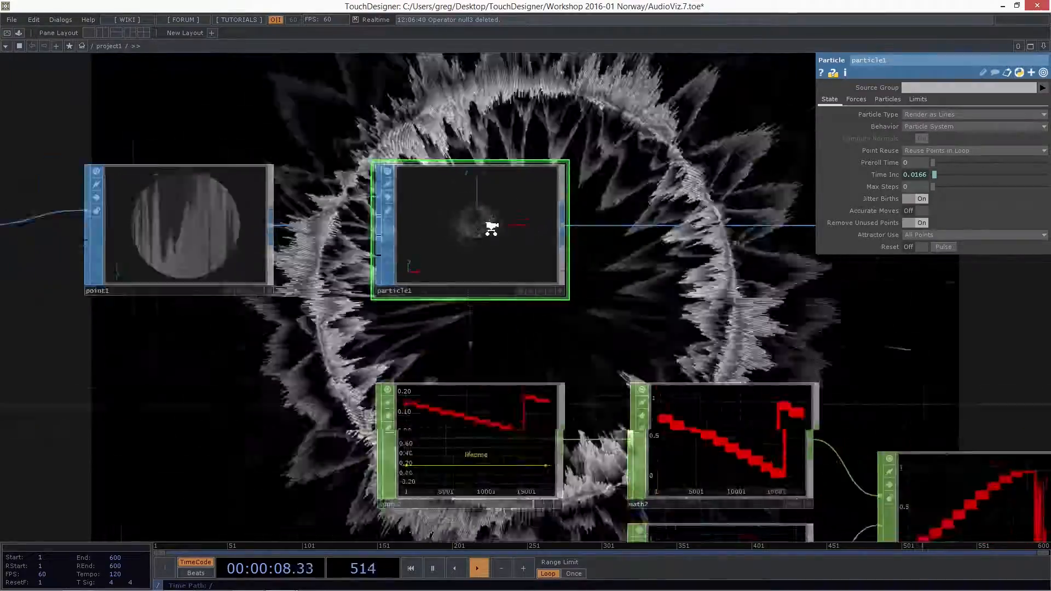
Step: Set Life Expect of particle1 to 0.05 and adjust the Multiply value of math1
{"action": "scroll", "coordinate": [493, 228], "scroll_direction": "down", "scroll_amount": 5}
{"action": "left_click", "coordinate": [886, 100]}
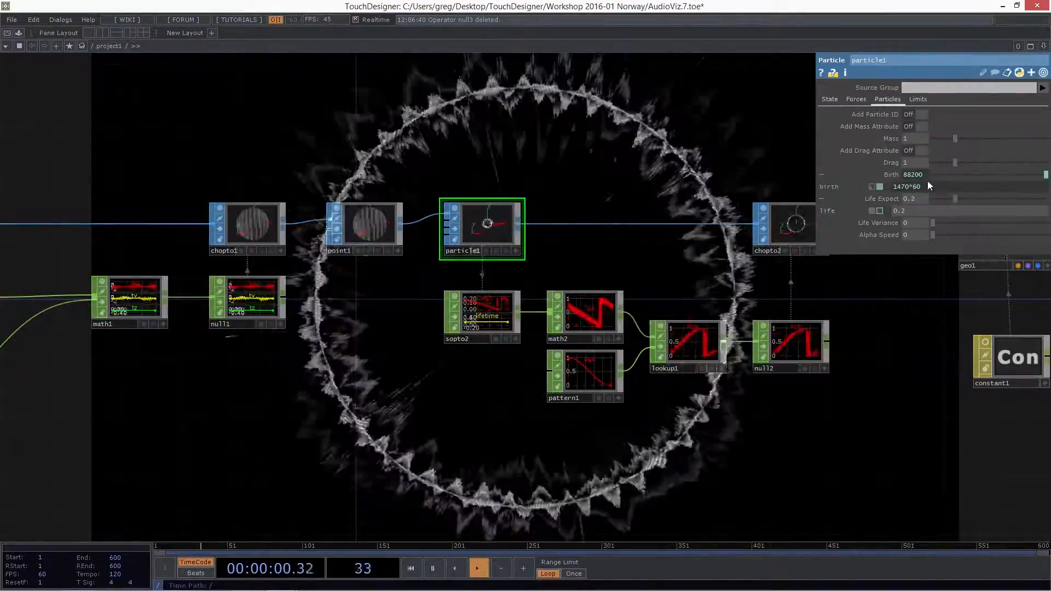
{"action": "scroll", "coordinate": [668, 247], "scroll_direction": "down", "scroll_amount": 3}
{"action": "scroll", "coordinate": [668, 247], "scroll_direction": "down", "scroll_amount": 2}
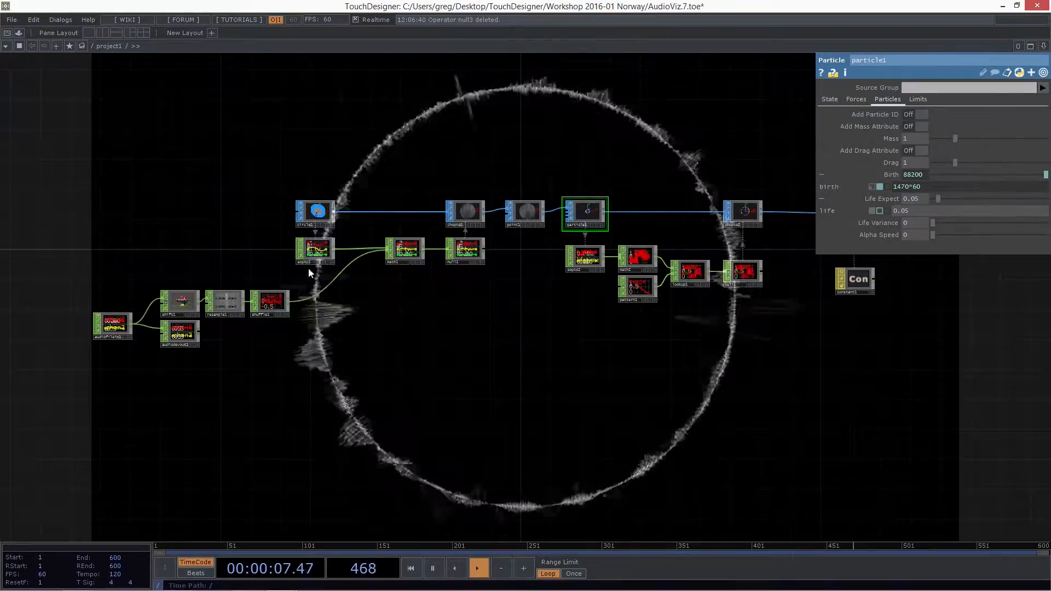
{"action": "left_click", "coordinate": [409, 250]}
{"action": "middle_click_drag", "start_coordinate": [921, 114], "coordinate": [921, 88]}
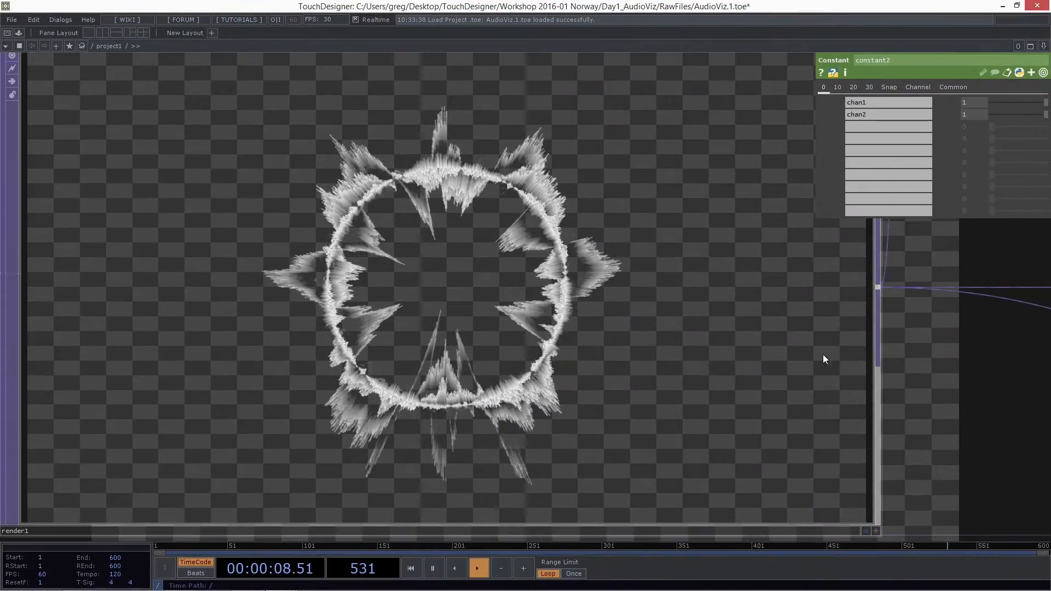
Step: Examine the finished network in the AudioViz.1 project, following render1 through the cache, cache select and reorder operators to out1
{"action": "key", "text": "space"}
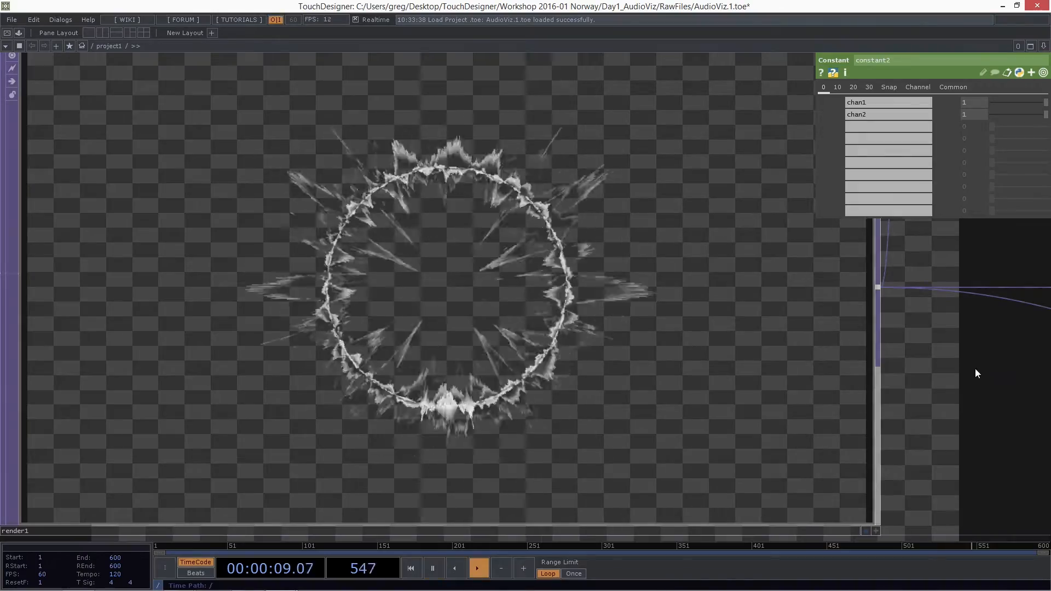
{"action": "scroll", "coordinate": [414, 287], "scroll_direction": "down", "scroll_amount": 10}
{"action": "scroll", "coordinate": [512, 308], "scroll_direction": "up", "scroll_amount": 4}
{"action": "scroll", "coordinate": [630, 356], "scroll_direction": "down", "scroll_amount": 5}
{"action": "scroll", "coordinate": [659, 462], "scroll_direction": "up", "scroll_amount": 3}
{"action": "left_click_drag", "start_coordinate": [723, 225], "coordinate": [533, 272]}
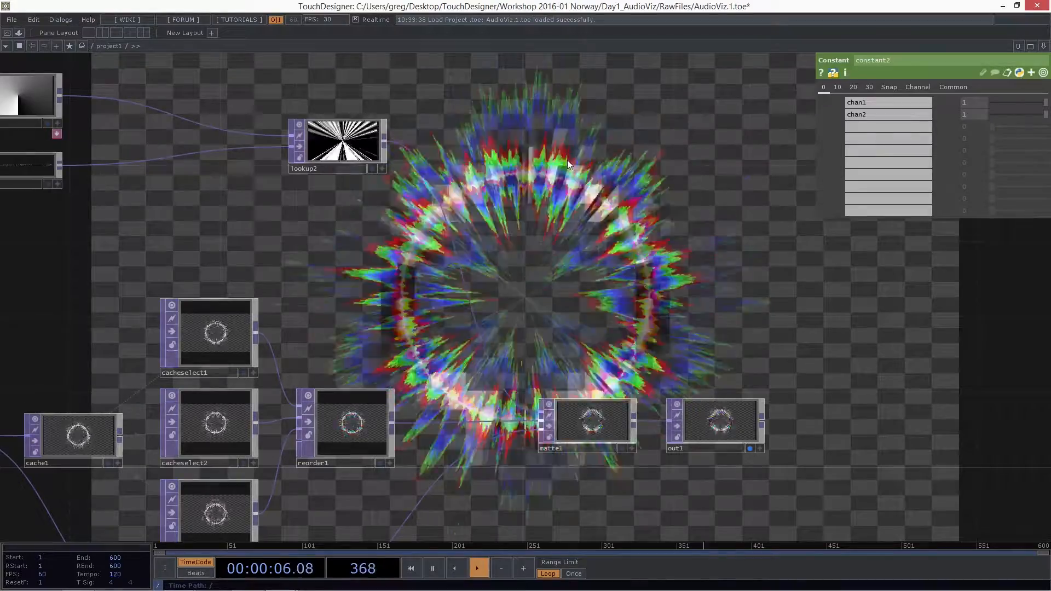
Step: Switch back to the AudioViz.7 project window and maximize it
{"action": "left_click_drag", "start_coordinate": [511, 7], "coordinate": [492, 222]}
{"action": "left_click", "coordinate": [505, 115]}
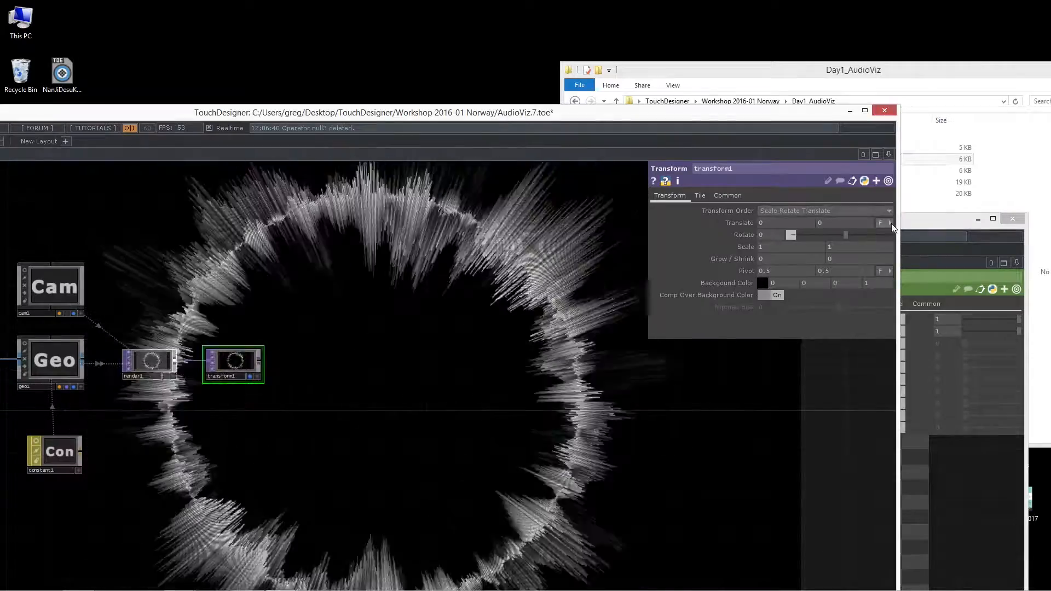
{"action": "left_click", "coordinate": [930, 221]}
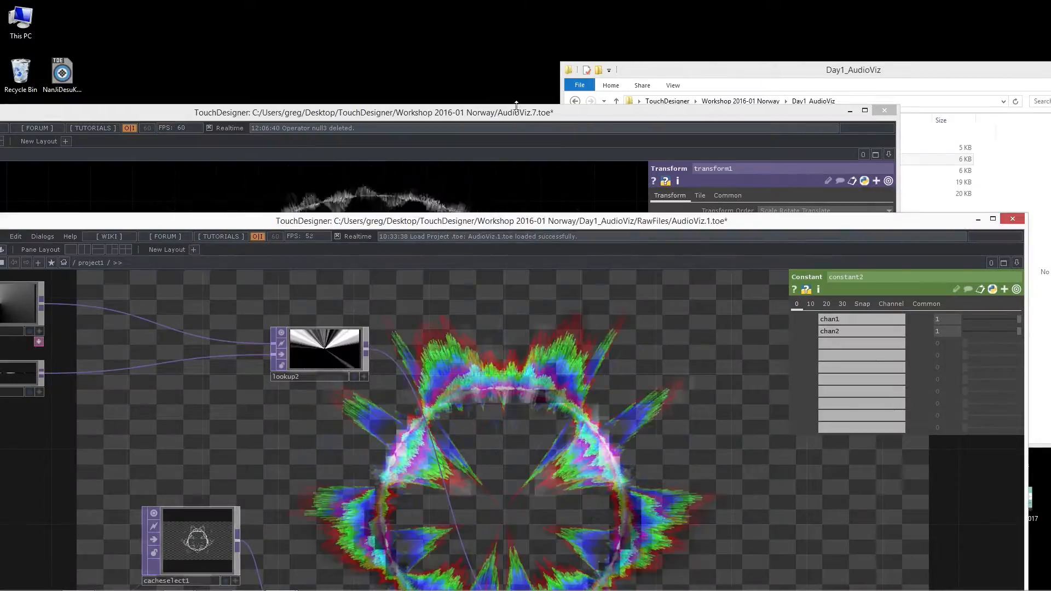
{"action": "double_click", "coordinate": [556, 112]}
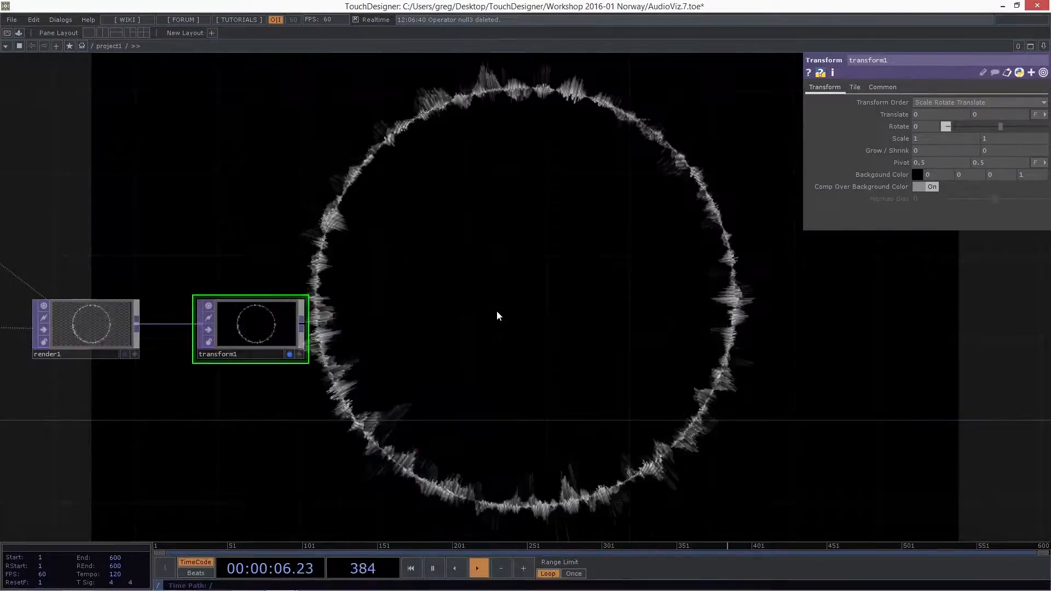
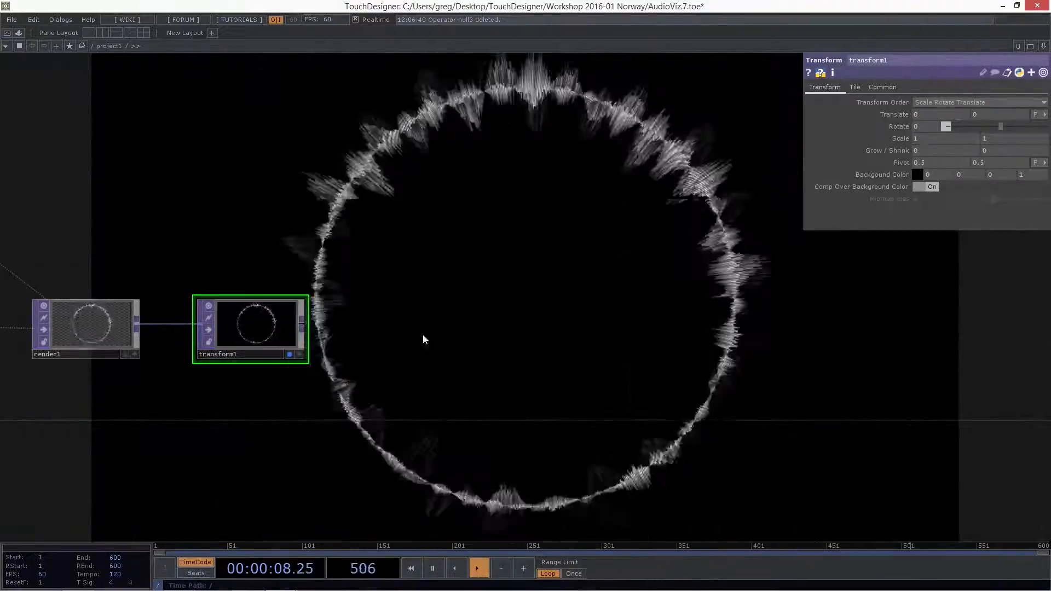
Step: Add a Cache TOP connected to the output of transform1 and place it beside transform1
{"action": "scroll", "coordinate": [328, 384], "scroll_direction": "up", "scroll_amount": 2}
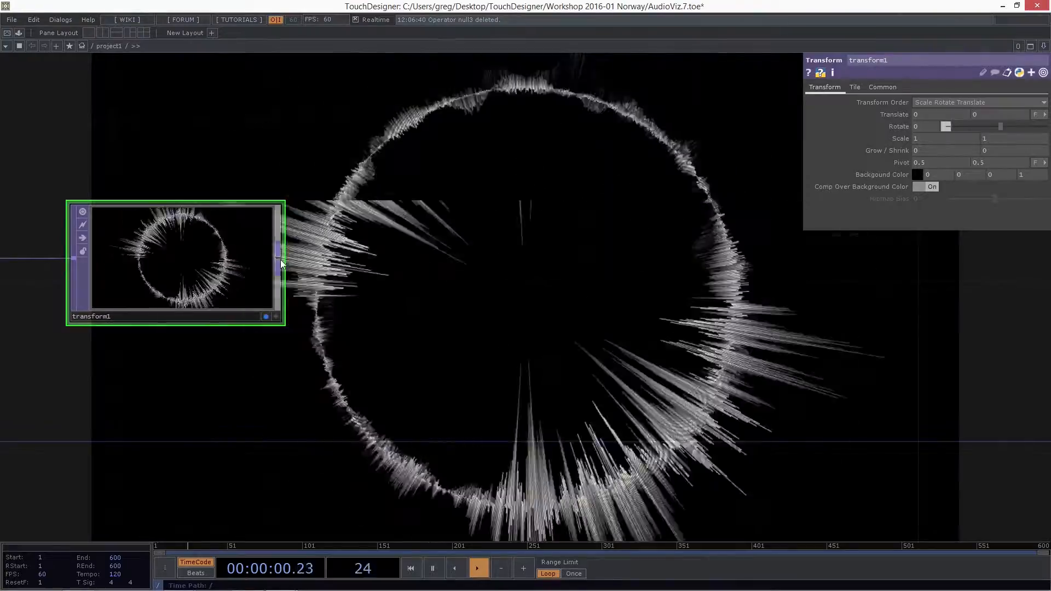
{"action": "right_click", "coordinate": [279, 261]}
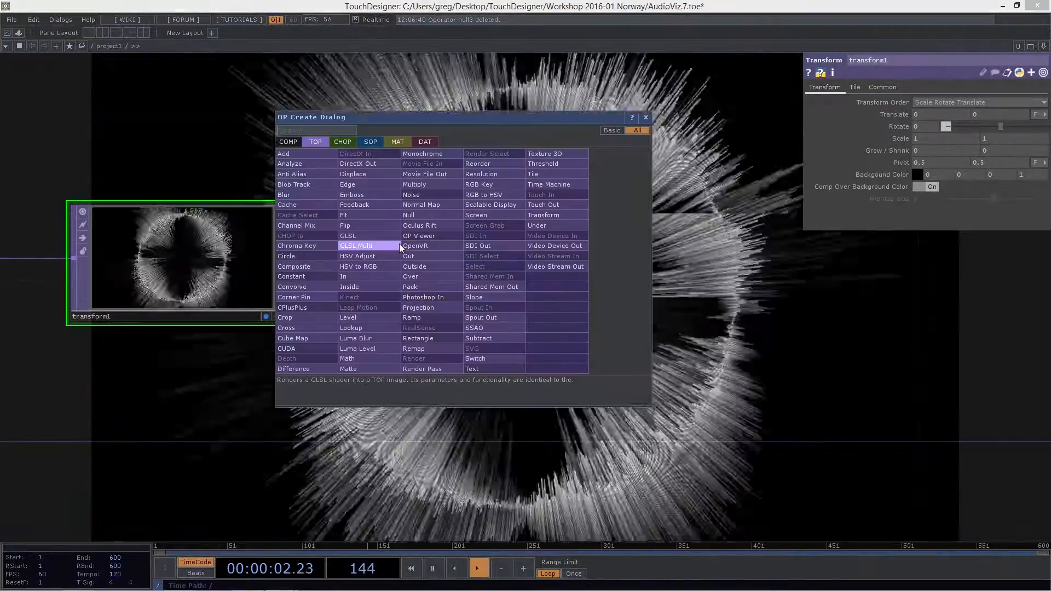
{"action": "type", "text": "c"}
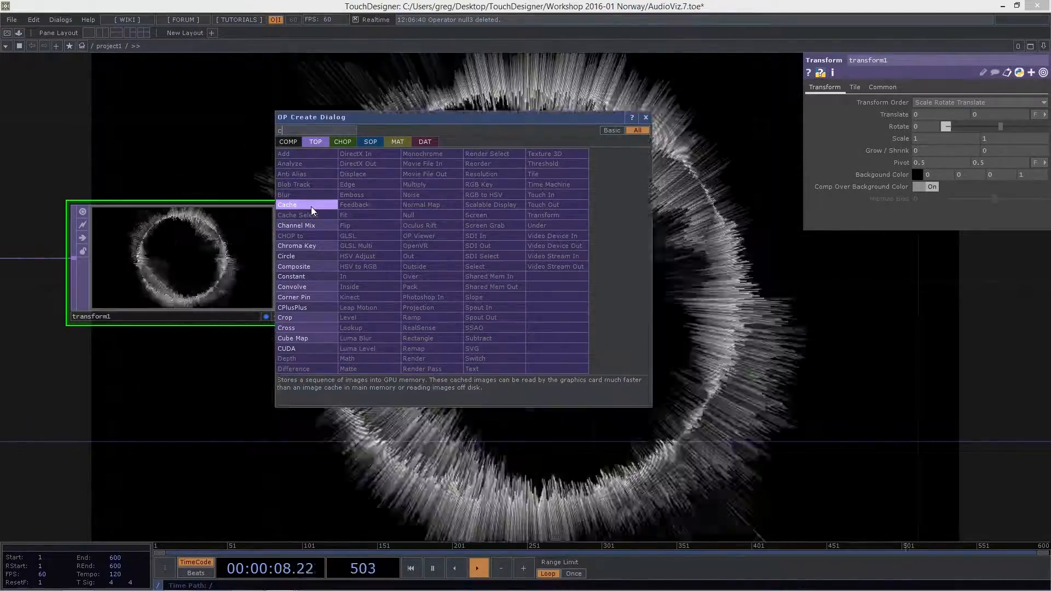
{"action": "left_click", "coordinate": [312, 205]}
{"action": "left_click", "coordinate": [433, 259]}
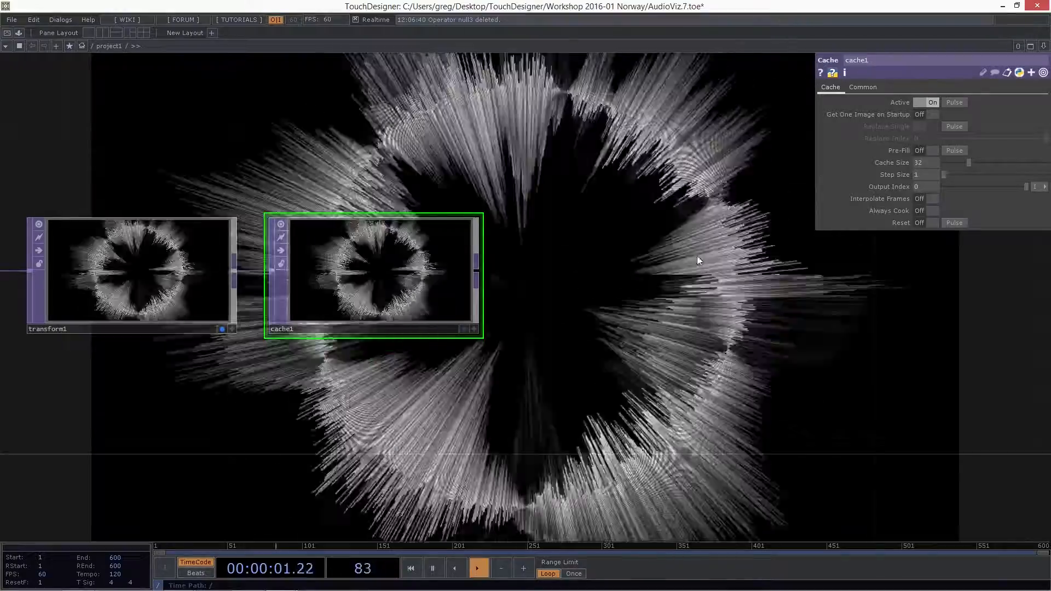
{"action": "left_click_drag", "start_coordinate": [515, 285], "coordinate": [609, 269]}
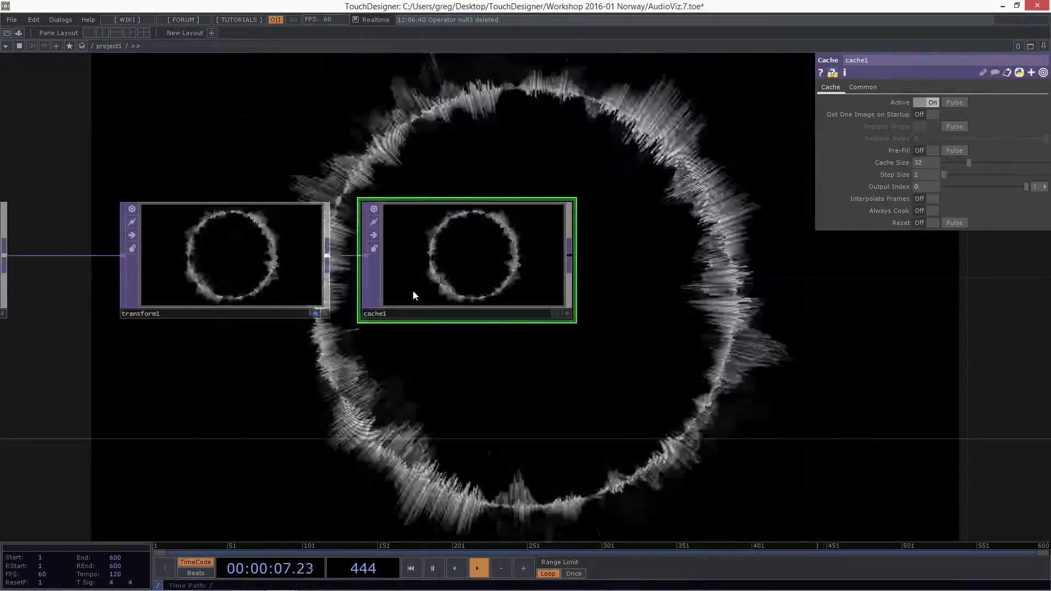
Step: Inspect the operator information of transform1 and cache1 to compare their GPU memory use
{"action": "middle_click_drag", "start_coordinate": [253, 268], "coordinate": [211, 240]}
{"action": "scroll", "coordinate": [213, 258], "scroll_direction": "up", "scroll_amount": 2}
{"action": "scroll", "coordinate": [217, 267], "scroll_direction": "up", "scroll_amount": 2}
{"action": "middle_click_drag", "start_coordinate": [361, 328], "coordinate": [370, 353]}
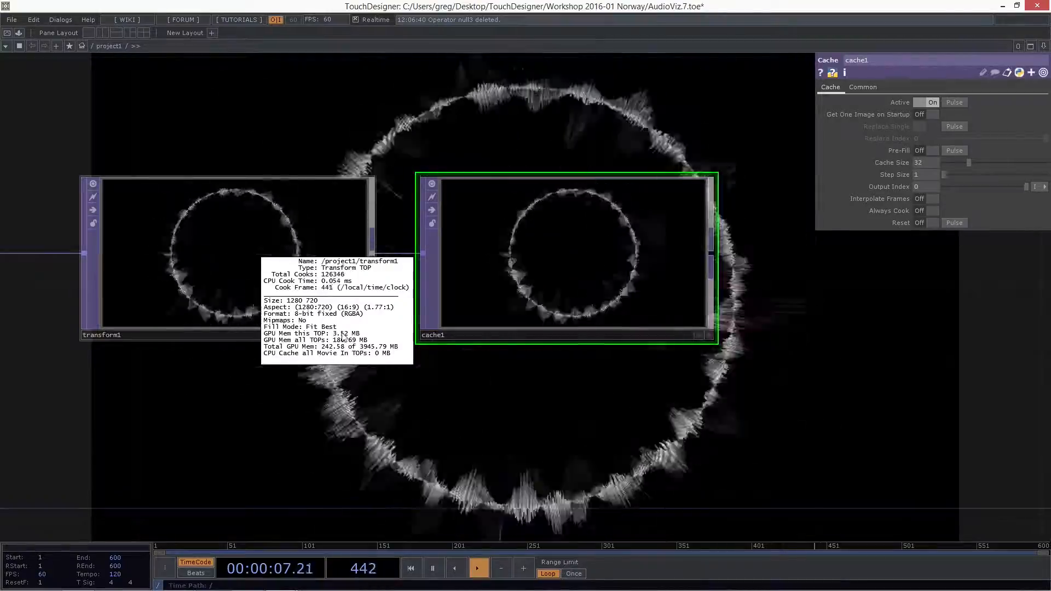
{"action": "middle_click_drag", "start_coordinate": [412, 481], "coordinate": [430, 469]}
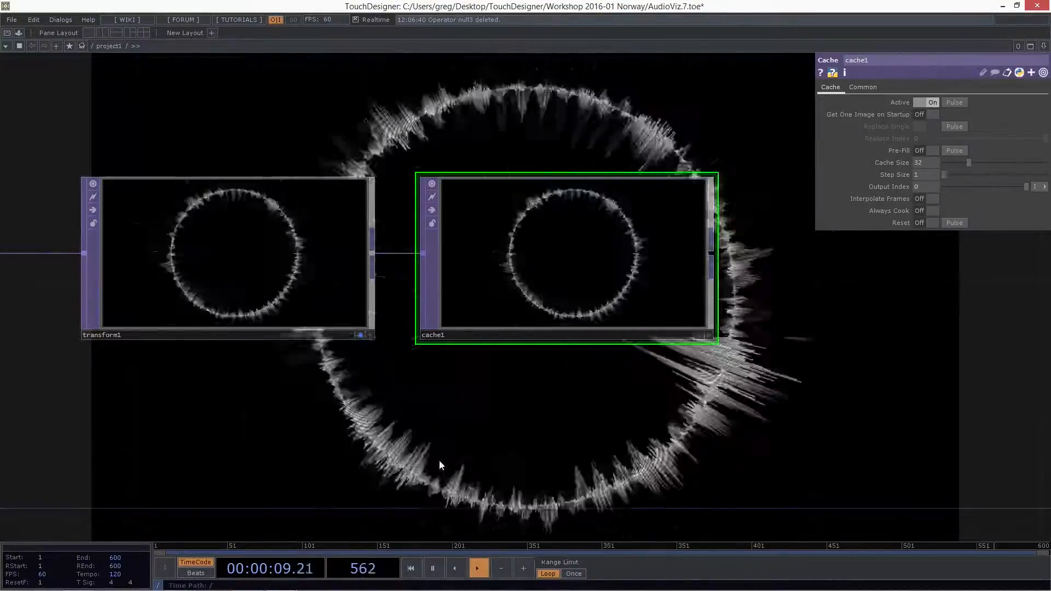
{"action": "middle_click_drag", "start_coordinate": [550, 220], "coordinate": [646, 272]}
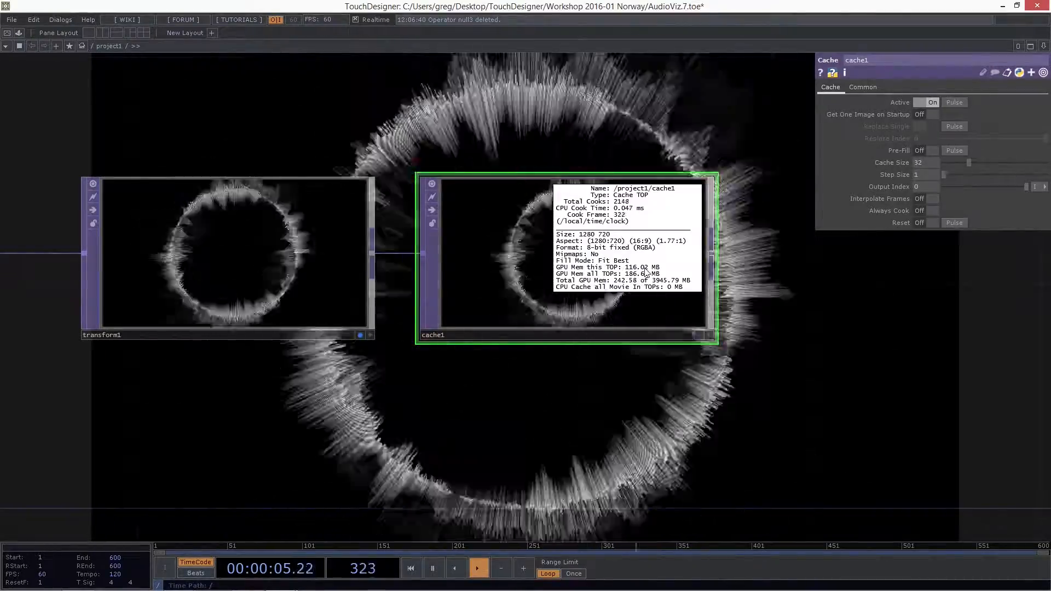
{"action": "middle_click_drag", "start_coordinate": [493, 219], "coordinate": [504, 234]}
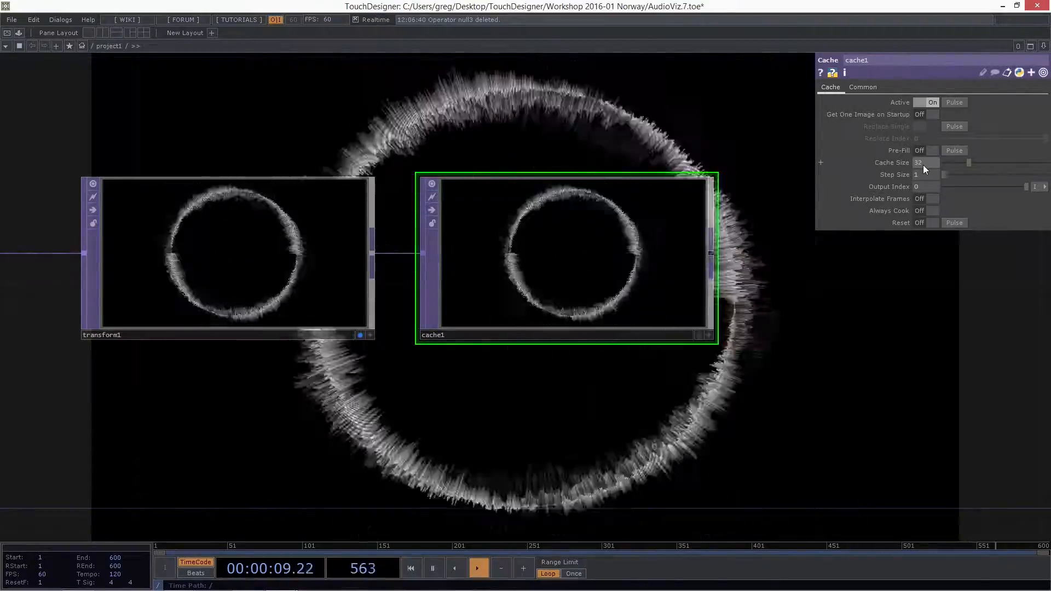
Step: Try scrubbing the Output Index of cache1 to step through its cached frames, and return it to 0
{"action": "scroll", "coordinate": [392, 262], "scroll_direction": "down", "scroll_amount": 8}
{"action": "left_click_drag", "start_coordinate": [506, 367], "coordinate": [424, 383]}
{"action": "scroll", "coordinate": [599, 247], "scroll_direction": "up", "scroll_amount": 5}
{"action": "left_click_drag", "start_coordinate": [598, 246], "coordinate": [557, 246]}
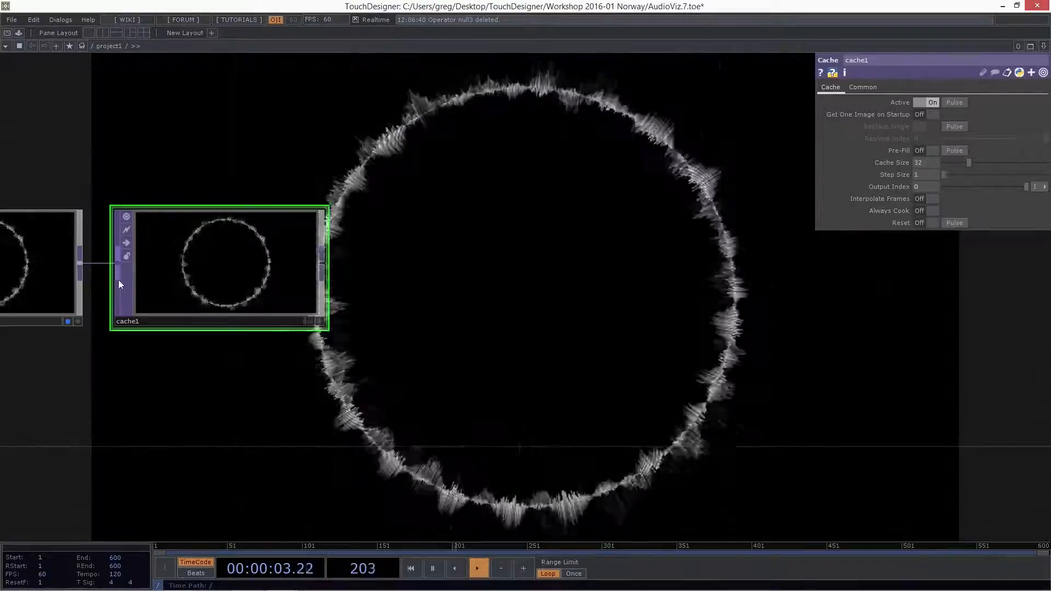
{"action": "scroll", "coordinate": [650, 284], "scroll_direction": "up", "scroll_amount": 5}
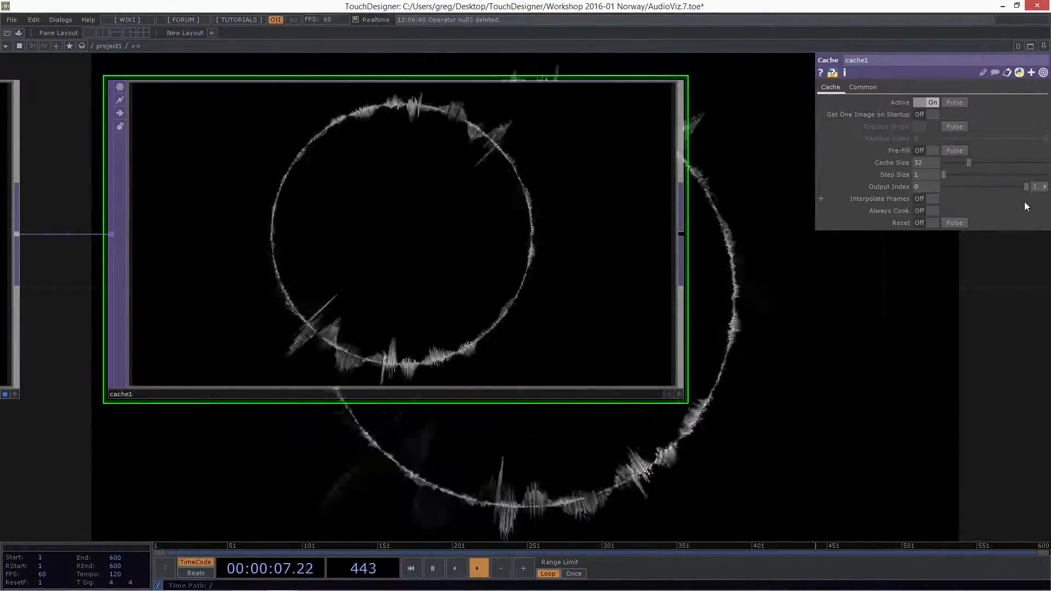
{"action": "left_click_drag", "start_coordinate": [1022, 187], "coordinate": [1050, 193]}
{"action": "left_click_drag", "start_coordinate": [903, 217], "coordinate": [1049, 186]}
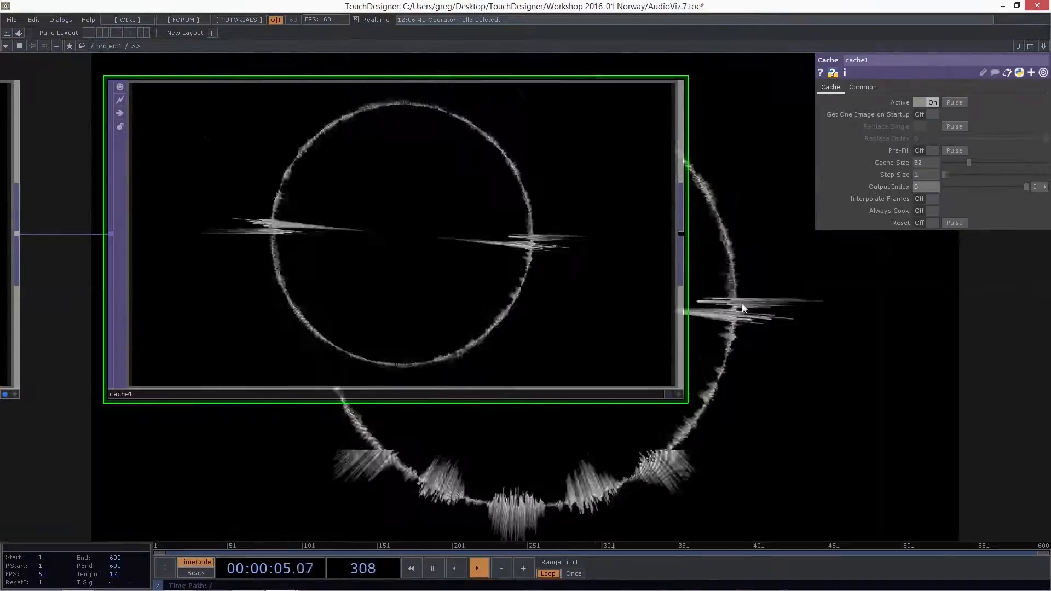
{"action": "left_click_drag", "start_coordinate": [743, 308], "coordinate": [419, 317]}
{"action": "scroll", "coordinate": [464, 322], "scroll_direction": "down", "scroll_amount": 5}
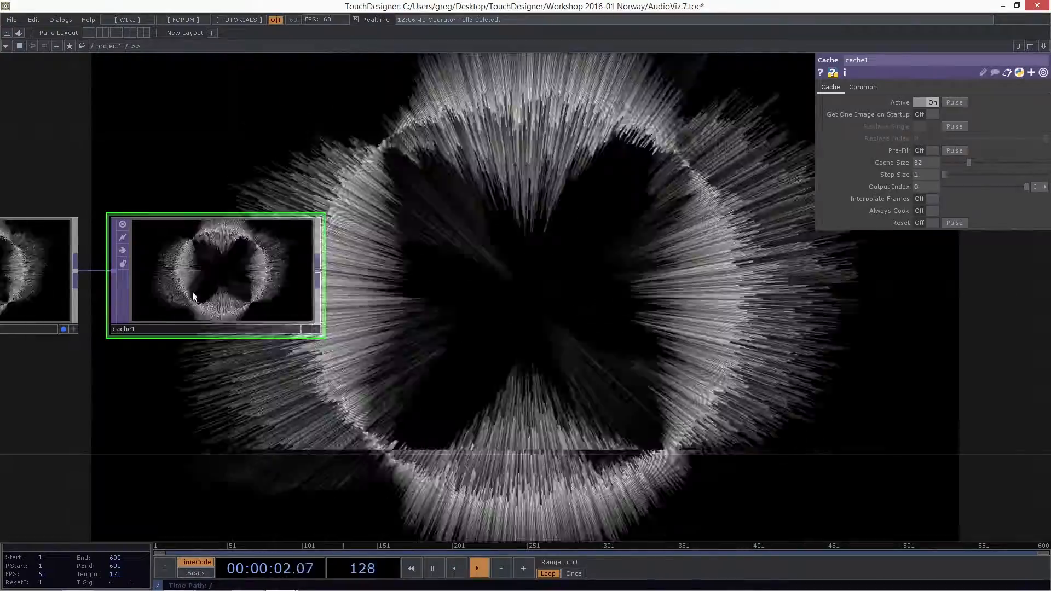
{"action": "left_click_drag", "start_coordinate": [214, 293], "coordinate": [254, 213]}
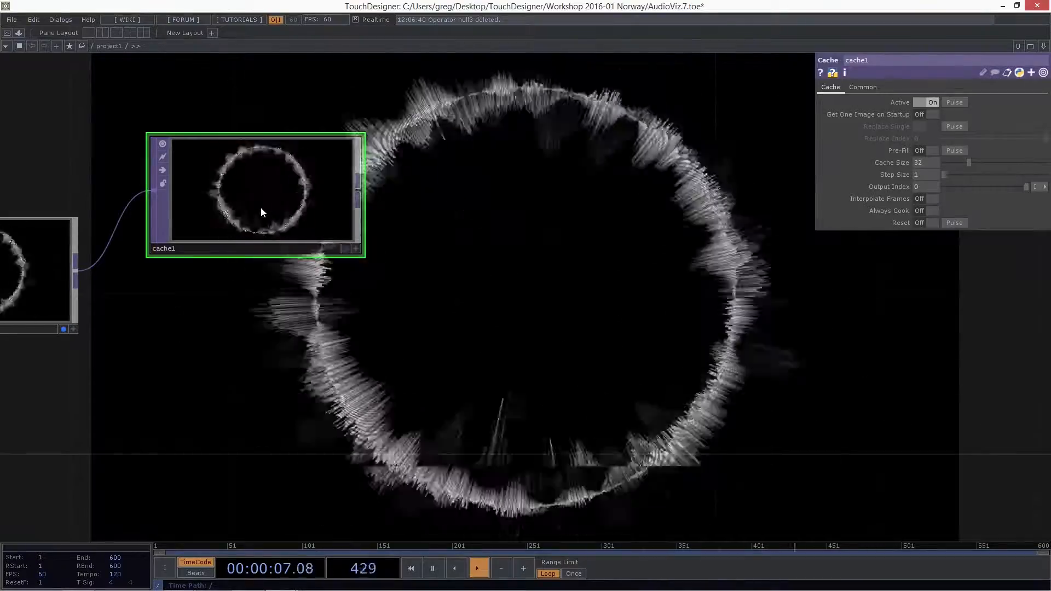
{"action": "left_click_drag", "start_coordinate": [260, 212], "coordinate": [222, 292]}
{"action": "key", "text": "Tab"}
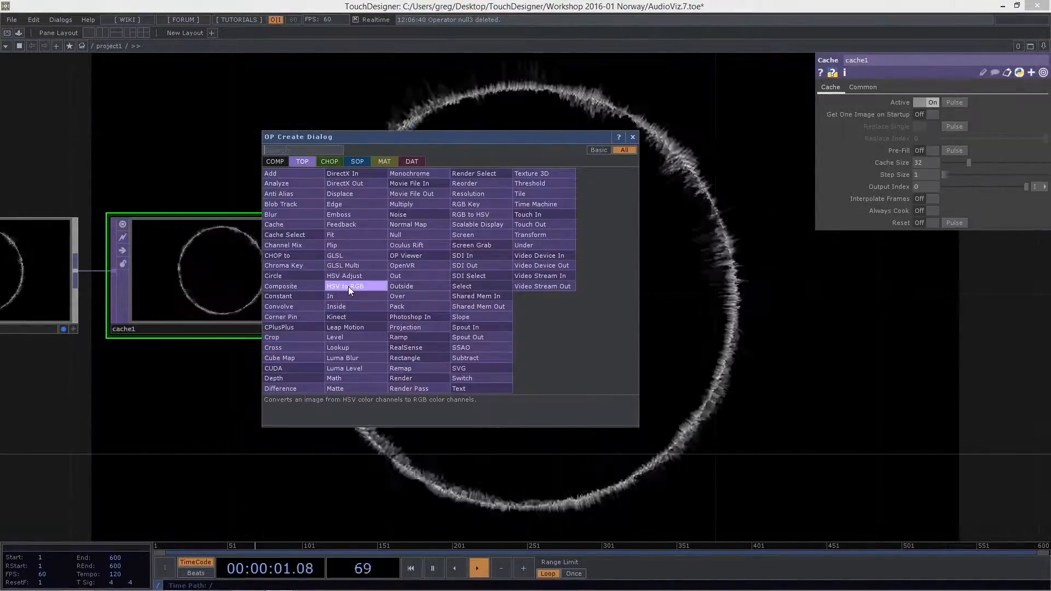
{"action": "type", "text": "ca"}
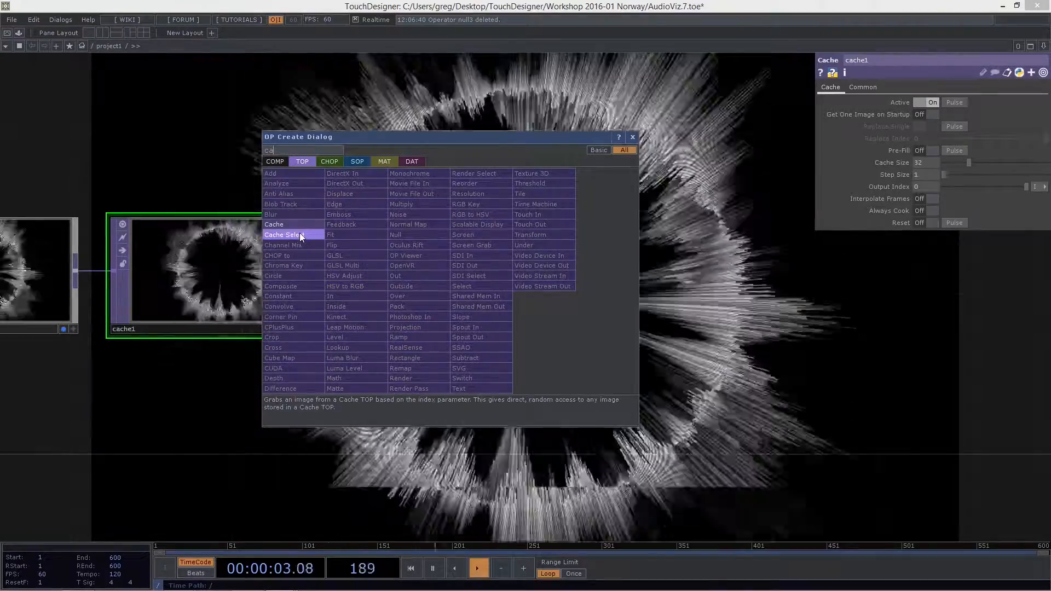
{"action": "left_click", "coordinate": [714, 216]}
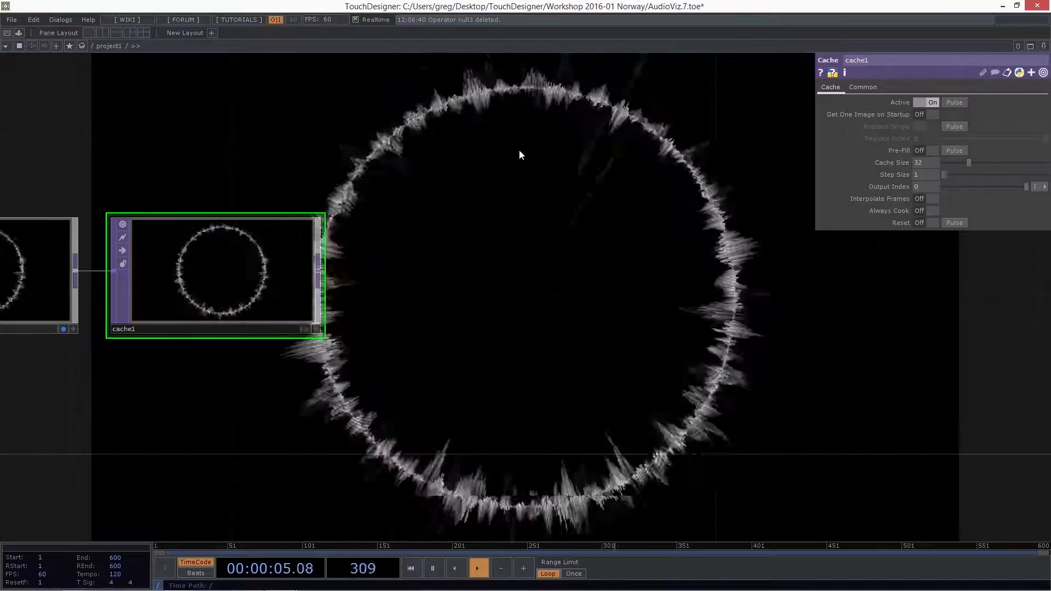
Step: Add a Cache Select TOP and place it unconnected above and beyond cache1 in the network
{"action": "key", "text": "Tab"}
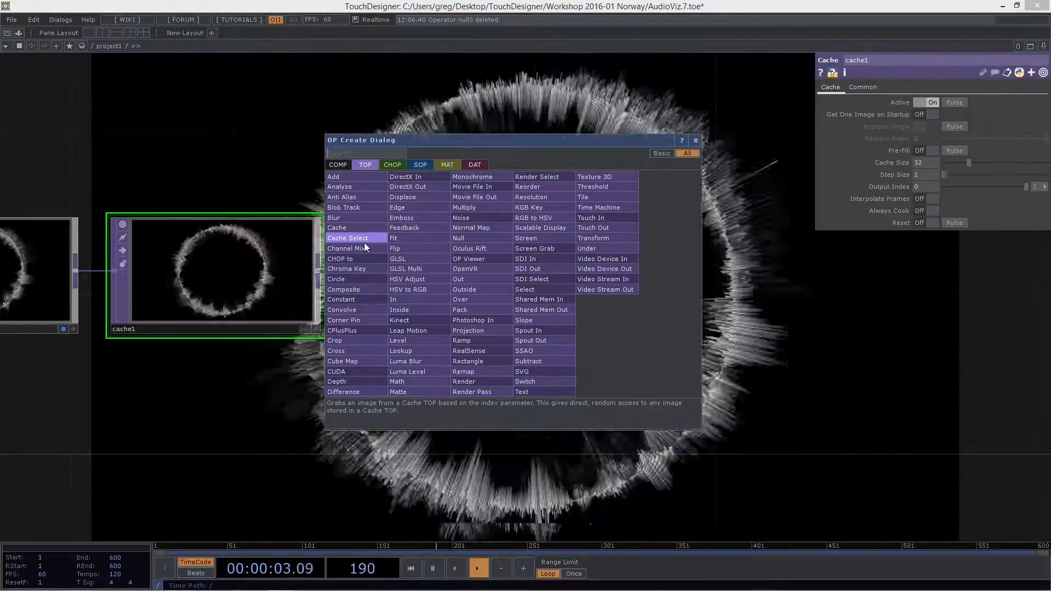
{"action": "left_click", "coordinate": [365, 239]}
{"action": "left_click", "coordinate": [537, 120]}
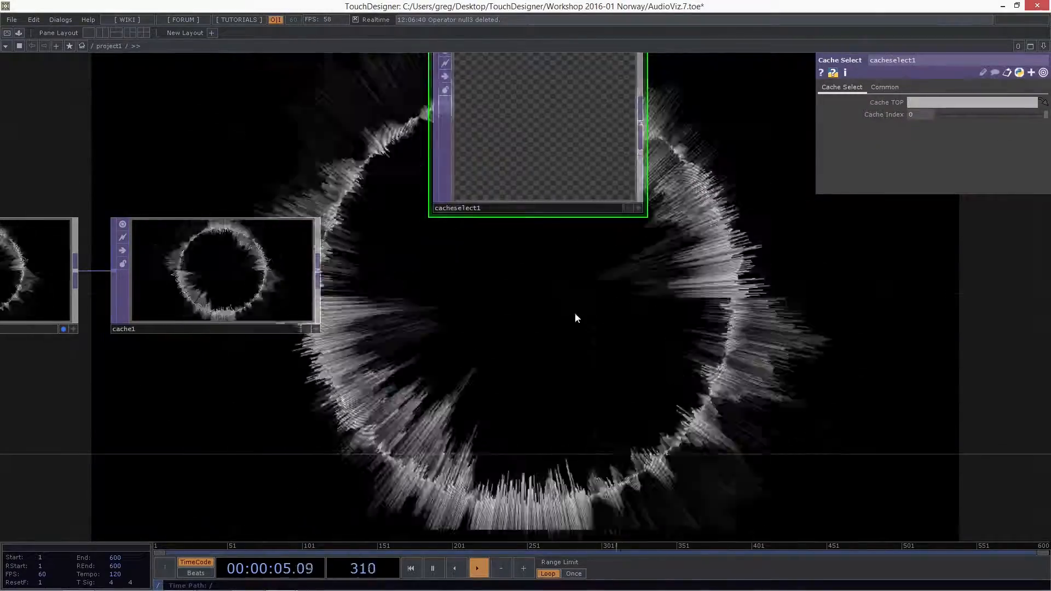
{"action": "left_click_drag", "start_coordinate": [556, 301], "coordinate": [502, 359]}
{"action": "scroll", "coordinate": [503, 359], "scroll_direction": "down", "scroll_amount": 3}
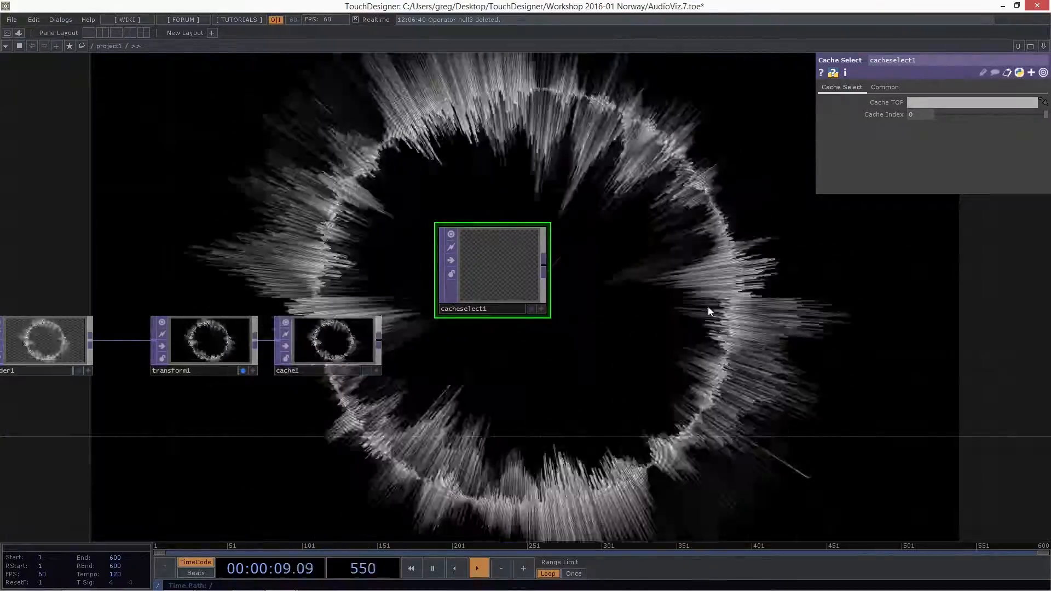
{"action": "scroll", "coordinate": [493, 280], "scroll_direction": "up", "scroll_amount": 2}
{"action": "scroll", "coordinate": [500, 282], "scroll_direction": "down", "scroll_amount": 5}
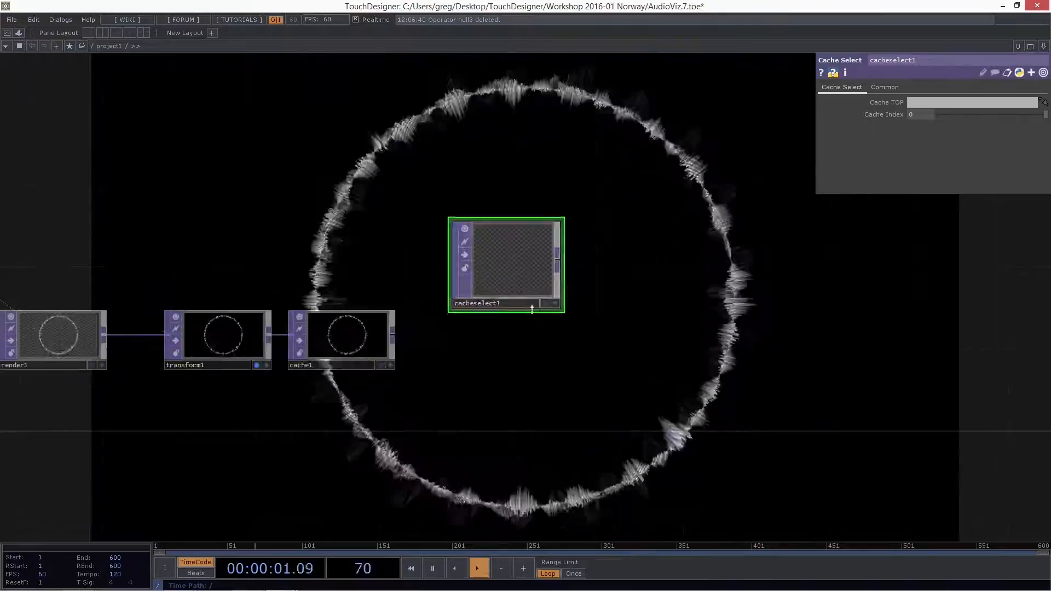
Step: Reposition cacheselect1 beyond cache1 and assign cache1 as its Cache TOP source
{"action": "scroll", "coordinate": [518, 268], "scroll_direction": "up", "scroll_amount": 3}
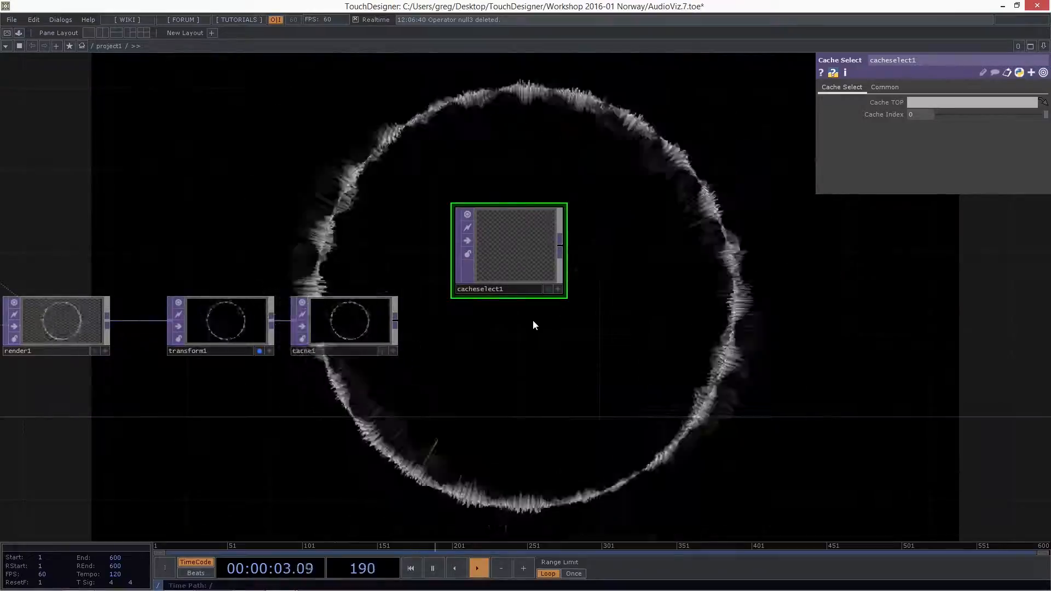
{"action": "left_click_drag", "start_coordinate": [507, 247], "coordinate": [525, 217]}
{"action": "scroll", "coordinate": [548, 246], "scroll_direction": "up", "scroll_amount": 2}
{"action": "scroll", "coordinate": [527, 229], "scroll_direction": "down", "scroll_amount": 1}
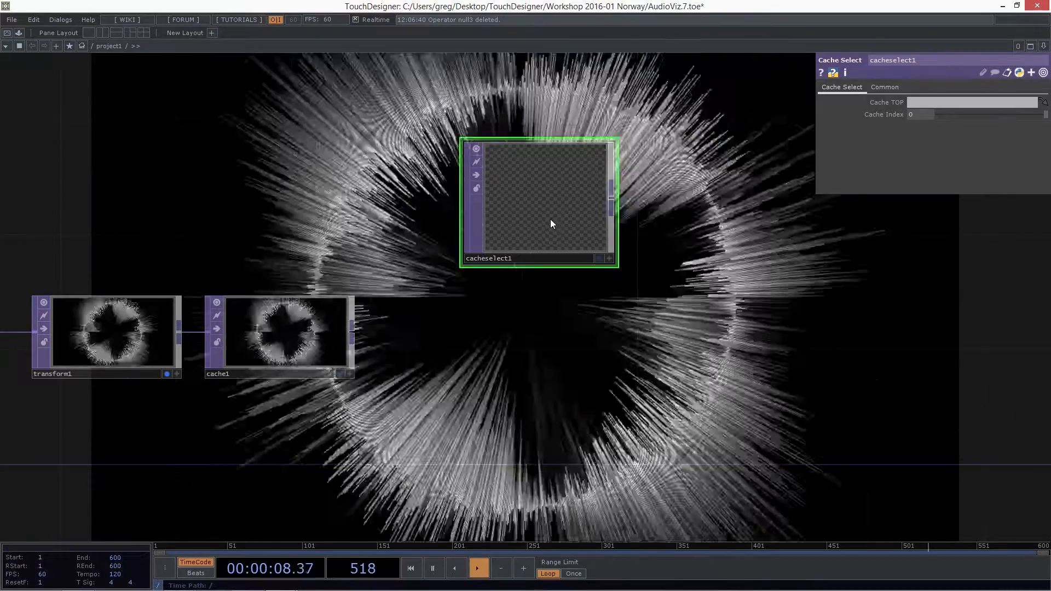
{"action": "left_click_drag", "start_coordinate": [549, 225], "coordinate": [540, 235]}
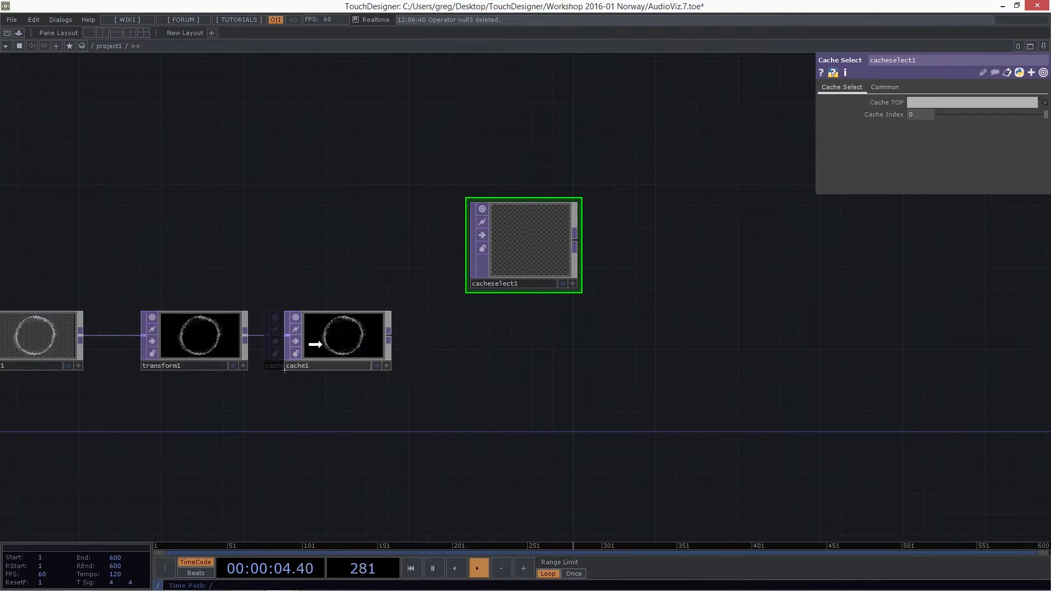
{"action": "left_click_drag", "start_coordinate": [310, 344], "coordinate": [450, 264]}
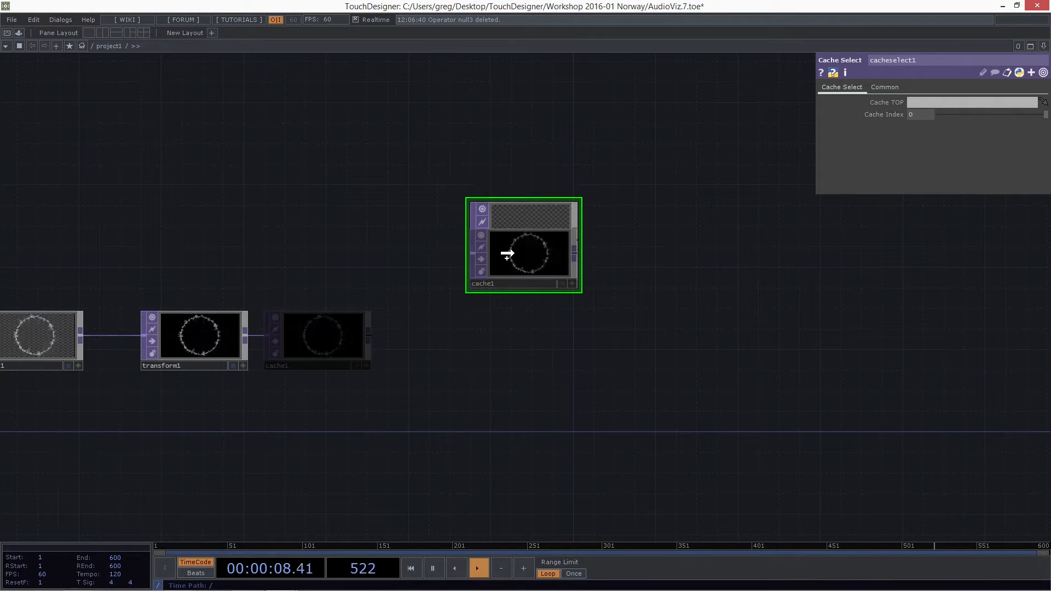
{"action": "left_click_drag", "start_coordinate": [512, 237], "coordinate": [520, 239]}
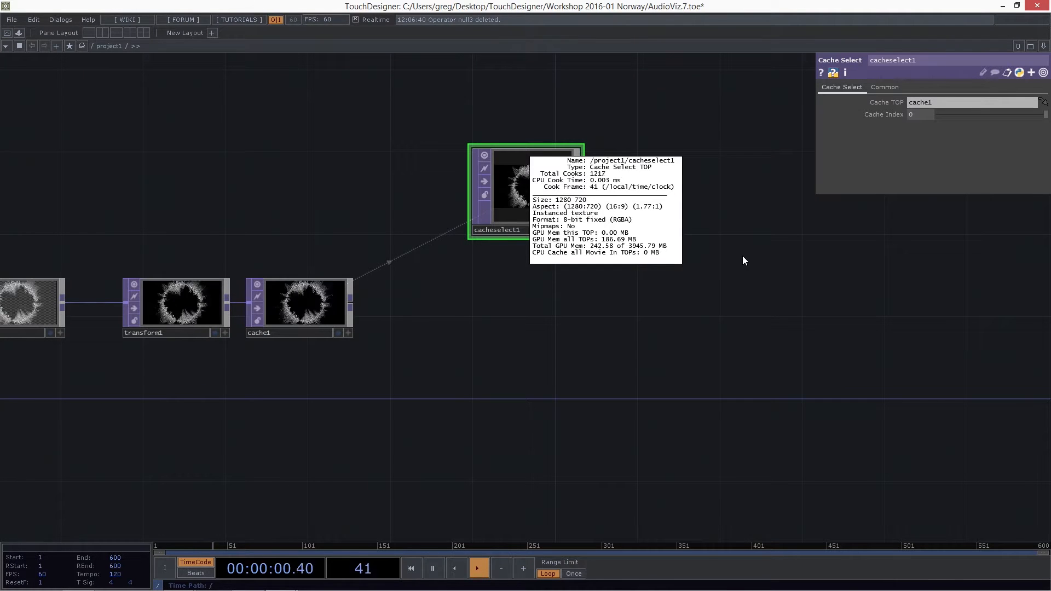
Step: Inspect the operator information of cacheselect1 and try scrubbing its Cache Index, returning it to 0
{"action": "middle_click_drag", "start_coordinate": [580, 165], "coordinate": [603, 204]}
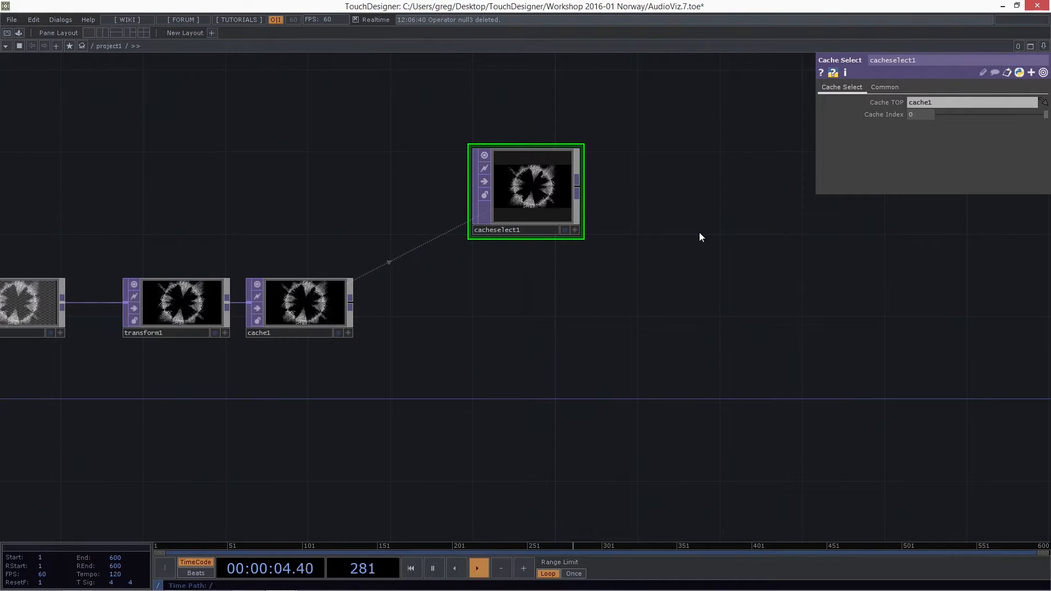
{"action": "key", "text": "ctrl+c"}
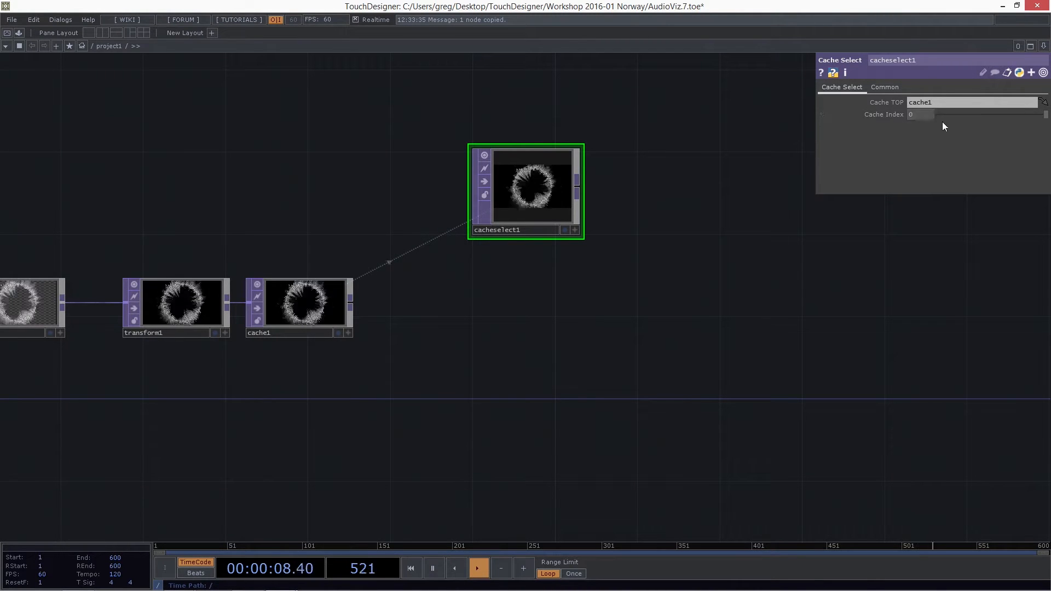
{"action": "left_click_drag", "start_coordinate": [984, 120], "coordinate": [1050, 124]}
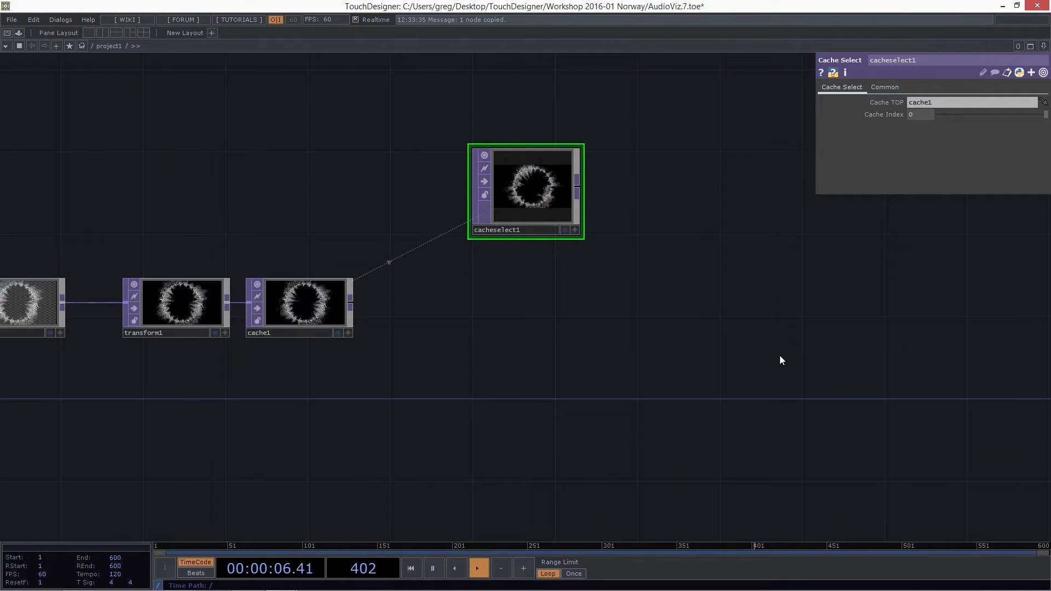
{"action": "mouse_move", "coordinate": [1046, 119]}
{"action": "left_mouse_down"}
{"action": "mouse_move", "coordinate": [998, 114]}
{"action": "mouse_move", "coordinate": [1043, 121]}
{"action": "left_mouse_up"}
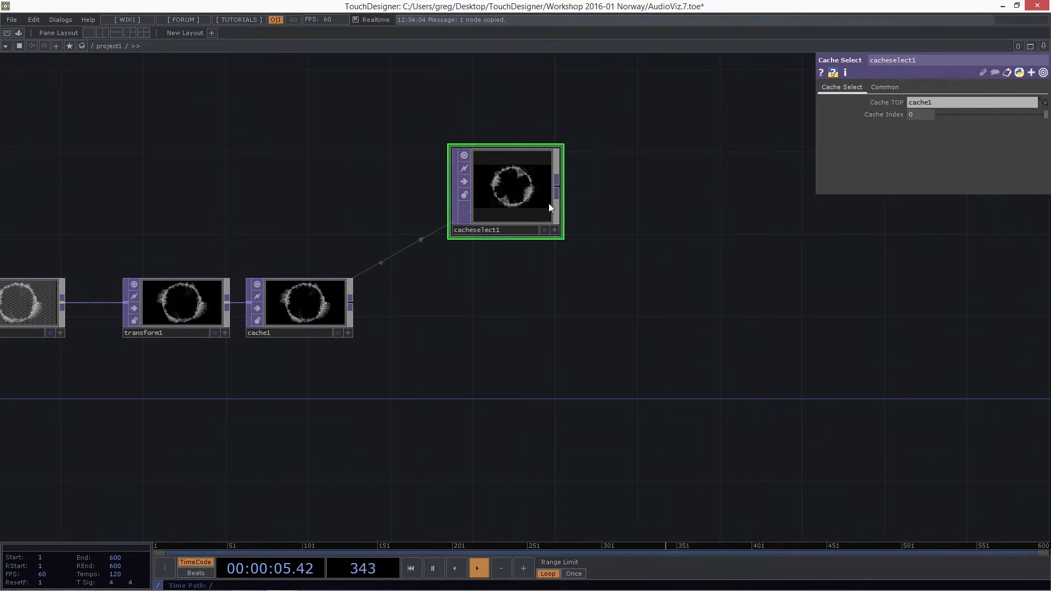
Step: Paste two copies of cacheselect1 and stack them beneath it, both referencing cache1
{"action": "key", "text": "ctrl+v"}
{"action": "left_click_drag", "start_coordinate": [668, 360], "coordinate": [617, 341]}
{"action": "key", "text": "ctrl+v"}
{"action": "left_click", "coordinate": [427, 268]}
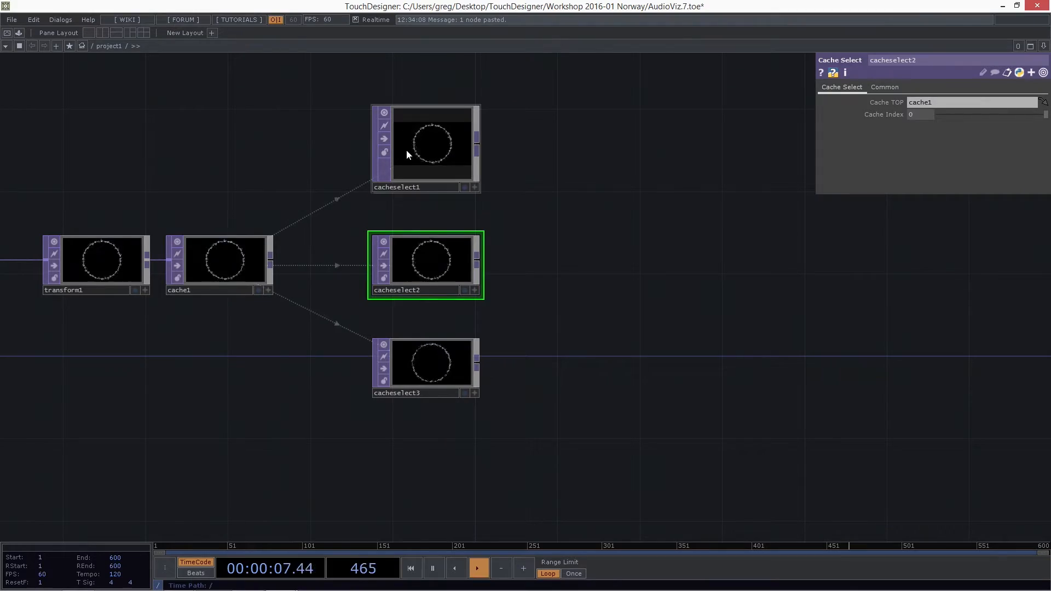
{"action": "left_click", "coordinate": [407, 149]}
{"action": "left_click", "coordinate": [438, 271]}
{"action": "left_click", "coordinate": [433, 370]}
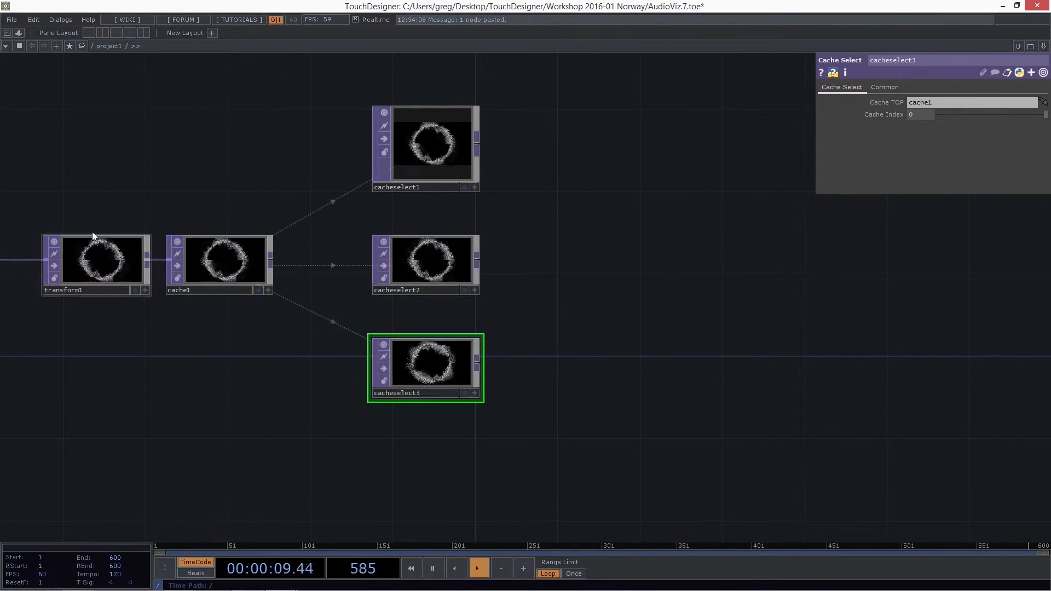
Step: Set the Cache Index of cacheselect2 to -6
{"action": "scroll", "coordinate": [165, 258], "scroll_direction": "up", "scroll_amount": 5}
{"action": "scroll", "coordinate": [280, 284], "scroll_direction": "down", "scroll_amount": 10}
{"action": "scroll", "coordinate": [635, 336], "scroll_direction": "down", "scroll_amount": 3}
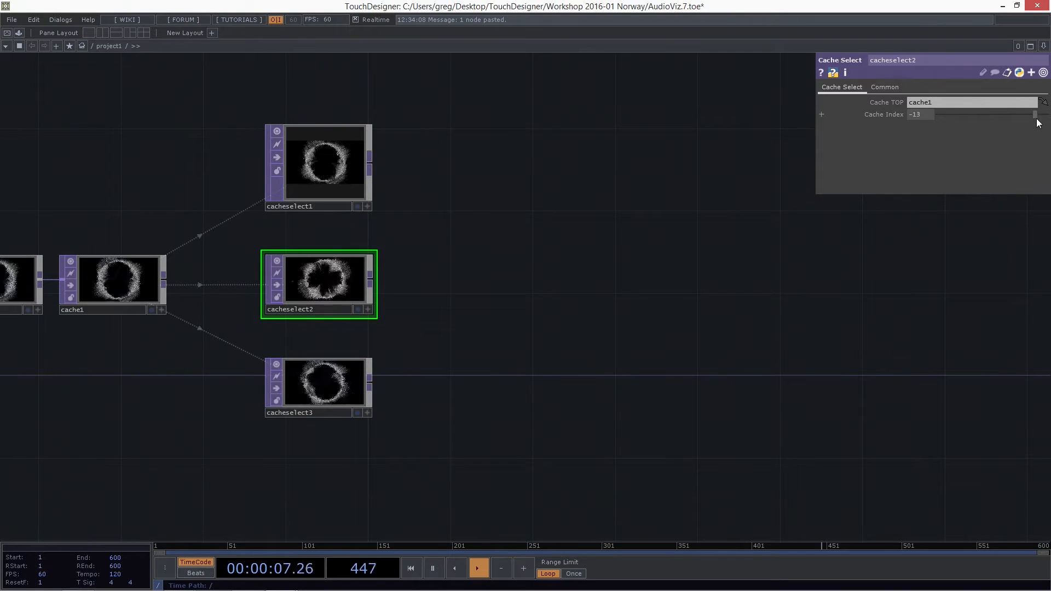
{"action": "left_click_drag", "start_coordinate": [1043, 118], "coordinate": [1039, 118]}
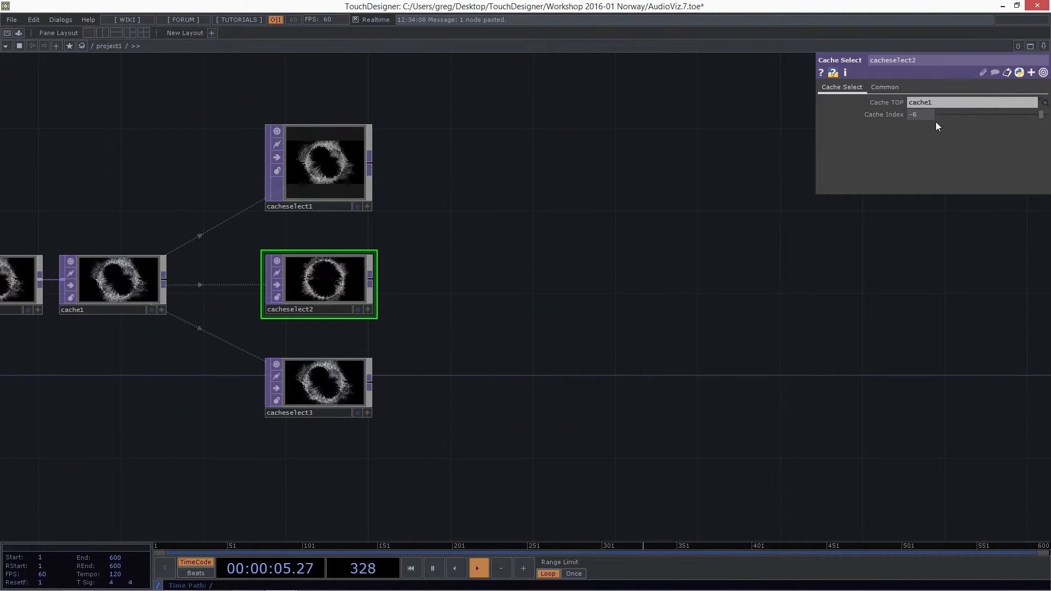
{"action": "left_click_drag", "start_coordinate": [624, 292], "coordinate": [622, 265]}
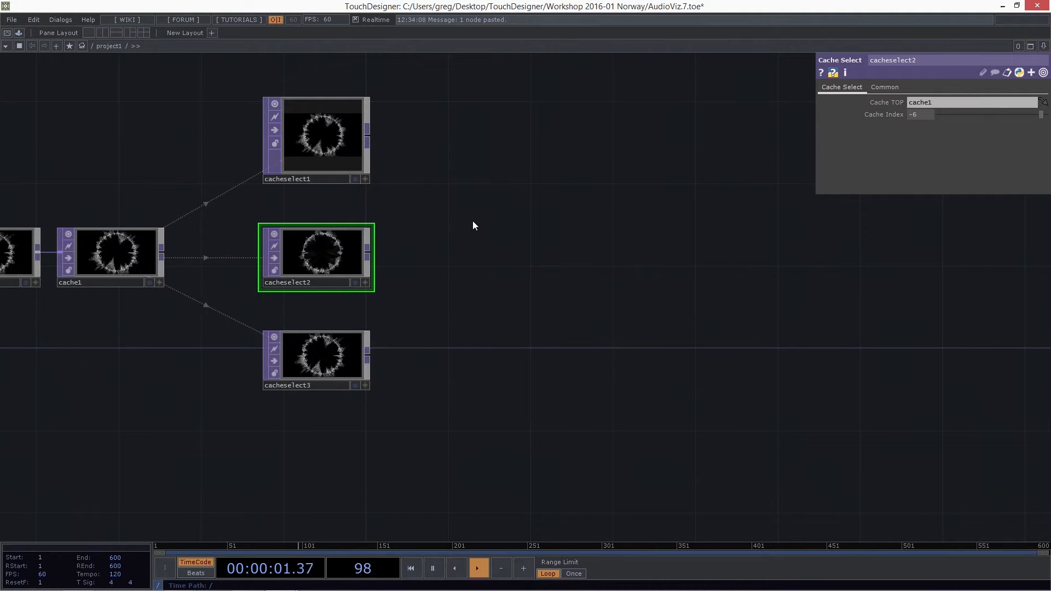
{"action": "right_click", "coordinate": [368, 134]}
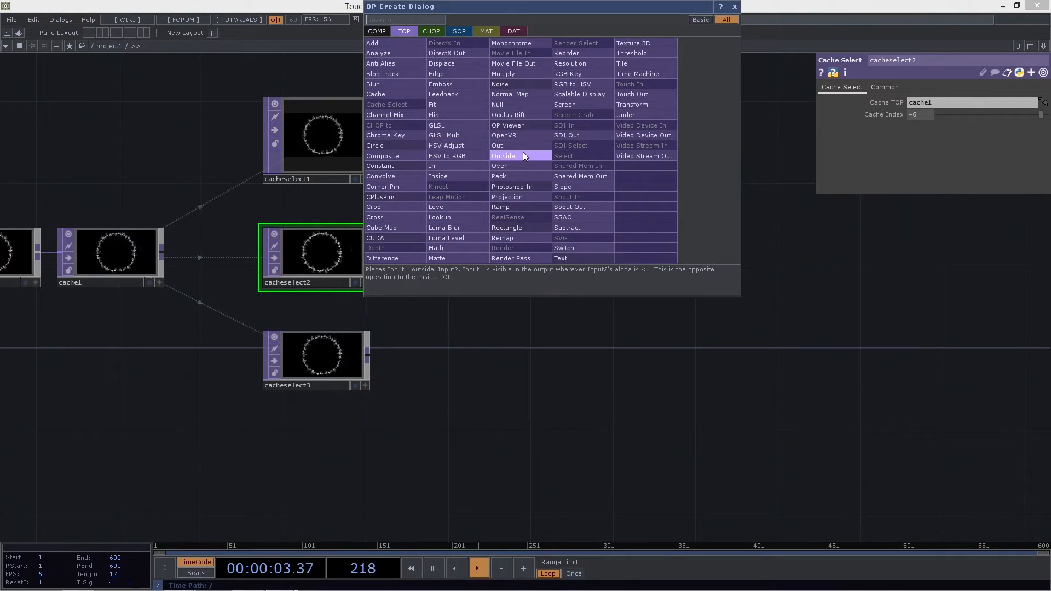
{"action": "type", "text": "reor"}
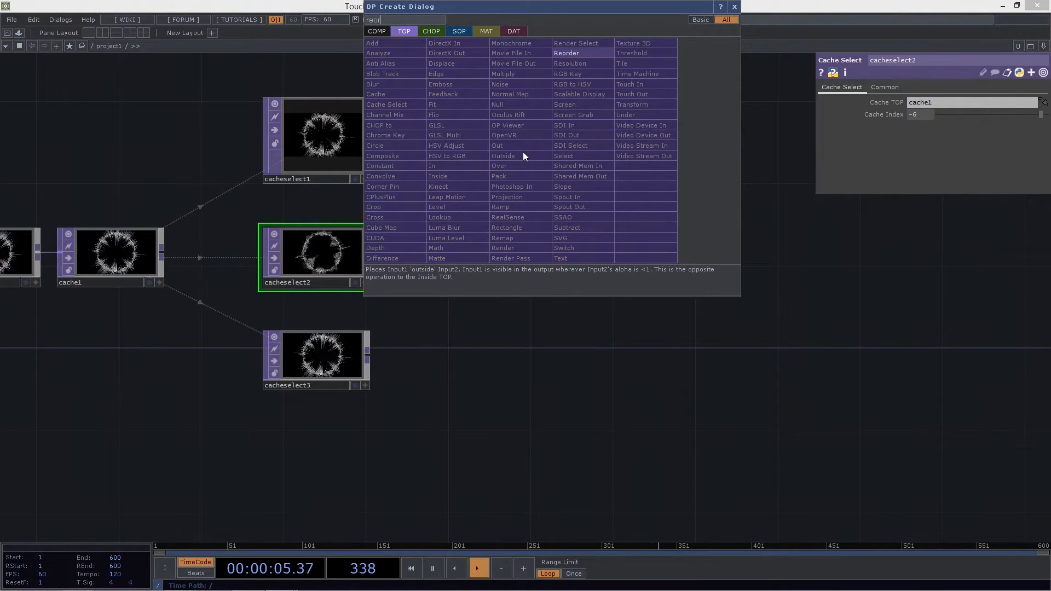
{"action": "key", "text": "Escape"}
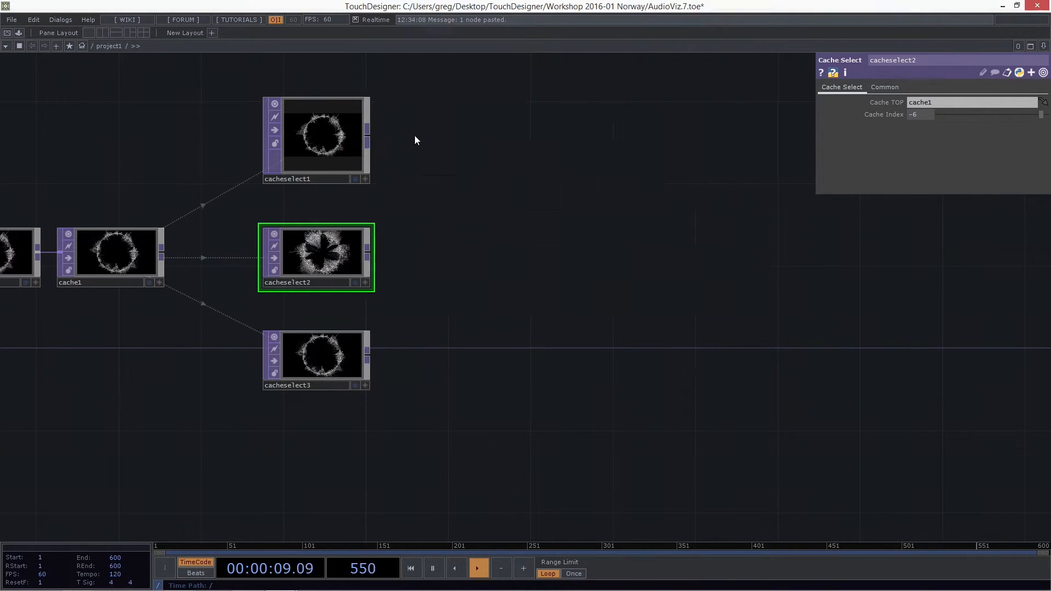
Step: Add a Reorder TOP fed by cacheselect1 and place it in line with cacheselect2, beyond the Cache Select column
{"action": "right_click", "coordinate": [368, 138]}
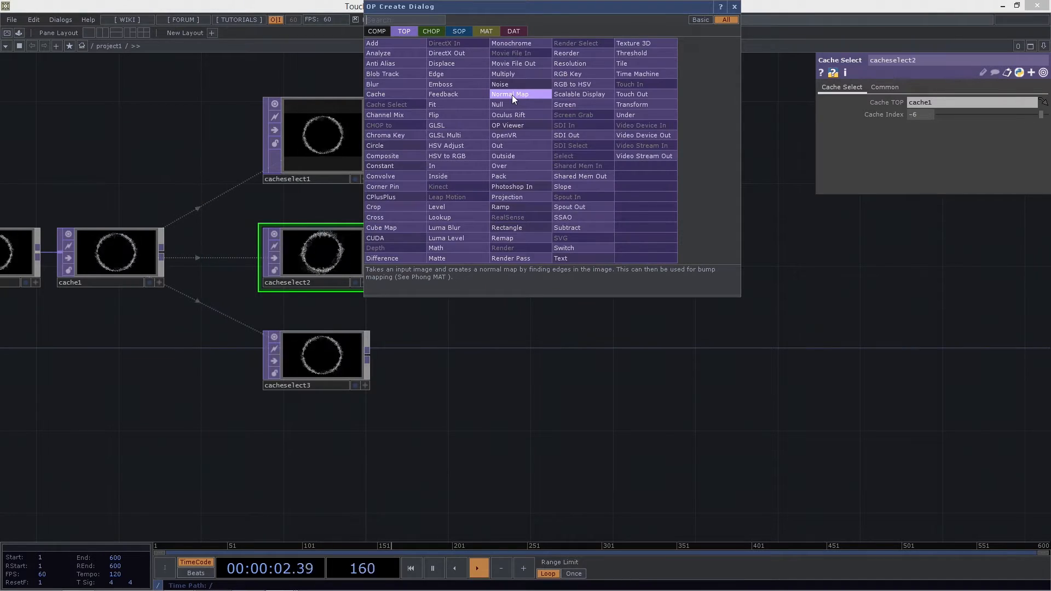
{"action": "type", "text": "reor"}
{"action": "left_click", "coordinate": [549, 53]}
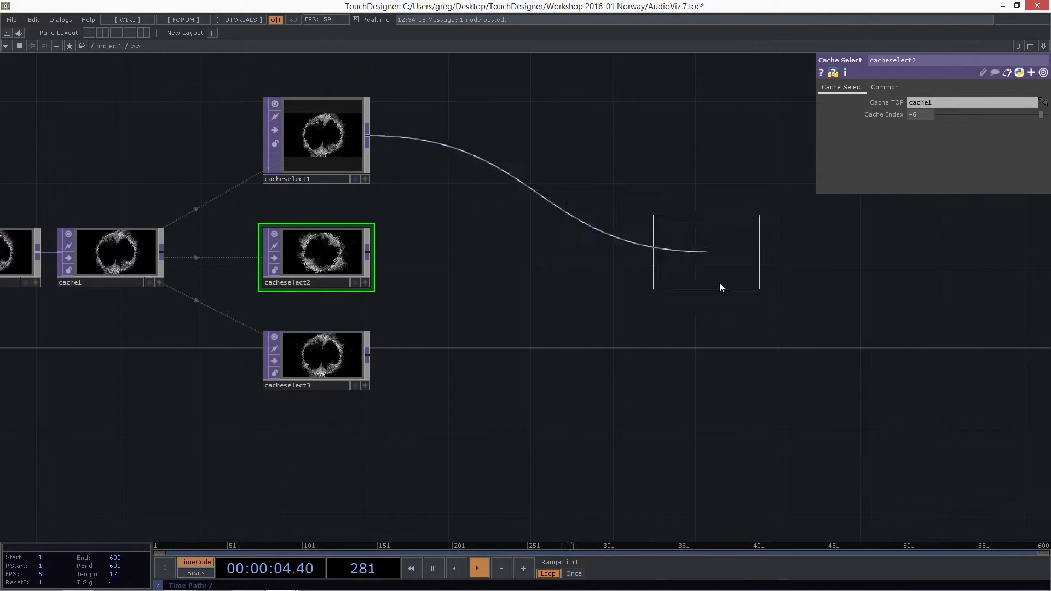
{"action": "left_click", "coordinate": [584, 256]}
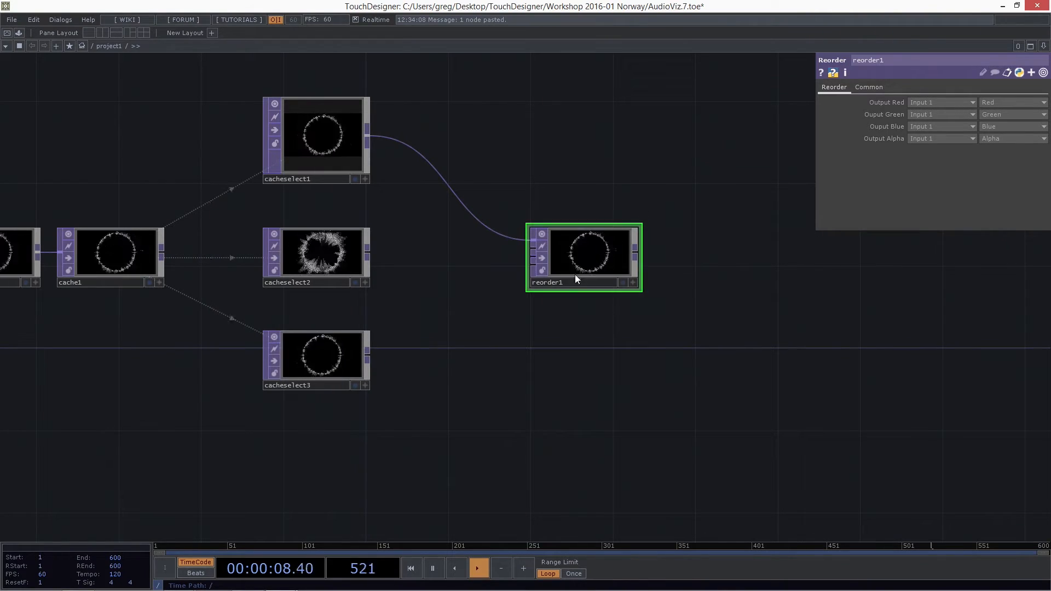
{"action": "left_click_drag", "start_coordinate": [567, 283], "coordinate": [547, 283]}
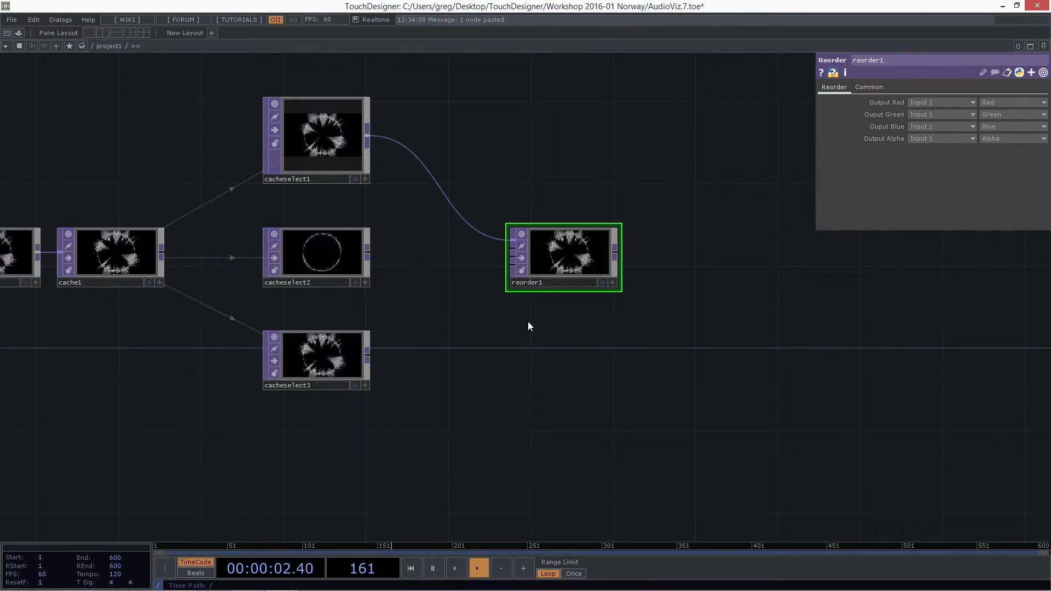
Step: Examine the input and channel choices offered for Output Red on reorder1, leaving Input 1 and Red selected
{"action": "scroll", "coordinate": [436, 219], "scroll_direction": "up", "scroll_amount": 3}
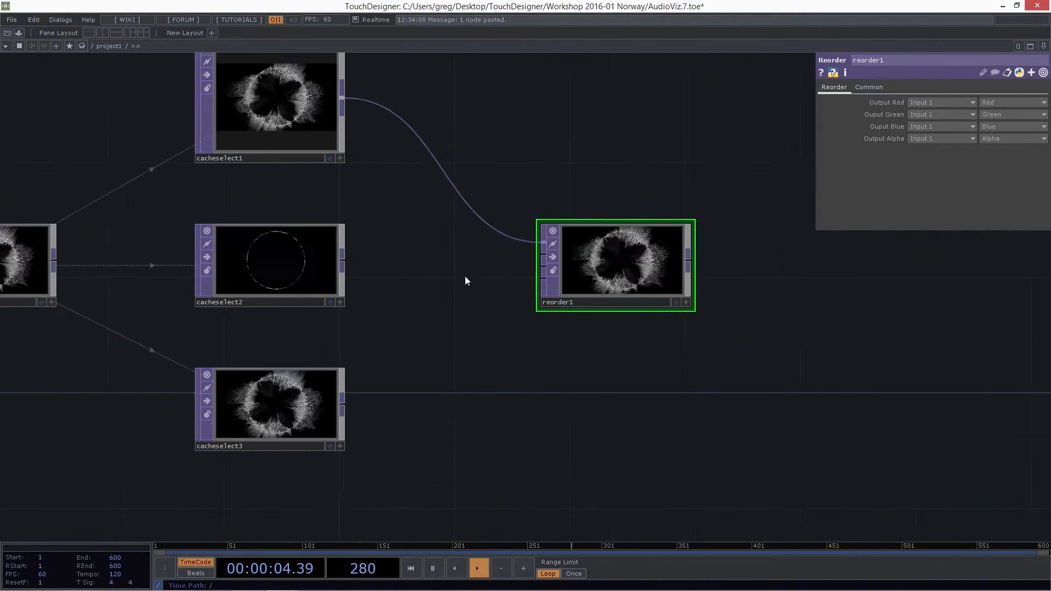
{"action": "scroll", "coordinate": [630, 263], "scroll_direction": "down", "scroll_amount": 3}
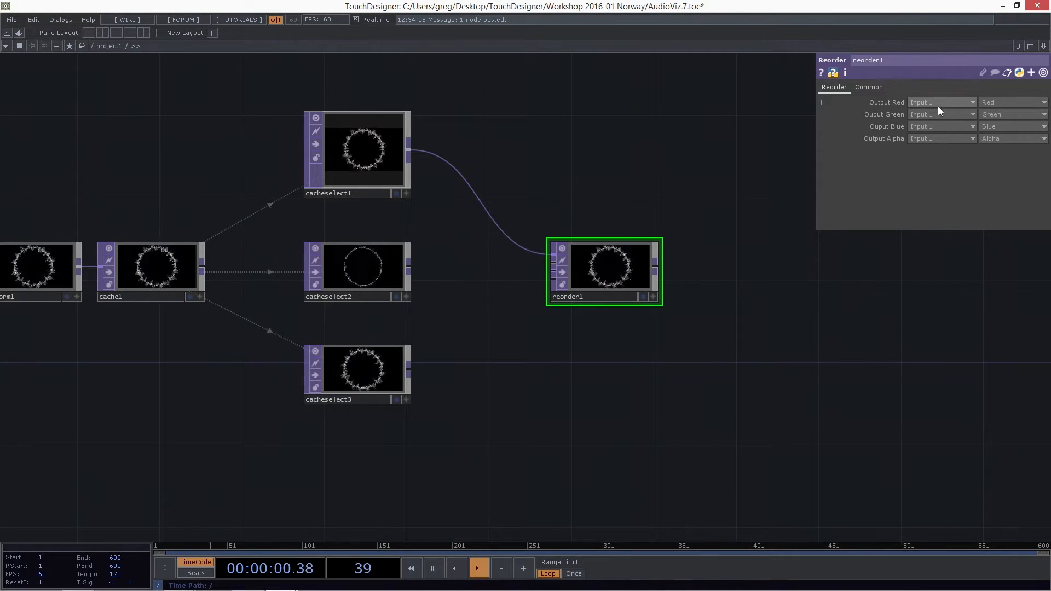
{"action": "left_click", "coordinate": [963, 103]}
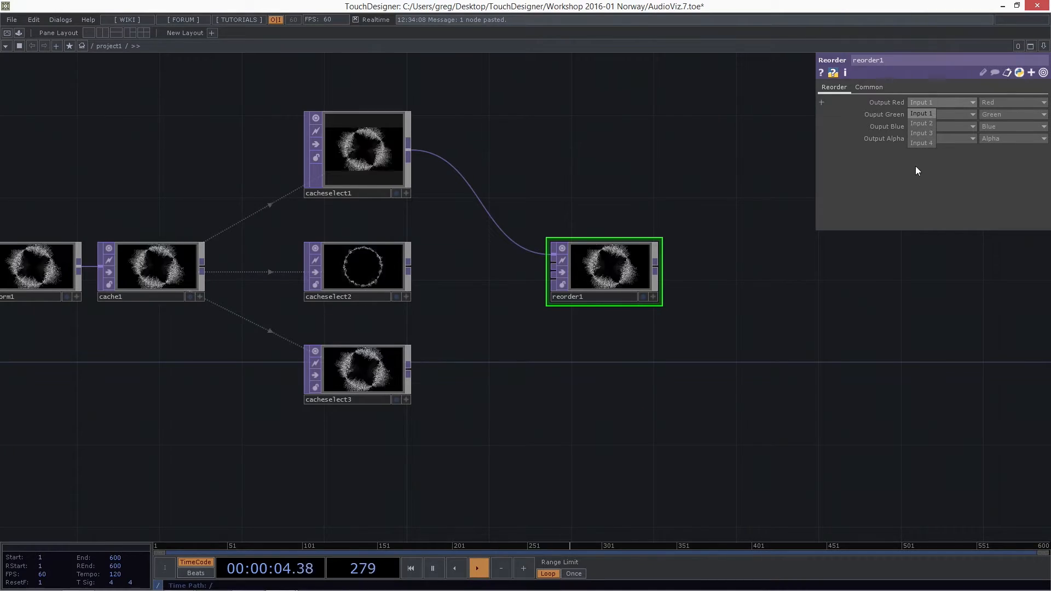
{"action": "left_click", "coordinate": [928, 113]}
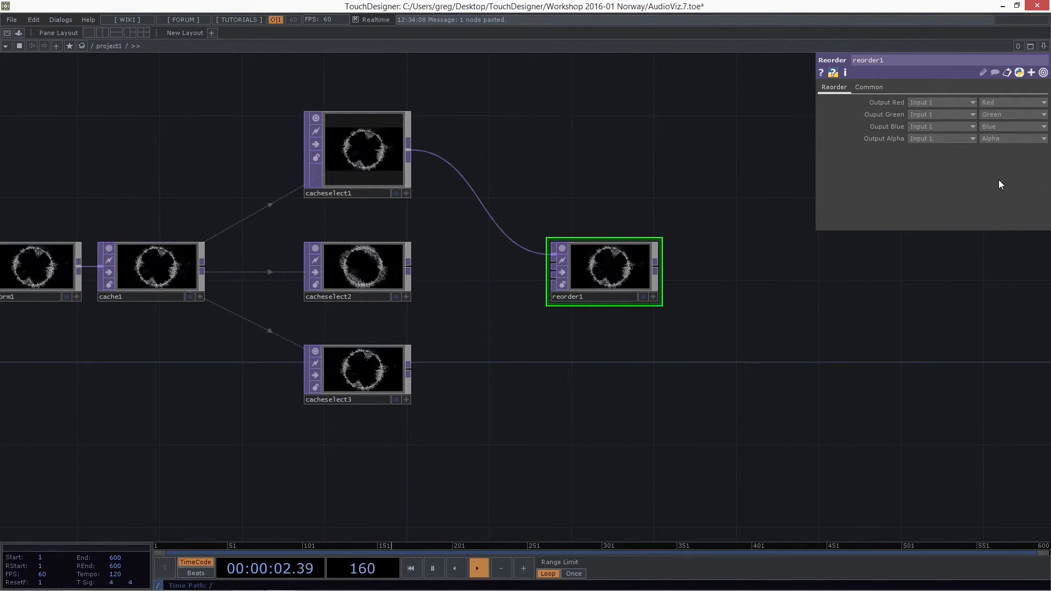
{"action": "left_click", "coordinate": [1014, 103]}
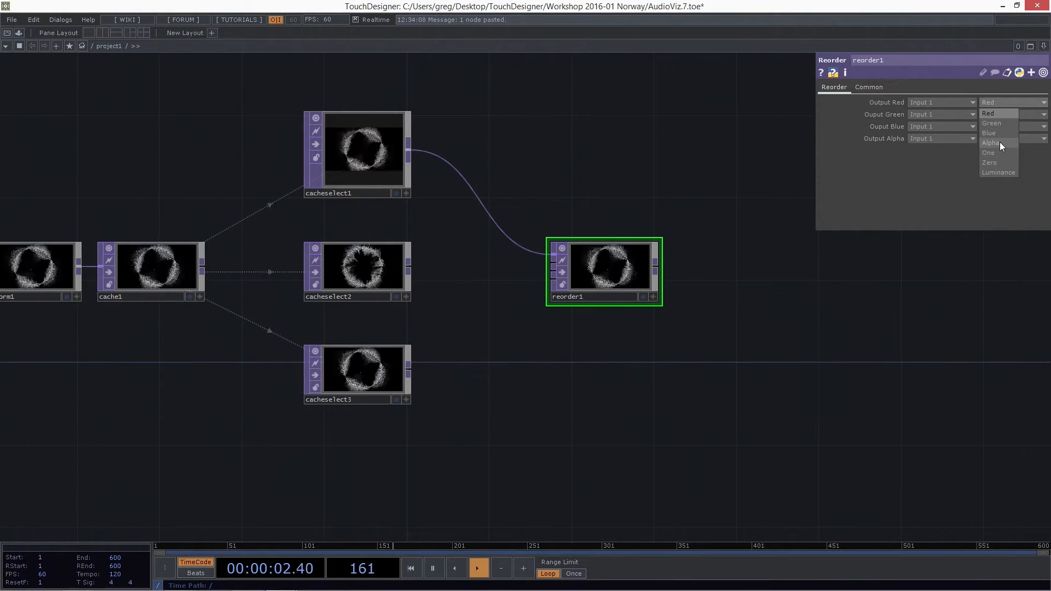
{"action": "left_click", "coordinate": [701, 129]}
Step: Connect cacheselect2 to the second input of reorder1 and set the green output's source to Input 2
{"action": "left_click_drag", "start_coordinate": [412, 267], "coordinate": [538, 265]}
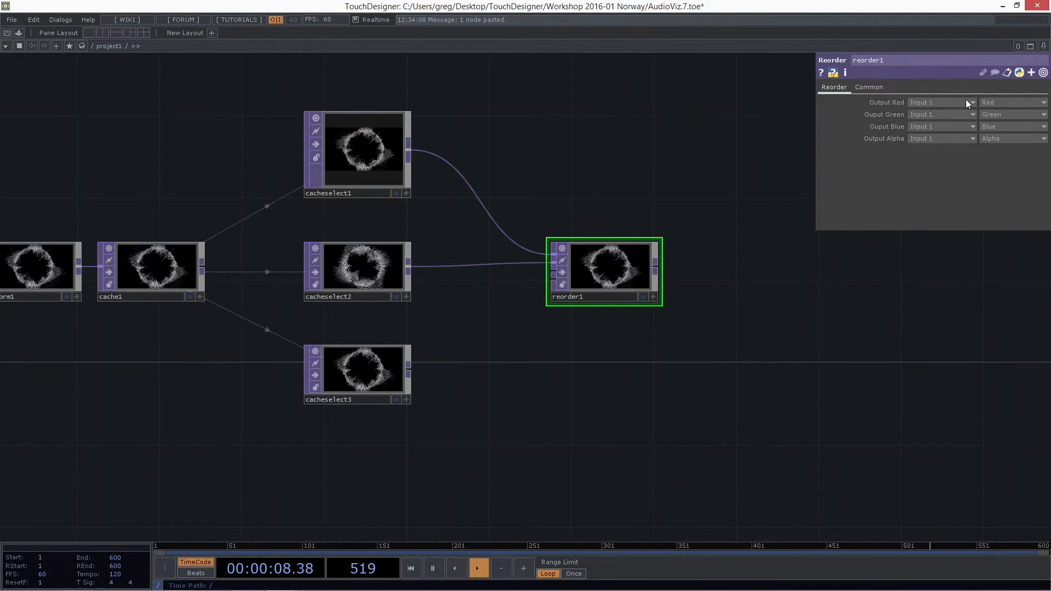
{"action": "left_click", "coordinate": [928, 118]}
{"action": "left_click", "coordinate": [926, 135]}
{"action": "scroll", "coordinate": [608, 296], "scroll_direction": "up", "scroll_amount": 5}
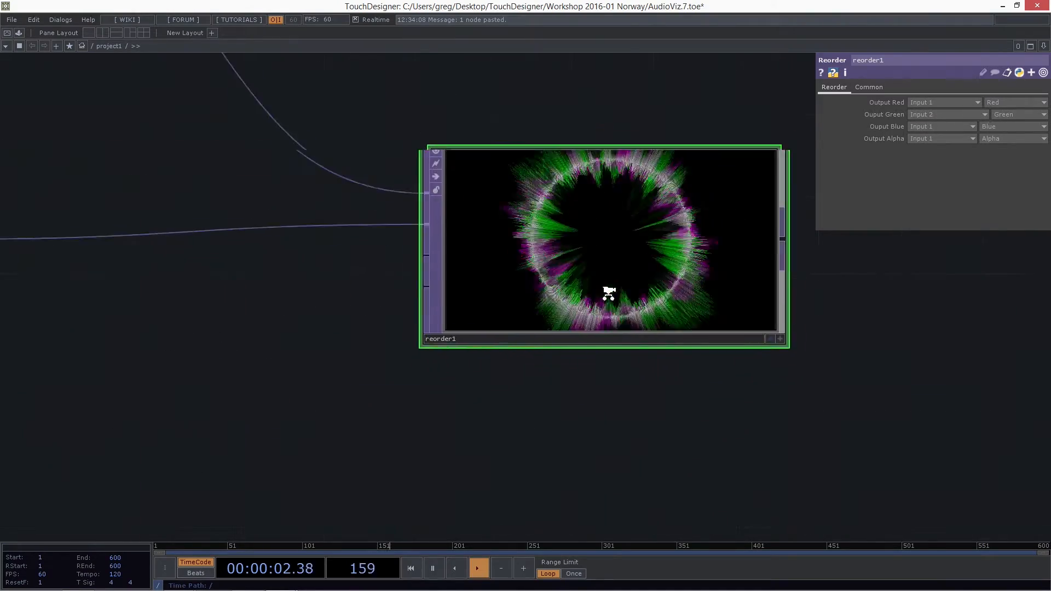
{"action": "scroll", "coordinate": [608, 296], "scroll_direction": "down", "scroll_amount": 3}
{"action": "scroll", "coordinate": [619, 290], "scroll_direction": "down", "scroll_amount": 2}
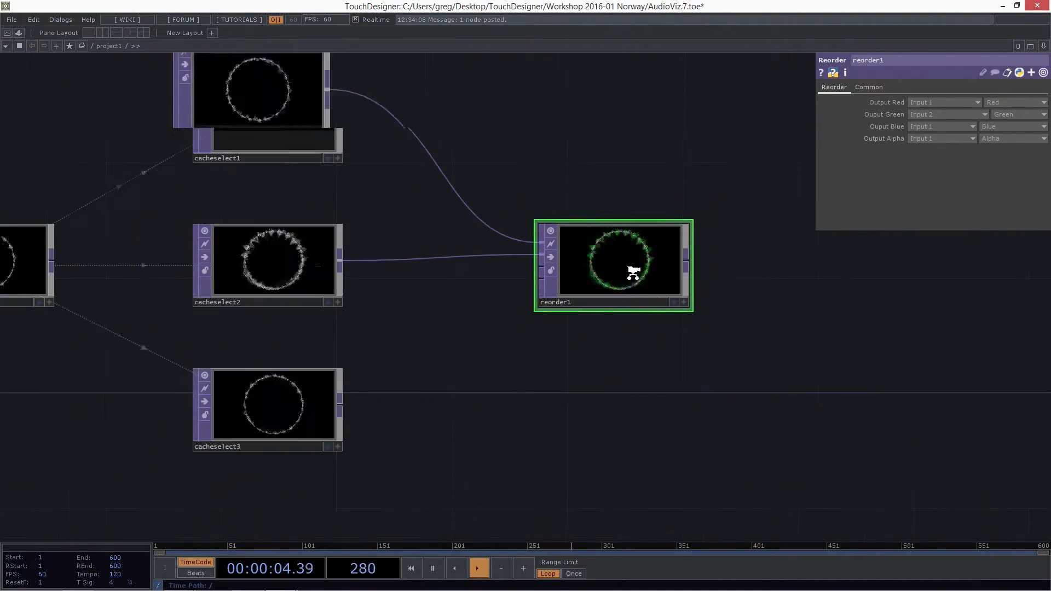
Step: Connect cacheselect3 to the third input of reorder1 and set the blue output's source to Input 3
{"action": "left_click_drag", "start_coordinate": [340, 404], "coordinate": [542, 267]}
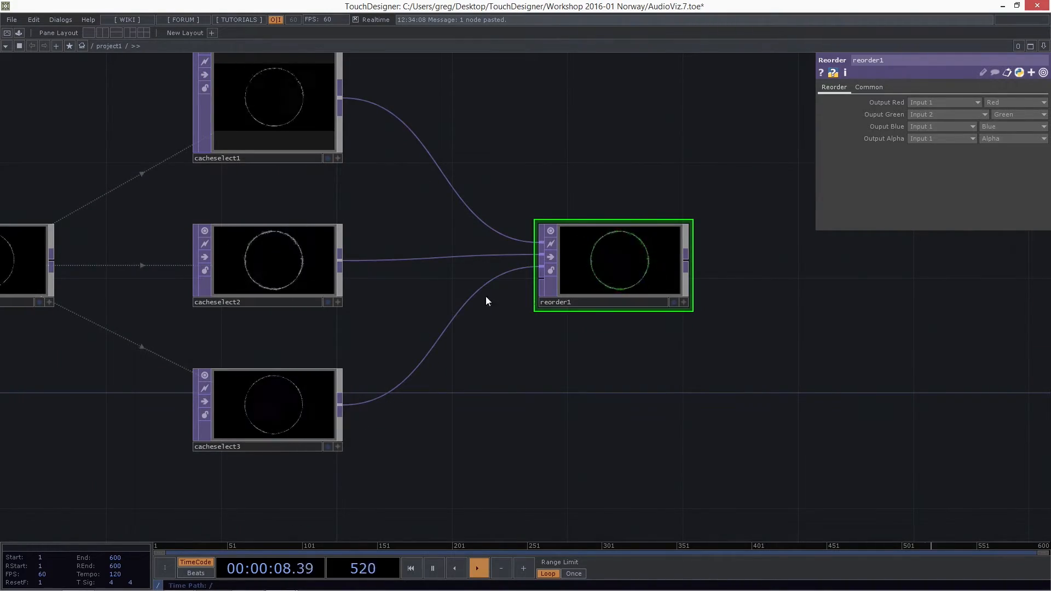
{"action": "left_click", "coordinate": [933, 138]}
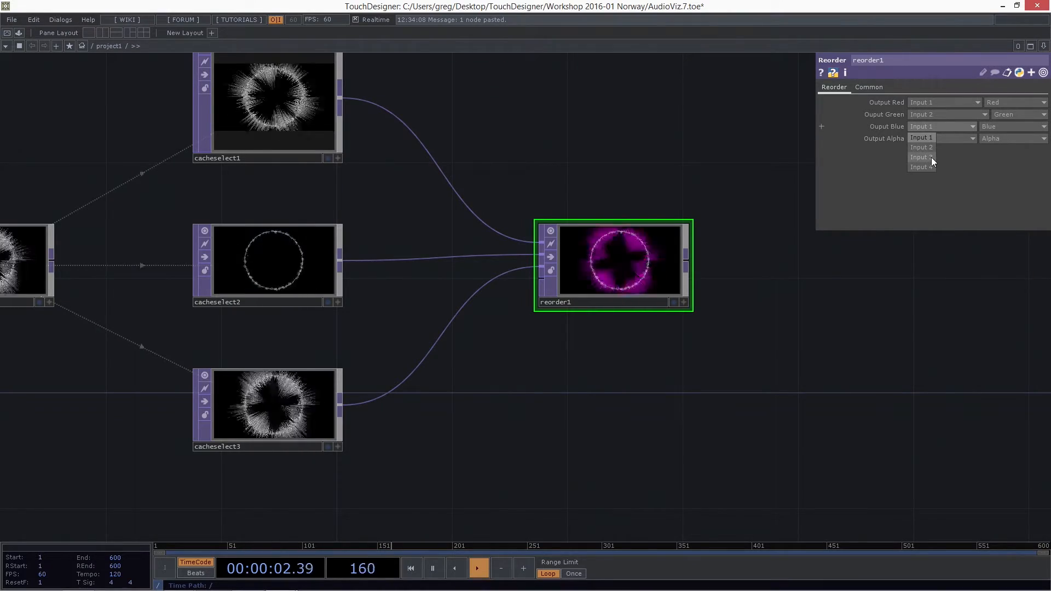
{"action": "left_click", "coordinate": [931, 158]}
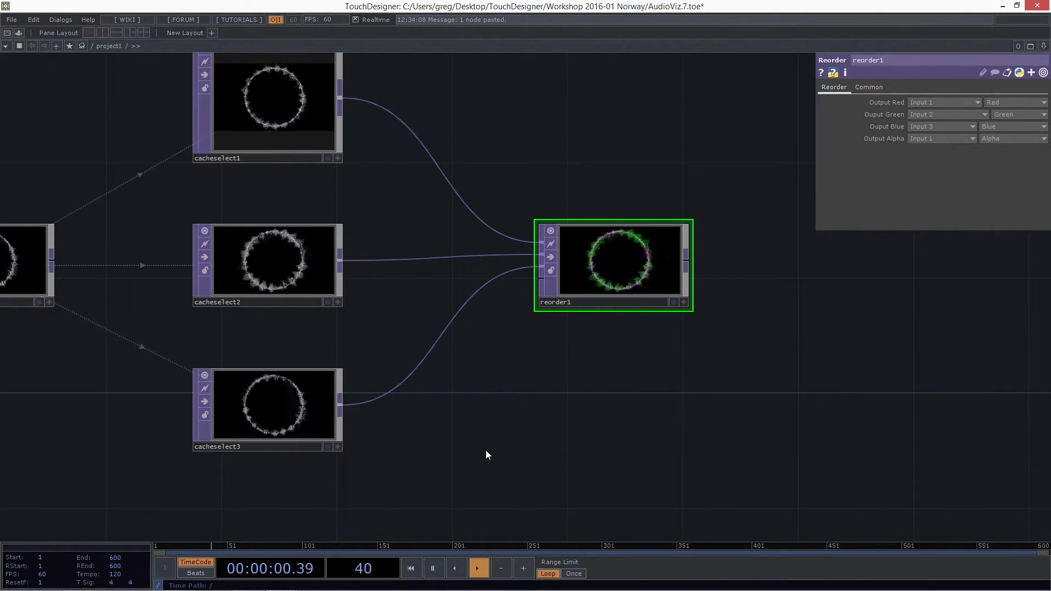
Step: Set the Cache Index of cacheselect1 to -13, and check the settings of cacheselect3 and reorder1
{"action": "left_click", "coordinate": [251, 124]}
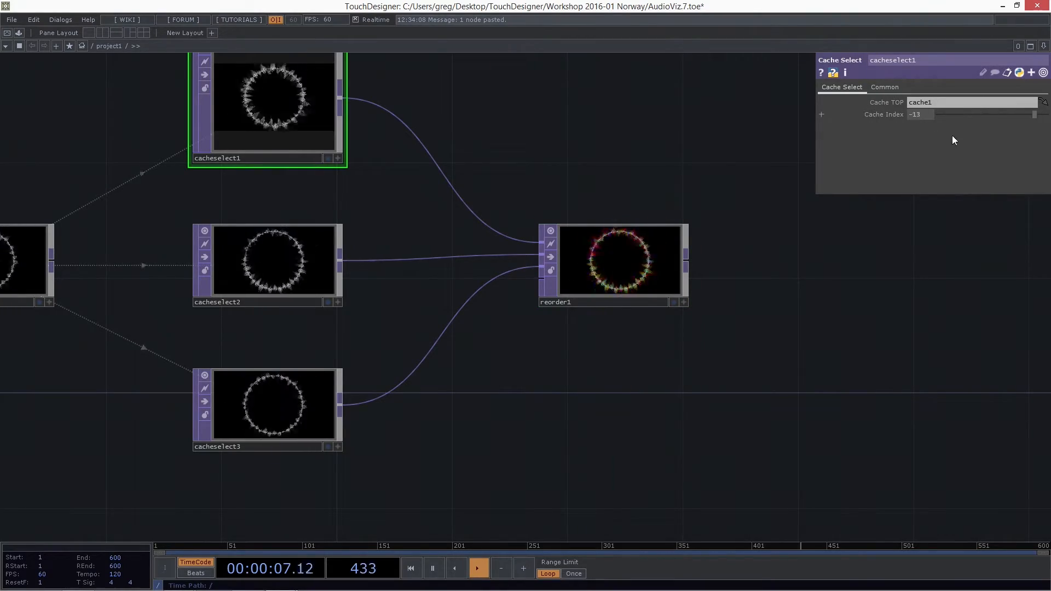
{"action": "left_click", "coordinate": [300, 392]}
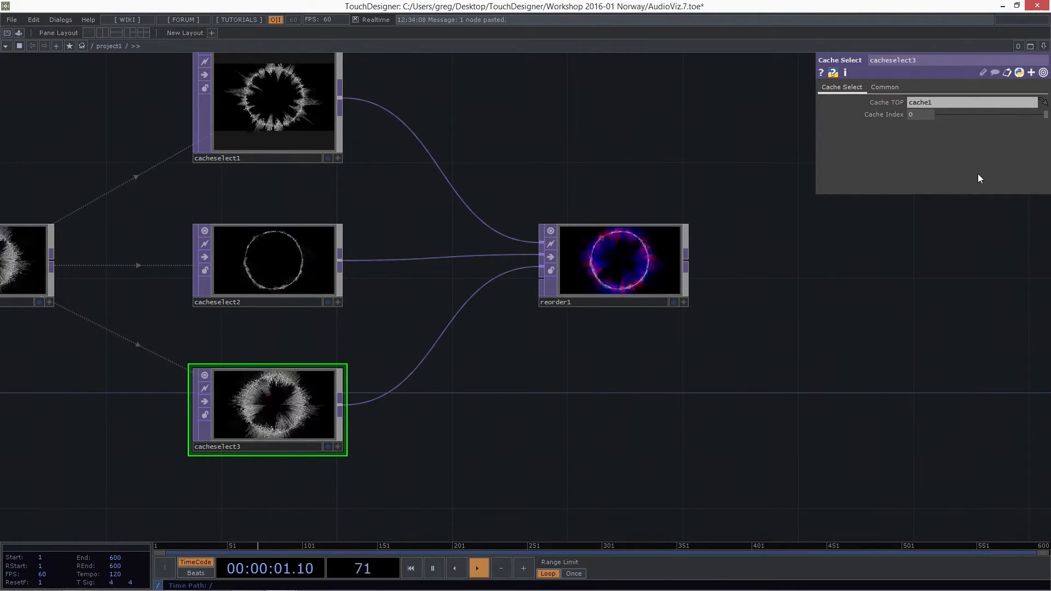
{"action": "scroll", "coordinate": [665, 418], "scroll_direction": "down", "scroll_amount": 3}
{"action": "right_click_drag", "start_coordinate": [666, 418], "coordinate": [319, 157]}
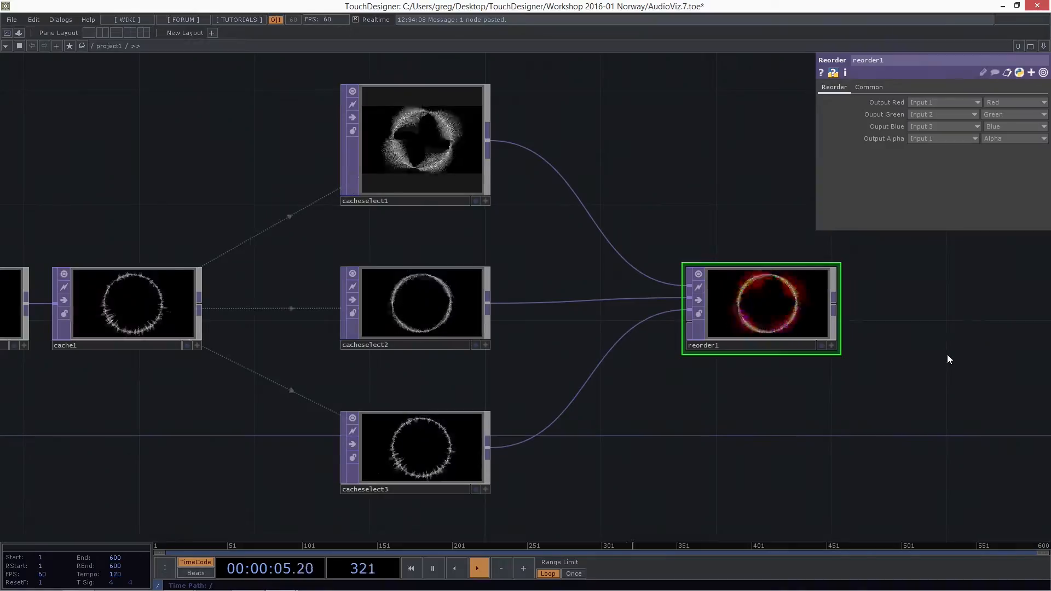
Step: Previewing reorder1 in the network background, set the Cache Index to 0 on cacheselect1 and to -12 on cacheselect3
{"action": "left_click", "coordinate": [822, 346]}
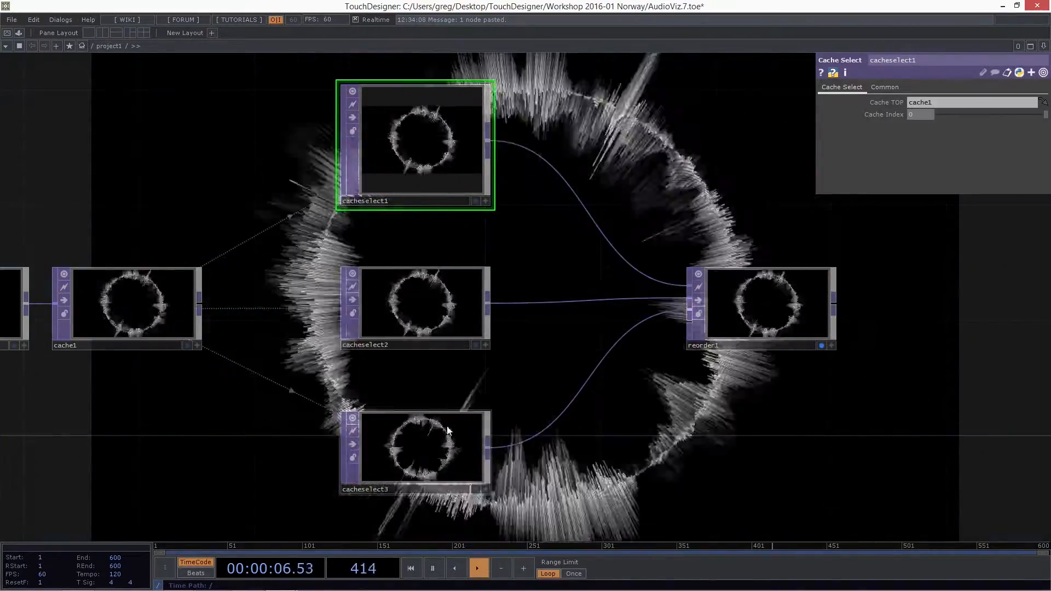
{"action": "left_click", "coordinate": [410, 471]}
{"action": "left_click_drag", "start_coordinate": [1045, 115], "coordinate": [1036, 114]}
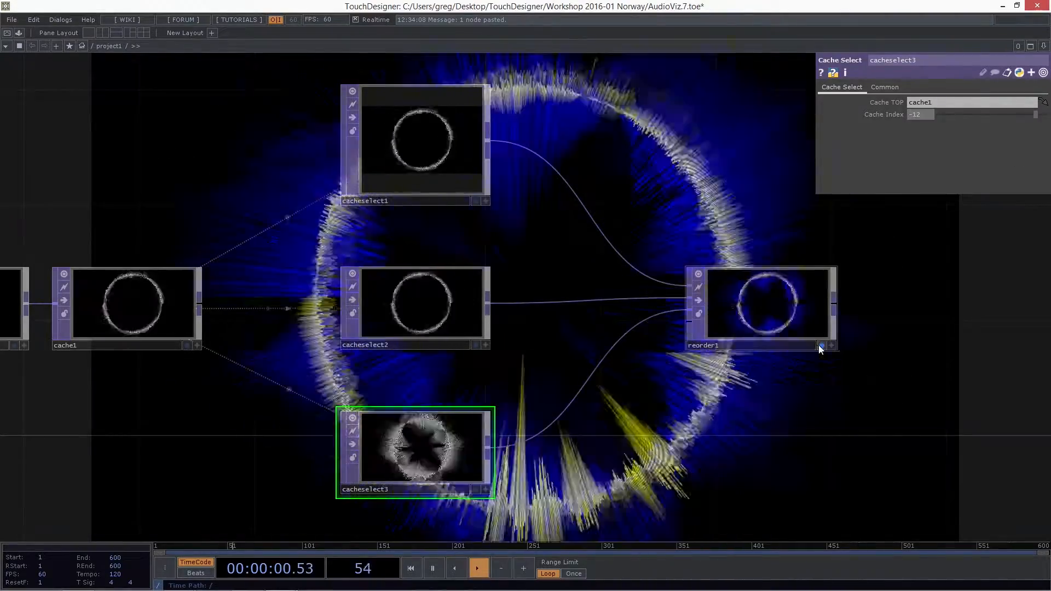
{"action": "left_click", "coordinate": [822, 346]}
{"action": "left_click_drag", "start_coordinate": [847, 346], "coordinate": [707, 325]}
{"action": "right_click", "coordinate": [693, 283]}
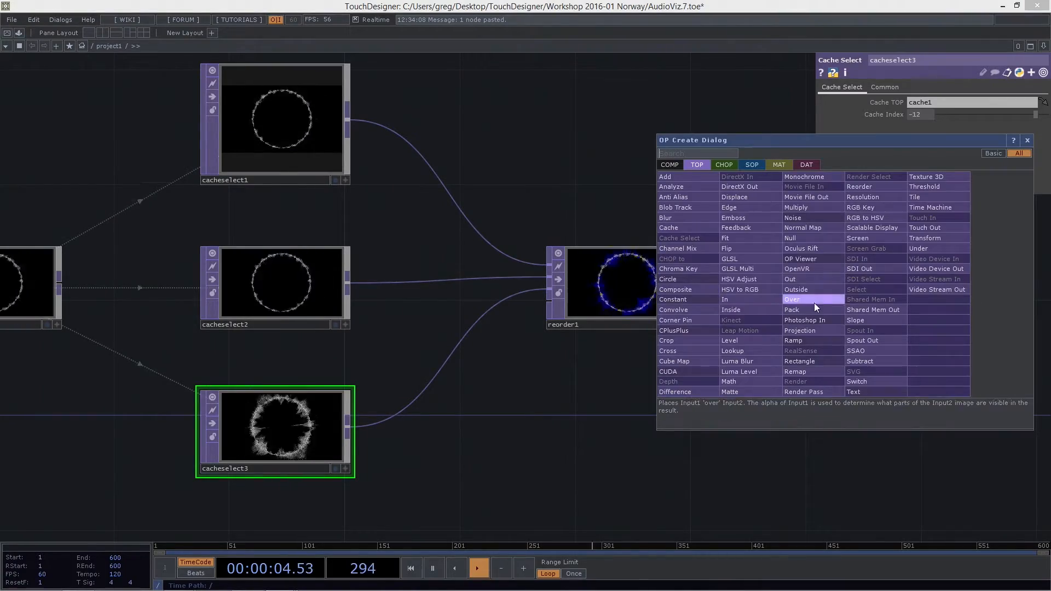
{"action": "left_click", "coordinate": [819, 254]}
{"action": "left_click", "coordinate": [819, 289]}
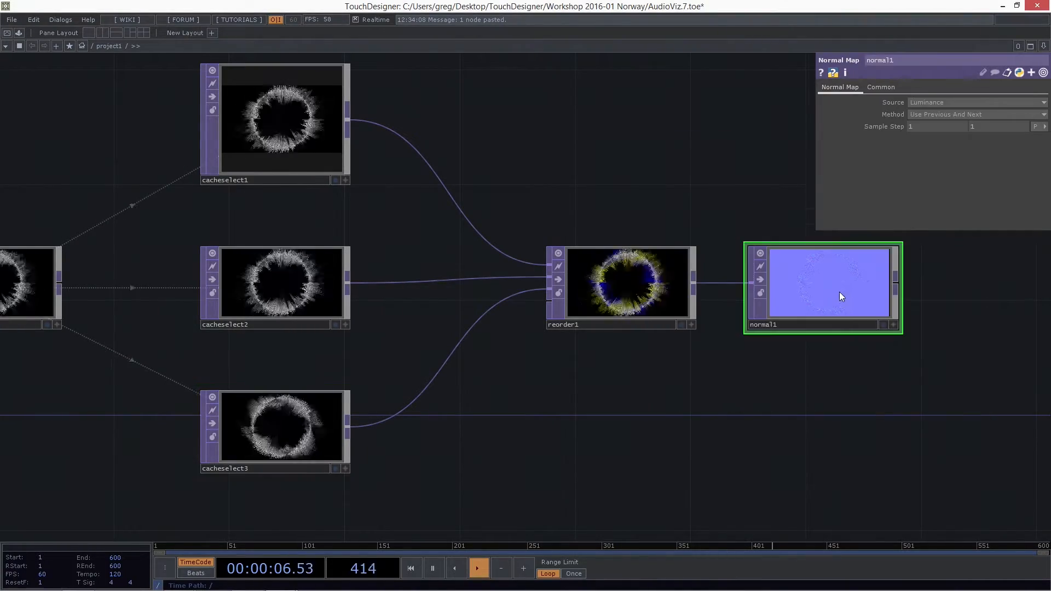
{"action": "key", "text": "Delete"}
Step: Add a Null TOP after reorder1 and display its output in the network background
{"action": "right_click", "coordinate": [692, 287]}
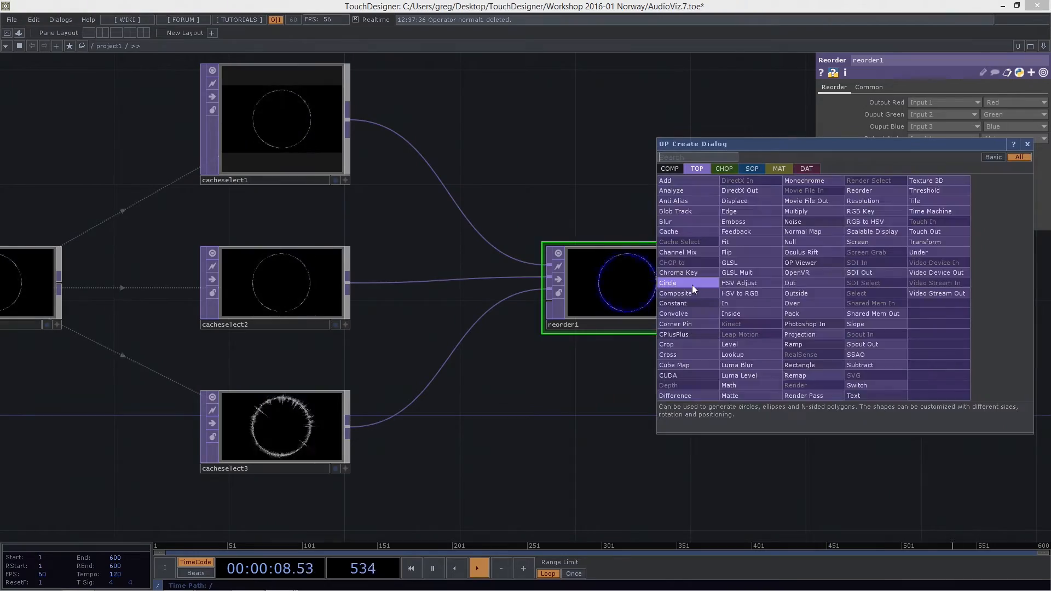
{"action": "type", "text": "n"}
{"action": "left_click", "coordinate": [819, 244]}
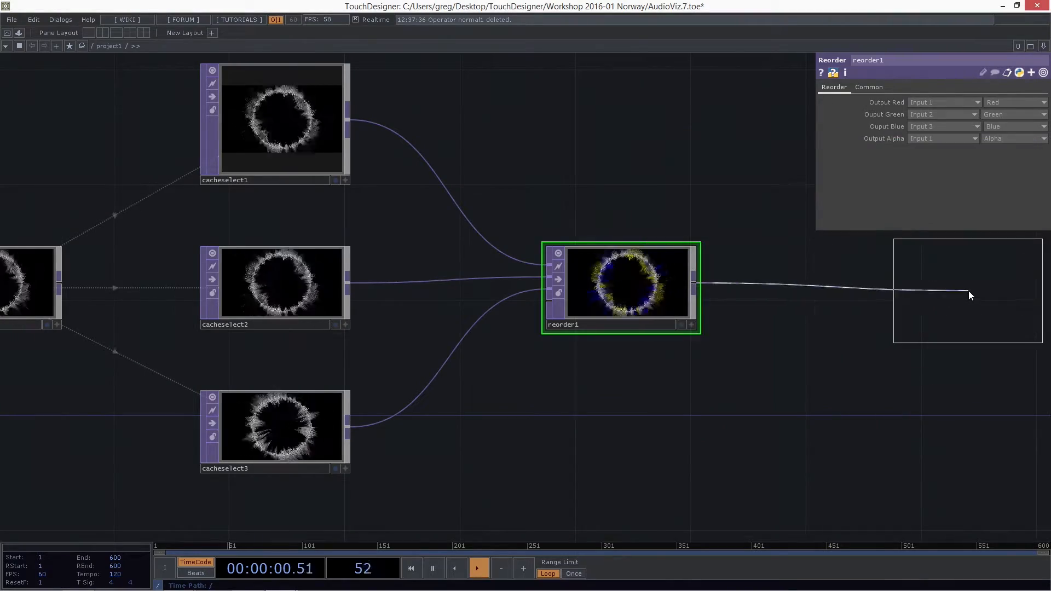
{"action": "left_click", "coordinate": [968, 291]}
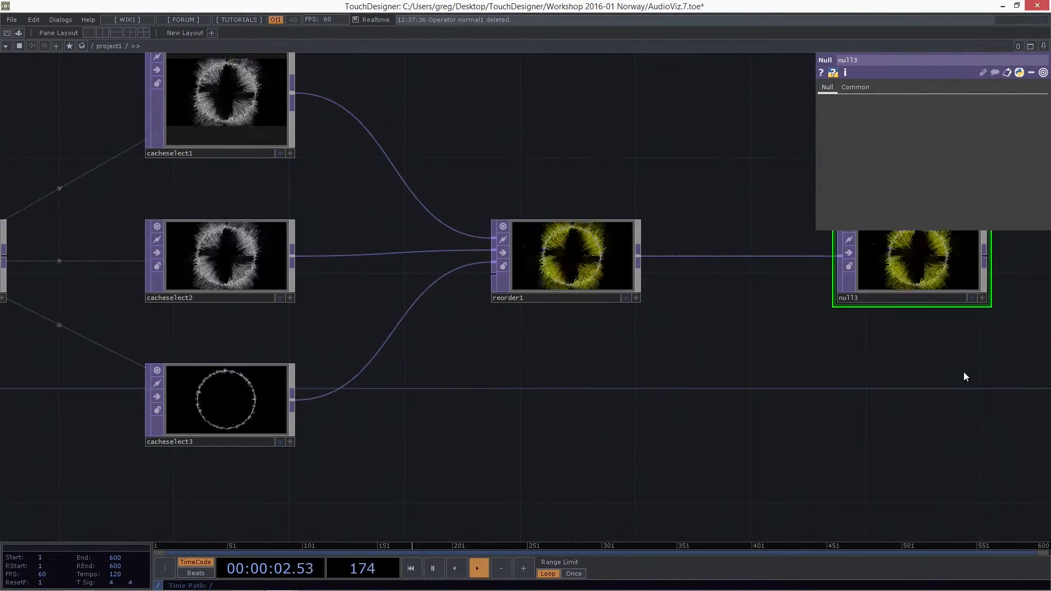
{"action": "left_click_drag", "start_coordinate": [964, 372], "coordinate": [958, 418]}
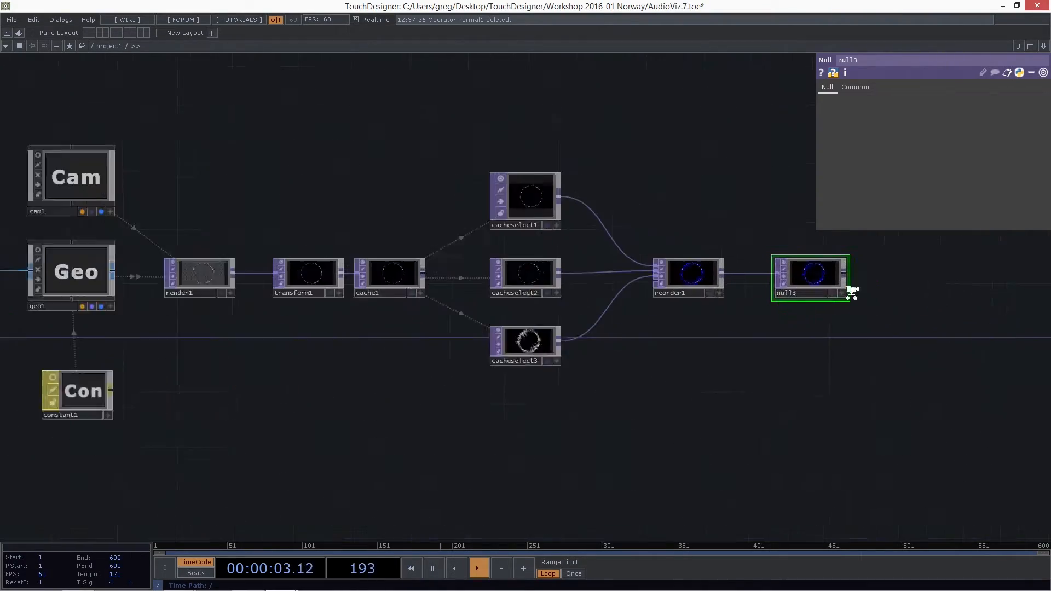
{"action": "left_click", "coordinate": [848, 293]}
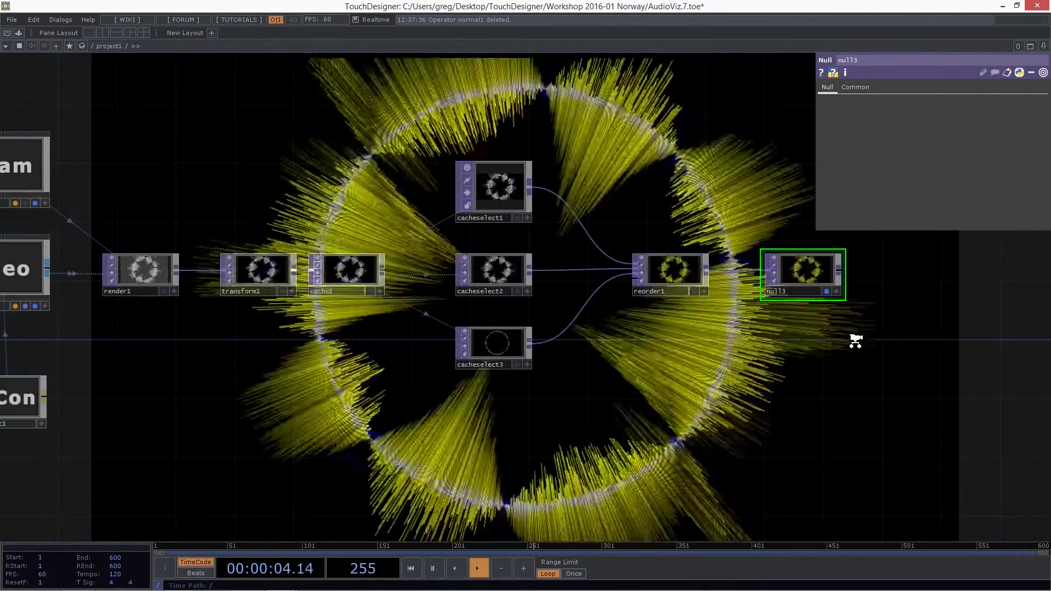
Step: Examine the network from the audio input through shift1, resample1, shuffle1 and math1 to the particle operators
{"action": "scroll", "coordinate": [853, 351], "scroll_direction": "down", "scroll_amount": 5}
{"action": "left_click", "coordinate": [724, 316]}
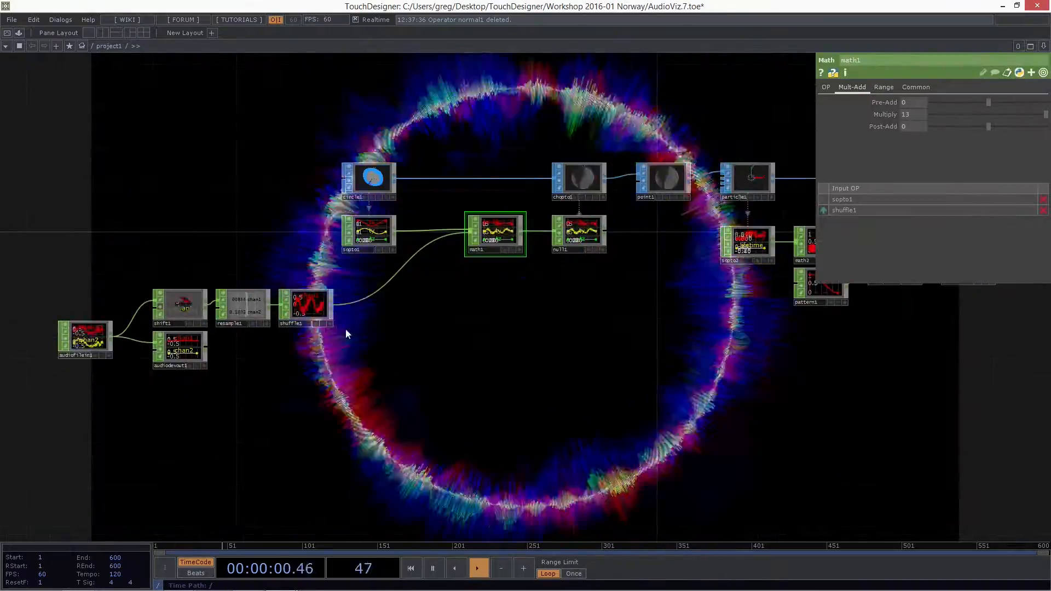
{"action": "scroll", "coordinate": [346, 329], "scroll_direction": "up", "scroll_amount": 3}
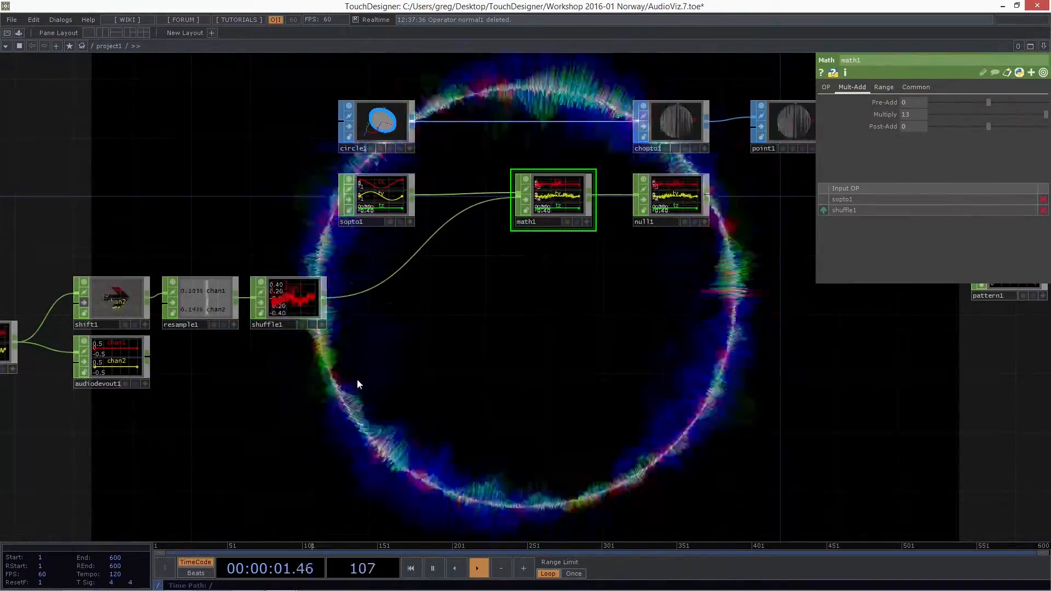
{"action": "left_click_drag", "start_coordinate": [745, 319], "coordinate": [657, 331]}
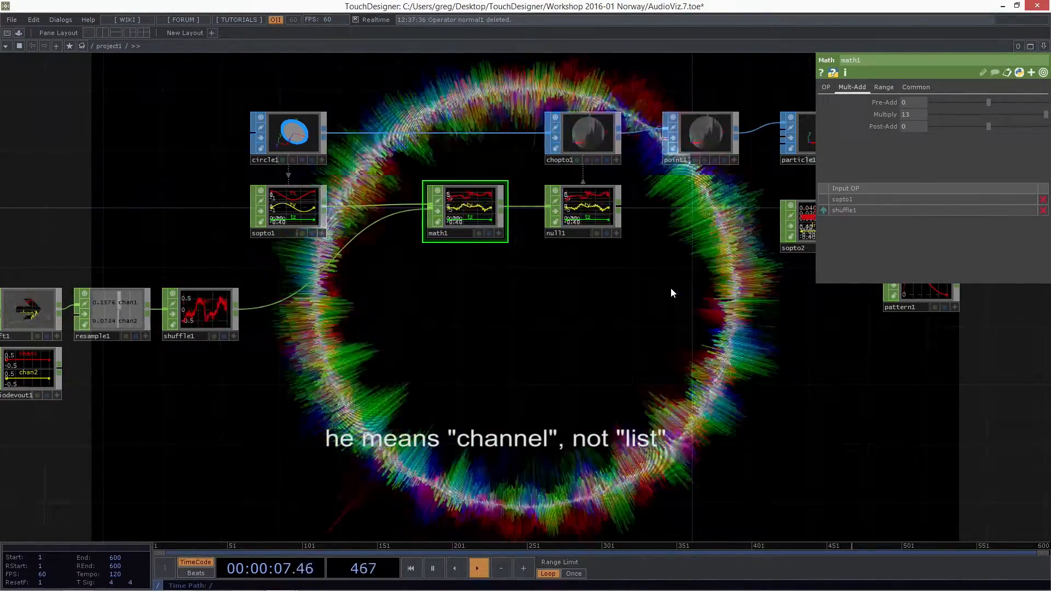
{"action": "scroll", "coordinate": [557, 259], "scroll_direction": "down", "scroll_amount": 2}
{"action": "left_click_drag", "start_coordinate": [601, 358], "coordinate": [548, 370]}
{"action": "left_click_drag", "start_coordinate": [426, 401], "coordinate": [96, 460]}
{"action": "scroll", "coordinate": [609, 366], "scroll_direction": "up", "scroll_amount": 2}
{"action": "scroll", "coordinate": [422, 363], "scroll_direction": "down", "scroll_amount": 3}
{"action": "left_click_drag", "start_coordinate": [439, 379], "coordinate": [743, 323]}
{"action": "scroll", "coordinate": [499, 242], "scroll_direction": "up", "scroll_amount": 3}
{"action": "scroll", "coordinate": [547, 345], "scroll_direction": "down", "scroll_amount": 1}
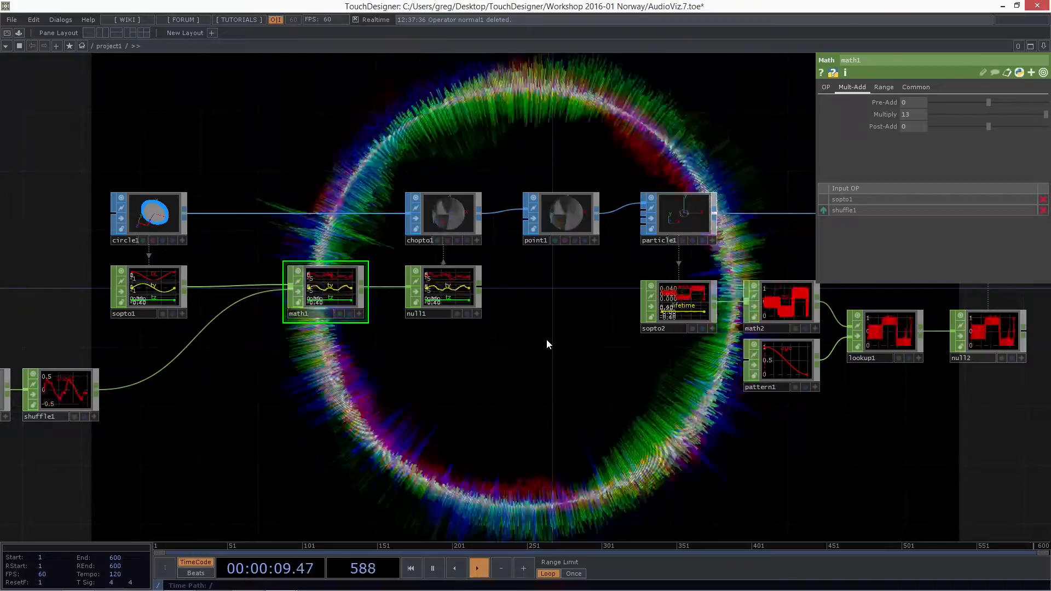
Step: Examine how sopto1 and shuffle1 feed math1, and how null1 drives chopto1 and point1
{"action": "scroll", "coordinate": [504, 176], "scroll_direction": "up", "scroll_amount": 4}
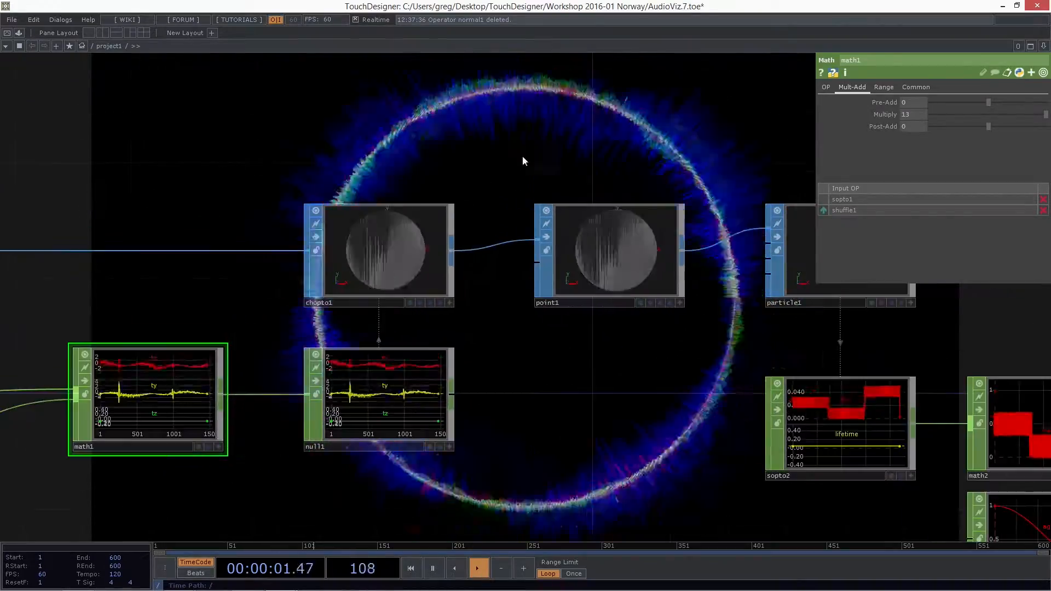
{"action": "scroll", "coordinate": [466, 183], "scroll_direction": "down", "scroll_amount": 4}
{"action": "scroll", "coordinate": [438, 208], "scroll_direction": "up", "scroll_amount": 2}
{"action": "left_click_drag", "start_coordinate": [437, 374], "coordinate": [517, 327]}
{"action": "scroll", "coordinate": [483, 283], "scroll_direction": "up", "scroll_amount": 4}
{"action": "scroll", "coordinate": [482, 285], "scroll_direction": "down", "scroll_amount": 3}
{"action": "scroll", "coordinate": [518, 327], "scroll_direction": "down", "scroll_amount": 3}
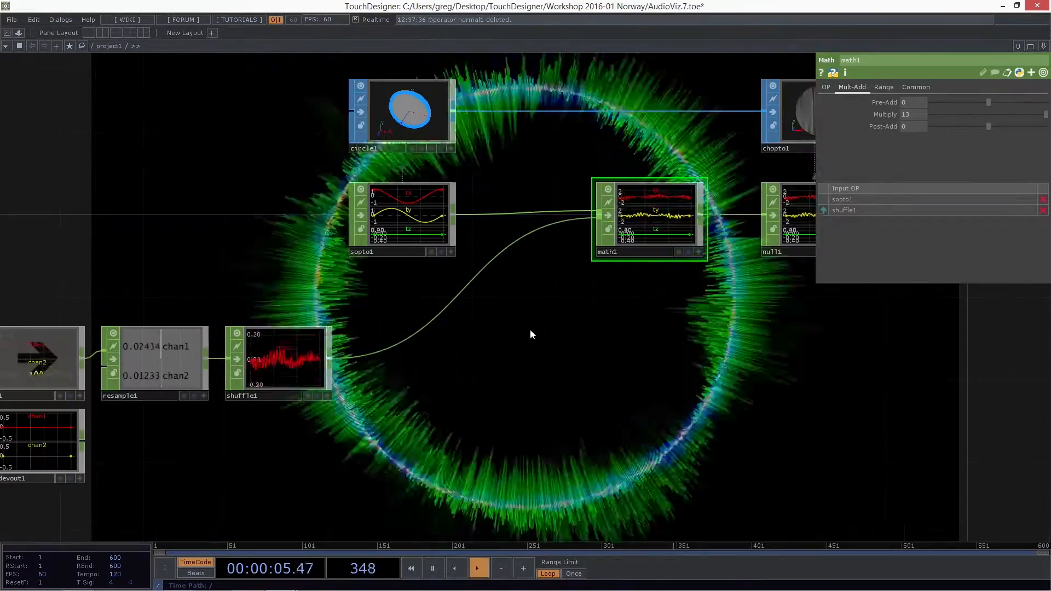
{"action": "scroll", "coordinate": [478, 297], "scroll_direction": "up", "scroll_amount": 5}
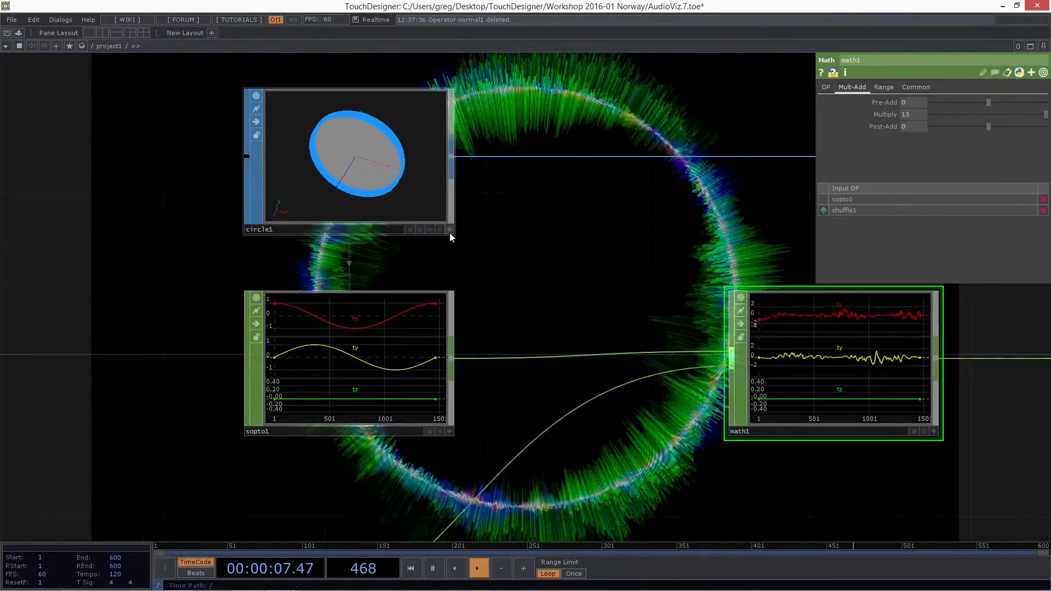
Step: Activate circle1's viewer and home its view, and compare the circle with the sopto1, shuffle1 and math1 channels
{"action": "left_click", "coordinate": [449, 230]}
{"action": "left_click_drag", "start_coordinate": [375, 171], "coordinate": [378, 162]}
{"action": "key", "text": "h"}
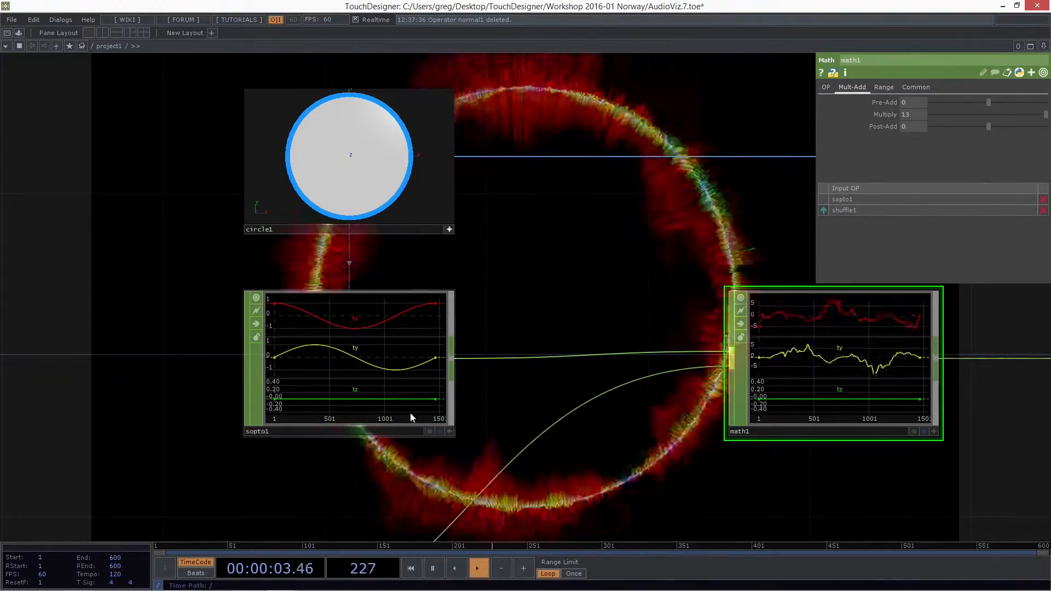
{"action": "left_click_drag", "start_coordinate": [599, 394], "coordinate": [476, 257]}
{"action": "middle_click_drag", "start_coordinate": [476, 257], "coordinate": [531, 356]}
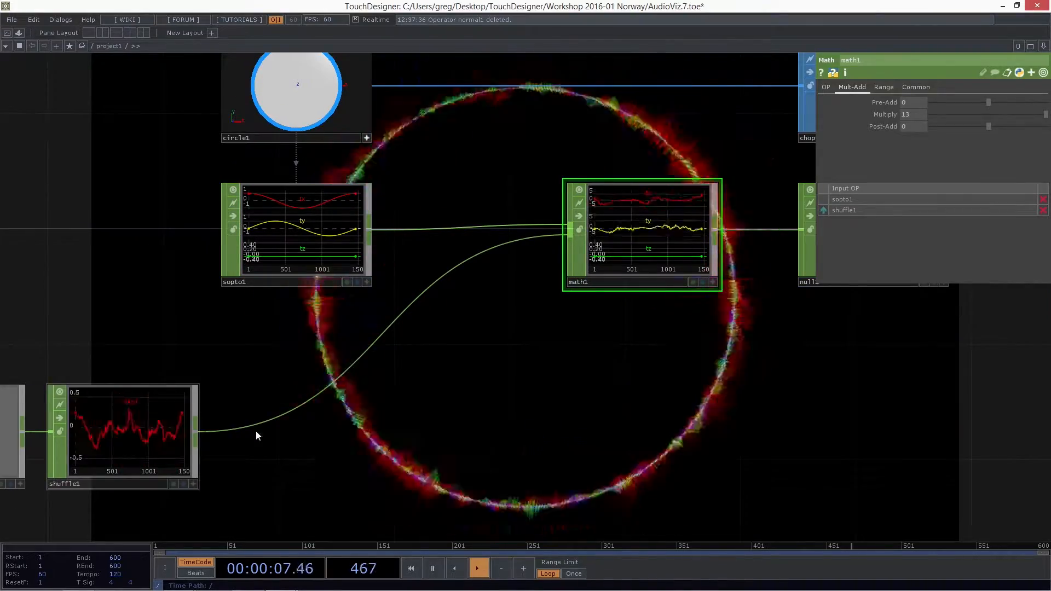
{"action": "scroll", "coordinate": [667, 222], "scroll_direction": "up", "scroll_amount": 8}
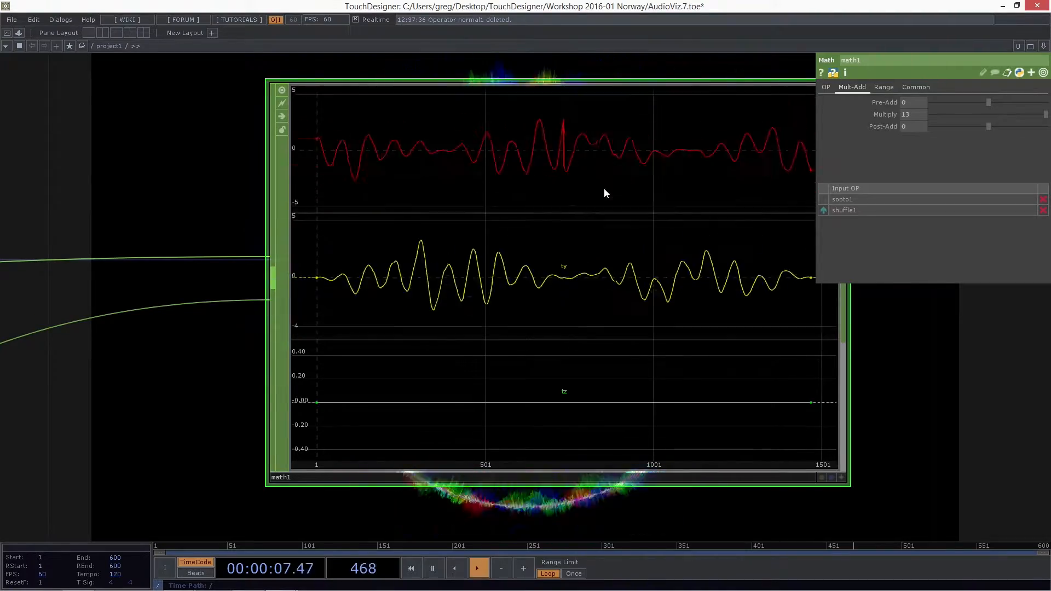
{"action": "scroll", "coordinate": [570, 216], "scroll_direction": "down", "scroll_amount": 5}
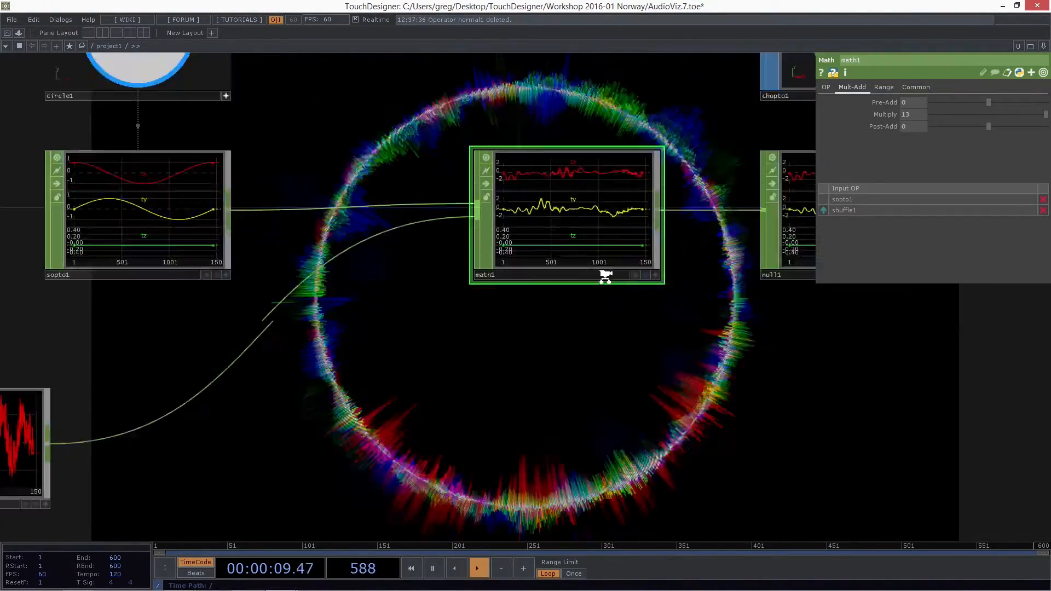
{"action": "scroll", "coordinate": [603, 169], "scroll_direction": "up", "scroll_amount": 3}
{"action": "scroll", "coordinate": [544, 228], "scroll_direction": "down", "scroll_amount": 3}
{"action": "scroll", "coordinate": [542, 241], "scroll_direction": "up", "scroll_amount": 3}
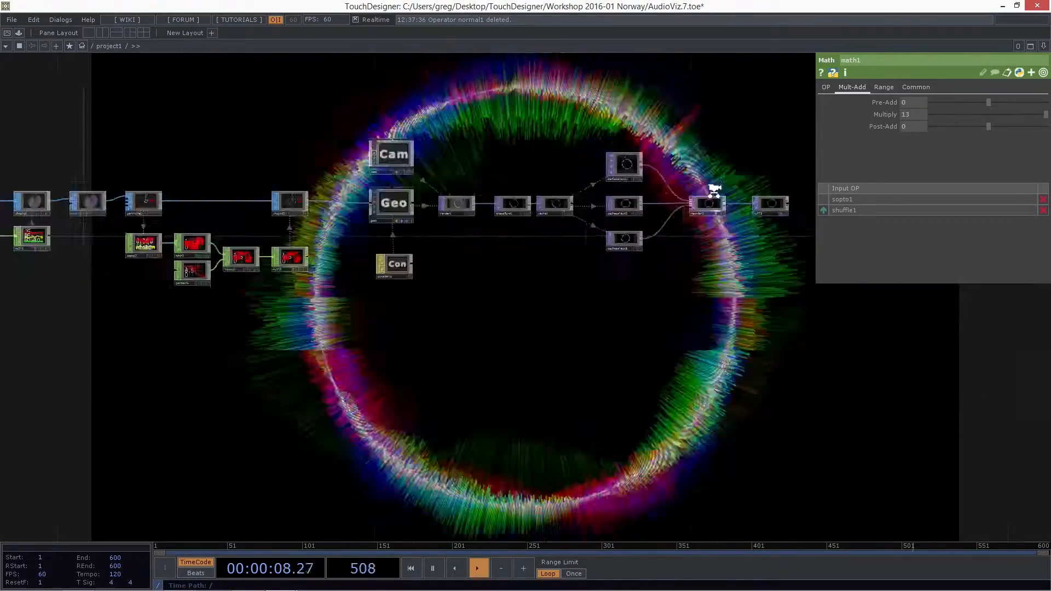
Step: Select cache1, the three Cache Select nodes and reorder1 together and review how they build the coloured output
{"action": "scroll", "coordinate": [704, 200], "scroll_direction": "up", "scroll_amount": 3}
{"action": "left_click_drag", "start_coordinate": [639, 303], "coordinate": [570, 435]}
{"action": "left_click_drag", "start_coordinate": [593, 241], "coordinate": [633, 213]}
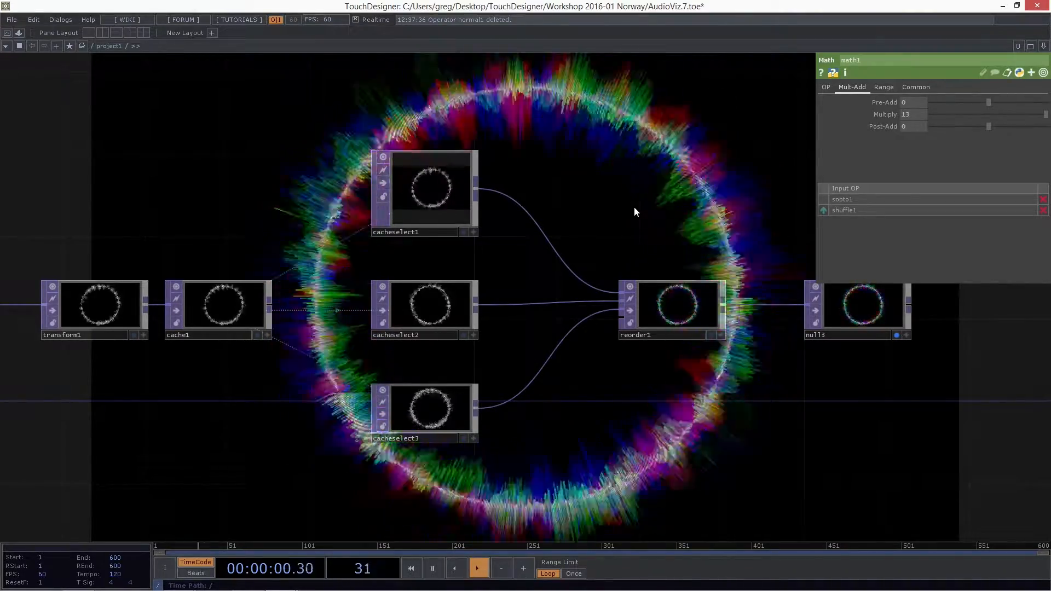
{"action": "left_click_drag", "start_coordinate": [200, 117], "coordinate": [725, 470]}
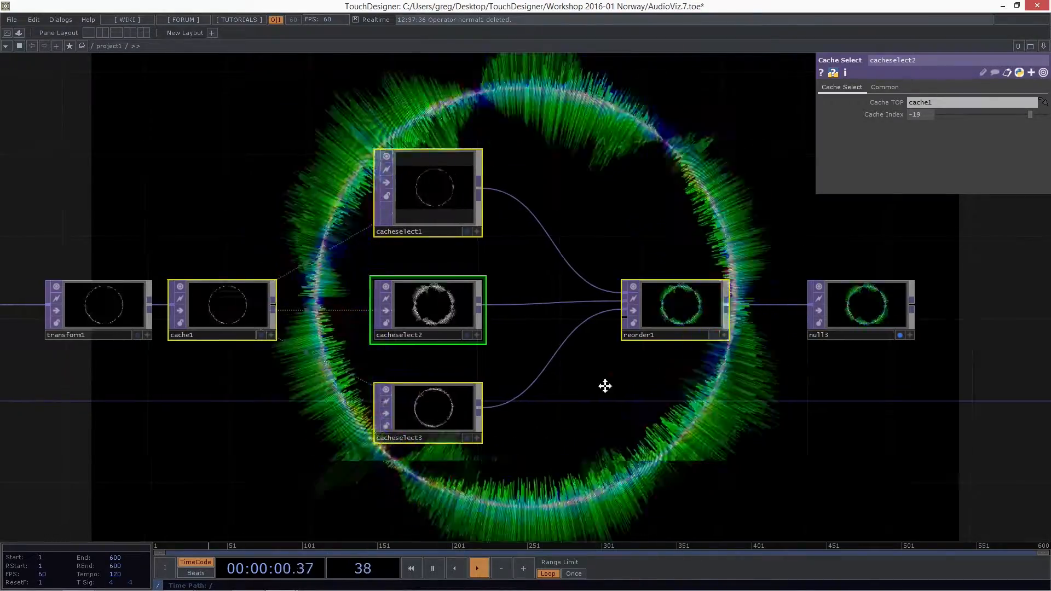
{"action": "scroll", "coordinate": [605, 386], "scroll_direction": "down", "scroll_amount": 4}
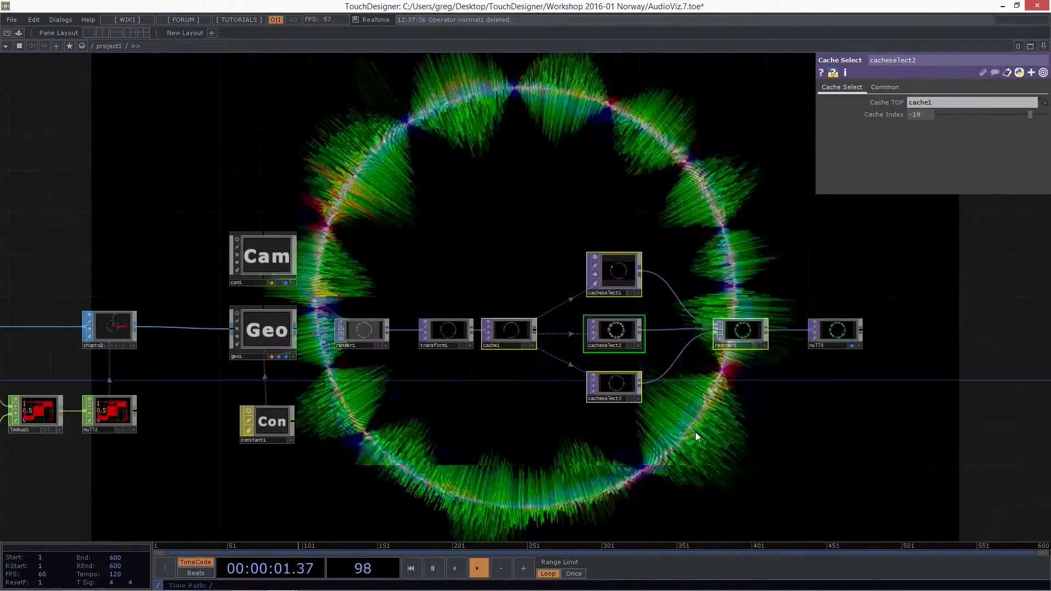
{"action": "scroll", "coordinate": [695, 432], "scroll_direction": "up", "scroll_amount": 3}
{"action": "scroll", "coordinate": [695, 391], "scroll_direction": "down", "scroll_amount": 3}
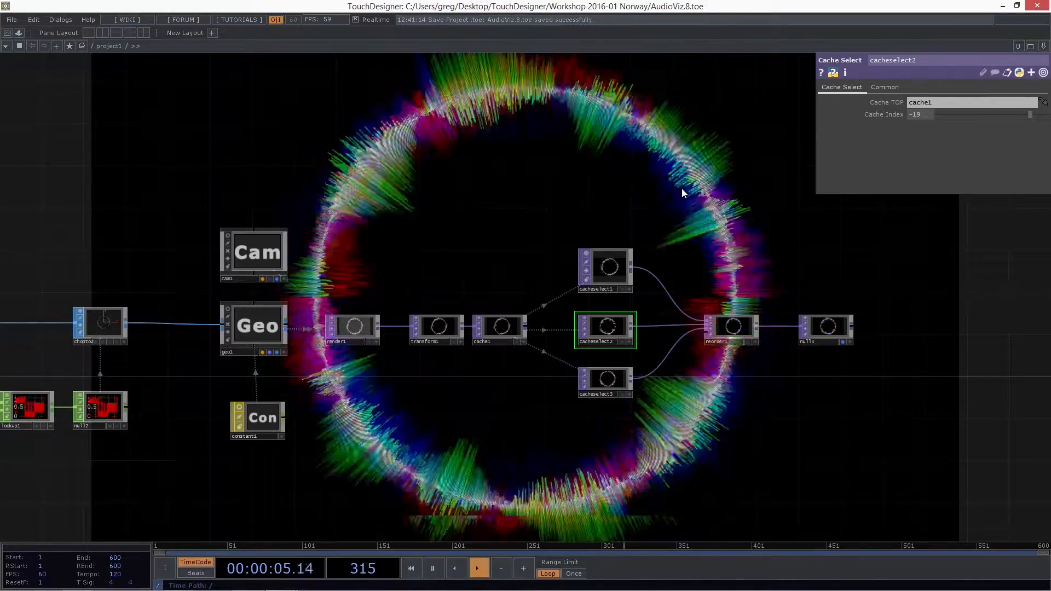
Step: Save the audio visualiser project and close its window
{"action": "key", "text": "ctrl+s"}
{"action": "double_click", "coordinate": [445, 8]}
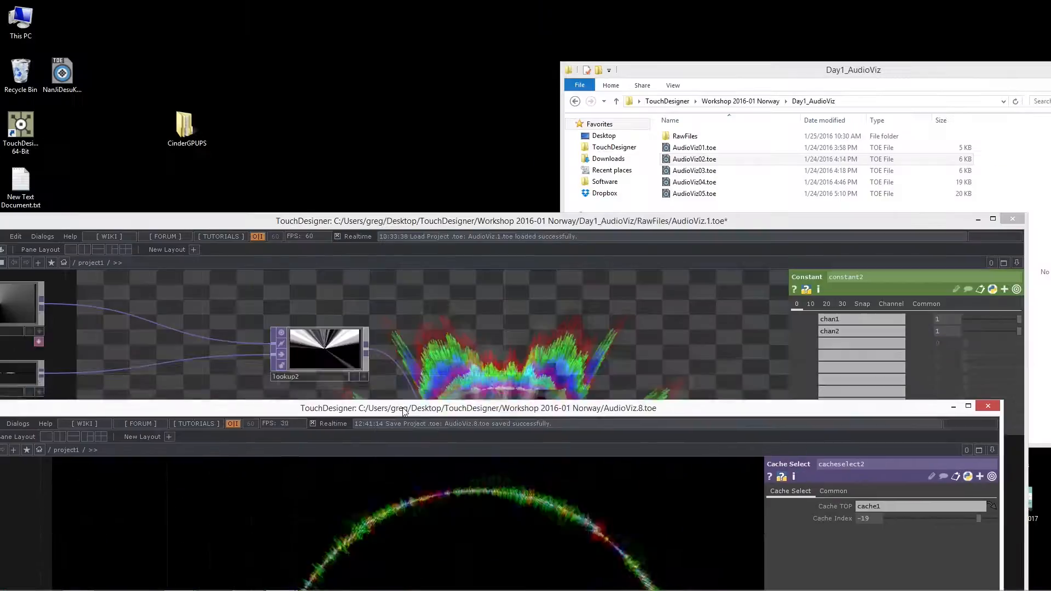
{"action": "left_click_drag", "start_coordinate": [995, 428], "coordinate": [995, 320]}
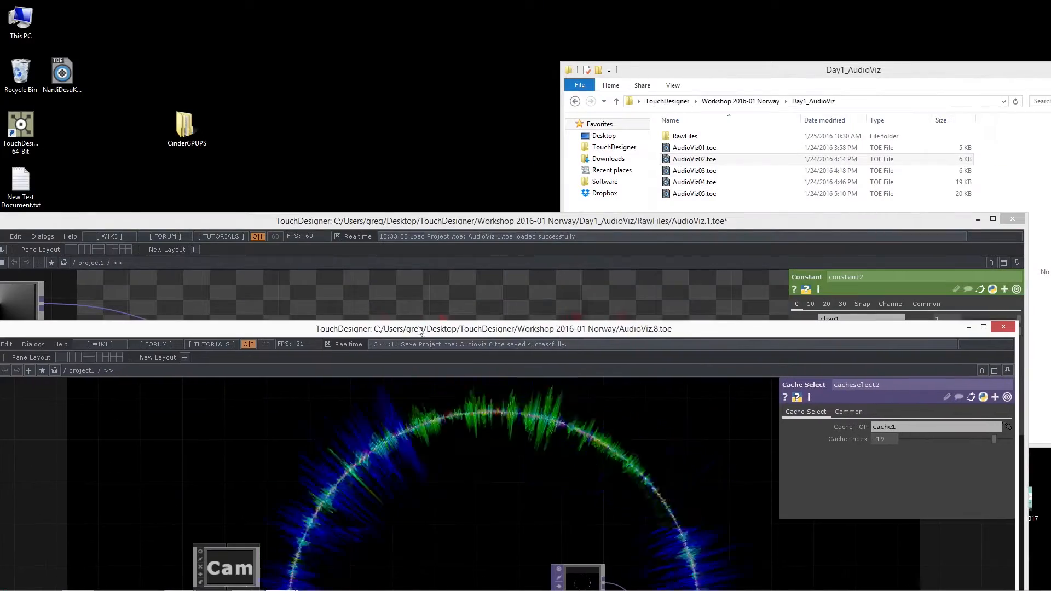
{"action": "left_click", "coordinate": [1003, 327]}
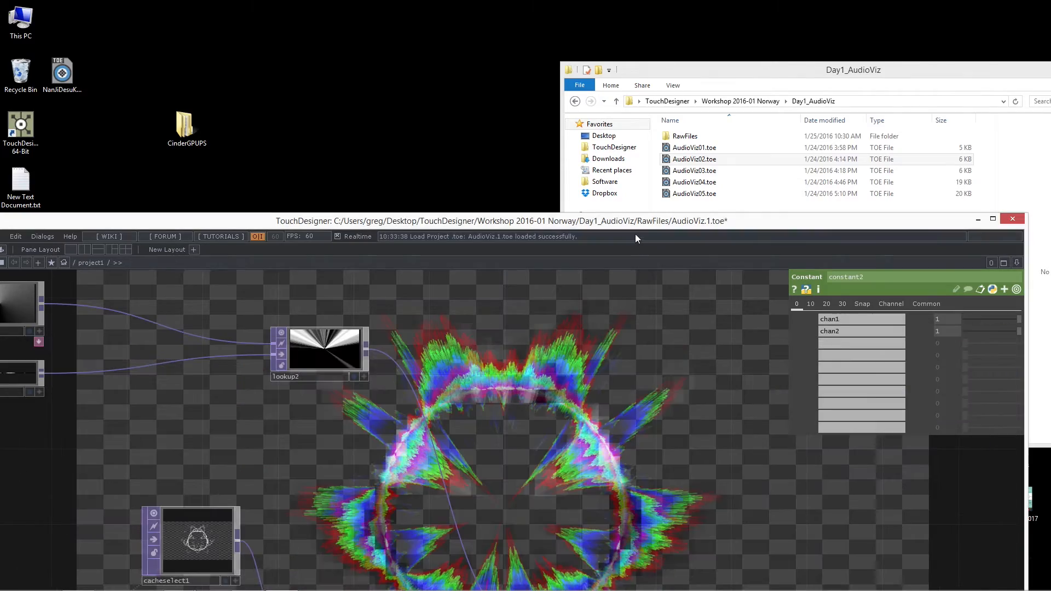
Step: Maximize the RawFiles AudioViz.1.toe project window and survey its whole network
{"action": "double_click", "coordinate": [635, 221]}
{"action": "key", "text": "space"}
{"action": "middle_click_drag", "start_coordinate": [766, 264], "coordinate": [597, 358]}
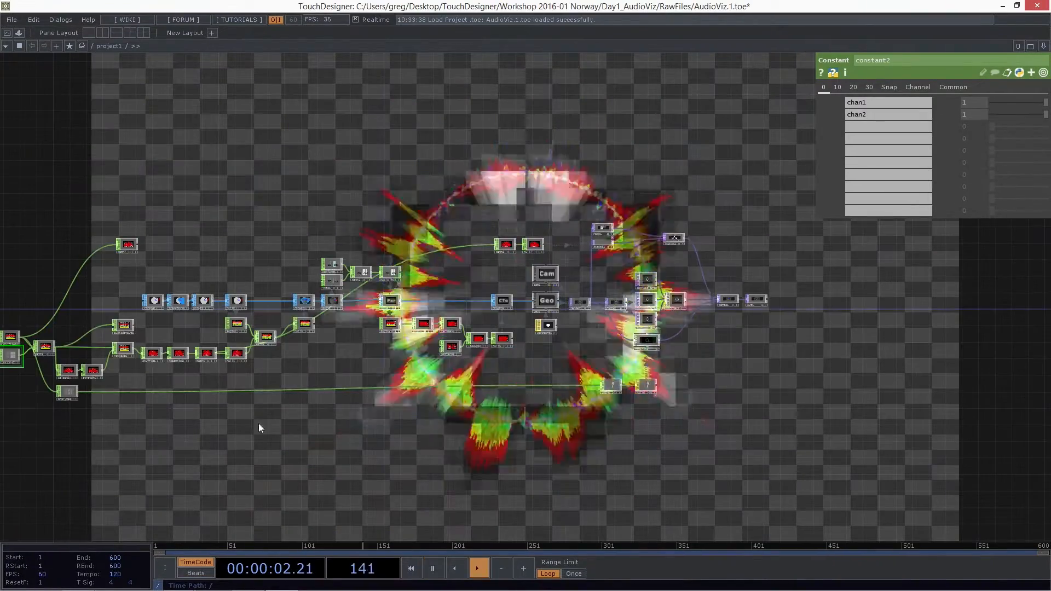
{"action": "left_click_drag", "start_coordinate": [290, 453], "coordinate": [593, 395]}
{"action": "scroll", "coordinate": [463, 304], "scroll_direction": "up", "scroll_amount": 9}
{"action": "scroll", "coordinate": [475, 367], "scroll_direction": "down", "scroll_amount": 5}
{"action": "scroll", "coordinate": [590, 362], "scroll_direction": "up", "scroll_amount": 3}
{"action": "middle_click_drag", "start_coordinate": [590, 361], "coordinate": [676, 361]}
Step: Examine the audio CHOP chain from audiofilein1 and math5 through select1, stretch1 and replace1 to shuffle1 and resample1
{"action": "left_click_drag", "start_coordinate": [675, 362], "coordinate": [625, 380]}
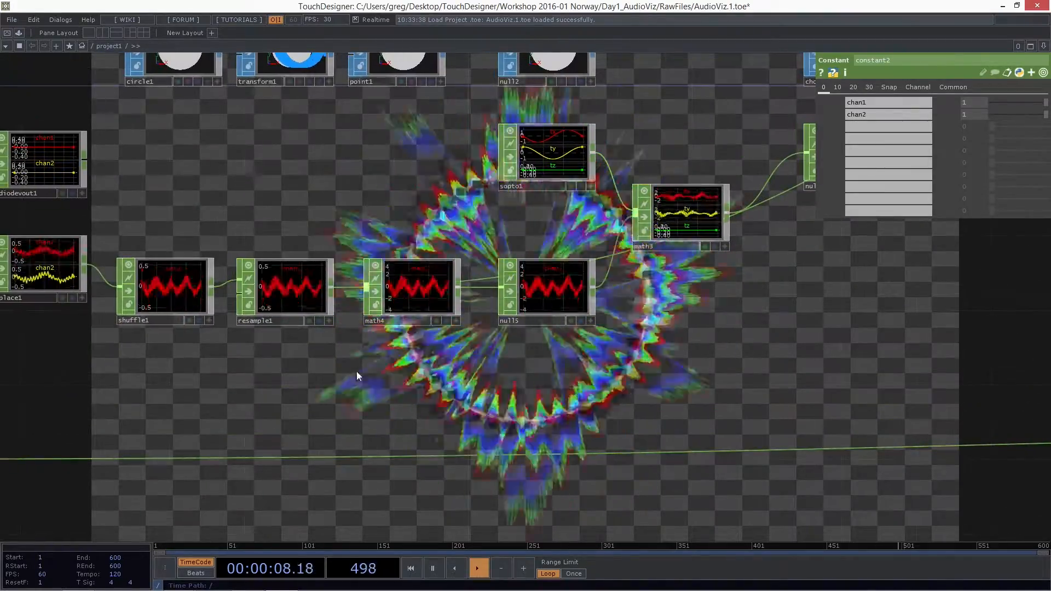
{"action": "left_click_drag", "start_coordinate": [305, 369], "coordinate": [426, 374]}
{"action": "left_click_drag", "start_coordinate": [352, 371], "coordinate": [683, 323]}
{"action": "left_click_drag", "start_coordinate": [487, 354], "coordinate": [576, 348]}
{"action": "scroll", "coordinate": [224, 236], "scroll_direction": "down", "scroll_amount": 5}
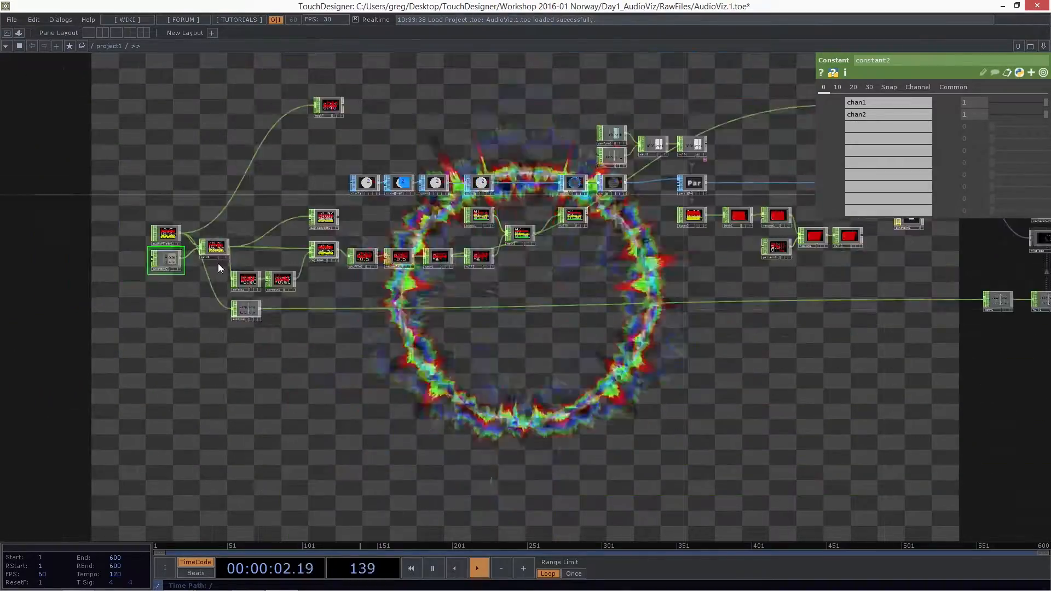
{"action": "scroll", "coordinate": [64, 305], "scroll_direction": "up", "scroll_amount": 6}
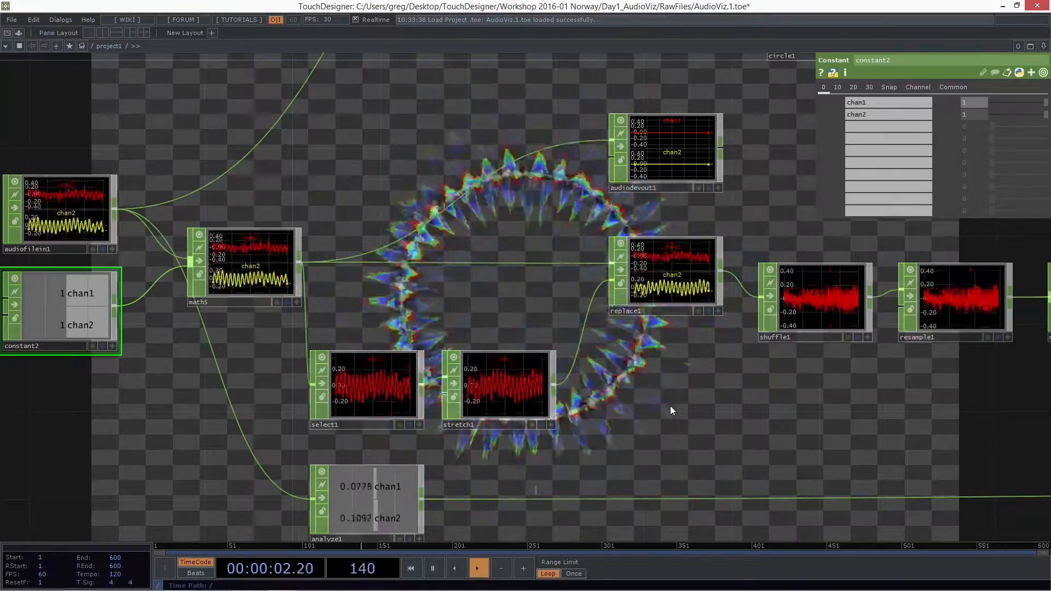
{"action": "left_click_drag", "start_coordinate": [606, 405], "coordinate": [594, 329]}
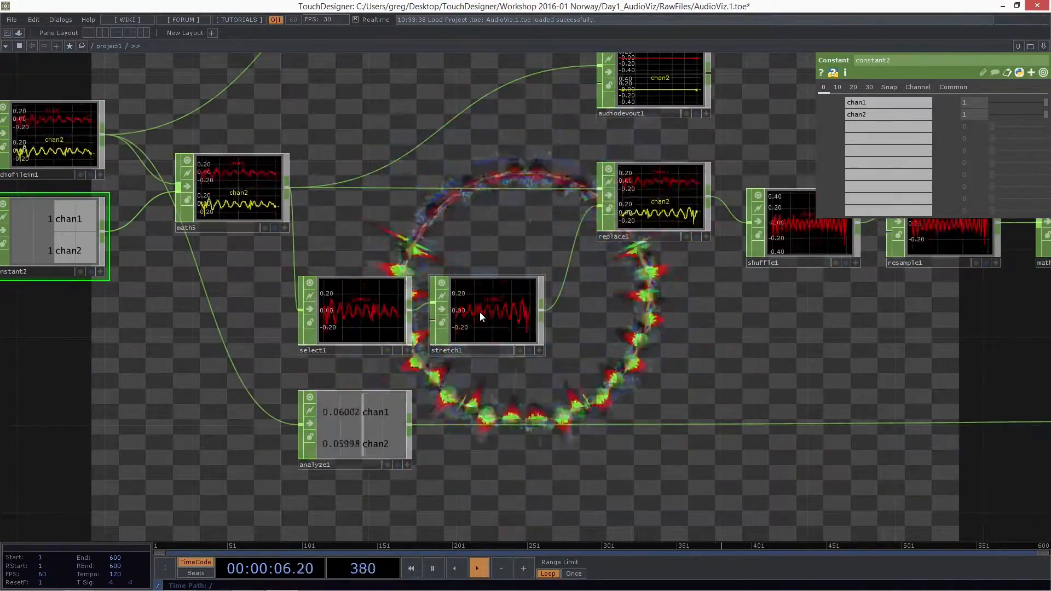
Step: Select stretch1, inspect its settings and waveform beside select1, and restore the project window from its maximized state
{"action": "left_click", "coordinate": [479, 312]}
{"action": "scroll", "coordinate": [493, 334], "scroll_direction": "up", "scroll_amount": 5}
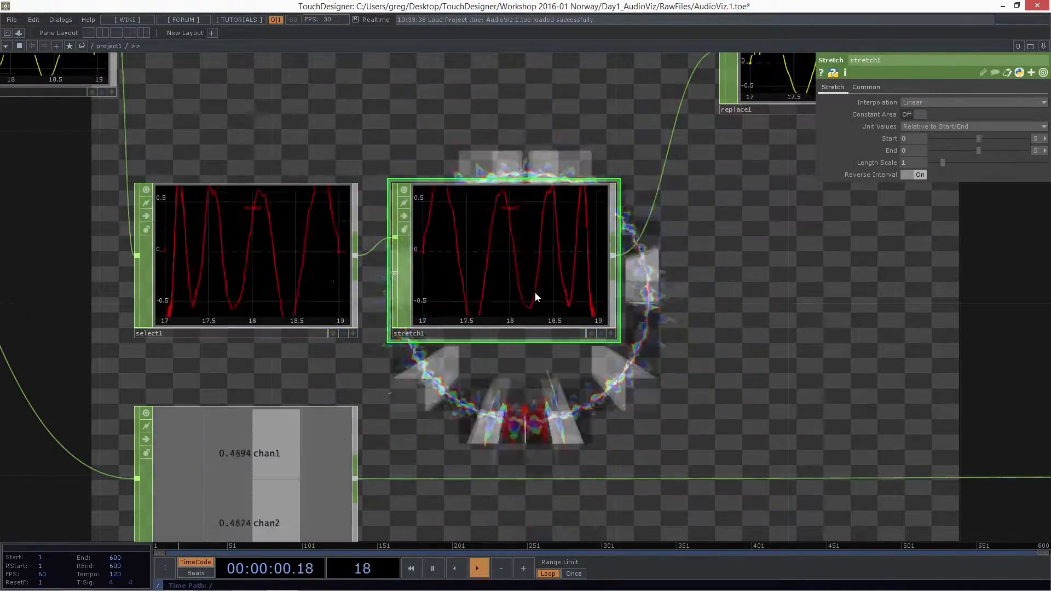
{"action": "left_click_drag", "start_coordinate": [720, 249], "coordinate": [649, 202]}
{"action": "left_click_drag", "start_coordinate": [671, 6], "coordinate": [607, 1]}
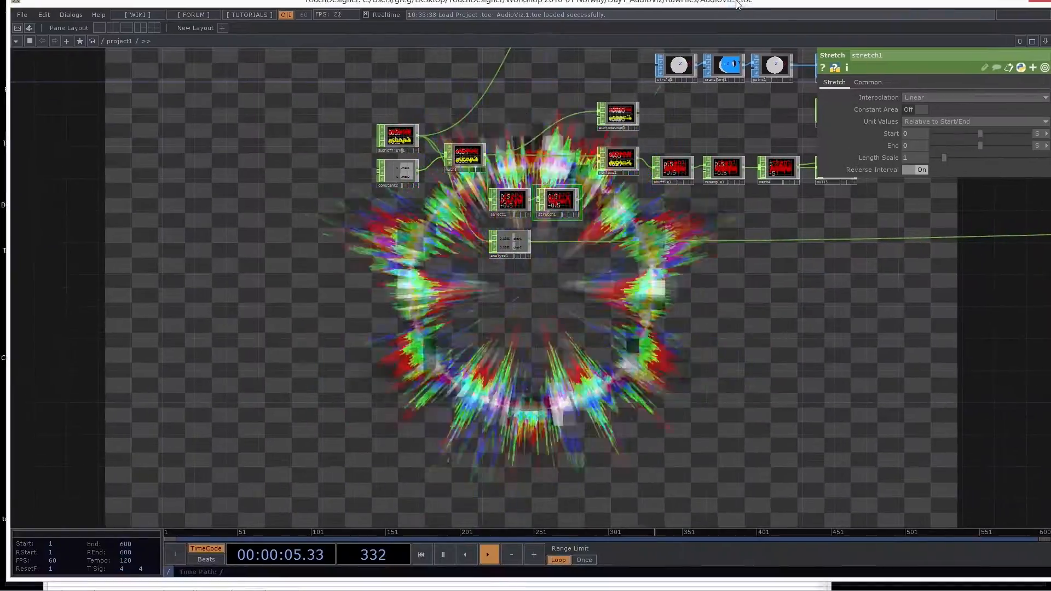
Step: Add a sine Pattern CHOP with a length of 1000, pause the timeline, and position the node below analyze1
{"action": "left_click_drag", "start_coordinate": [762, 329], "coordinate": [645, 389]}
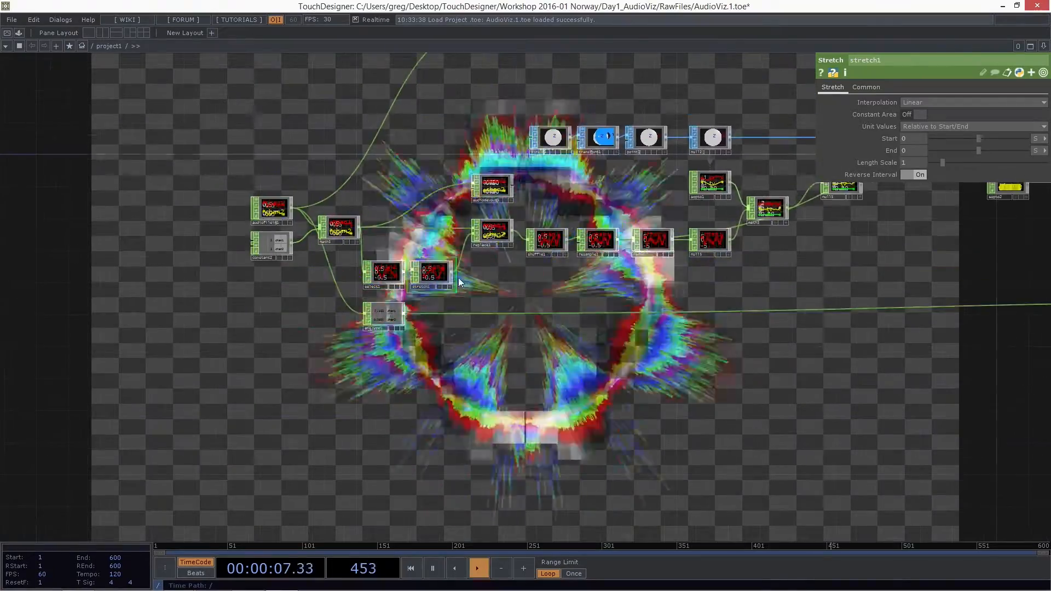
{"action": "scroll", "coordinate": [459, 278], "scroll_direction": "up", "scroll_amount": 6}
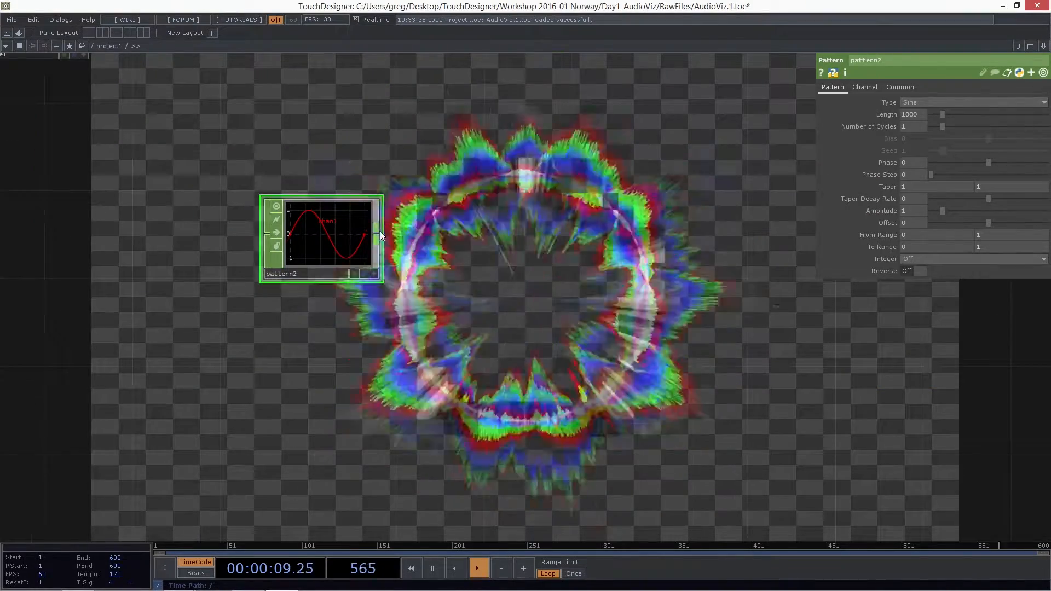
{"action": "key", "text": "space"}
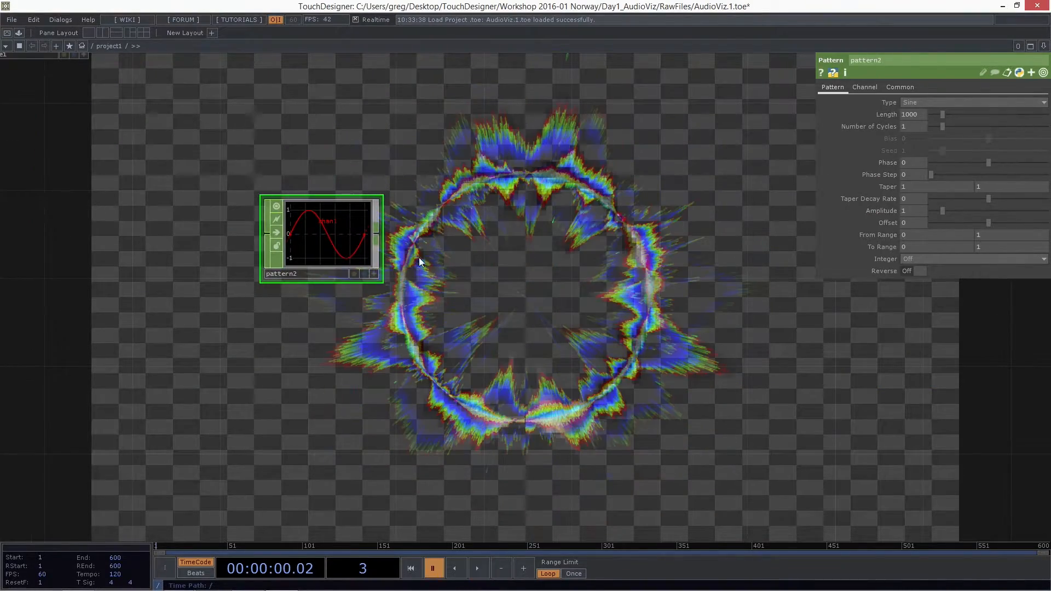
{"action": "scroll", "coordinate": [569, 305], "scroll_direction": "down", "scroll_amount": 5}
{"action": "scroll", "coordinate": [485, 276], "scroll_direction": "up", "scroll_amount": 3}
{"action": "left_click_drag", "start_coordinate": [481, 286], "coordinate": [434, 223]}
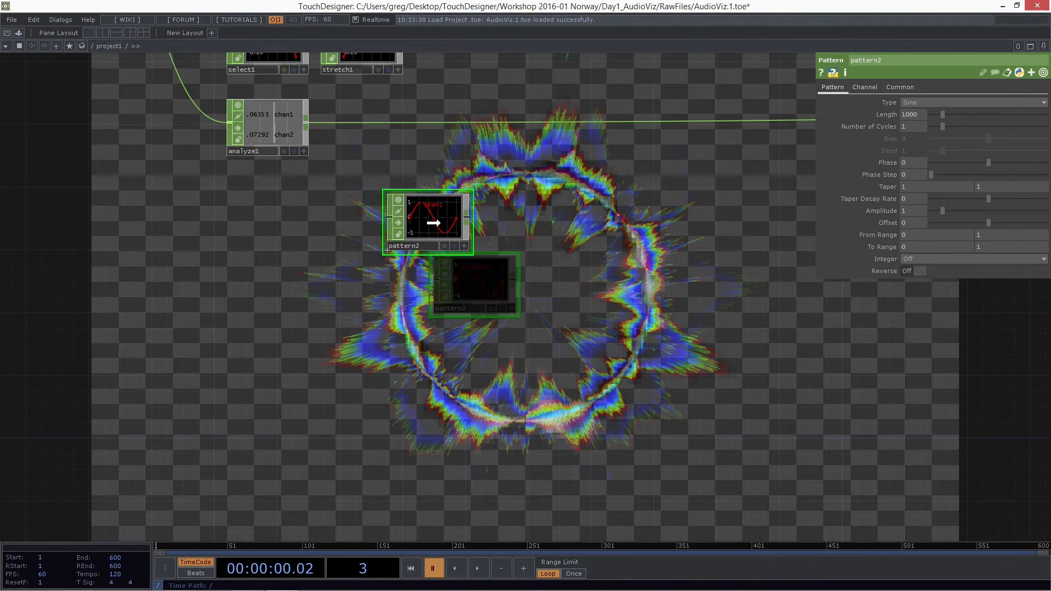
Step: Append a Stretch CHOP to pattern2 and test Reverse Interval on the sine wave
{"action": "scroll", "coordinate": [464, 215], "scroll_direction": "up", "scroll_amount": 3}
{"action": "right_click", "coordinate": [464, 219]}
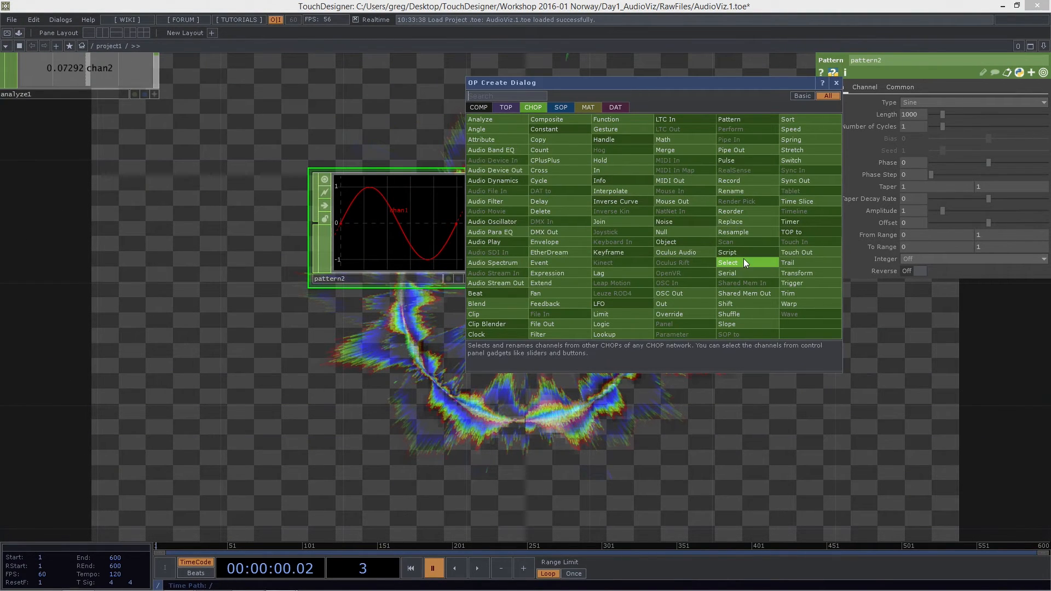
{"action": "type", "text": "str"}
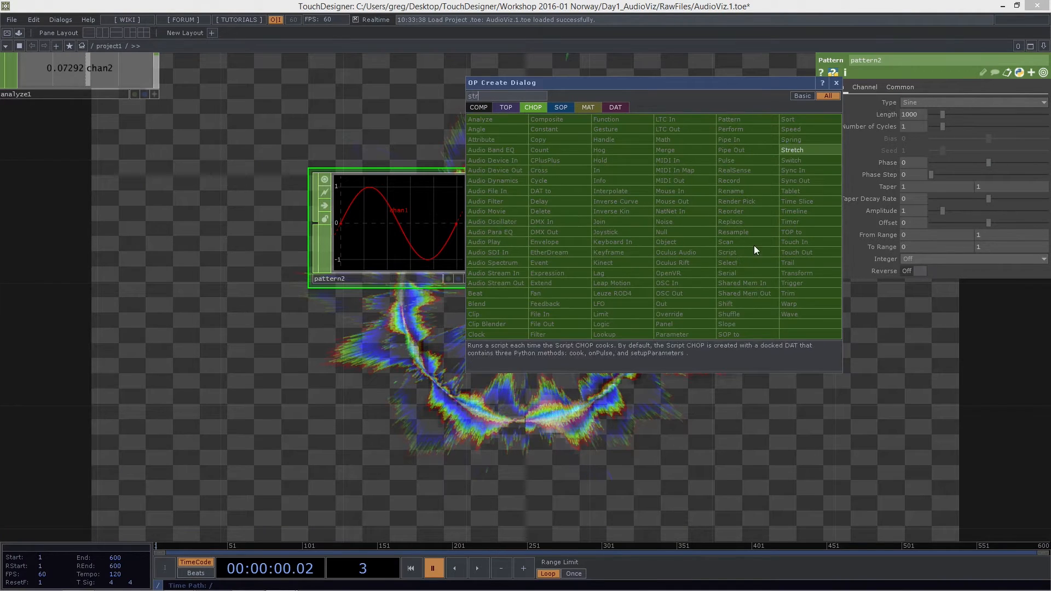
{"action": "left_click", "coordinate": [808, 147]}
{"action": "left_click", "coordinate": [604, 222]}
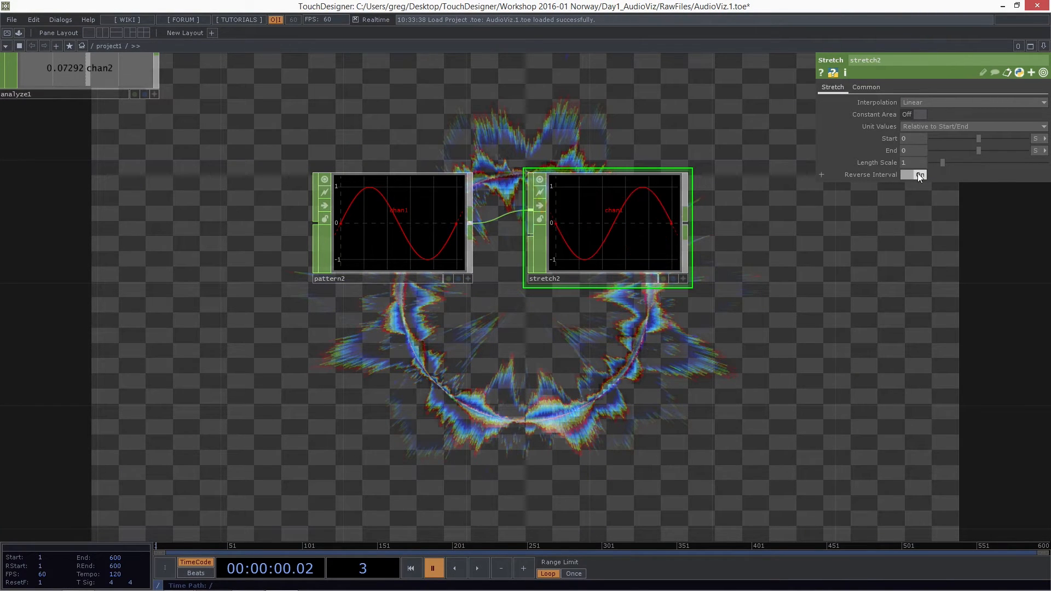
{"action": "left_click", "coordinate": [432, 267]}
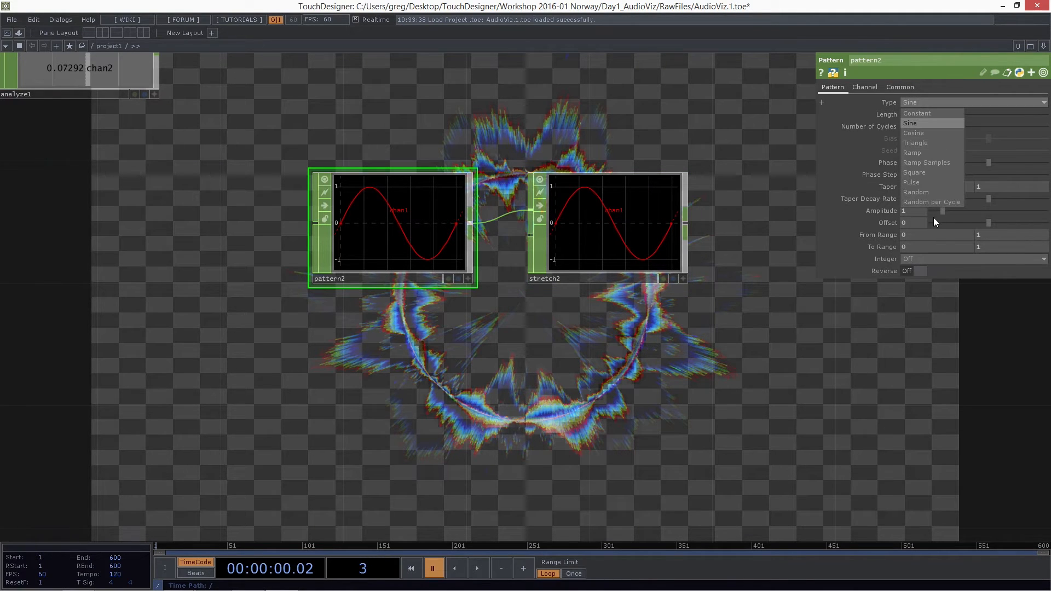
{"action": "left_click", "coordinate": [755, 344]}
Step: Select stretch1 and toggle its Reverse Interval to compare its waveform with that of select1
{"action": "scroll", "coordinate": [745, 381], "scroll_direction": "down", "scroll_amount": 5}
{"action": "scroll", "coordinate": [531, 200], "scroll_direction": "up", "scroll_amount": 4}
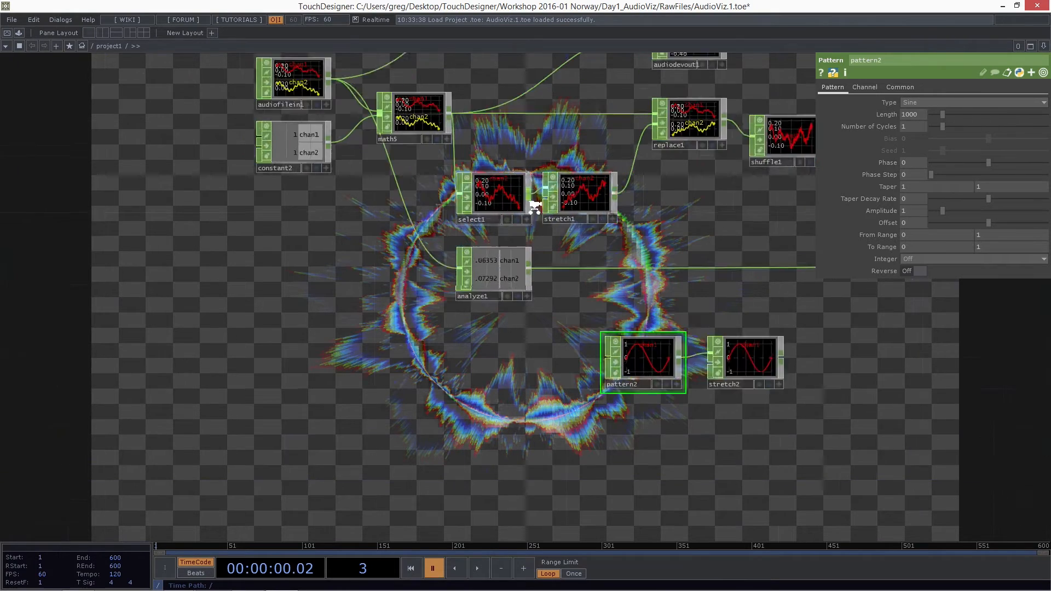
{"action": "left_click", "coordinate": [597, 192]}
{"action": "scroll", "coordinate": [627, 170], "scroll_direction": "up", "scroll_amount": 4}
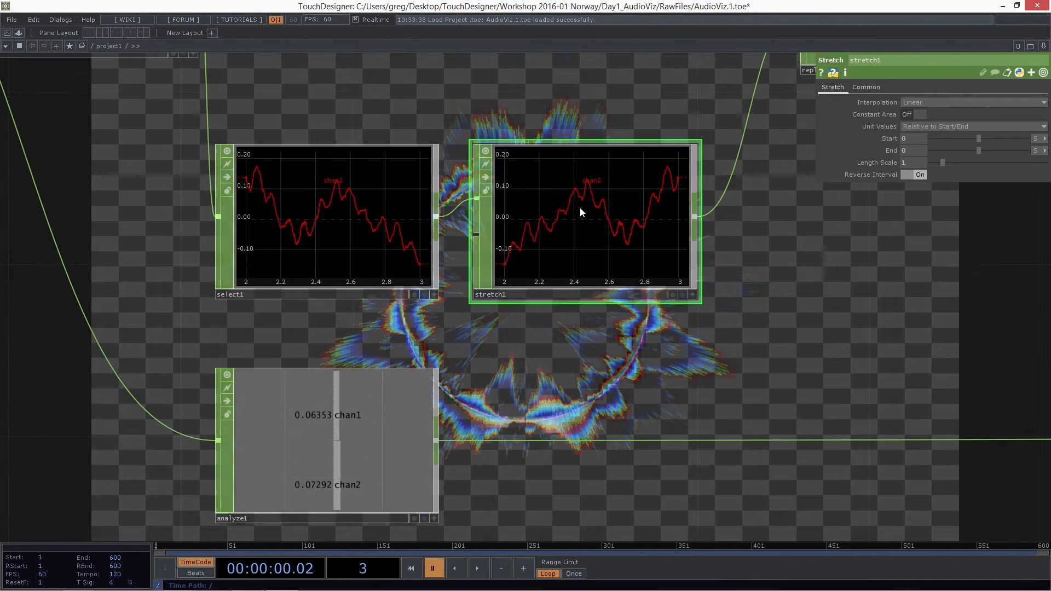
{"action": "left_click", "coordinate": [915, 174]}
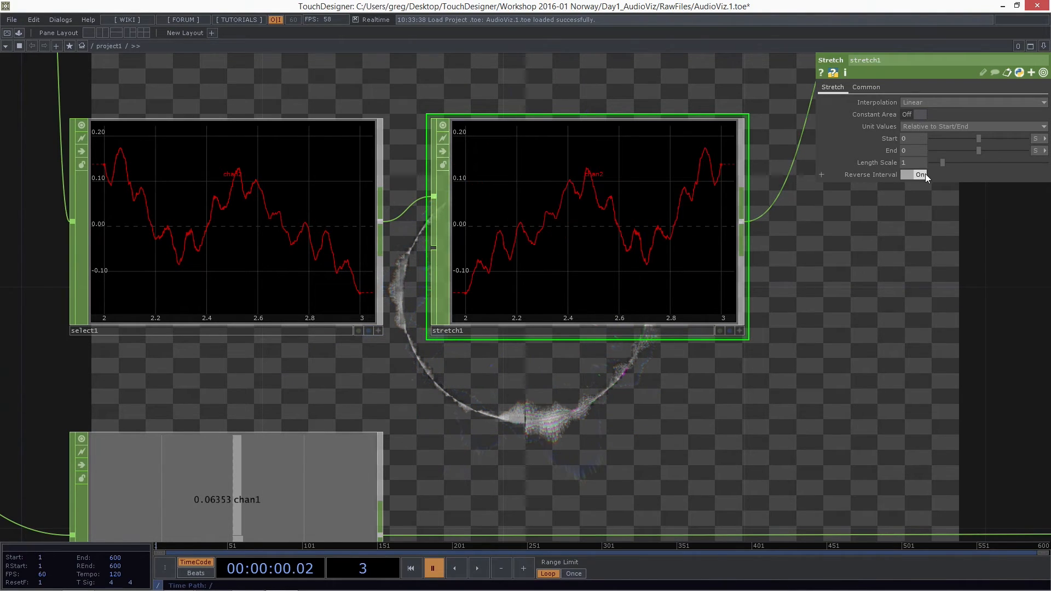
Step: Examine the downstream network from the audio CHOP chain through the geometry and render nodes to the final TOP output
{"action": "scroll", "coordinate": [317, 300], "scroll_direction": "down", "scroll_amount": 10}
{"action": "left_click_drag", "start_coordinate": [756, 416], "coordinate": [651, 366]}
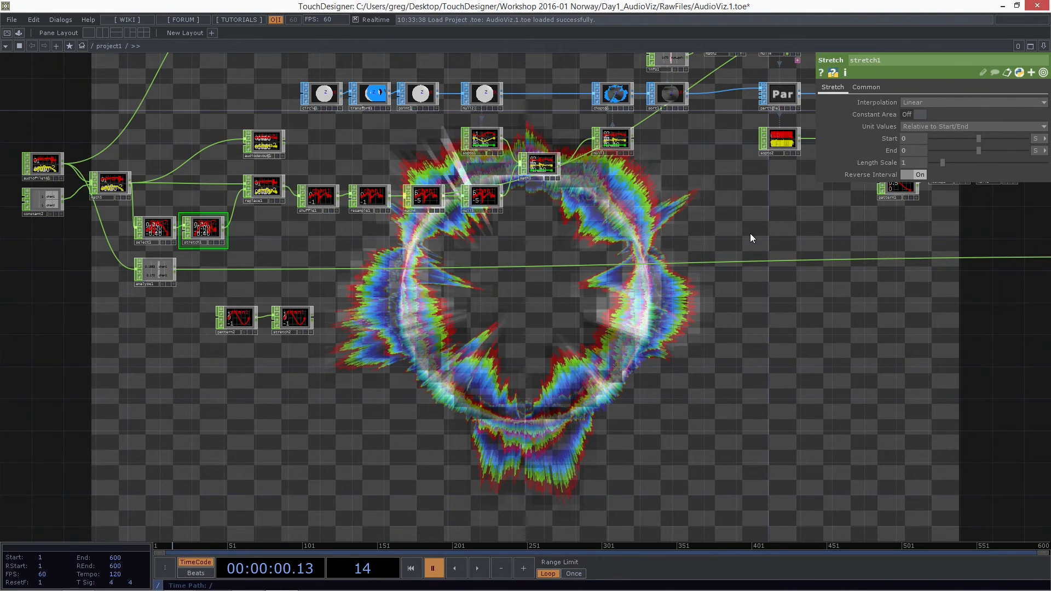
{"action": "left_click_drag", "start_coordinate": [885, 406], "coordinate": [356, 426]}
{"action": "left_click_drag", "start_coordinate": [750, 392], "coordinate": [441, 418]}
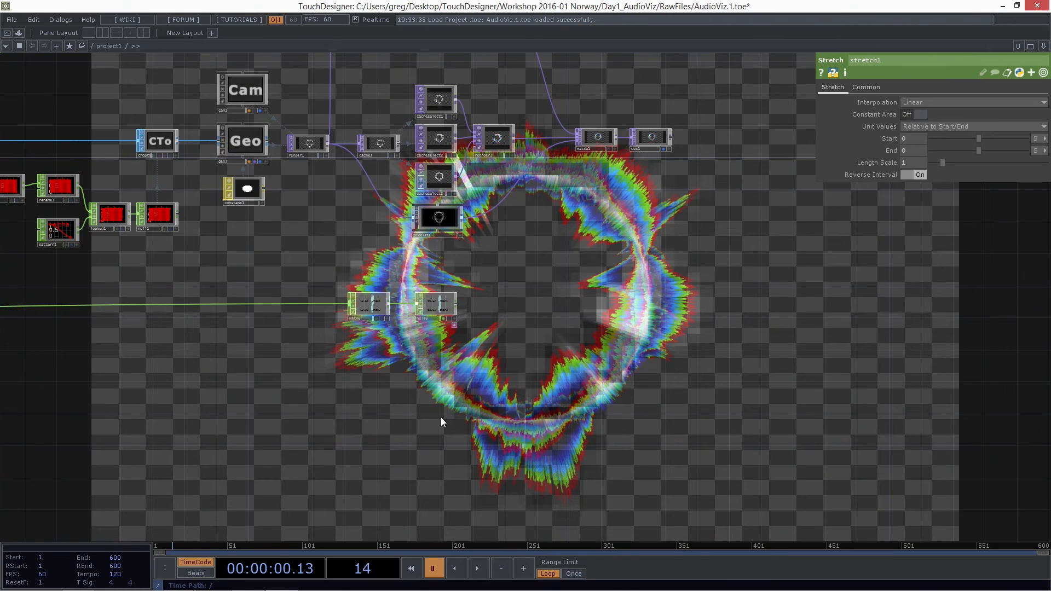